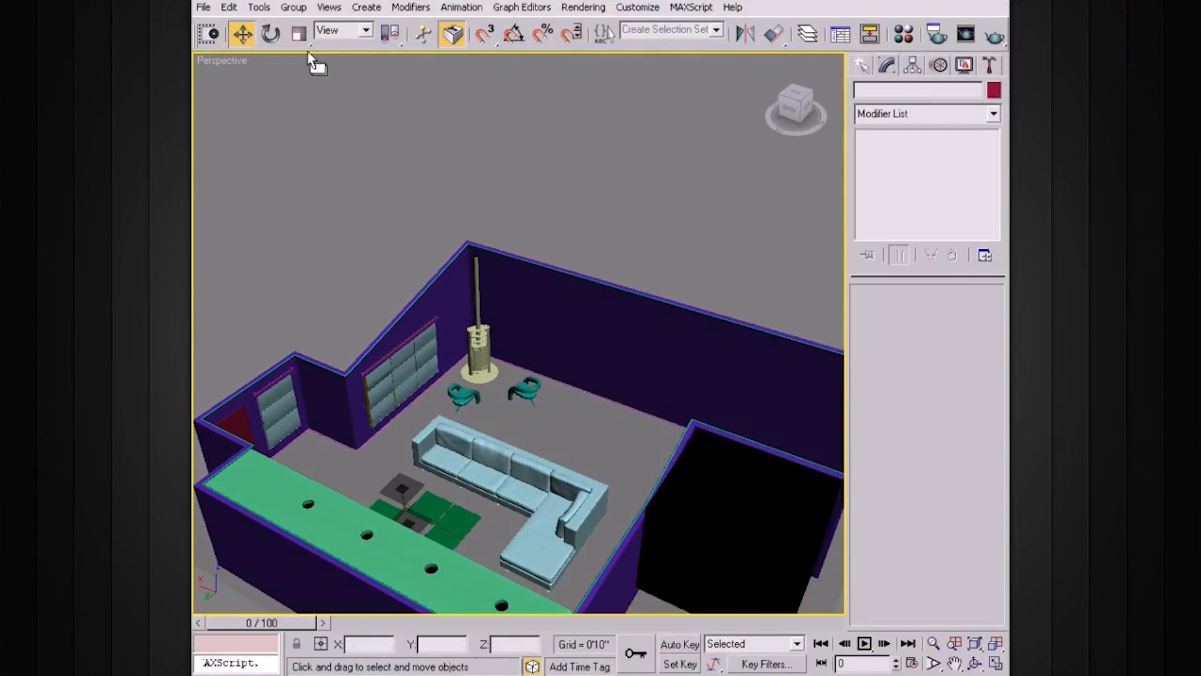
Create a box on open ground outside the room walls, about 2'3" by 2'3" and 11" high
key(alt+w)
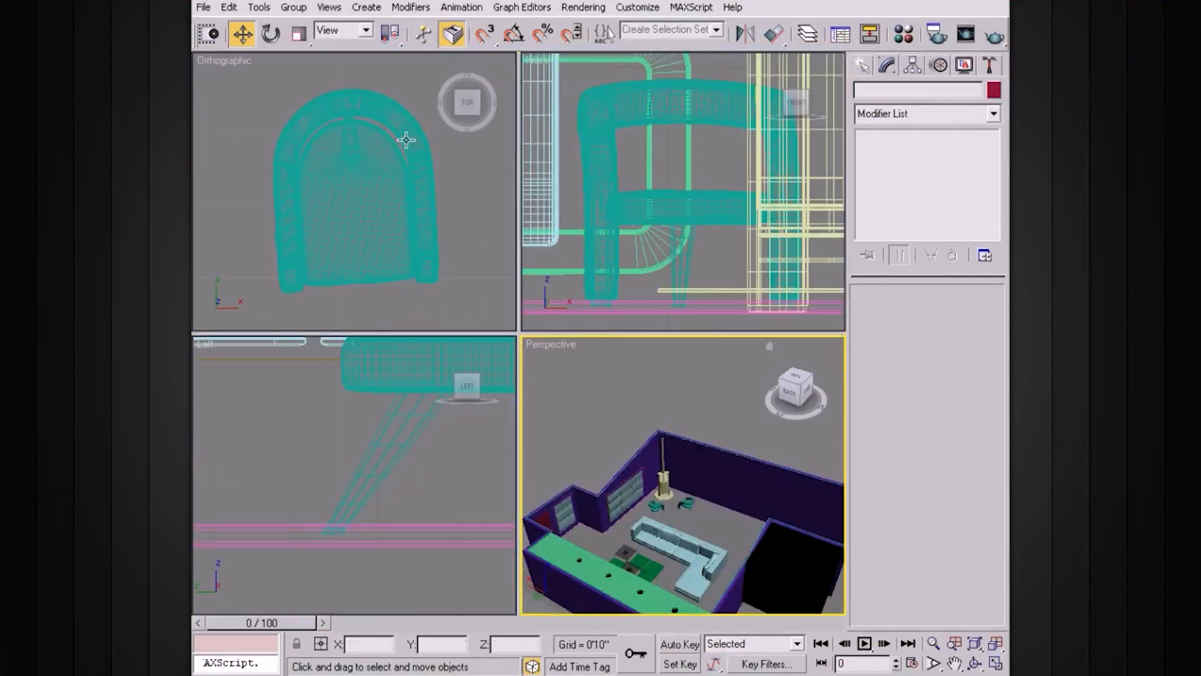
click(440, 194)
scroll(442, 194, down, 3)
middle_drag(442, 194, 280, 178)
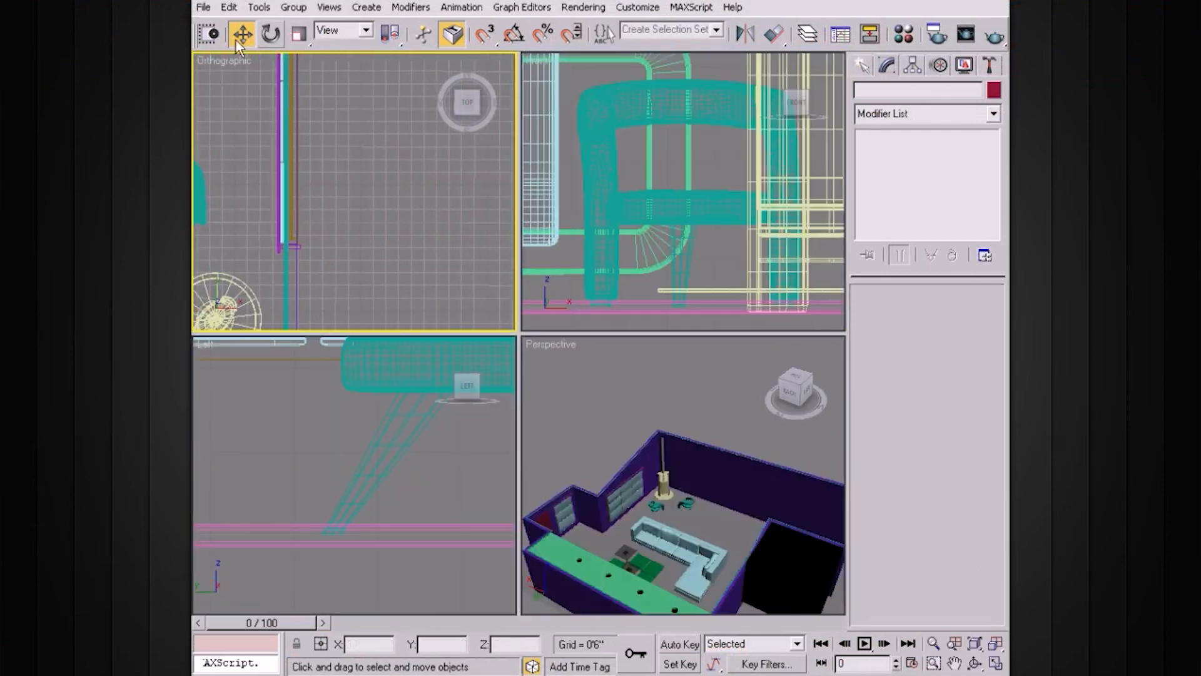
click(862, 66)
click(893, 180)
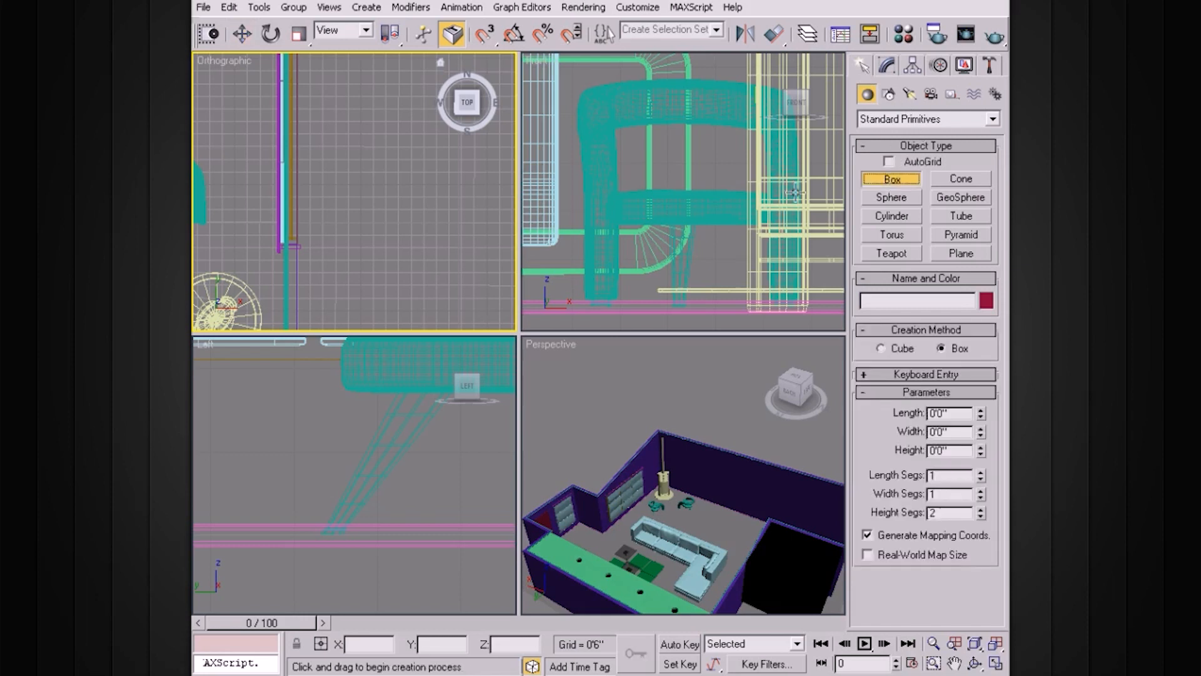
drag(349, 164, 404, 227)
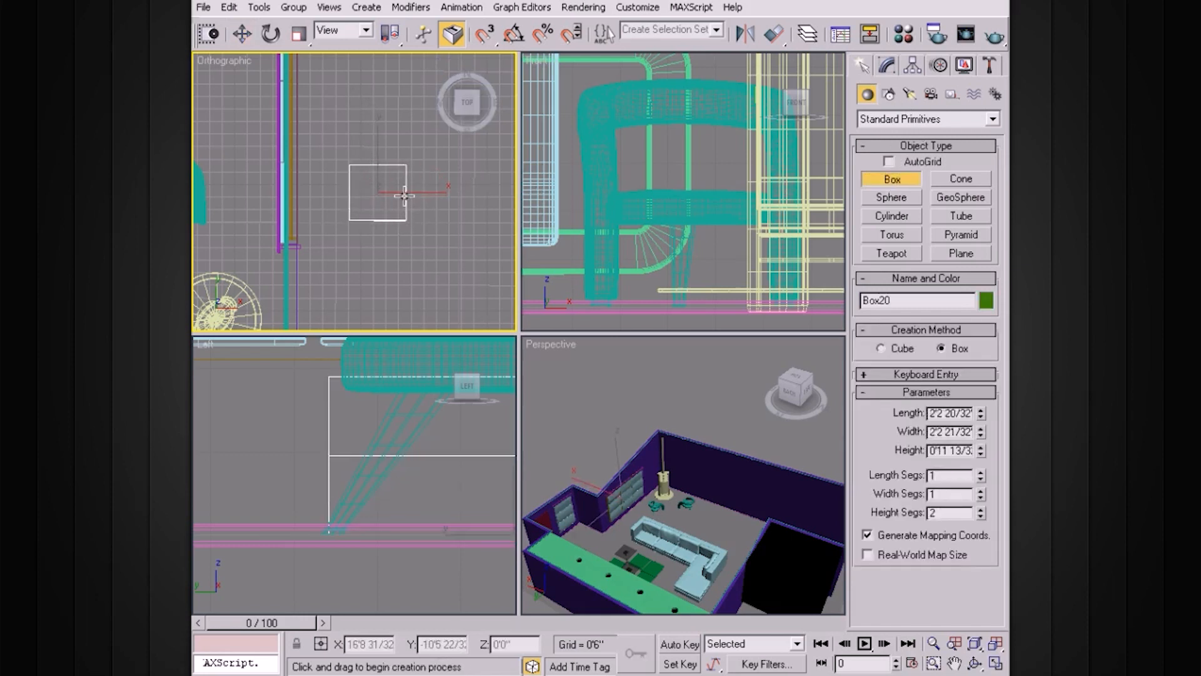
click(404, 196)
Display the new box with edged faces in a maximized Perspective viewport
click(885, 69)
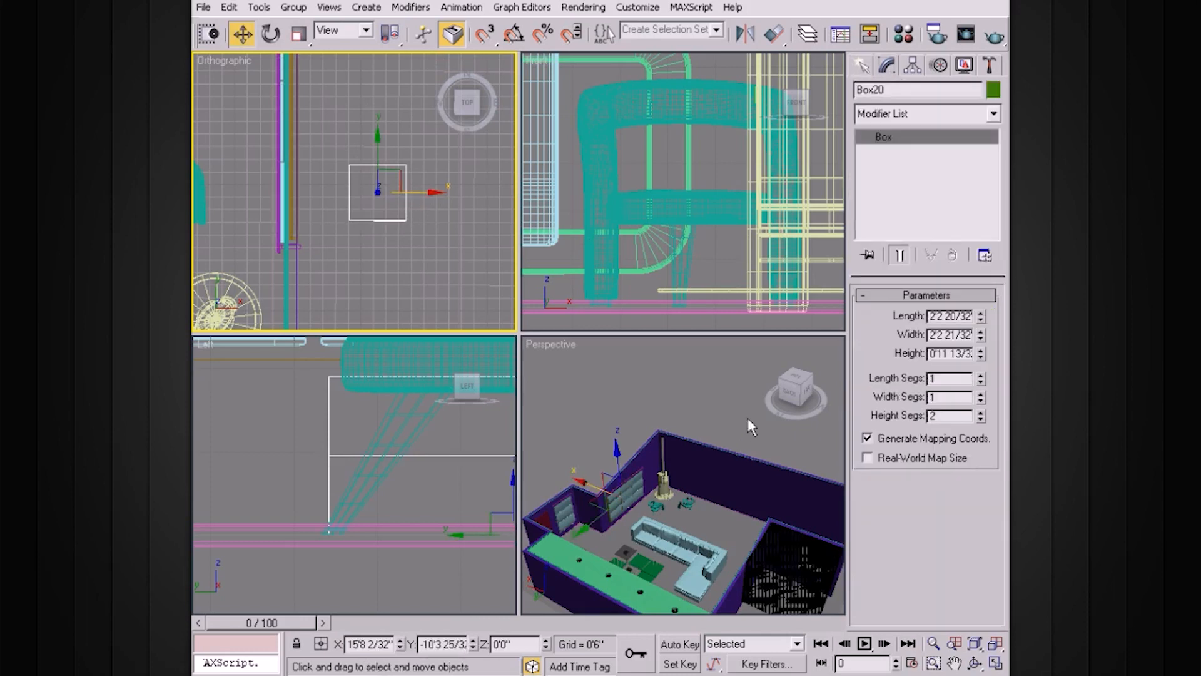
right_click(704, 361)
key(alt+w)
alt+middle_drag(588, 347, 560, 315)
scroll(620, 322, down, 1)
key(z)
key(F4)
Set the box's length, width and height segments to 3 each and adjust its height to about 11 1/2 inches
mouse_move(622, 341)
alt+middle_down()
mouse_move(692, 338)
mouse_move(585, 365)
alt+middle_up()
alt+middle_drag(724, 395, 807, 410)
click(981, 377)
alt+middle_drag(682, 394, 715, 399)
click(980, 394)
alt+middle_drag(705, 401, 619, 341)
click(980, 413)
key(r)
drag(981, 355, 977, 353)
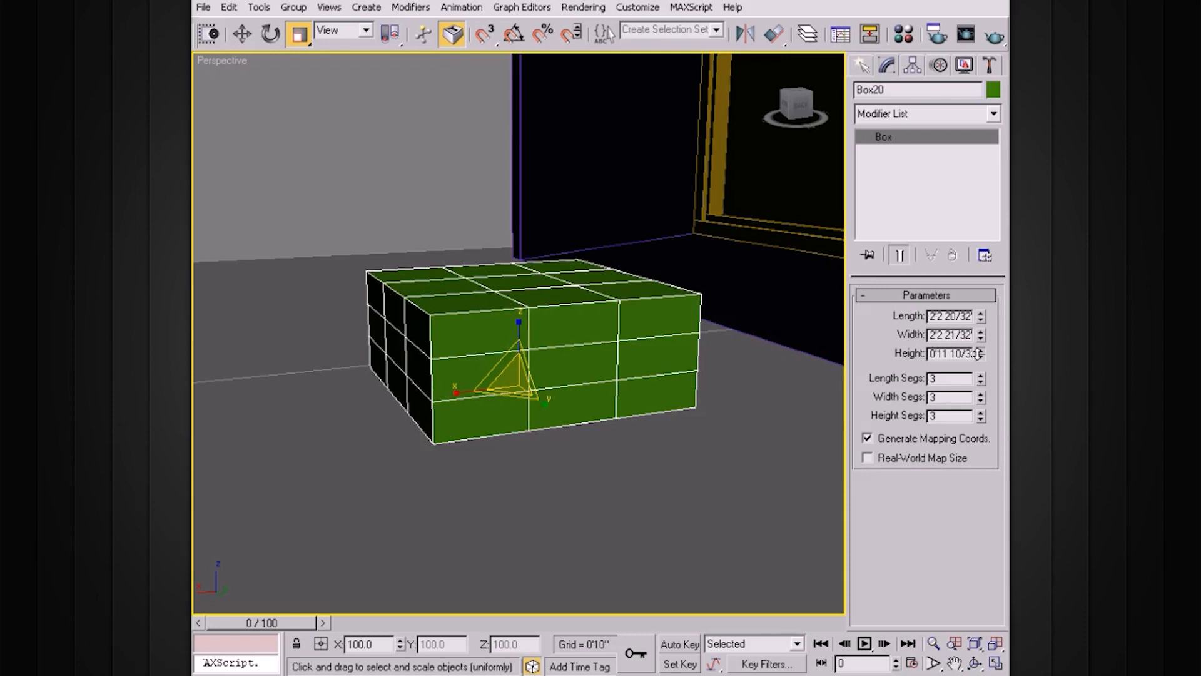
alt+middle_drag(601, 387, 592, 342)
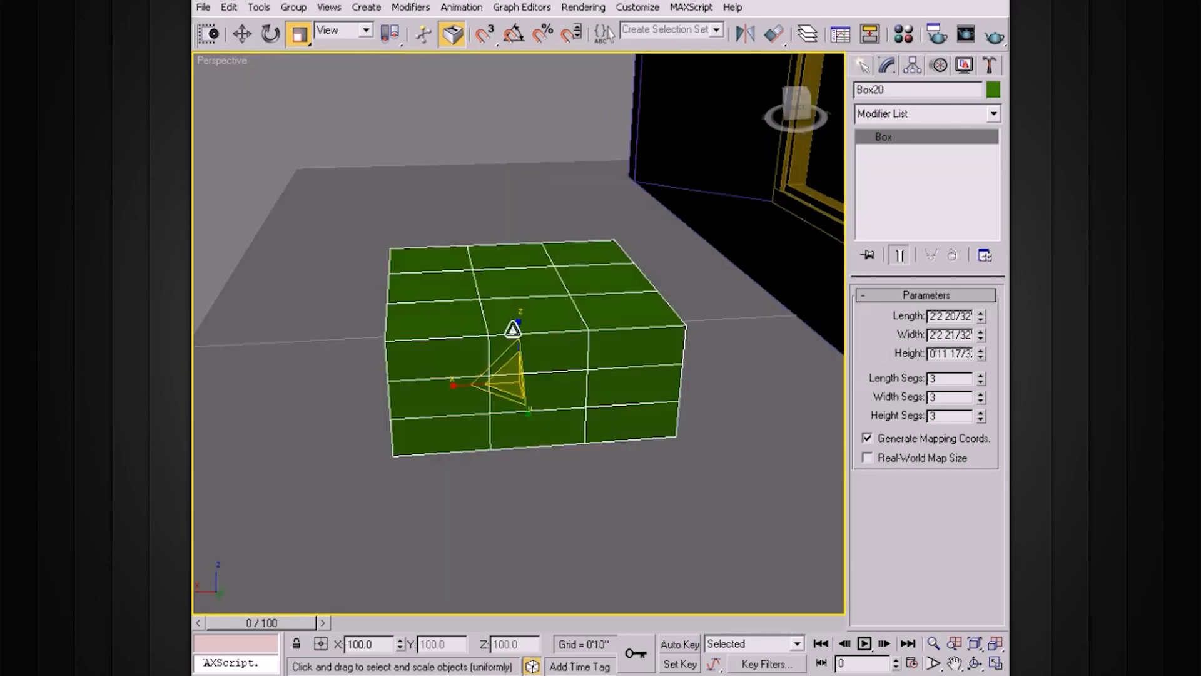
Convert the box to an Editable Poly
alt+middle_drag(475, 329, 551, 352)
right_click(885, 142)
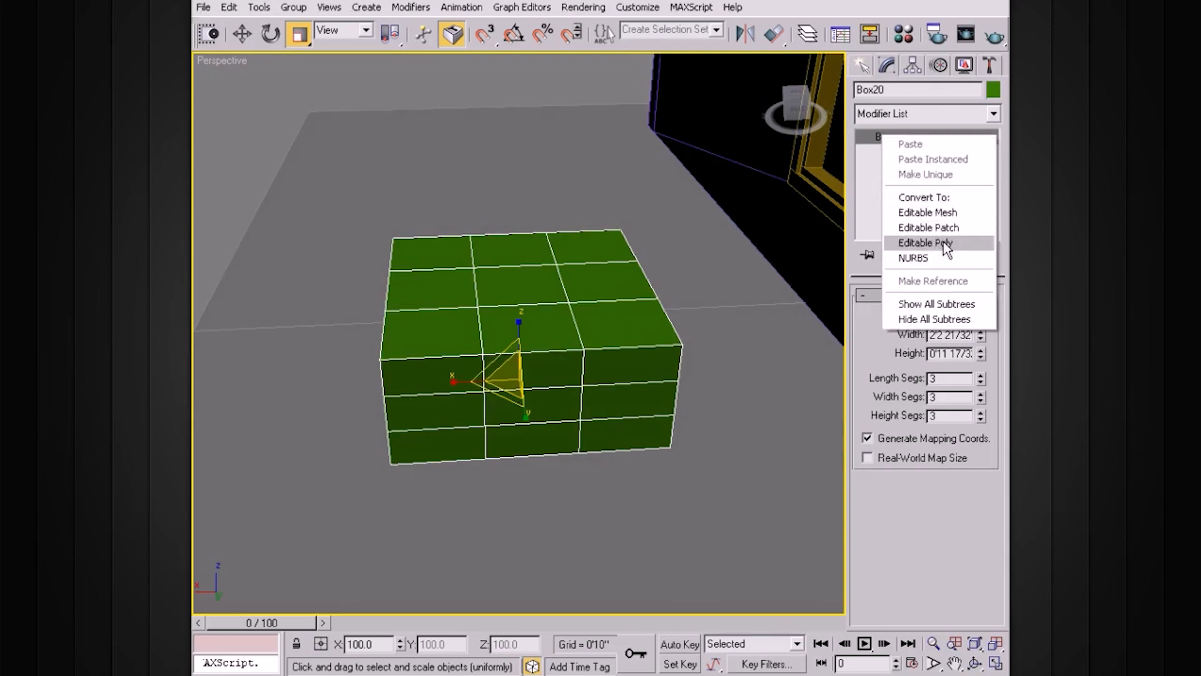
click(943, 241)
Select all the vertices along the four outer sides of the box, leaving the central top and bottom ones out
click(864, 136)
click(897, 151)
alt+middle_drag(650, 262, 741, 411)
drag(376, 564, 375, 564)
alt+middle_drag(585, 493, 571, 493)
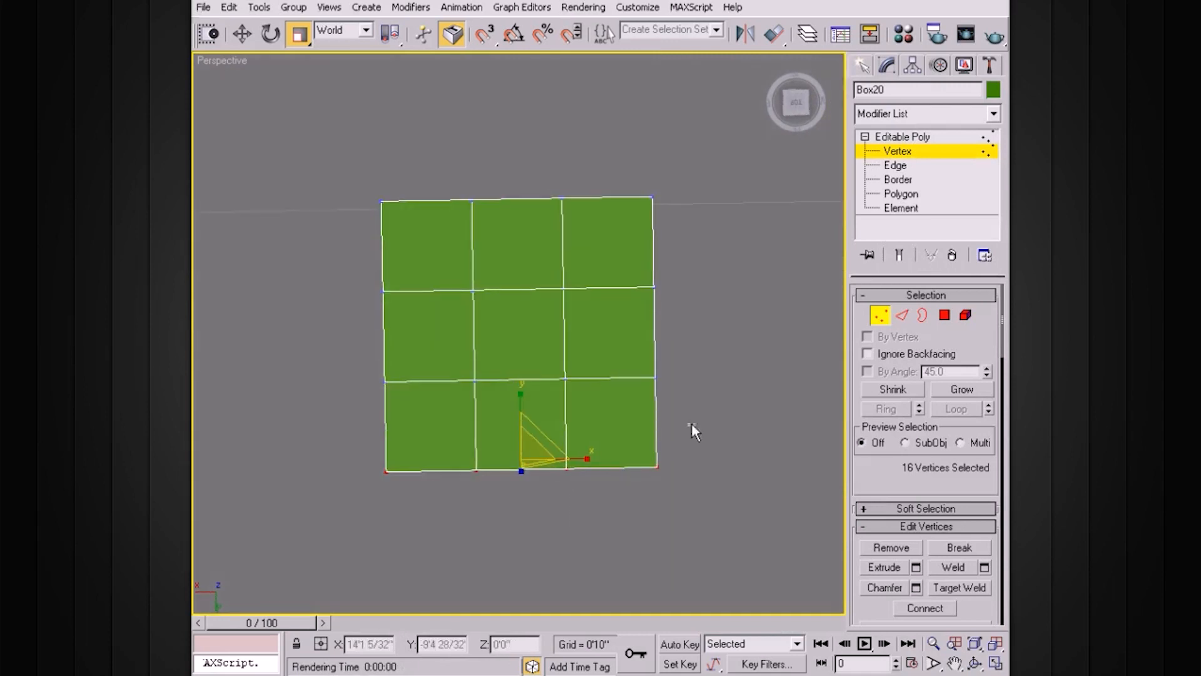
ctrl+drag(294, 422, 294, 422)
ctrl+drag(700, 407, 700, 407)
ctrl+drag(436, 259, 436, 258)
Scale the selected perimeter vertices down along Z to squash the box's sides into a thin pillow rim
alt+middle_drag(436, 259, 522, 249)
drag(518, 280, 517, 499)
drag(517, 263, 496, 340)
alt+middle_drag(496, 340, 579, 328)
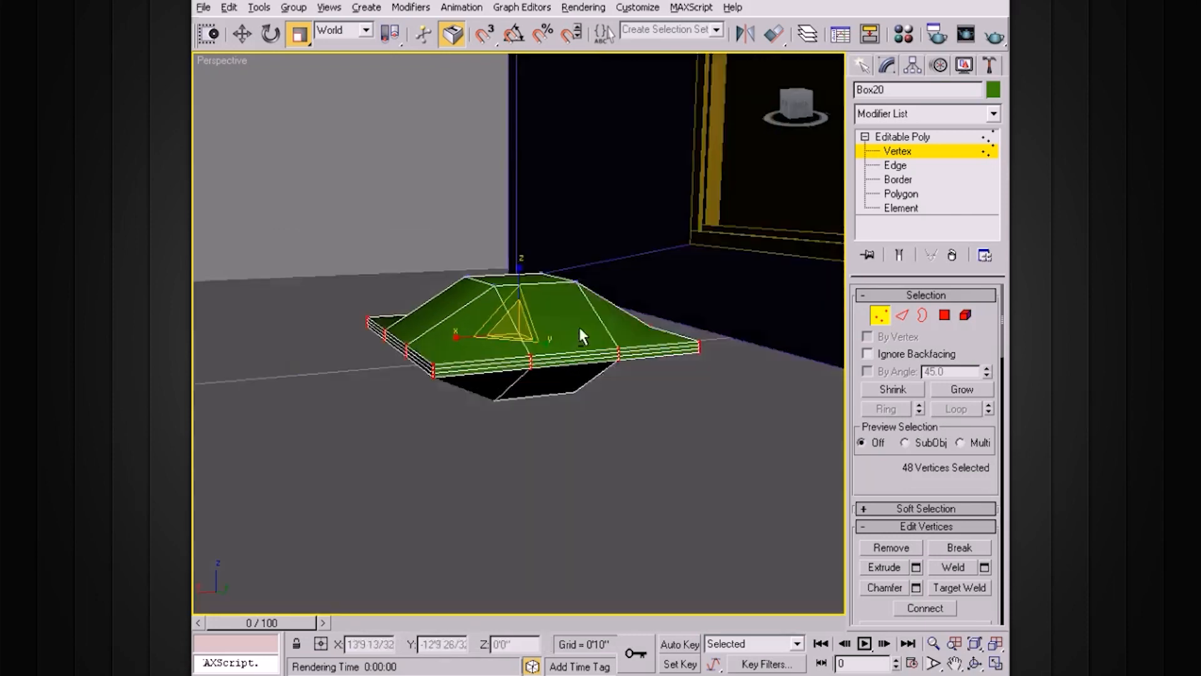
Leave vertex editing and apply a TurboSmooth modifier with 1 iteration to the pillow
scroll(579, 327, up, 5)
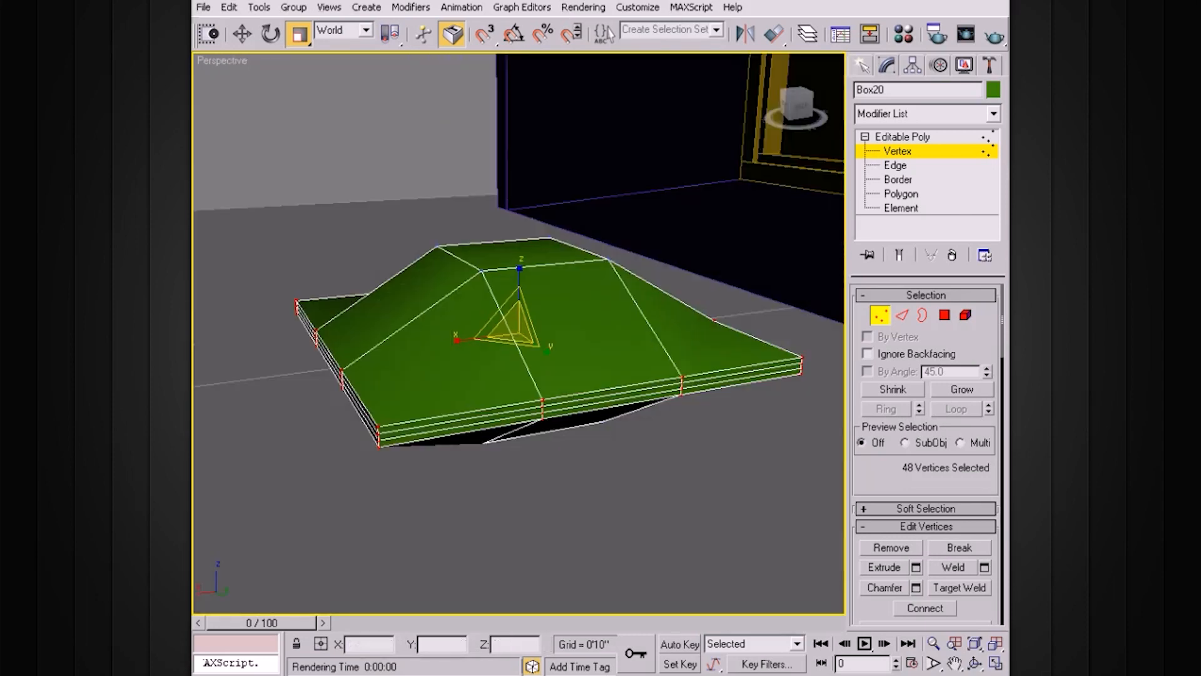
click(930, 134)
click(893, 114)
scroll(1000, 202, down, 10)
click(939, 629)
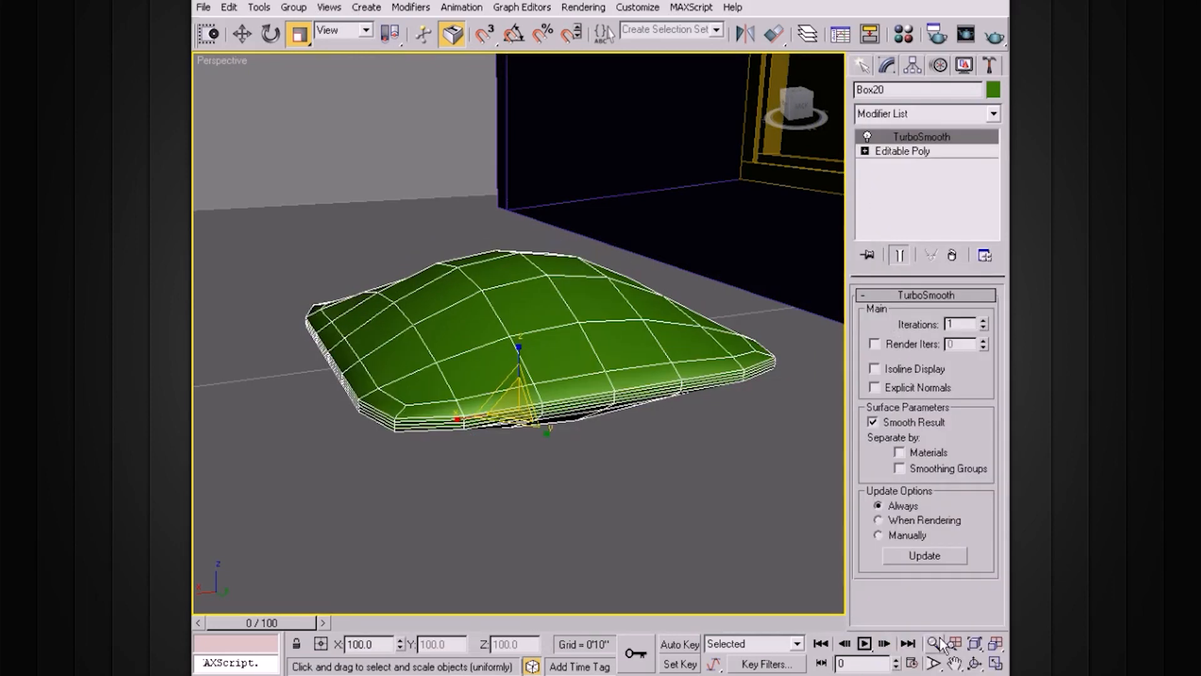
Add an Edit Poly modifier above TurboSmooth on the pillow
alt+middle_drag(717, 374, 790, 410)
alt+middle_drag(720, 360, 659, 177)
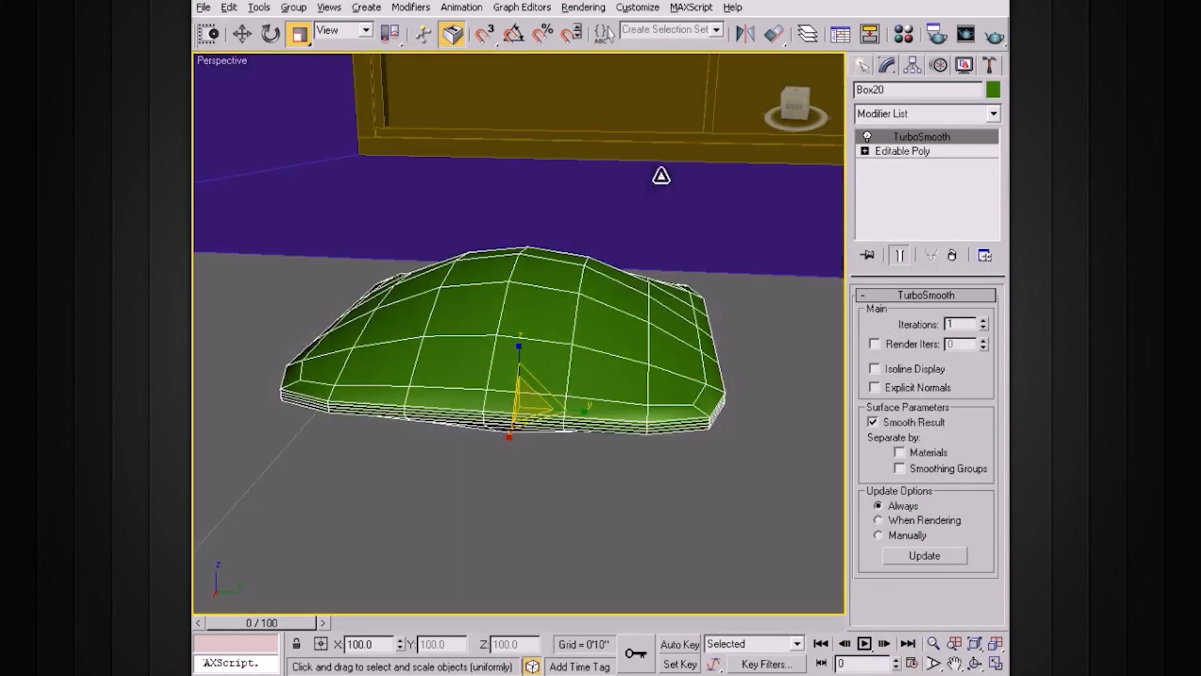
alt+middle_drag(608, 239, 615, 250)
alt+middle_drag(599, 375, 723, 497)
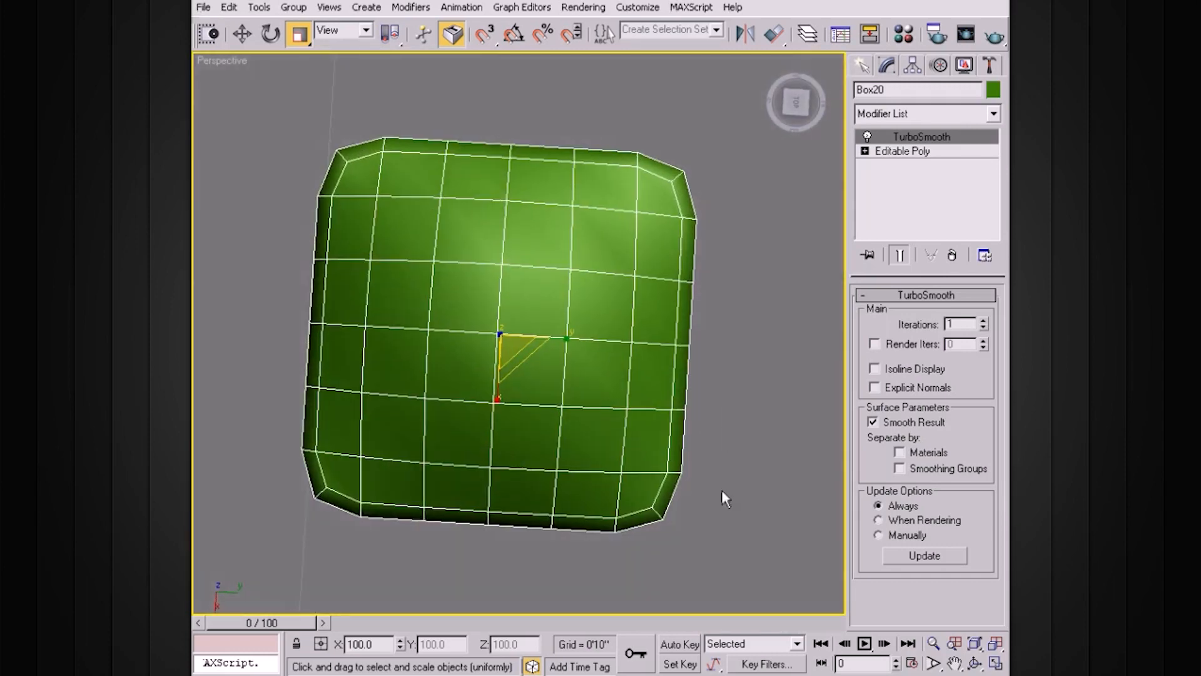
alt+middle_drag(651, 326, 695, 346)
right_click(906, 141)
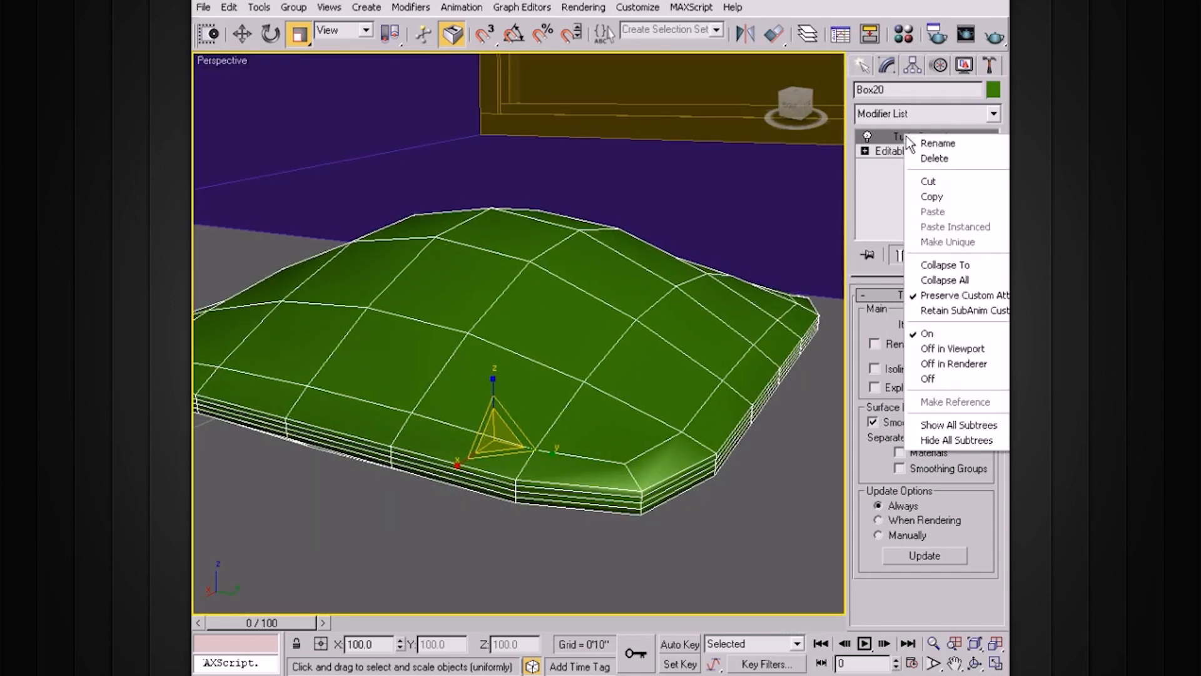
click(954, 114)
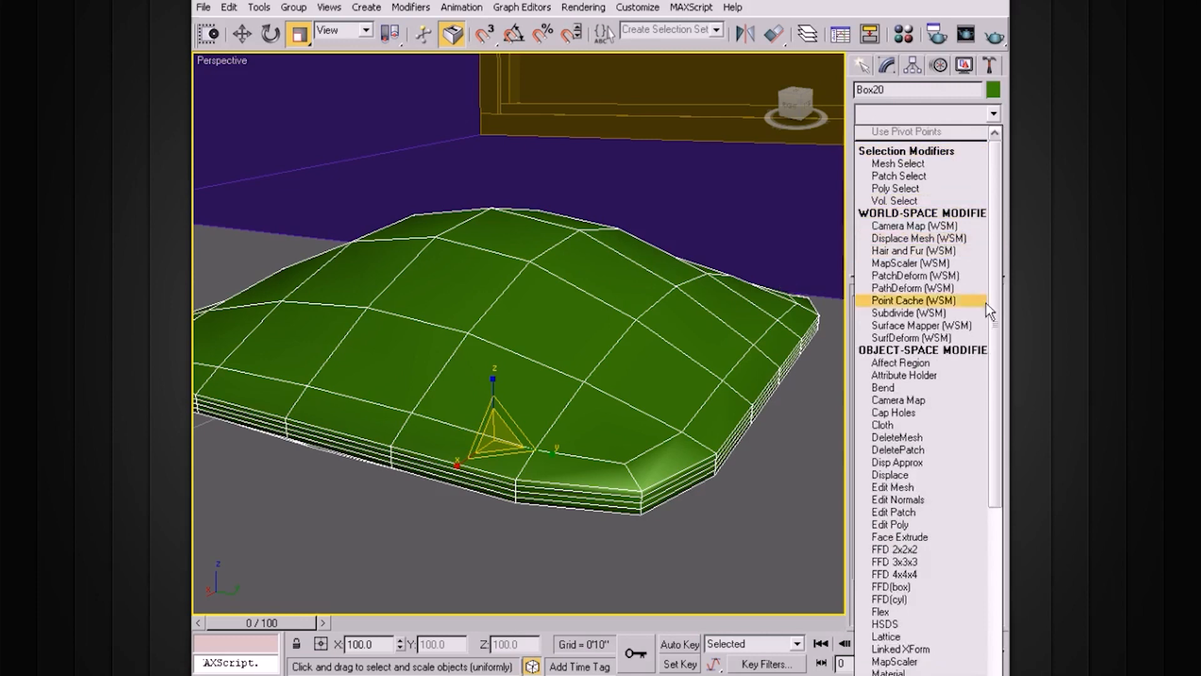
click(918, 524)
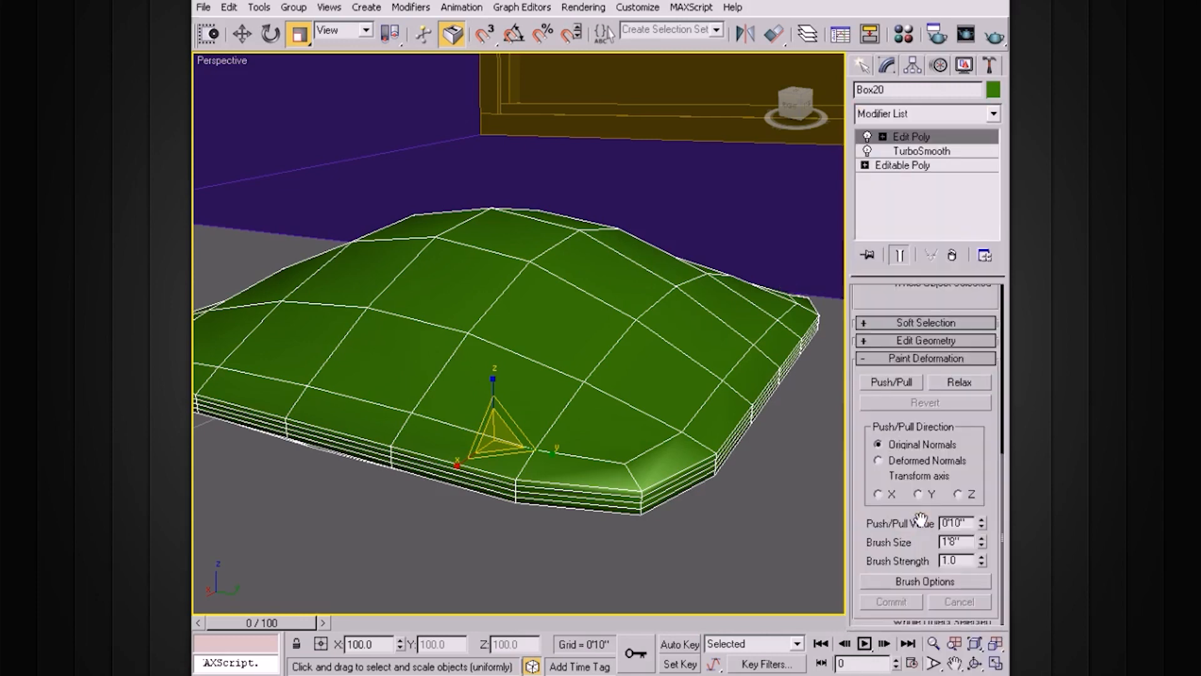
Move the vertices of one rounded pillow corner outward in the Edit Poly modifier to make the corner pointed
alt+middle_drag(740, 295, 820, 325)
click(883, 137)
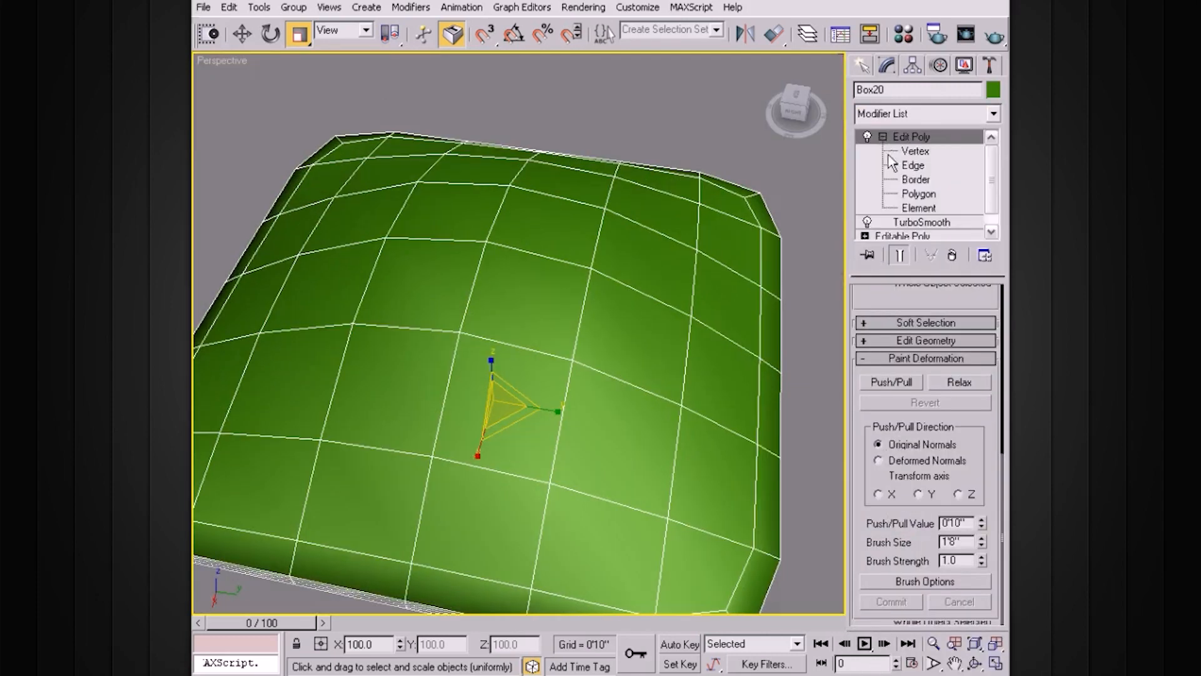
click(920, 153)
mouse_move(693, 271)
alt+middle_down()
mouse_move(700, 319)
mouse_move(683, 221)
mouse_move(697, 249)
alt+middle_up()
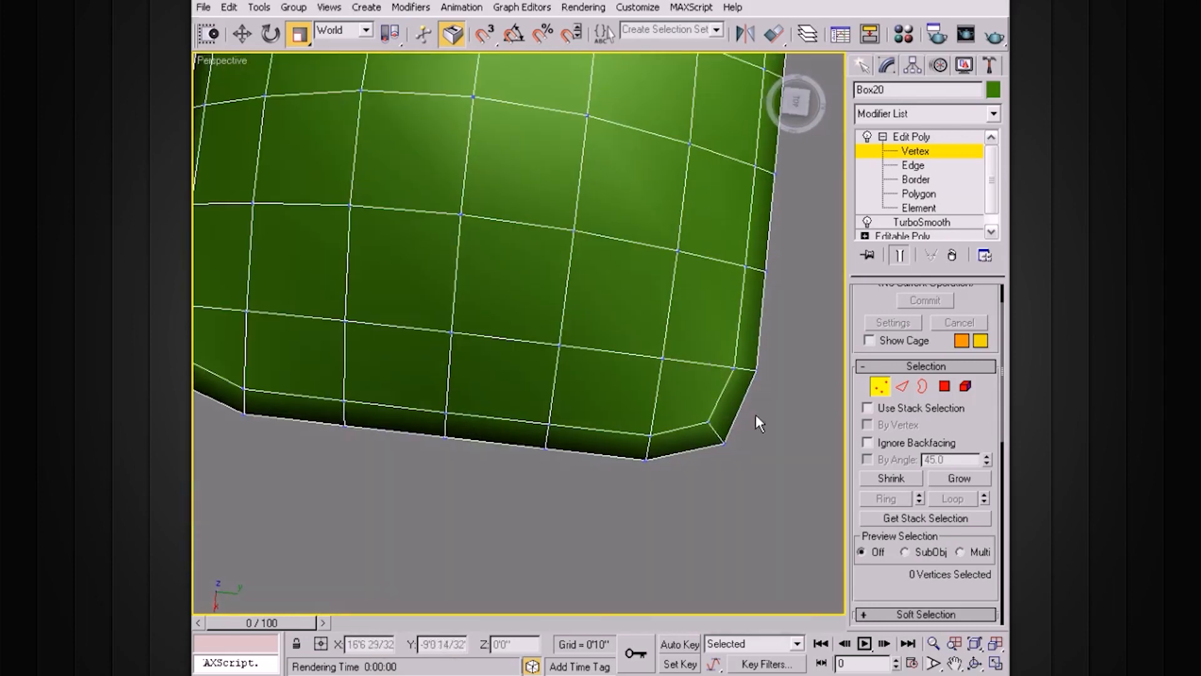
drag(678, 473, 679, 475)
scroll(691, 455, down, 2)
key(w)
drag(699, 404, 713, 406)
drag(657, 459, 657, 470)
drag(717, 419, 723, 419)
Pull the vertices of the pillow's three remaining rounded corners outward into points
middle_drag(398, 375, 503, 376)
drag(380, 377, 380, 377)
drag(453, 369, 435, 372)
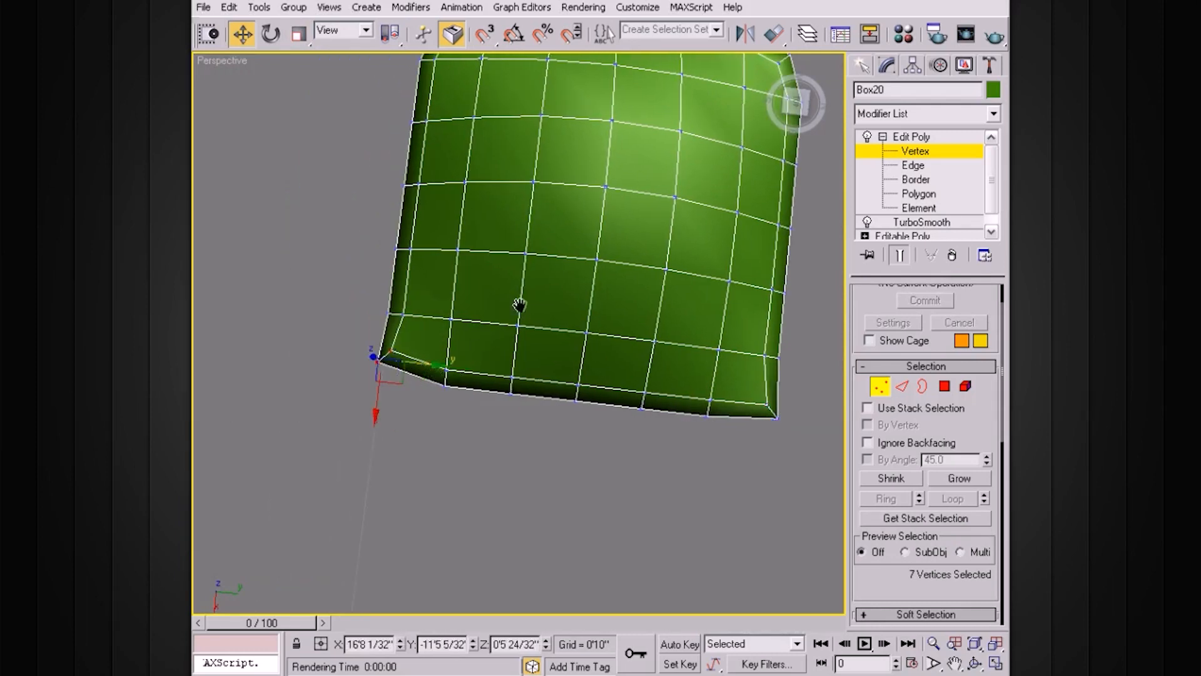
middle_drag(520, 306, 519, 481)
alt+middle_drag(498, 263, 531, 402)
drag(444, 220, 469, 171)
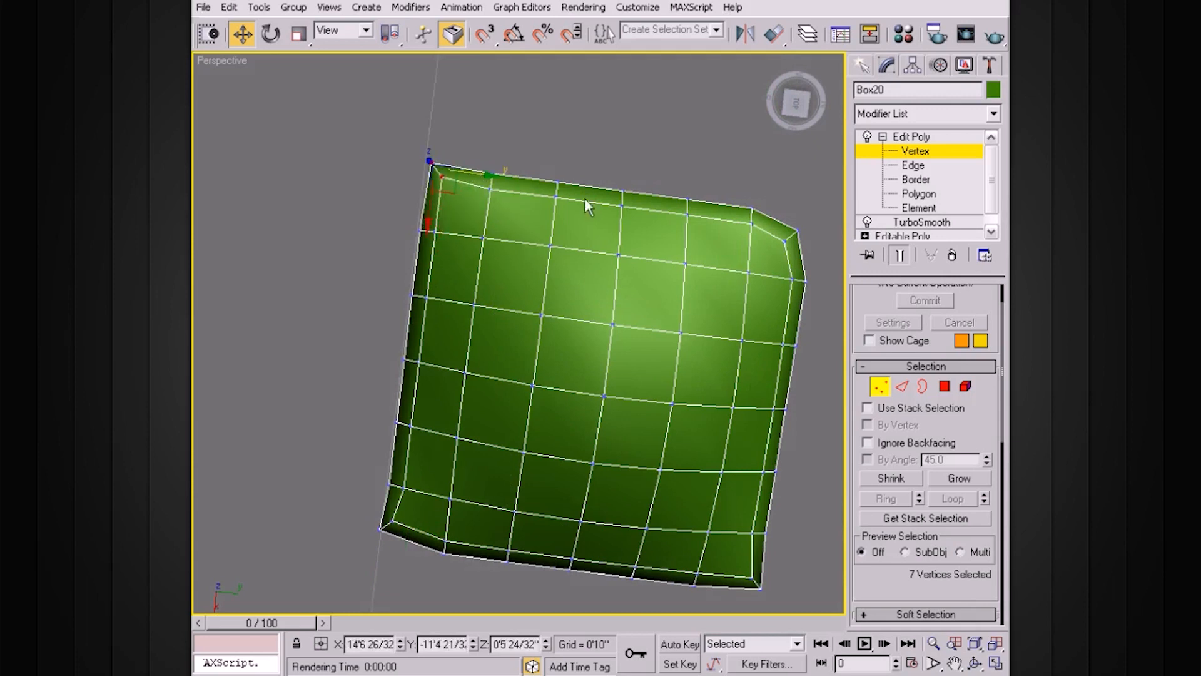
middle_drag(777, 206, 644, 206)
drag(697, 235, 682, 276)
alt+middle_drag(682, 275, 662, 256)
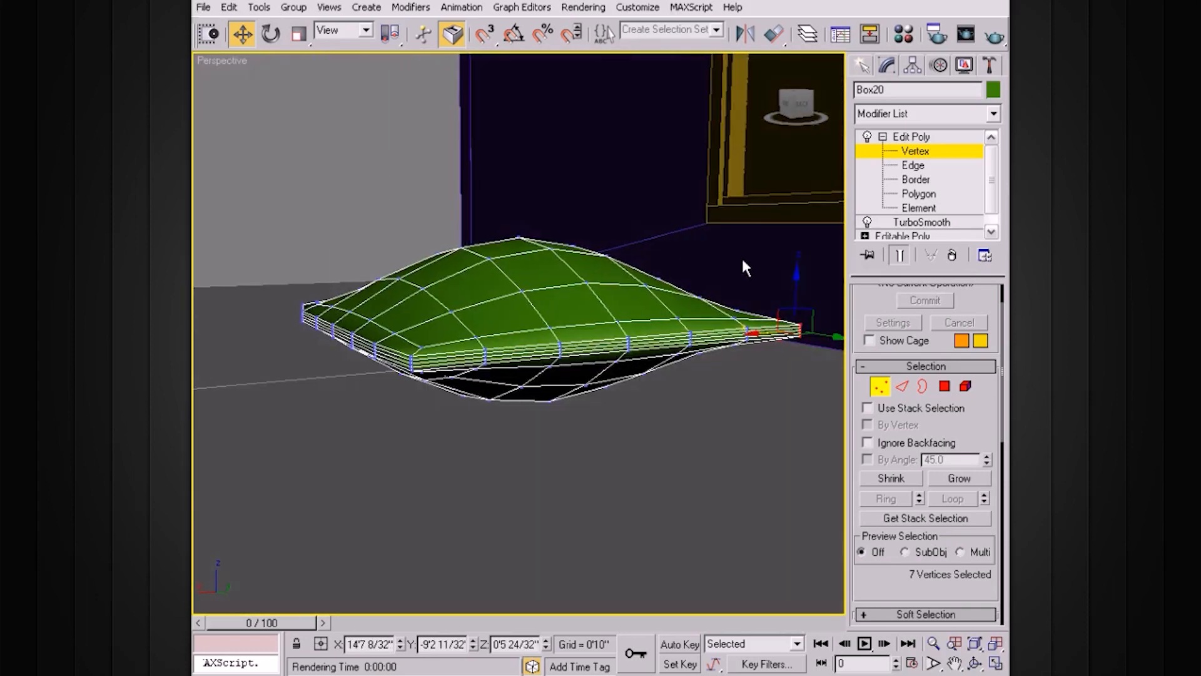
Leave vertex editing and scale the whole pillow down along Z to about 75 percent
alt+middle_drag(705, 255, 571, 318)
click(911, 137)
click(882, 136)
key(r)
drag(524, 335, 521, 354)
alt+middle_drag(521, 353, 638, 341)
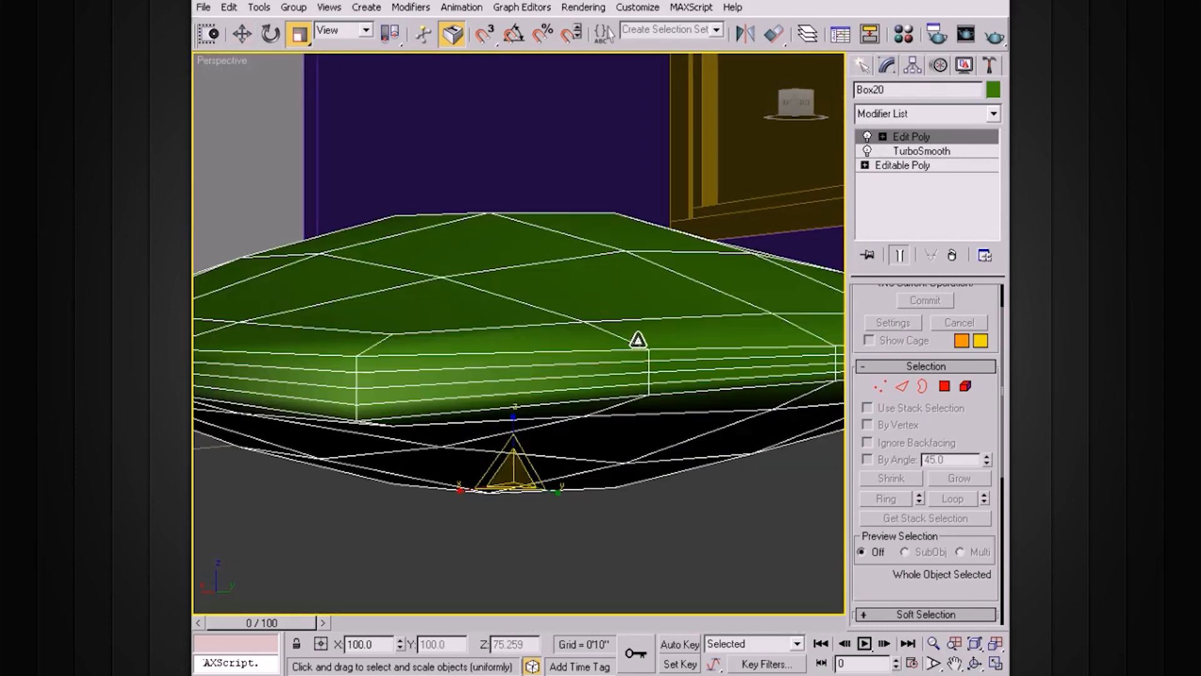
Select the middle edge loop running around the pillow's rim
alt+middle_drag(491, 352, 622, 333)
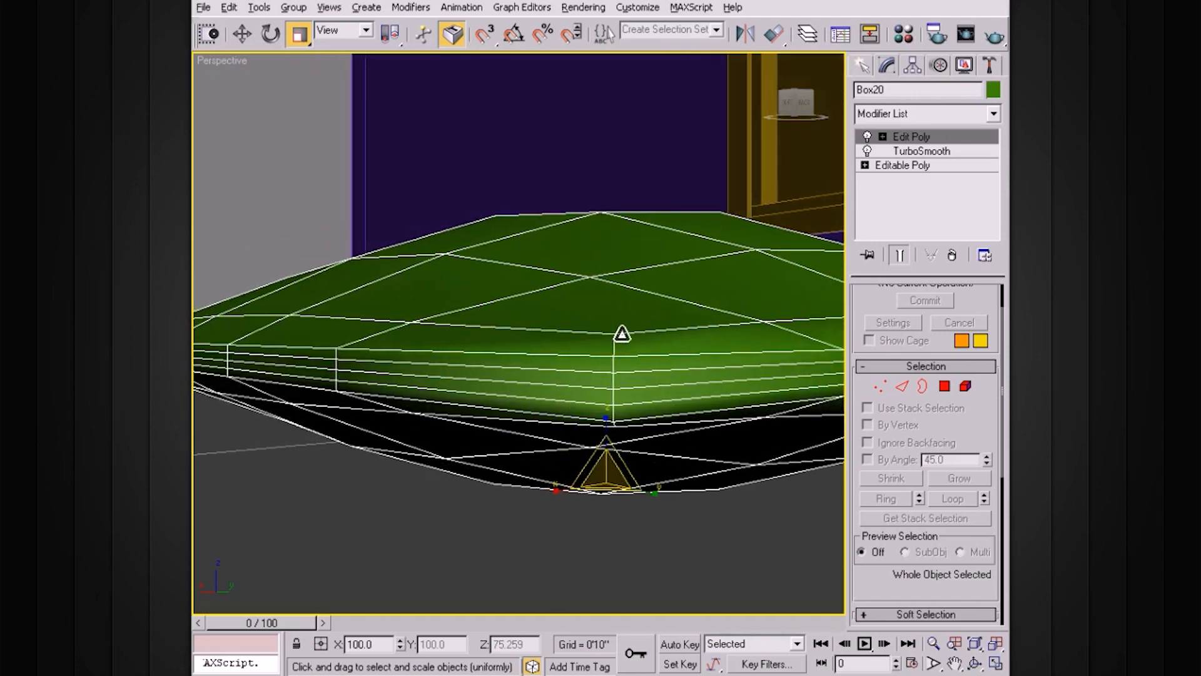
click(882, 136)
click(913, 165)
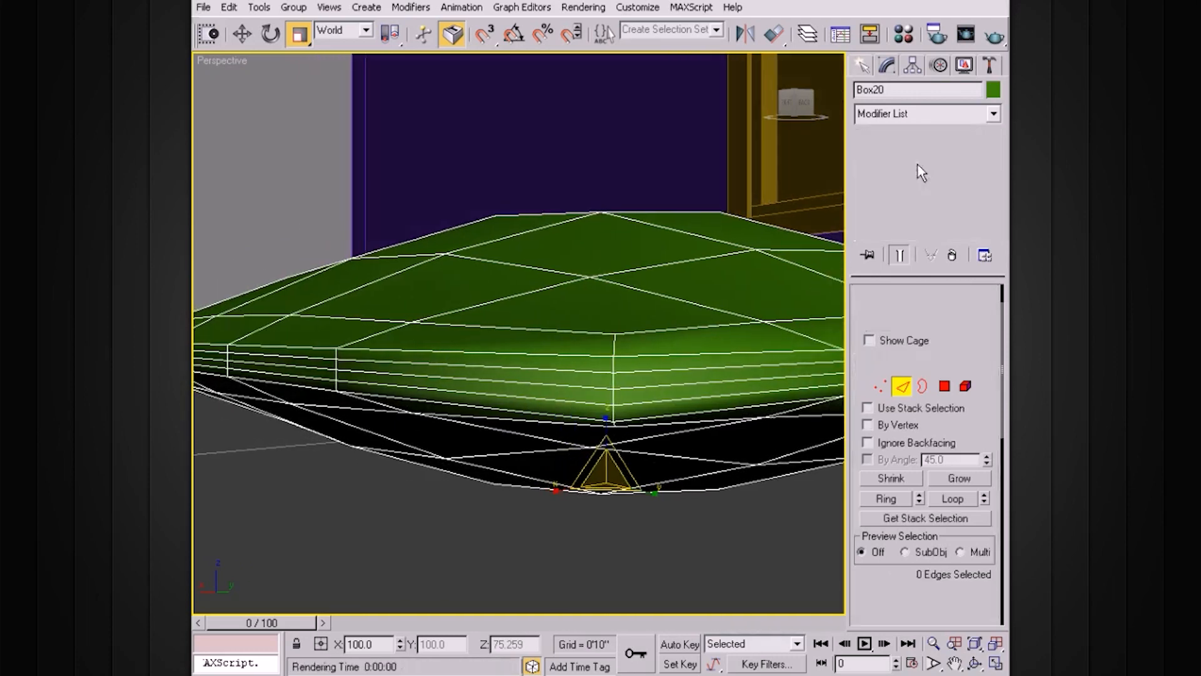
click(568, 382)
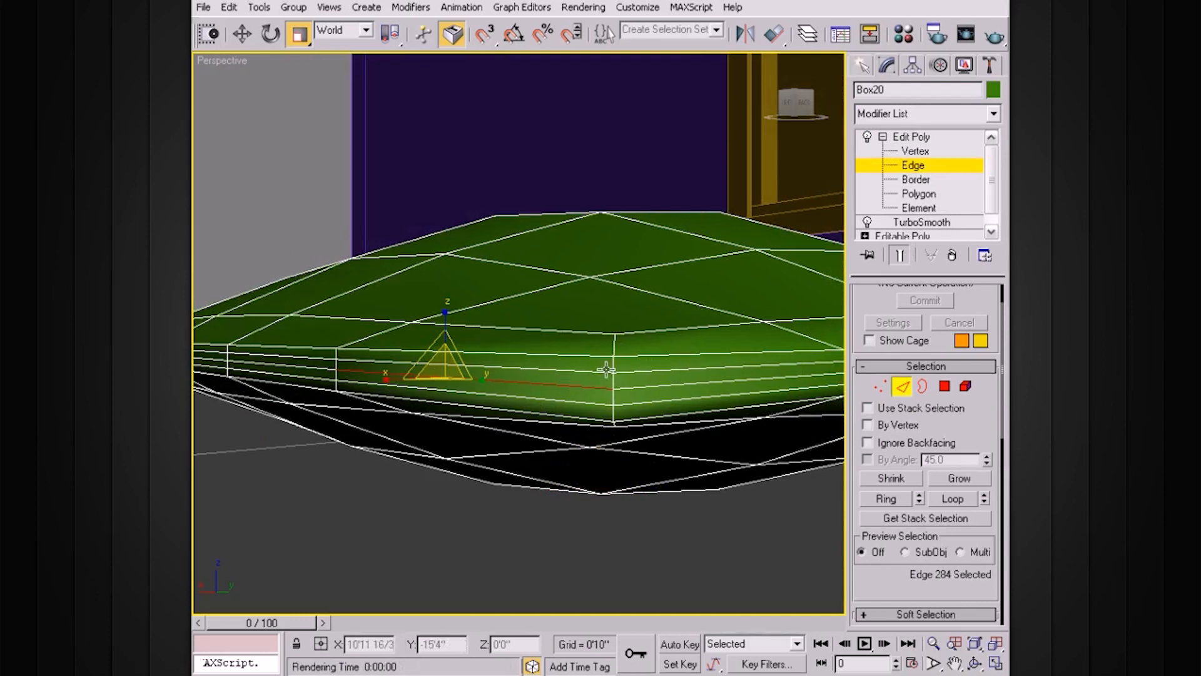
alt+middle_drag(689, 343, 686, 347)
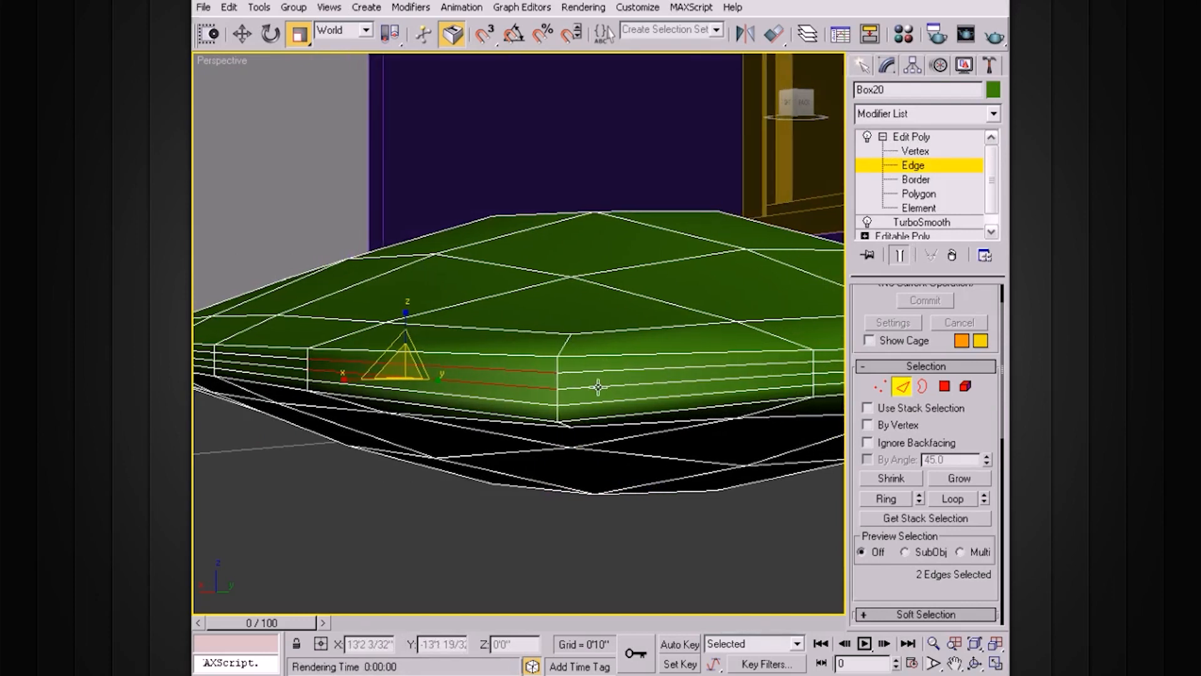
alt+middle_drag(629, 372, 626, 371)
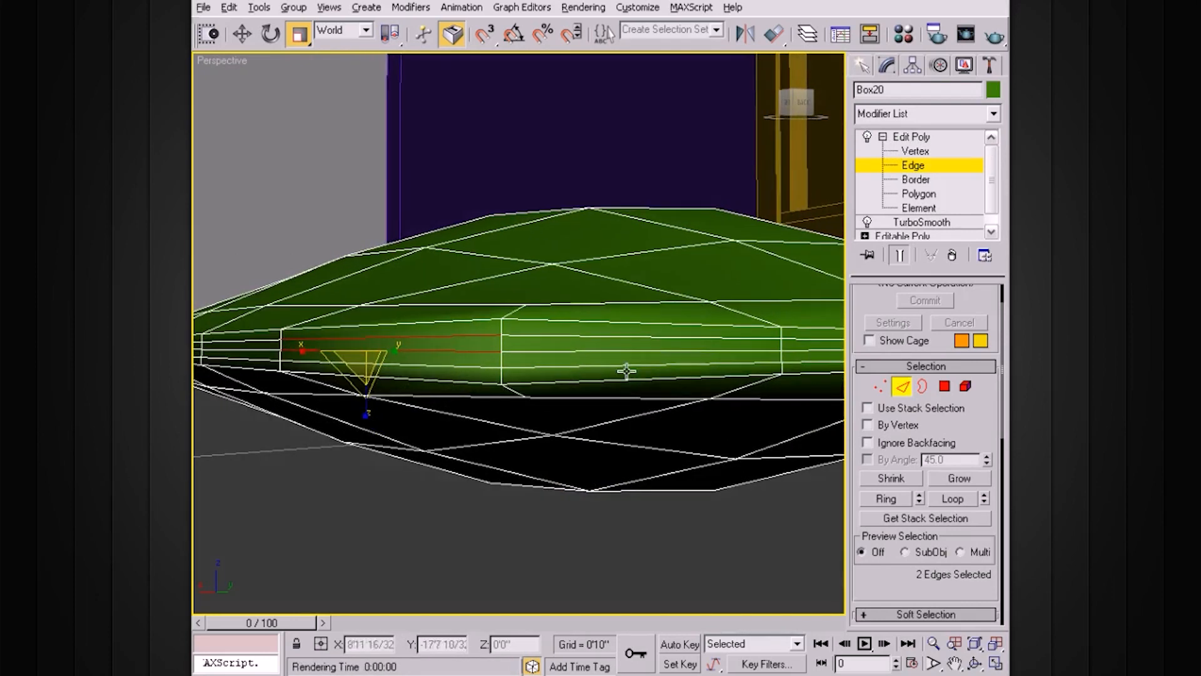
click(536, 351)
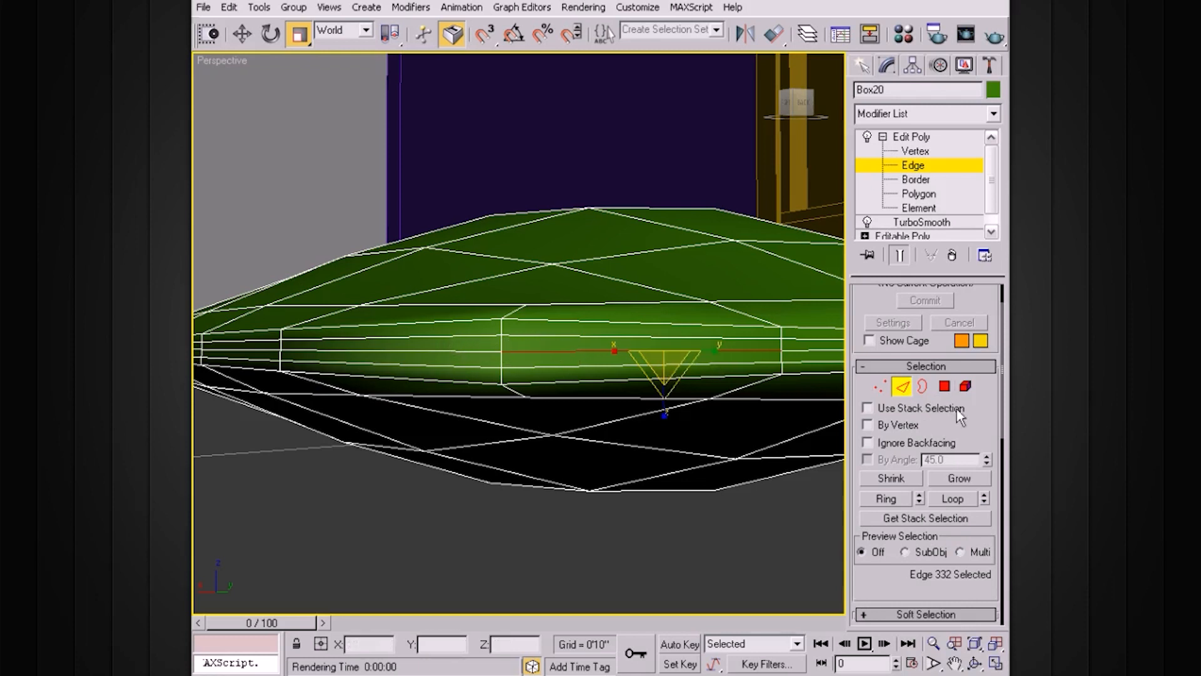
click(953, 499)
Chamfer the selected rim edge loop by about 2/32" with 1 segment
drag(879, 536, 886, 330)
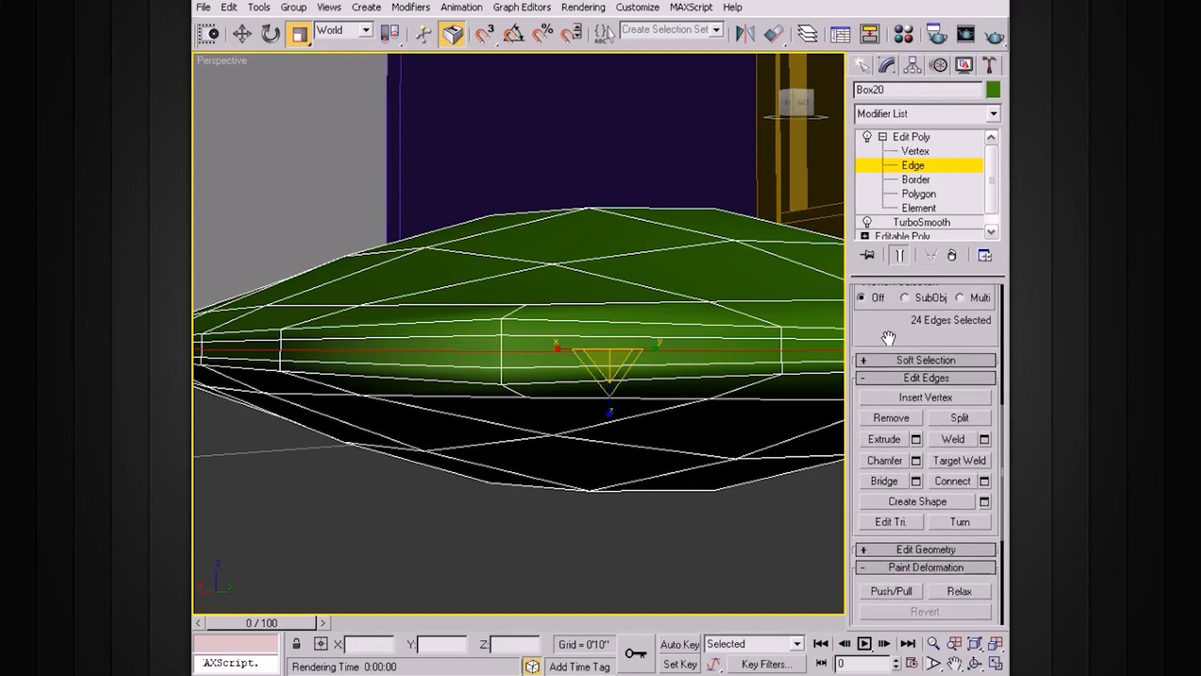
click(916, 461)
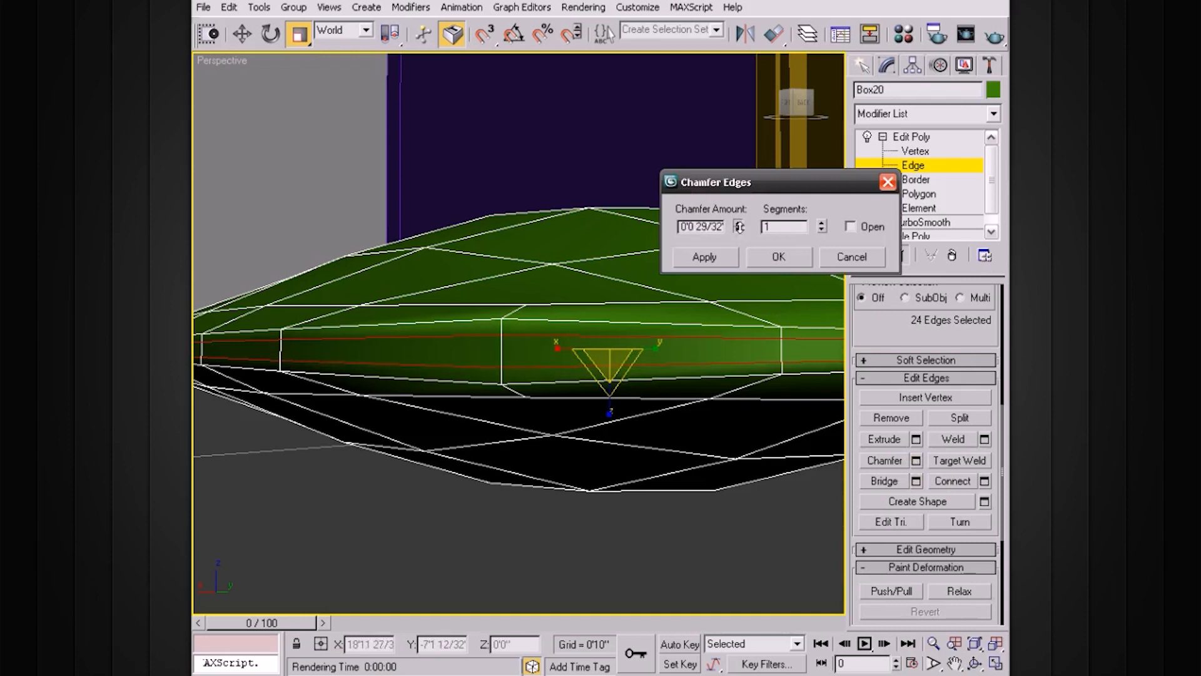
mouse_move(734, 303)
mouse_down()
mouse_move(724, 349)
mouse_move(728, 292)
mouse_move(728, 303)
mouse_up()
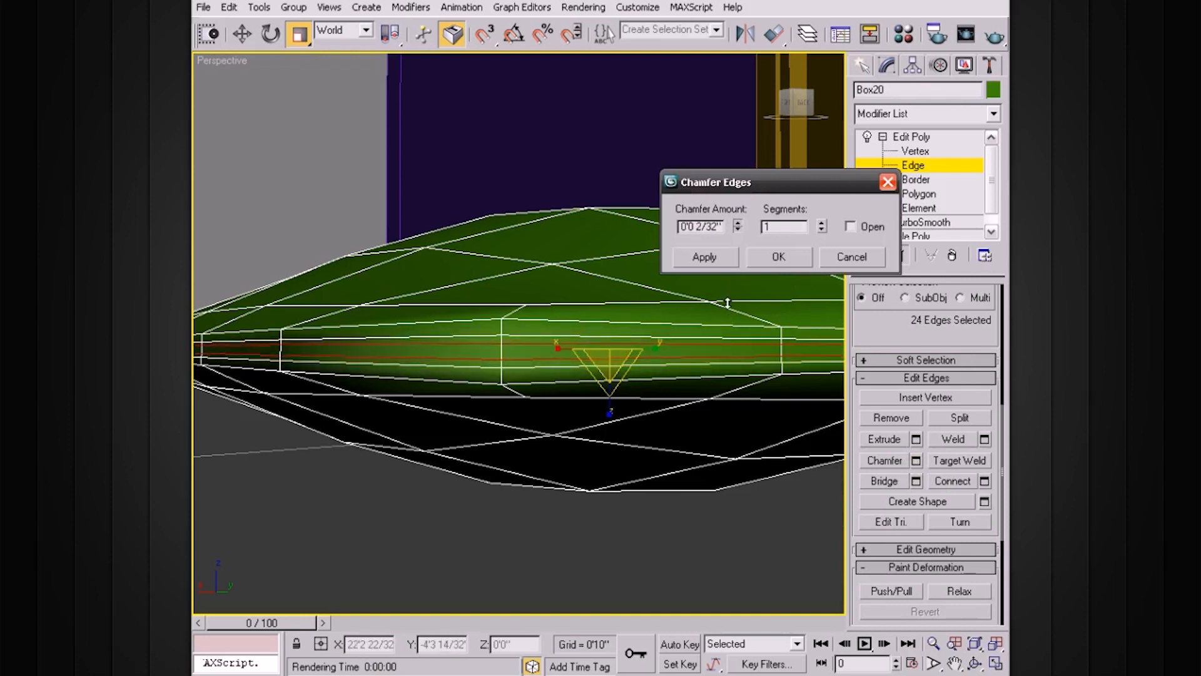
click(793, 263)
Extrude the narrow polygon strip around the pillow's rim by Local Normal with a height of about 7/32"
drag(868, 344, 865, 539)
click(949, 333)
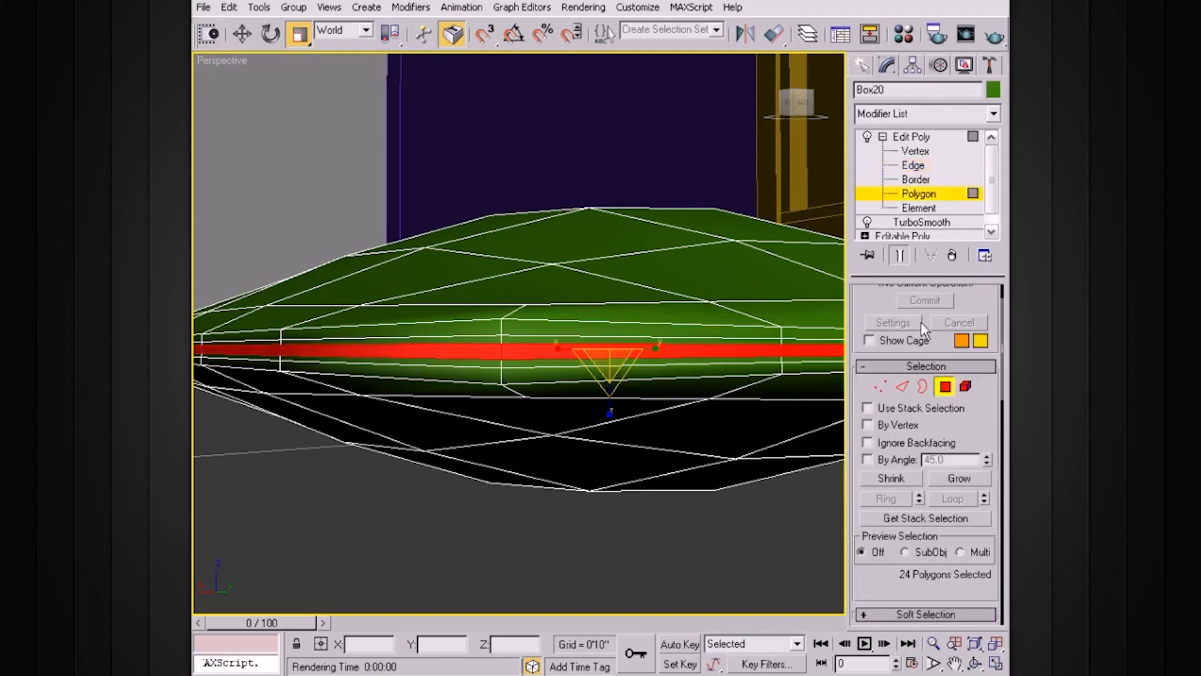
alt+middle_drag(636, 348, 832, 436)
scroll(890, 532, down, 5)
click(916, 454)
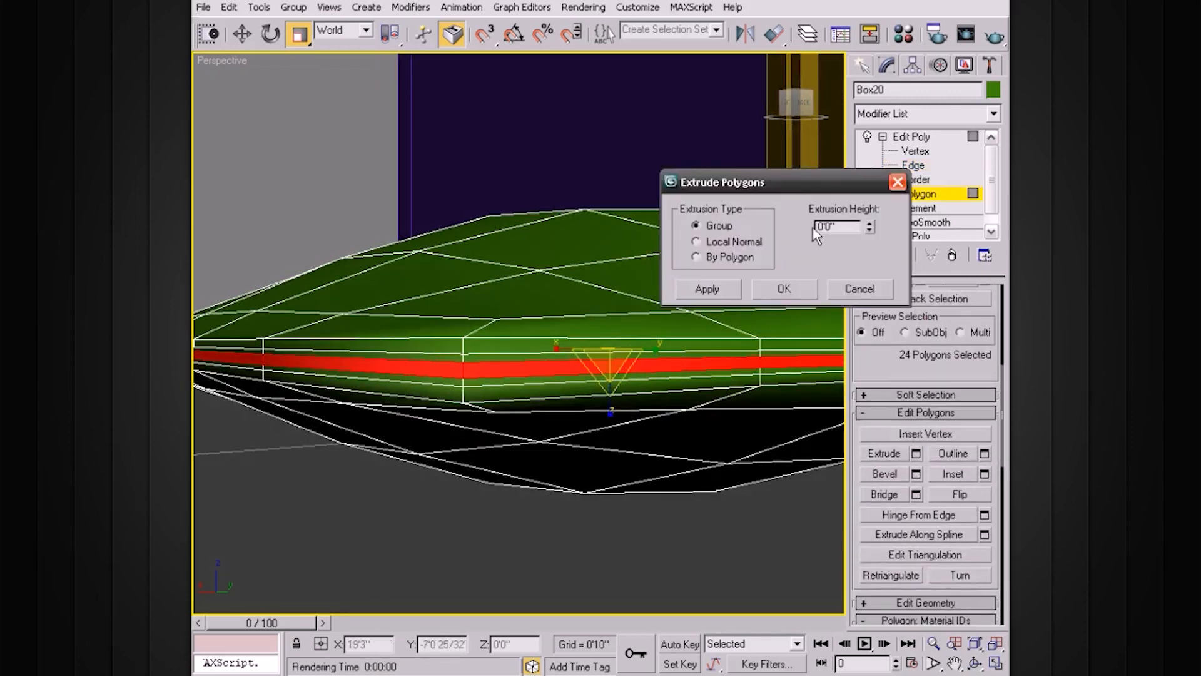
drag(869, 224, 870, 236)
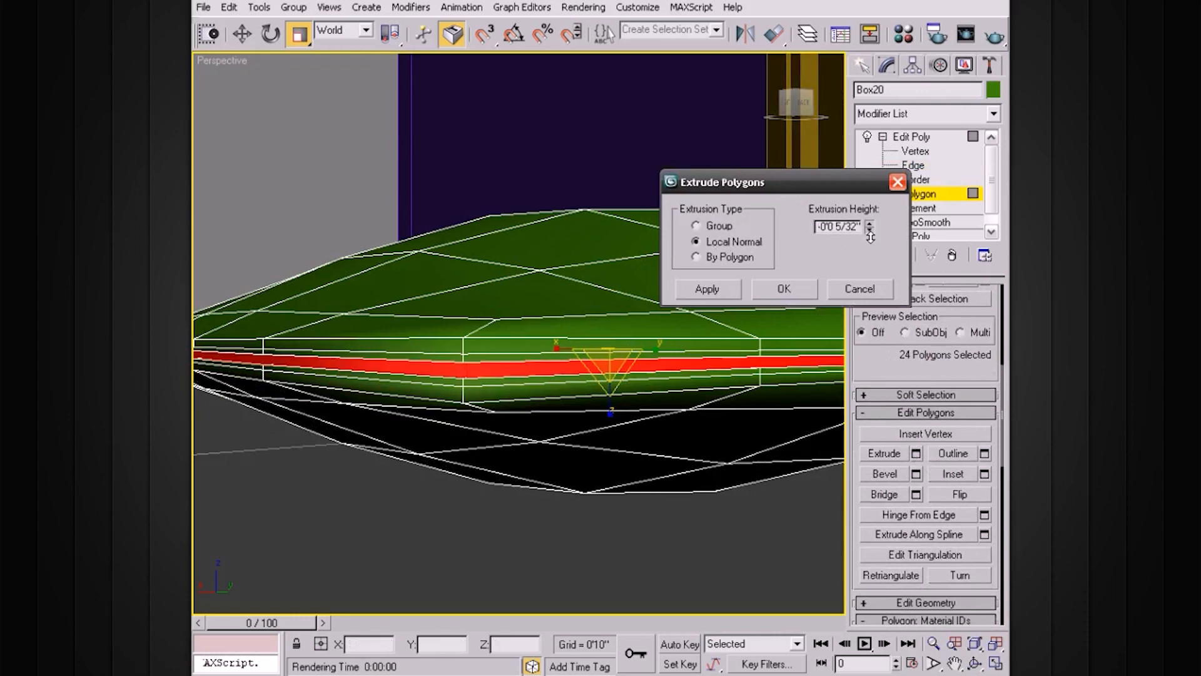
alt+middle_drag(547, 293, 552, 303)
click(731, 288)
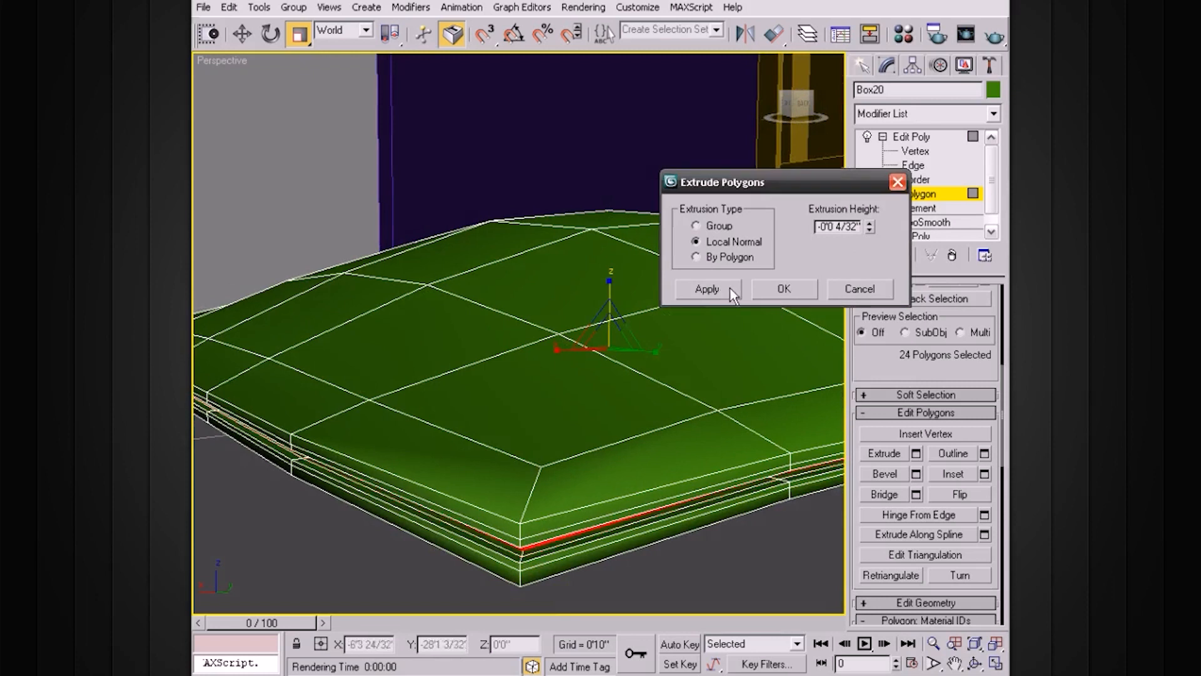
drag(867, 216, 862, 192)
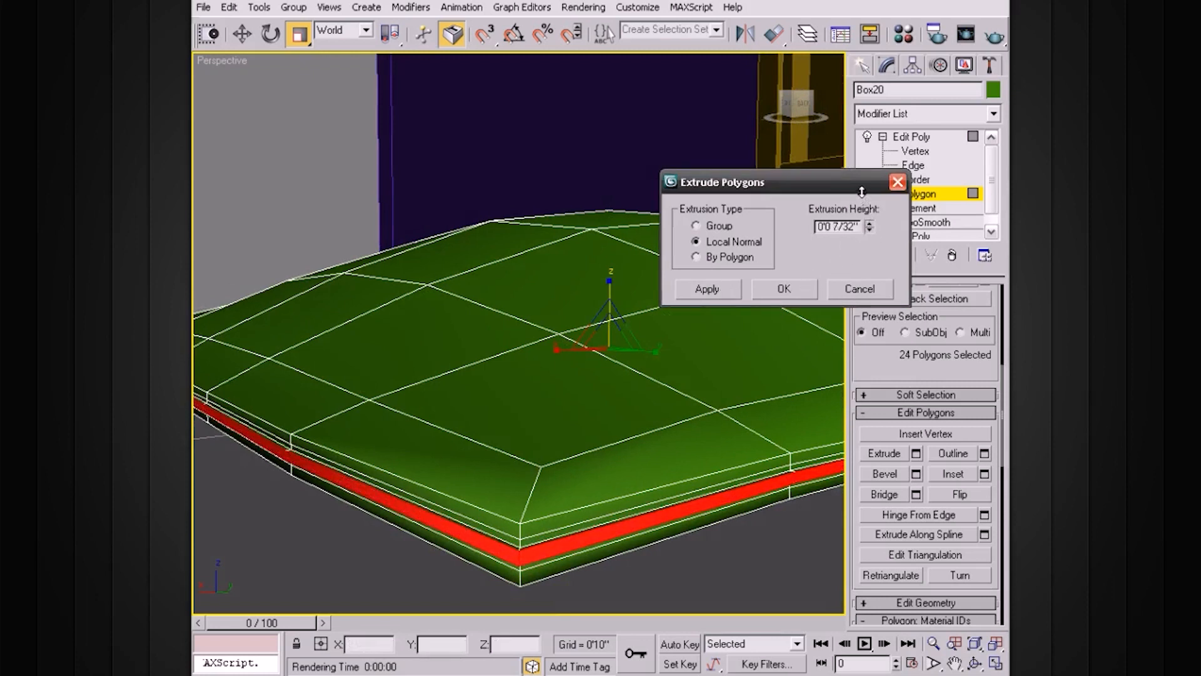
click(784, 288)
Leave polygon editing and add a TurboSmooth modifier above the pillow's Edit Poly
click(909, 138)
click(882, 136)
alt+middle_drag(692, 287, 668, 355)
scroll(703, 322, up, 4)
scroll(705, 324, down, 4)
scroll(672, 331, down, 2)
key(F4)
key(F4)
click(993, 111)
drag(998, 164, 995, 505)
click(900, 642)
alt+middle_drag(724, 336, 691, 432)
Switch off the upper TurboSmooth and, in the Edit Poly, select the ring of edges crossing the outer strip along one side
click(867, 137)
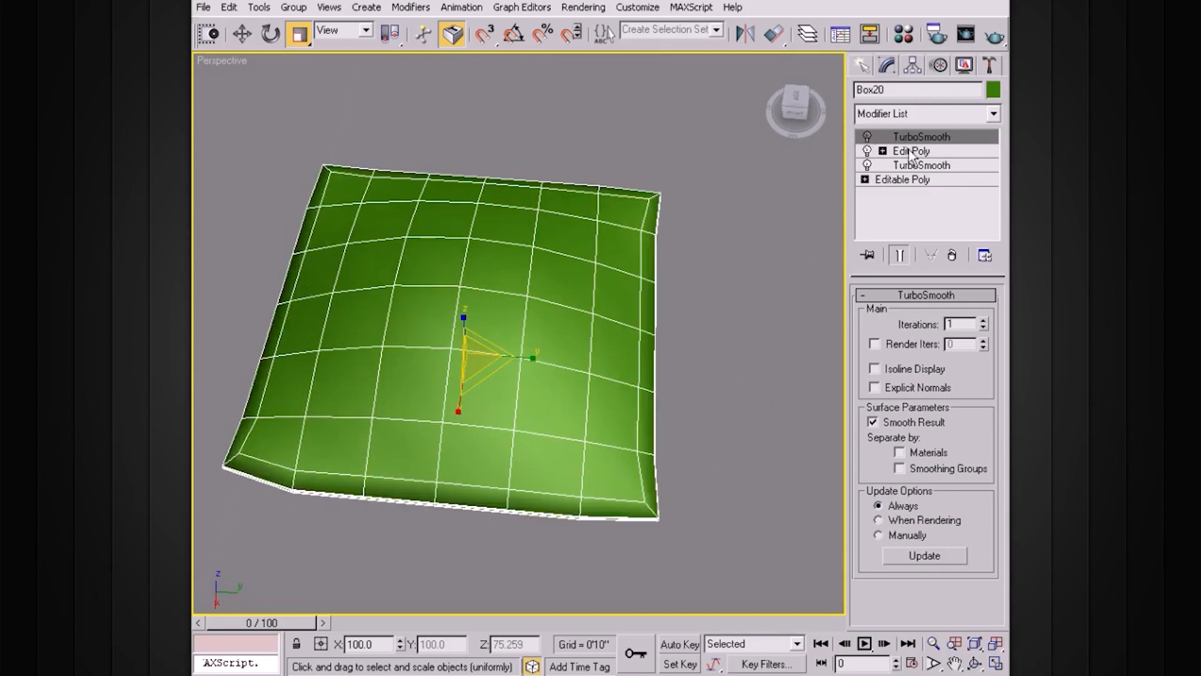
click(911, 151)
click(882, 151)
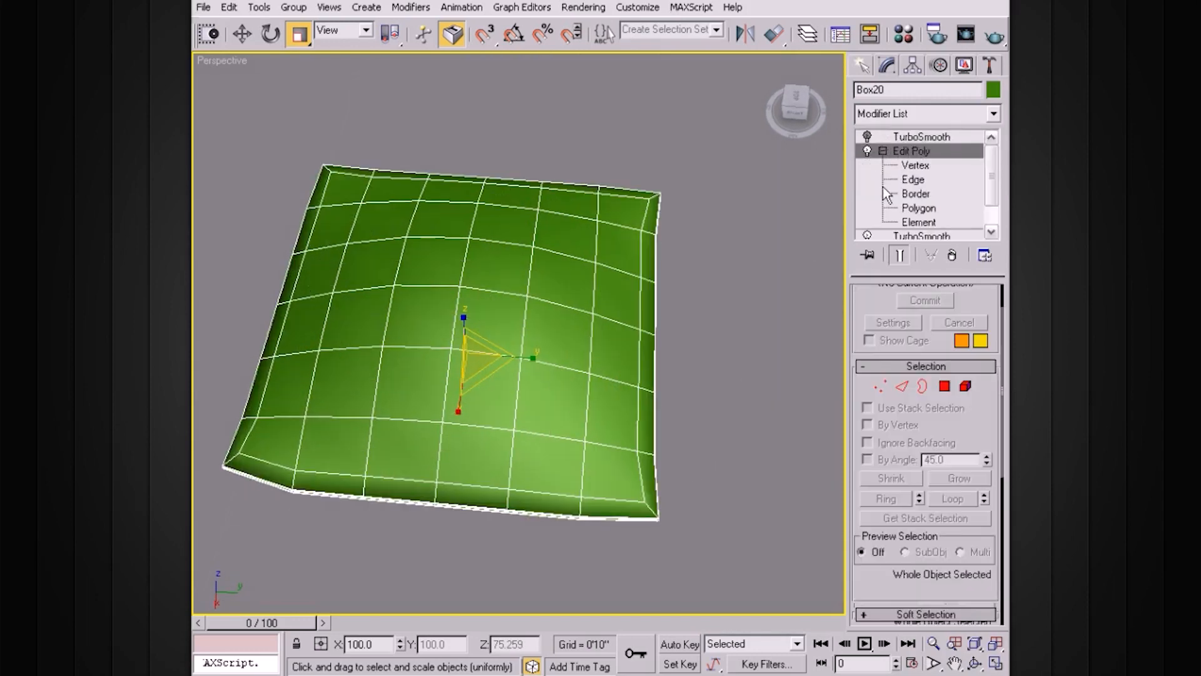
click(913, 180)
click(619, 314)
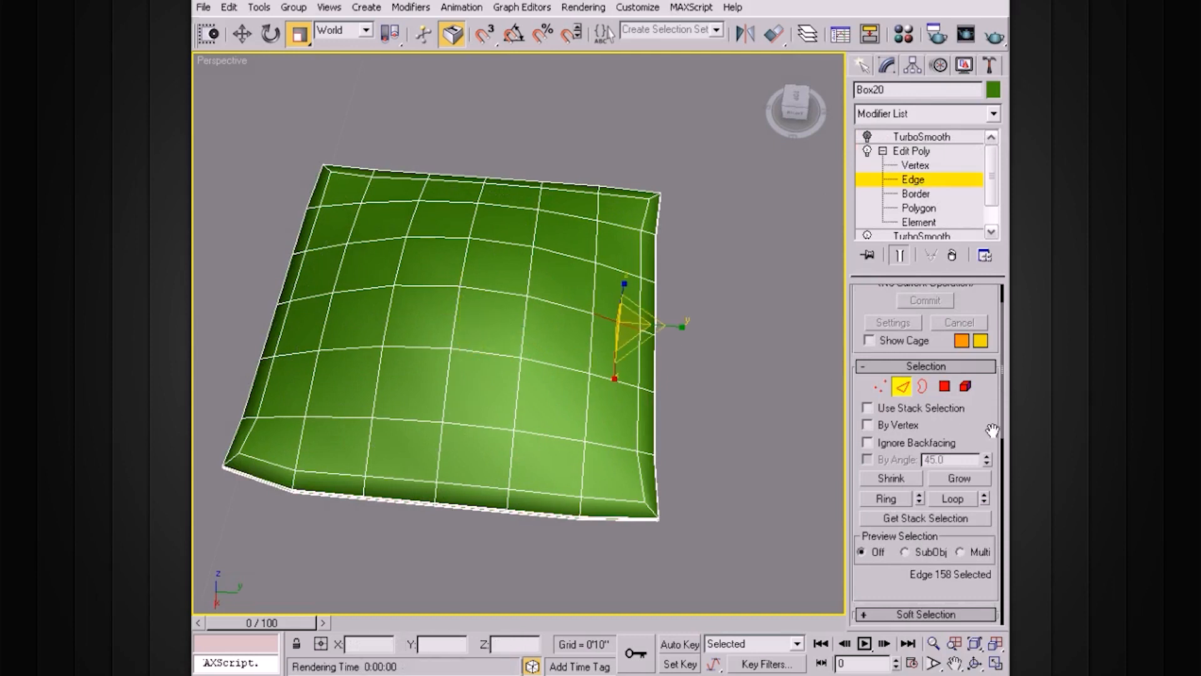
click(885, 498)
drag(979, 438, 973, 269)
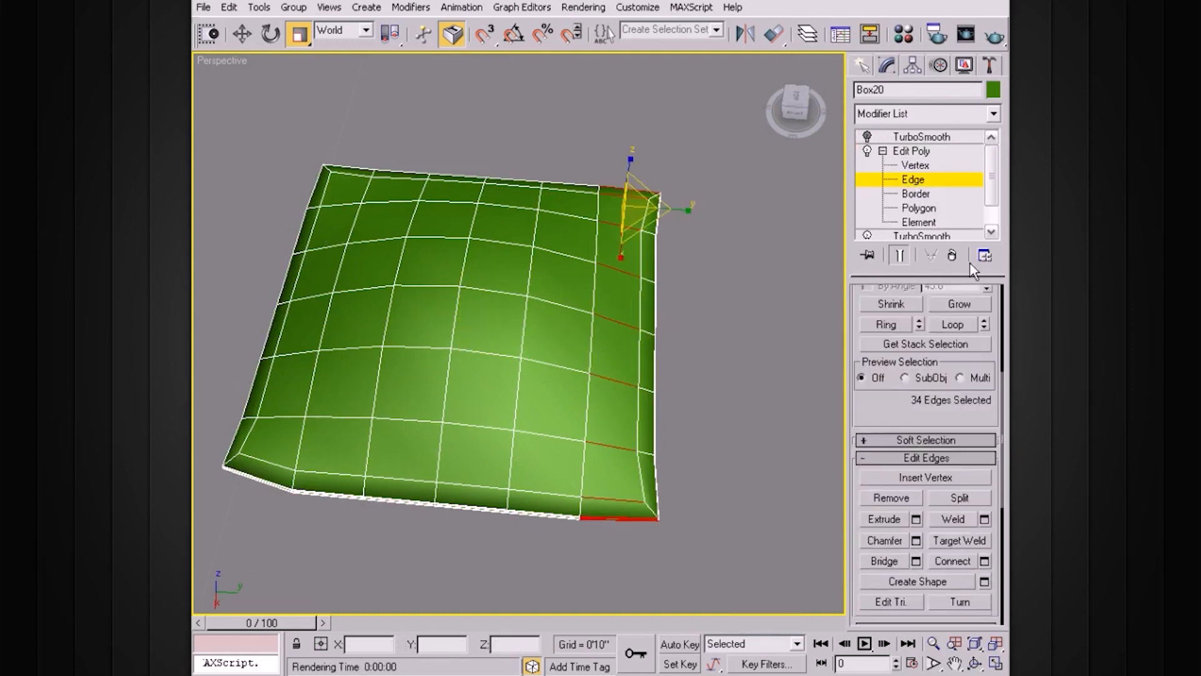
Connect the selected edge ring with 1 segment and a slide of 60, placing the new loop near the pillow's side
drag(976, 417, 972, 365)
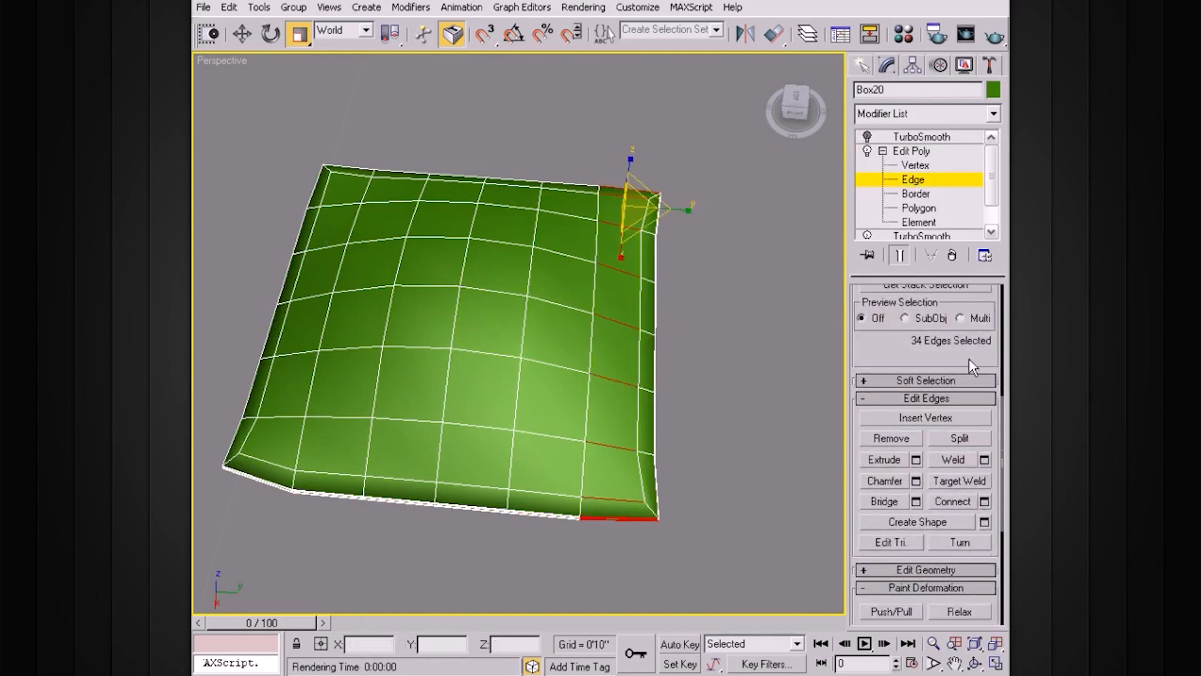
click(985, 501)
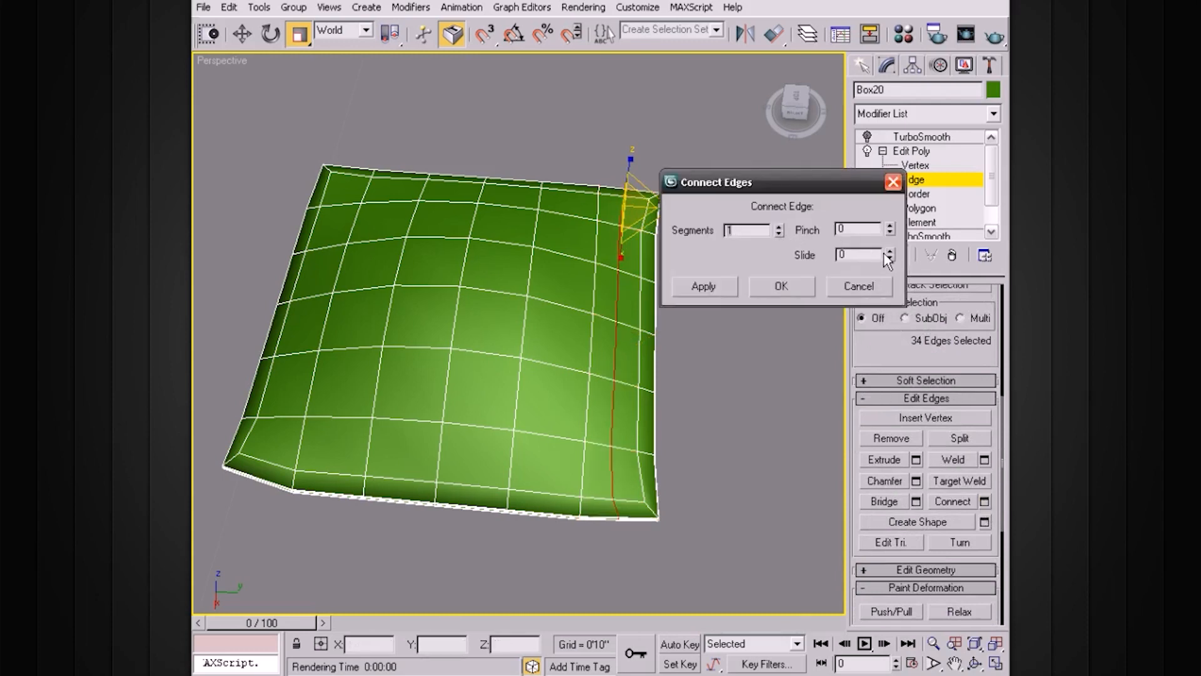
drag(889, 245, 887, 148)
click(781, 286)
Select the edge ring along the adjacent side and connect it with 1 segment and a slide of about -50
alt+middle_drag(774, 313, 582, 365)
click(396, 428)
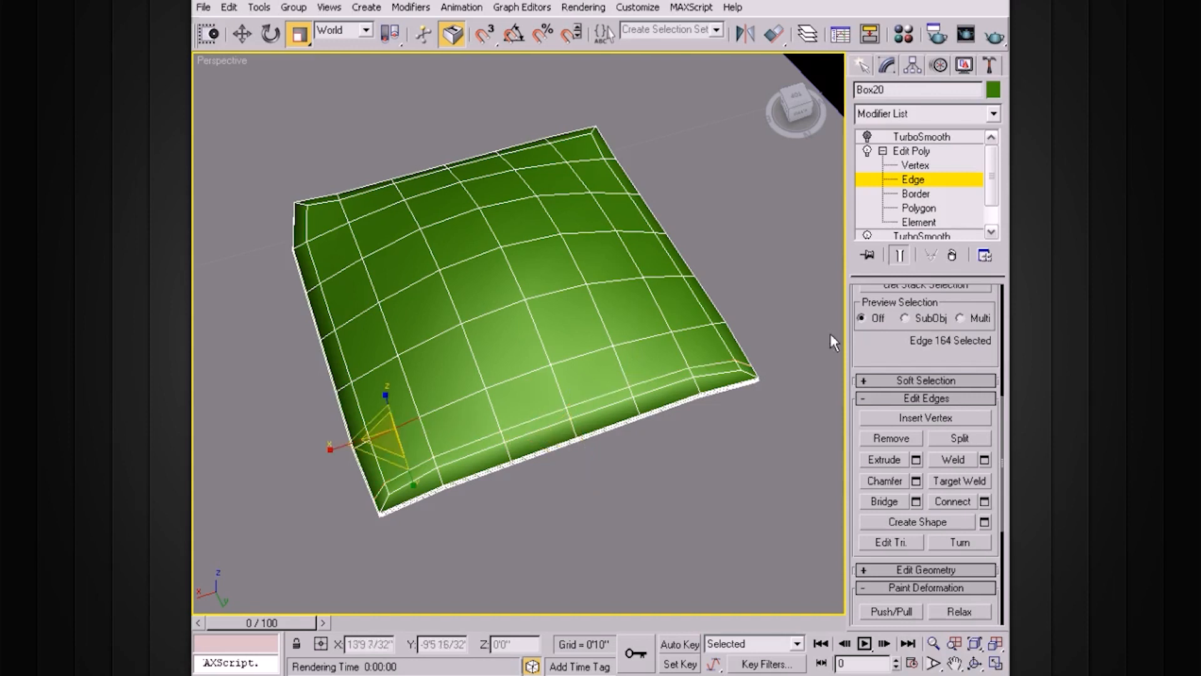
scroll(887, 357, up, 3)
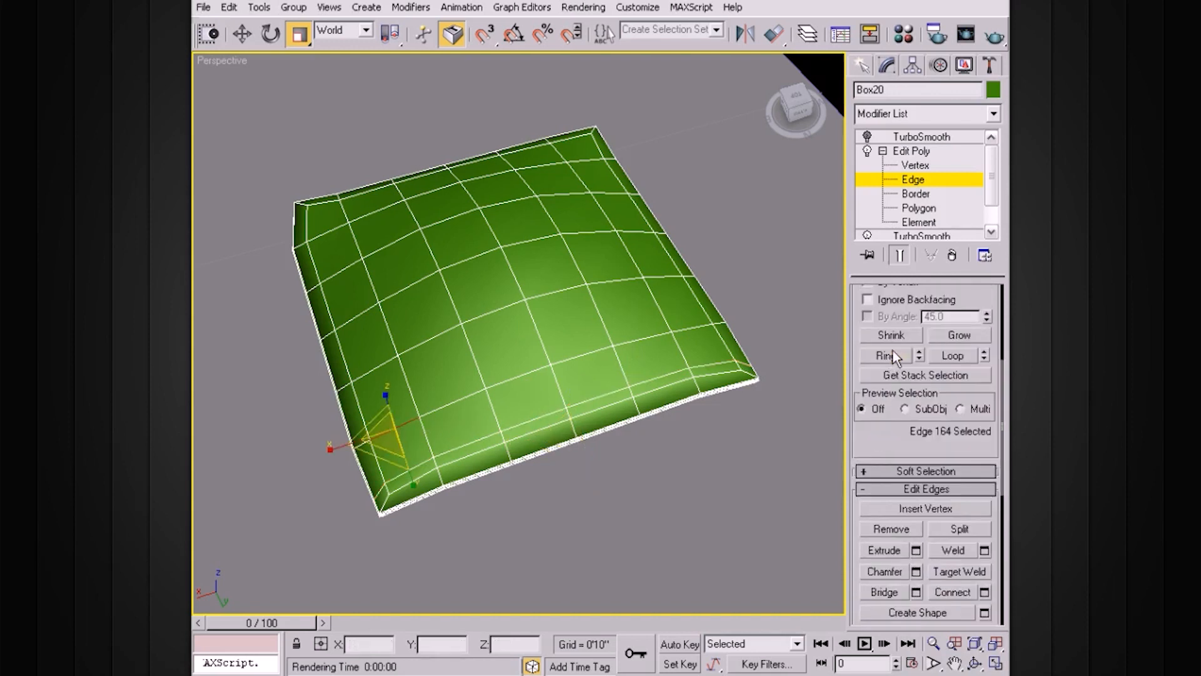
click(893, 358)
scroll(882, 303, down, 5)
click(984, 446)
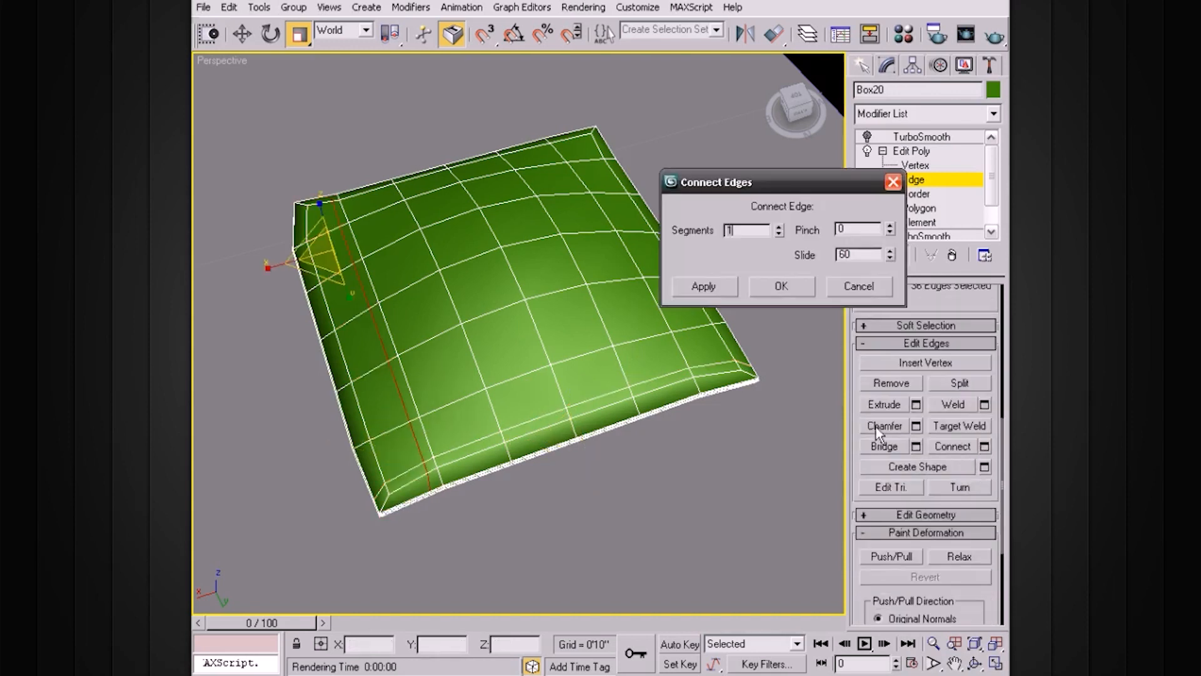
drag(891, 259, 812, 450)
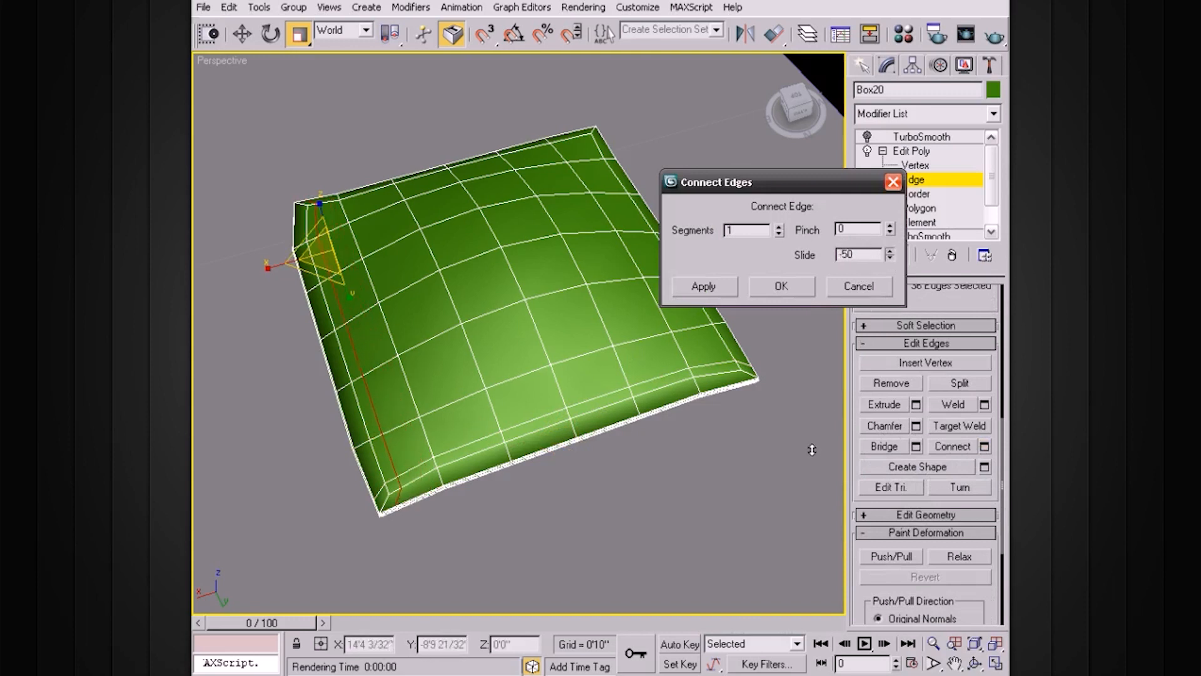
click(804, 294)
Connect the edge ring along the pillow's third side with the same Connect settings
alt+middle_drag(735, 315, 685, 374)
click(685, 374)
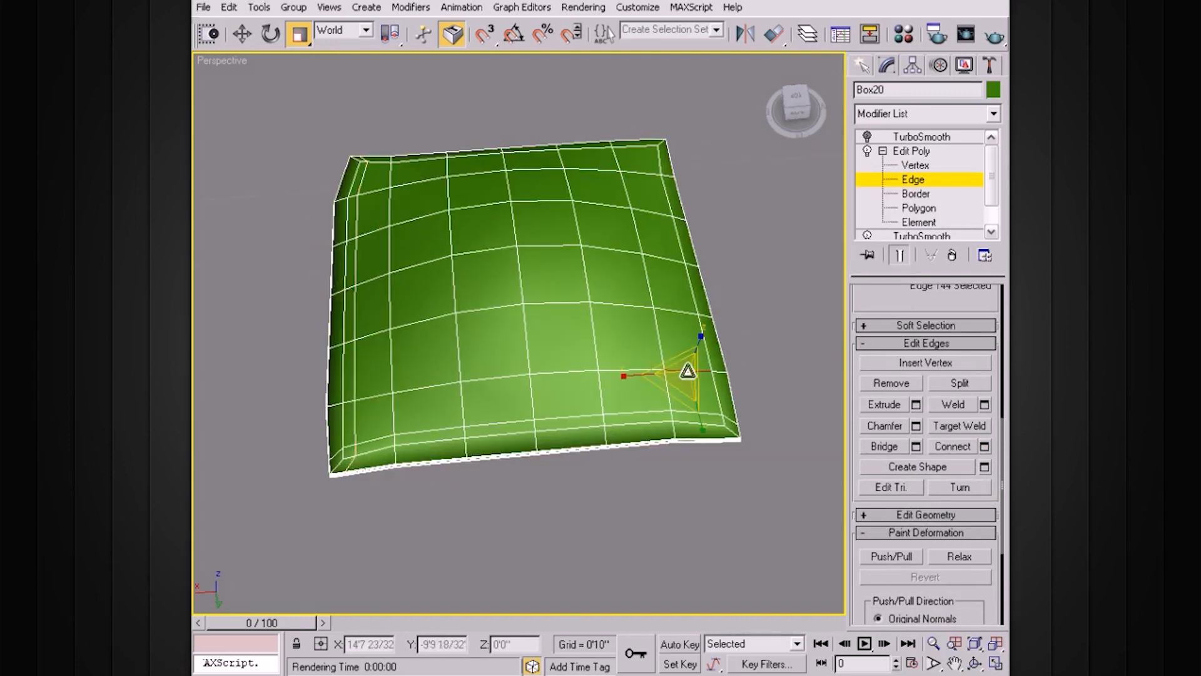
drag(888, 301, 885, 379)
click(887, 295)
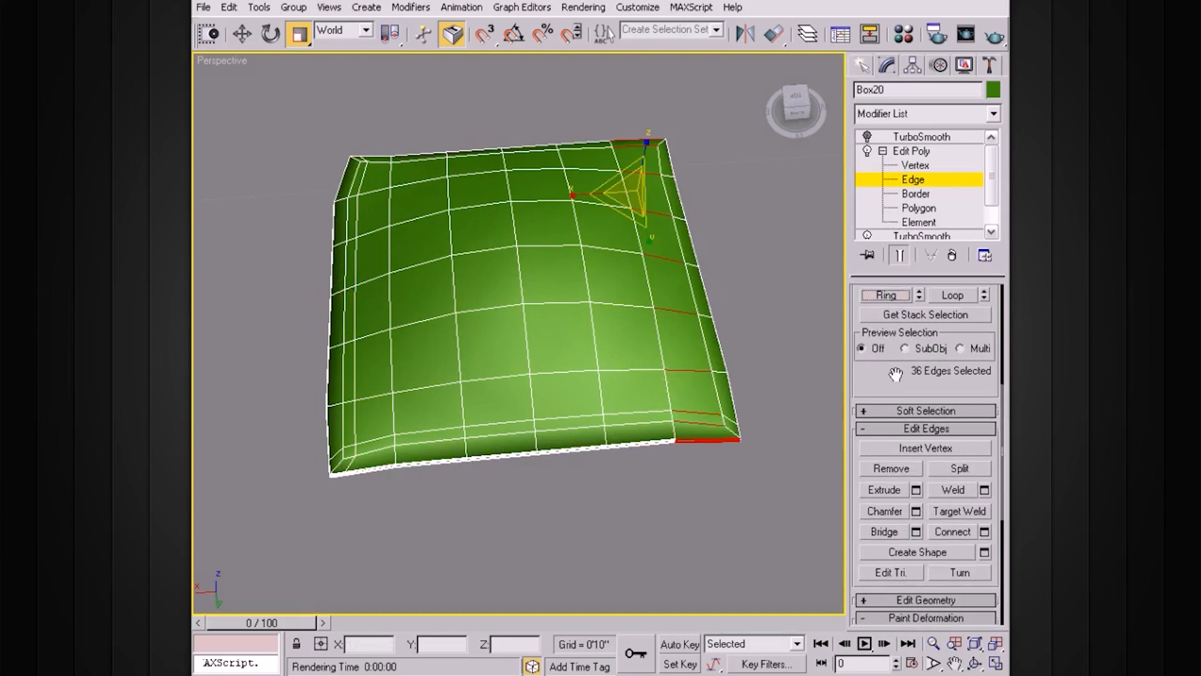
click(984, 531)
click(787, 293)
Connect the edge ring along the pillow's fourth side using the current Connect settings
alt+middle_drag(676, 307, 274, 327)
click(317, 297)
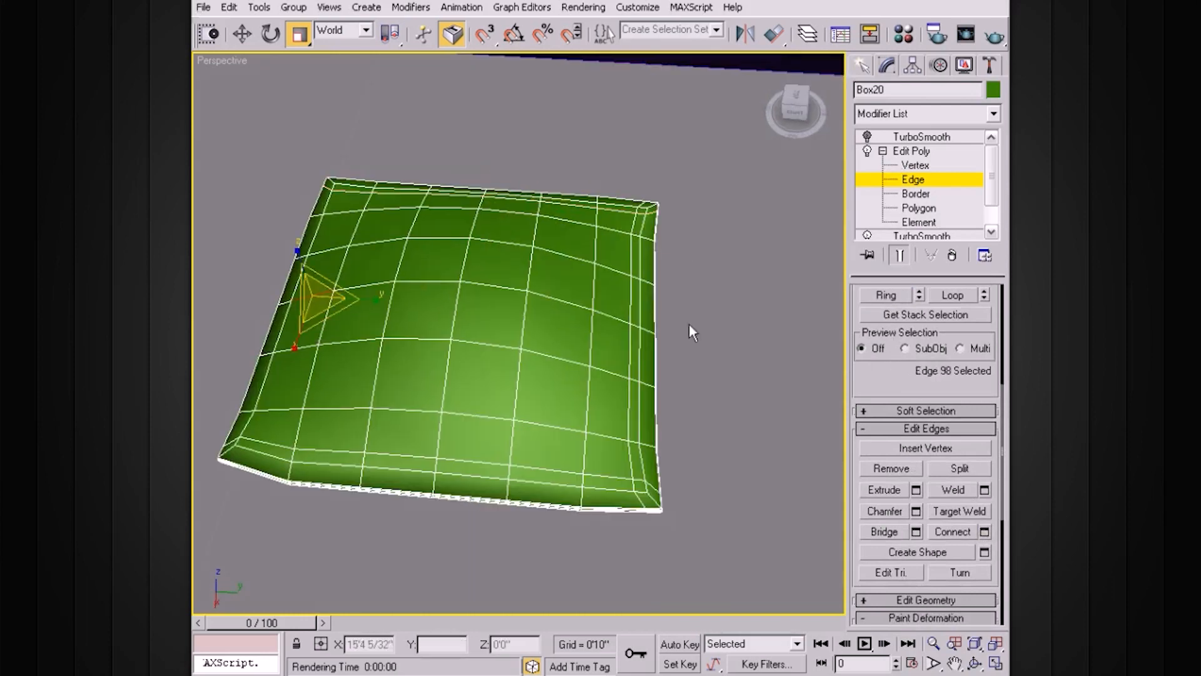
click(885, 296)
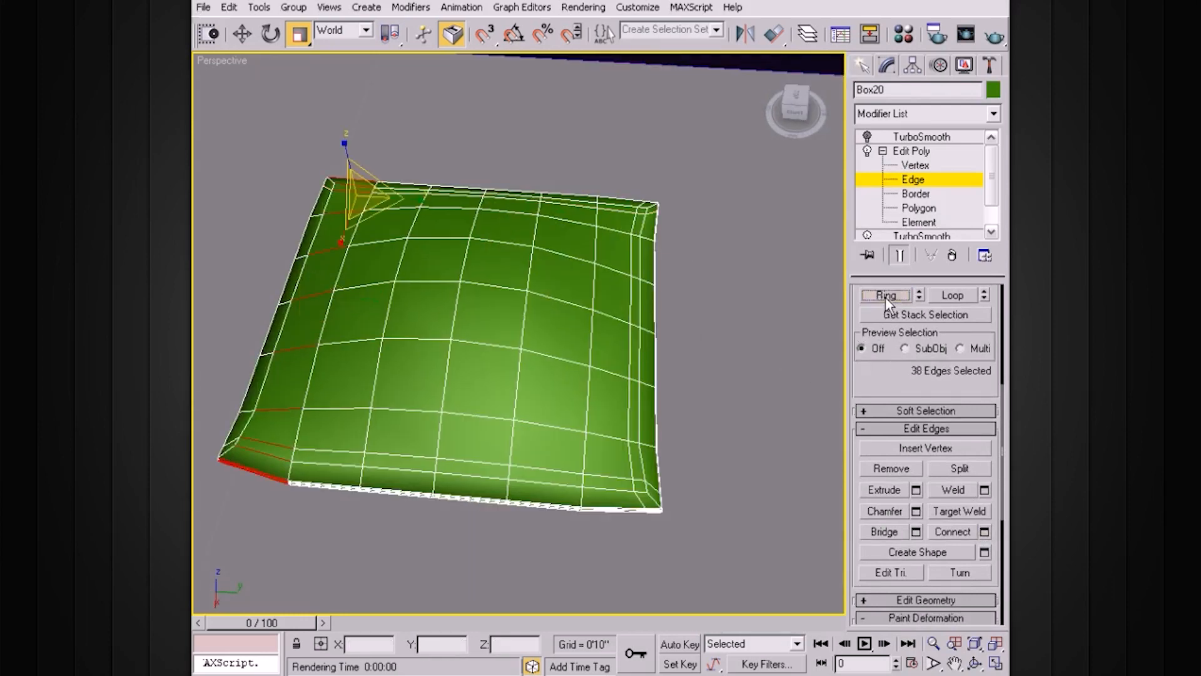
click(984, 531)
click(782, 286)
Leave edge editing, switch the upper TurboSmooth back on and inspect the smoothed pillow from several angles
alt+middle_drag(730, 316, 789, 281)
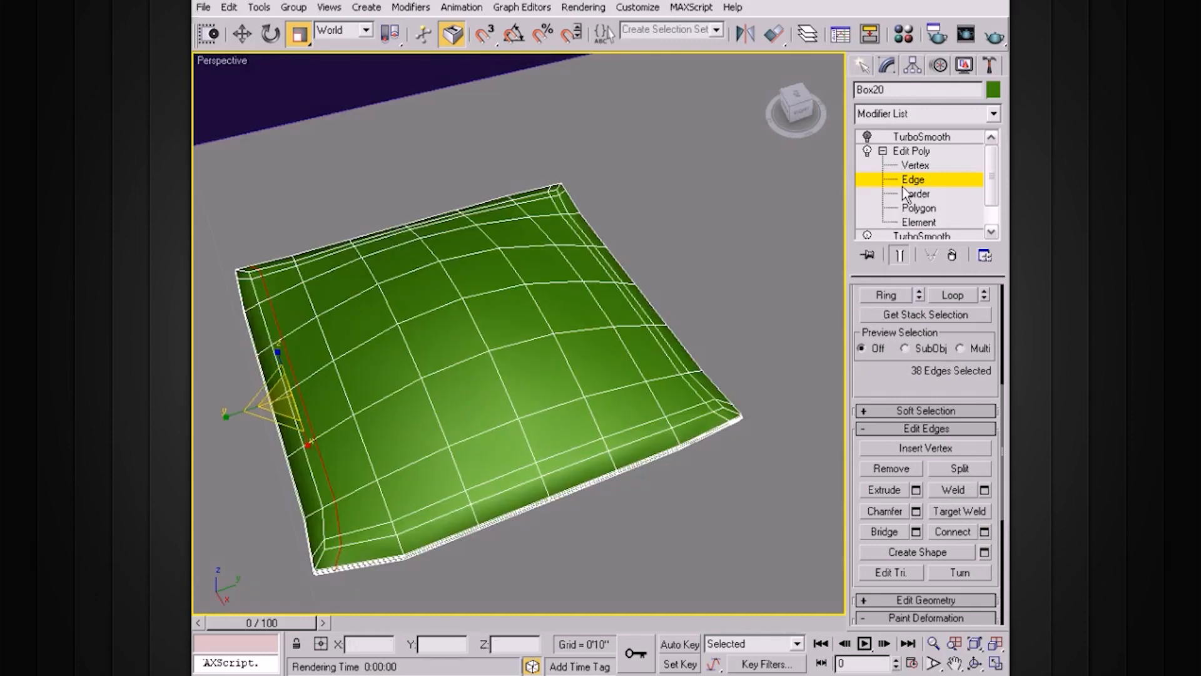
click(913, 150)
click(882, 151)
click(867, 137)
alt+middle_drag(648, 325, 569, 349)
scroll(683, 301, down, 3)
click(676, 405)
click(610, 366)
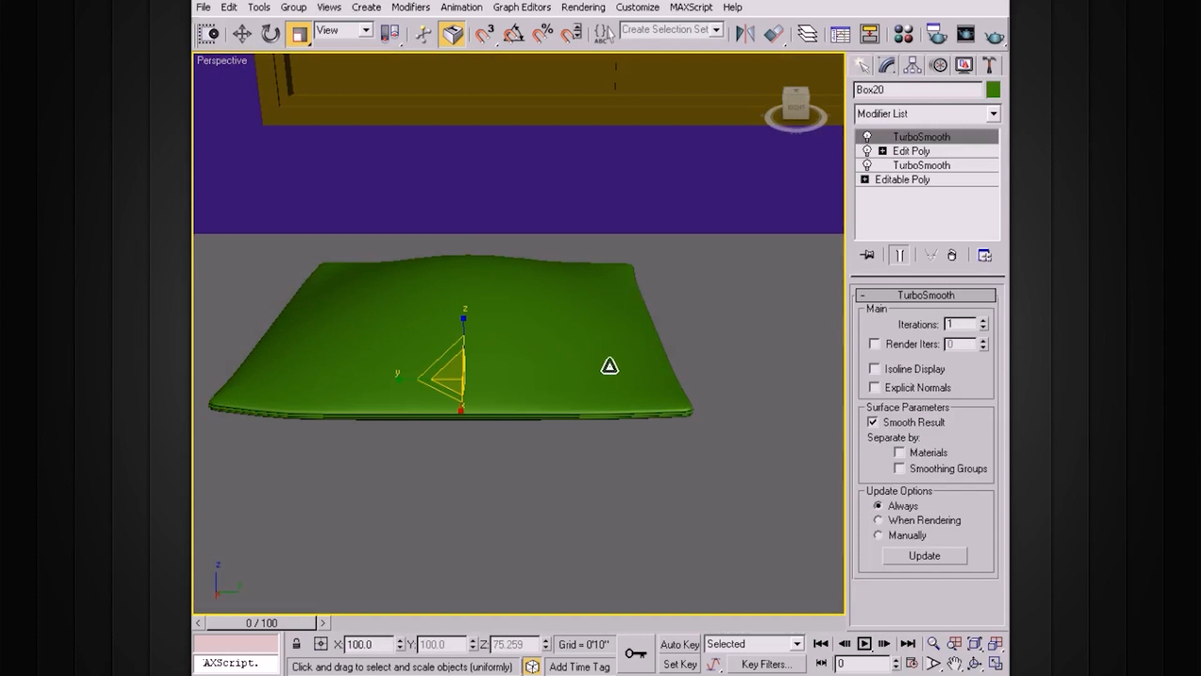
alt+middle_drag(630, 373, 708, 311)
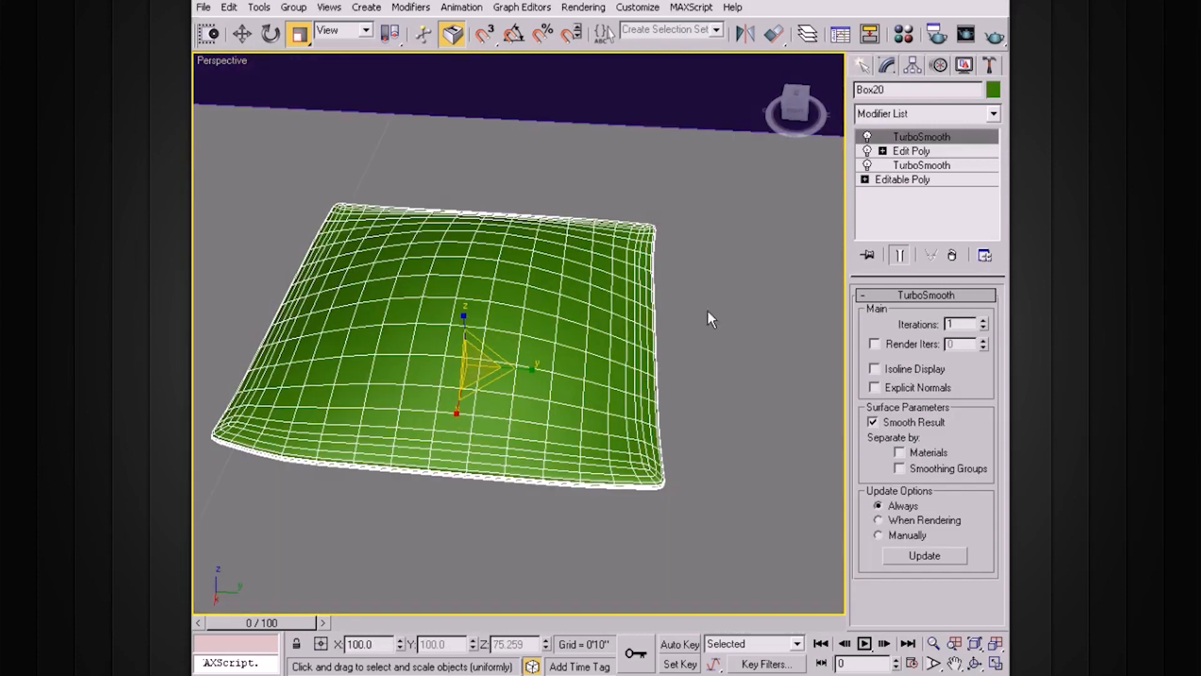
Add an FFD 4x4x4 modifier to the pillow and enter its Control Points level
click(960, 120)
scroll(989, 248, down, 10)
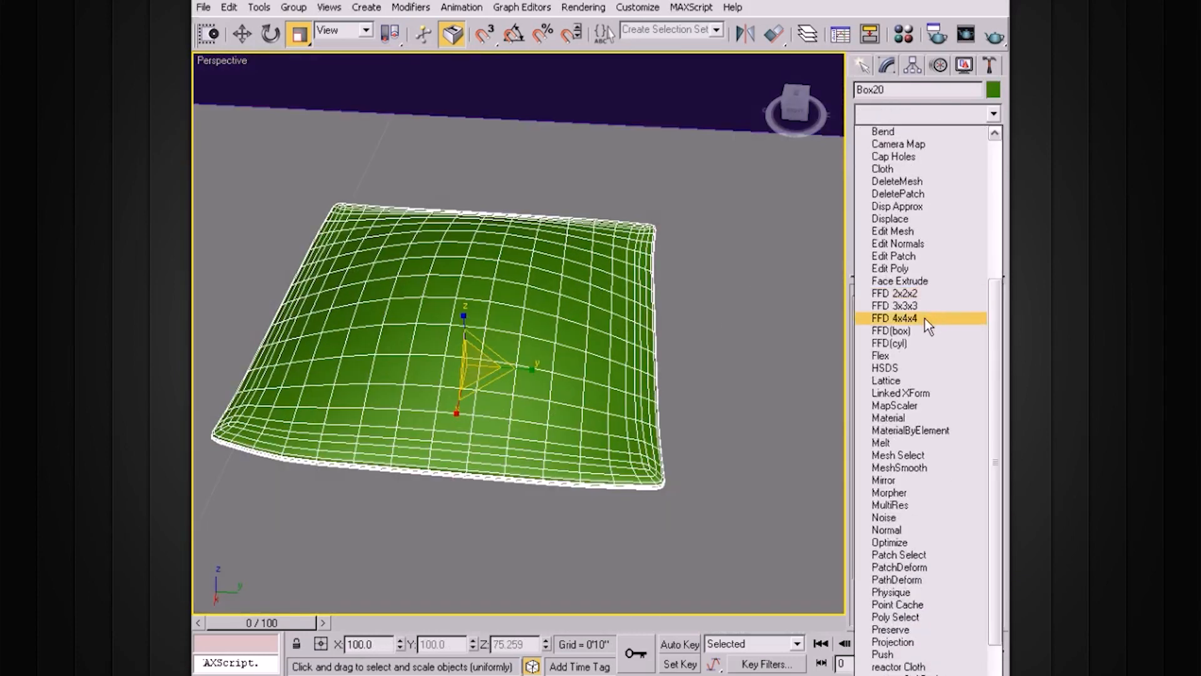
click(925, 318)
alt+middle_drag(754, 314, 776, 300)
click(883, 137)
click(926, 152)
Shift the control points at one lattice corner slightly and lower the middle control points along the pillow's far edge
drag(606, 229, 706, 273)
key(w)
mouse_move(643, 188)
mouse_down()
mouse_move(647, 169)
mouse_move(649, 199)
mouse_up()
alt+middle_drag(632, 282, 584, 238)
drag(368, 218, 572, 271)
drag(465, 217, 461, 268)
alt+middle_drag(461, 268, 677, 349)
scroll(677, 349, down, 2)
Leave control-point editing, raise the pillow to about 2'0" in Z and move it to about 7'3" in X, near the teal chair
click(925, 137)
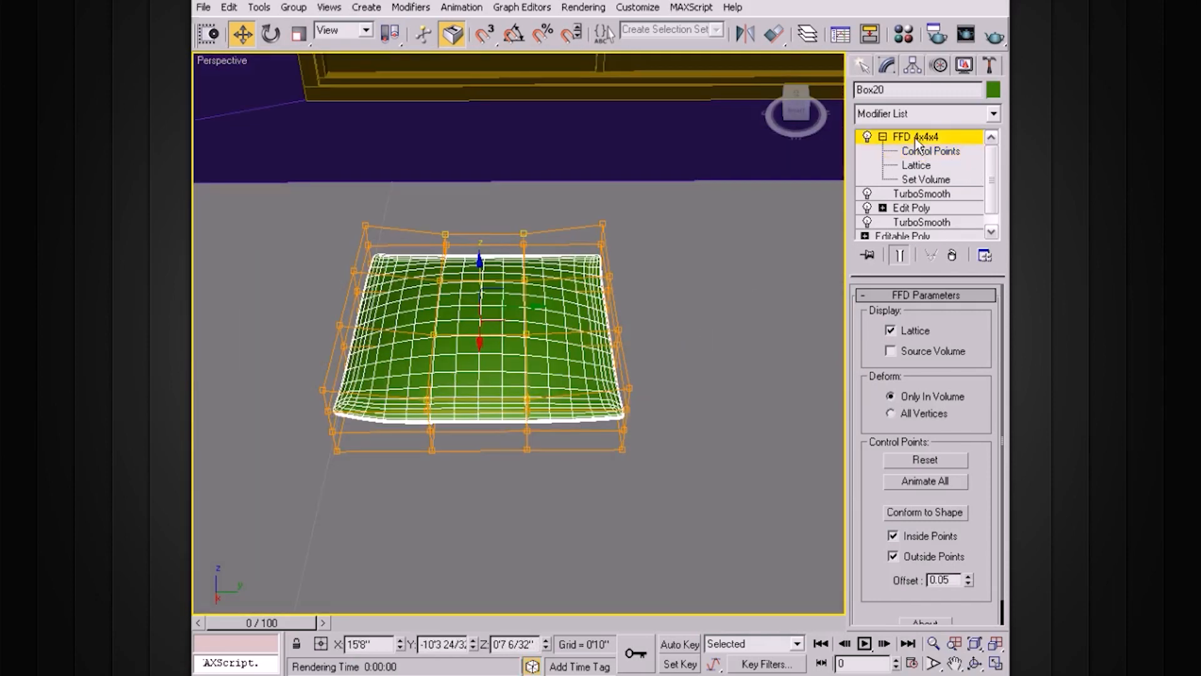
click(883, 137)
alt+middle_drag(791, 233, 602, 328)
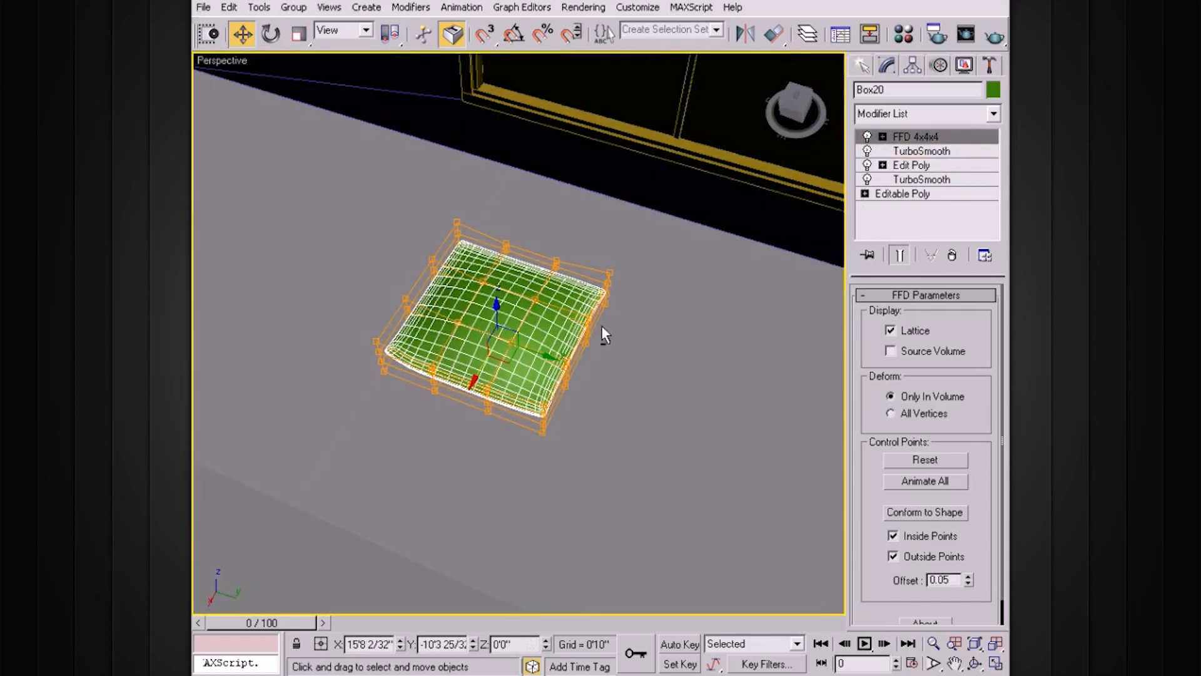
drag(498, 303, 493, 195)
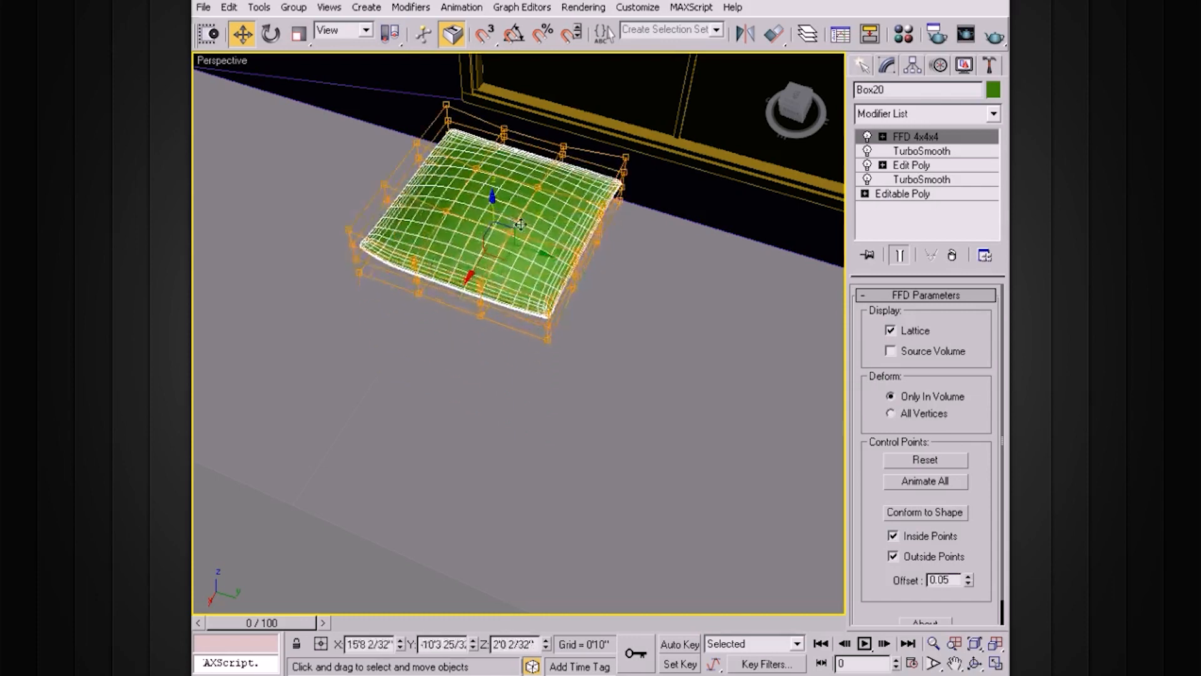
scroll(601, 265, down, 5)
alt+middle_drag(624, 286, 565, 297)
drag(468, 319, 663, 288)
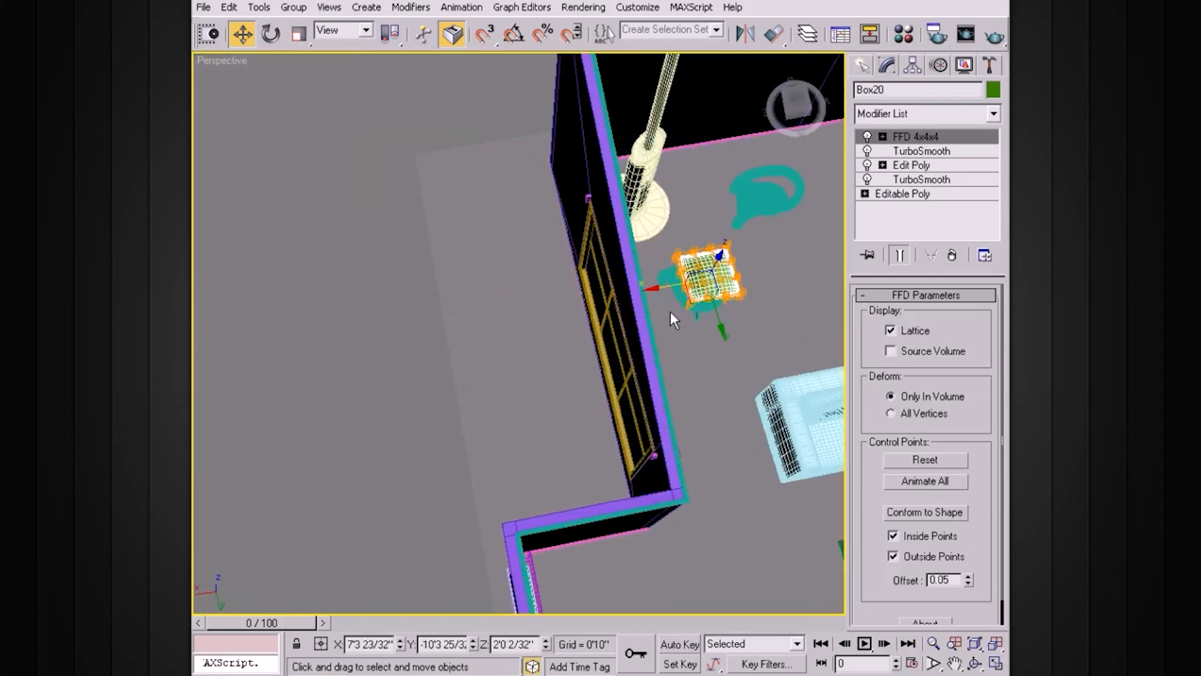
Move the pillow into the opening of the teal chair, above its seat
key(z)
alt+middle_drag(724, 324, 416, 277)
drag(519, 320, 523, 403)
alt+middle_drag(523, 403, 559, 411)
drag(560, 369, 506, 400)
Rotate the pillow to lean against the chair's backrest and adjust its position to match
key(r)
alt+middle_drag(506, 400, 528, 350)
key(e)
drag(537, 369, 554, 432)
key(w)
drag(525, 329, 515, 299)
drag(588, 324, 602, 322)
Rotate the pillow further to fine-tune how it leans inside the chair
mouse_move(629, 348)
alt+middle_down()
mouse_move(611, 335)
mouse_move(627, 327)
alt+middle_up()
scroll(627, 327, up, 3)
key(e)
drag(615, 406, 622, 364)
mouse_move(621, 364)
alt+middle_down()
mouse_move(624, 458)
mouse_move(608, 349)
alt+middle_up()
Push the pillow back against the chair's backrest and lower it to about 1'6" in Z
key(w)
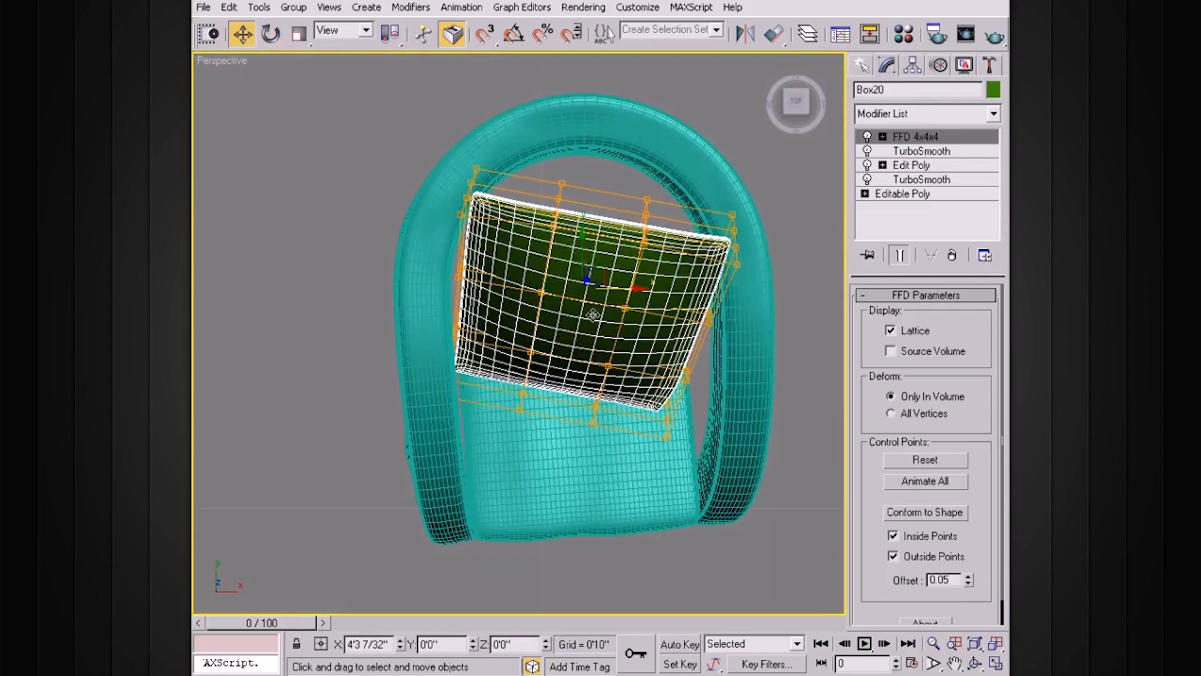
drag(586, 251, 598, 216)
alt+middle_drag(598, 216, 654, 188)
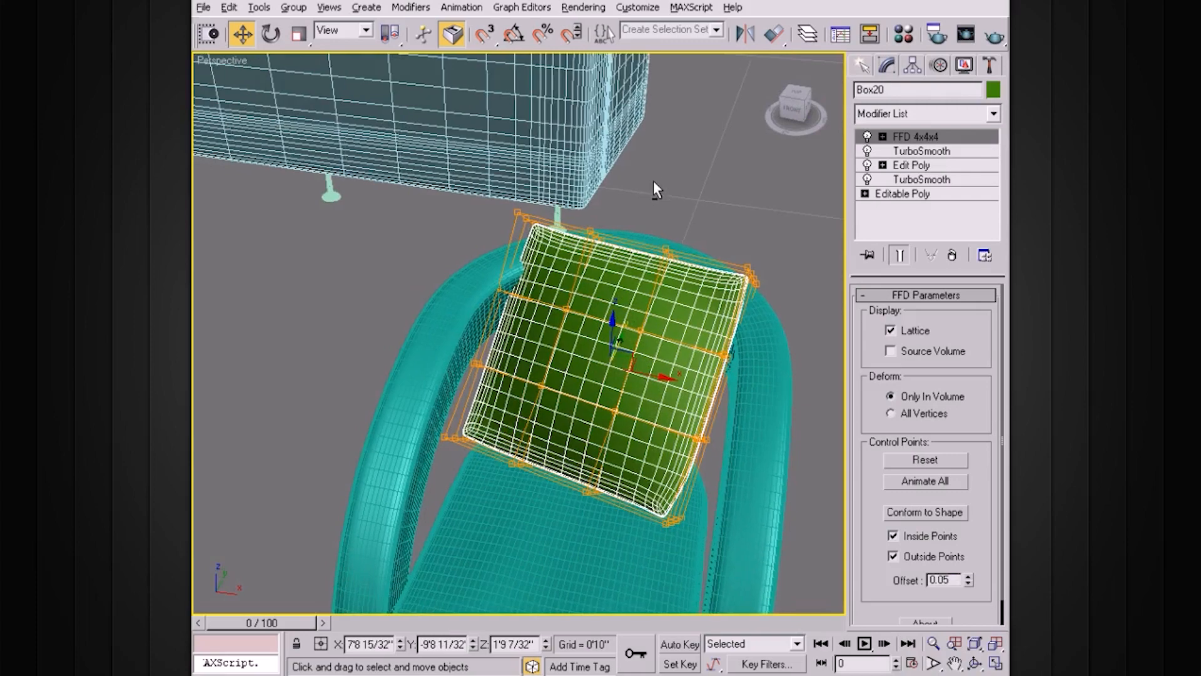
alt+middle_drag(638, 332, 645, 312)
drag(594, 370, 597, 410)
alt+middle_drag(597, 409, 740, 332)
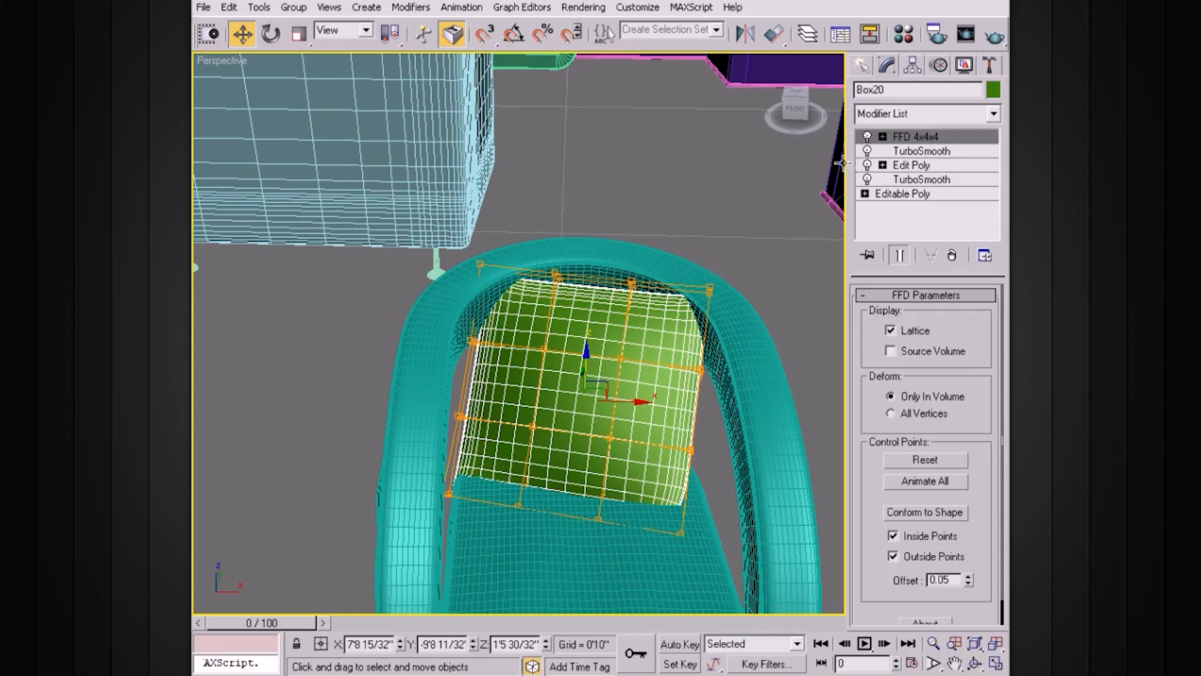
Enter the FFD's Control Points level and adjust the points at the pillow's upper right corner to fit the chair's backrest
click(882, 137)
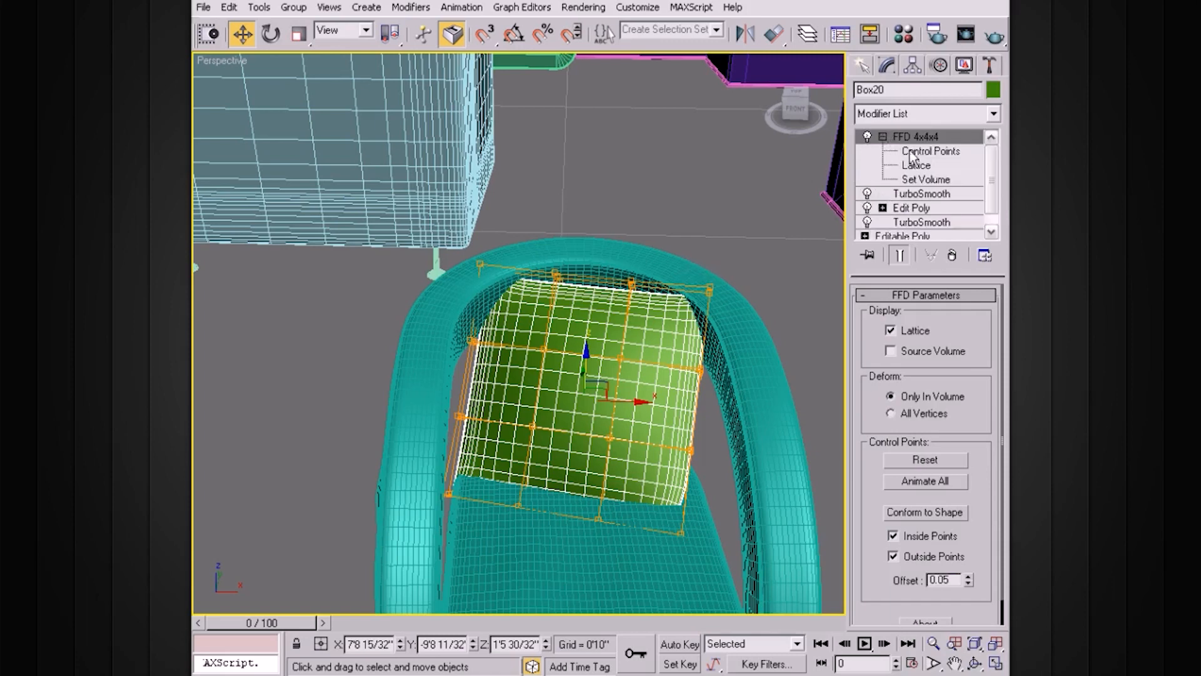
click(931, 151)
drag(699, 323, 696, 323)
alt+middle_drag(701, 326, 793, 341)
drag(791, 334, 782, 349)
drag(815, 392, 806, 389)
alt+middle_drag(806, 389, 679, 281)
Move the control points along the rest of the pillow's upper edge and its upper left corner to follow the curved backrest
alt+middle_drag(593, 337, 499, 206)
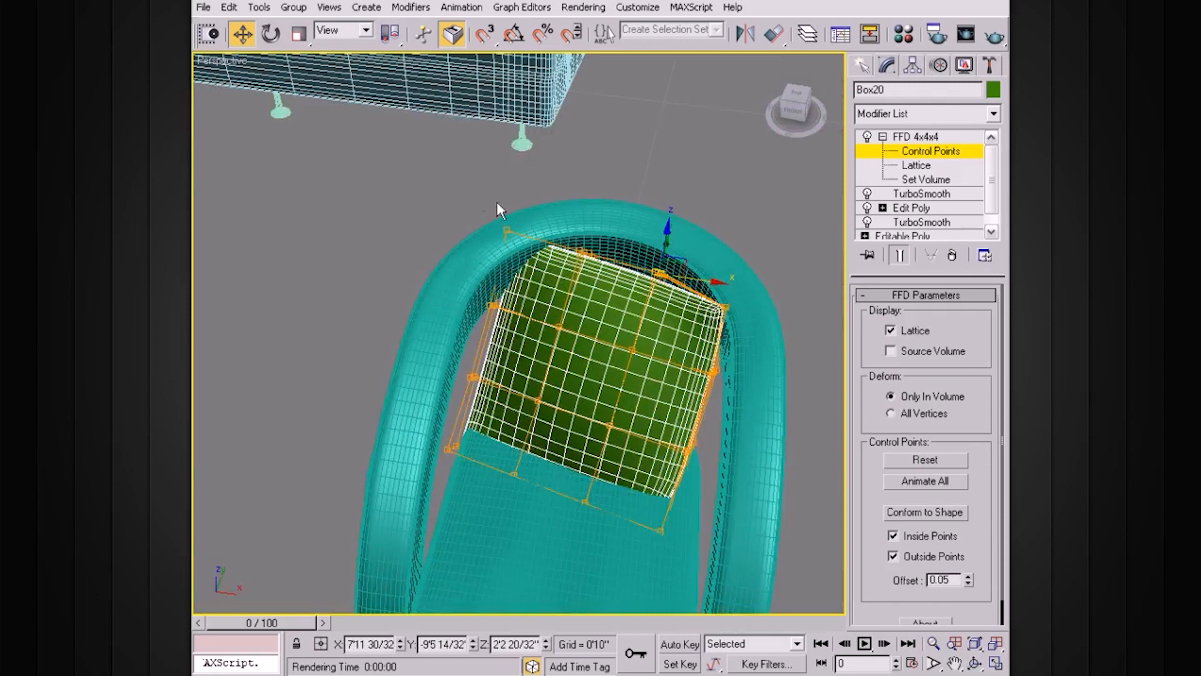
mouse_move(598, 265)
mouse_down()
mouse_move(570, 274)
mouse_move(601, 273)
mouse_up()
key(e)
key(w)
alt+middle_drag(573, 220, 646, 231)
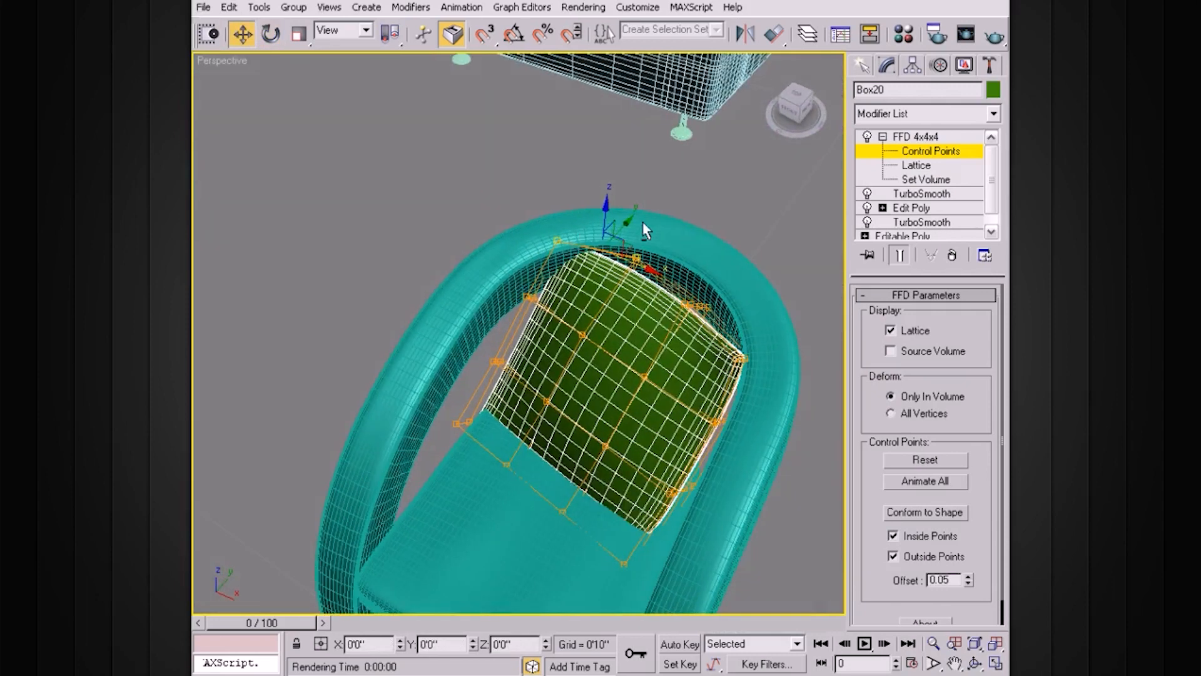
drag(630, 221, 624, 226)
drag(698, 240, 623, 286)
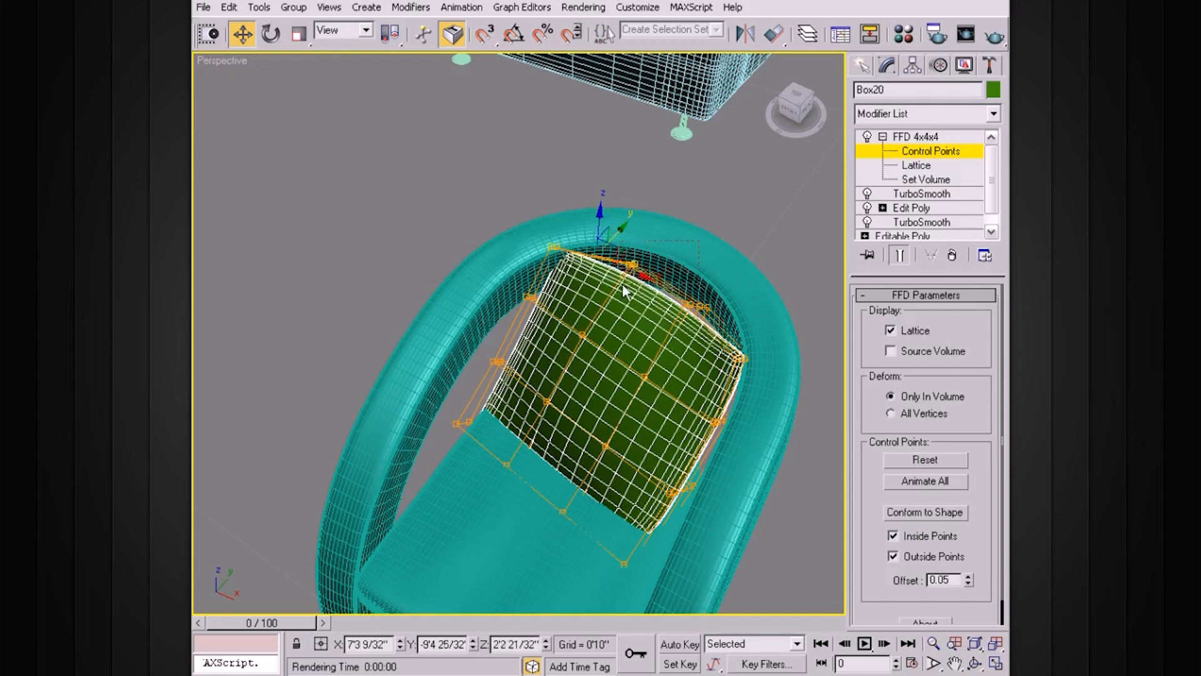
drag(657, 236, 603, 270)
drag(596, 225, 589, 229)
alt+middle_drag(604, 292, 616, 337)
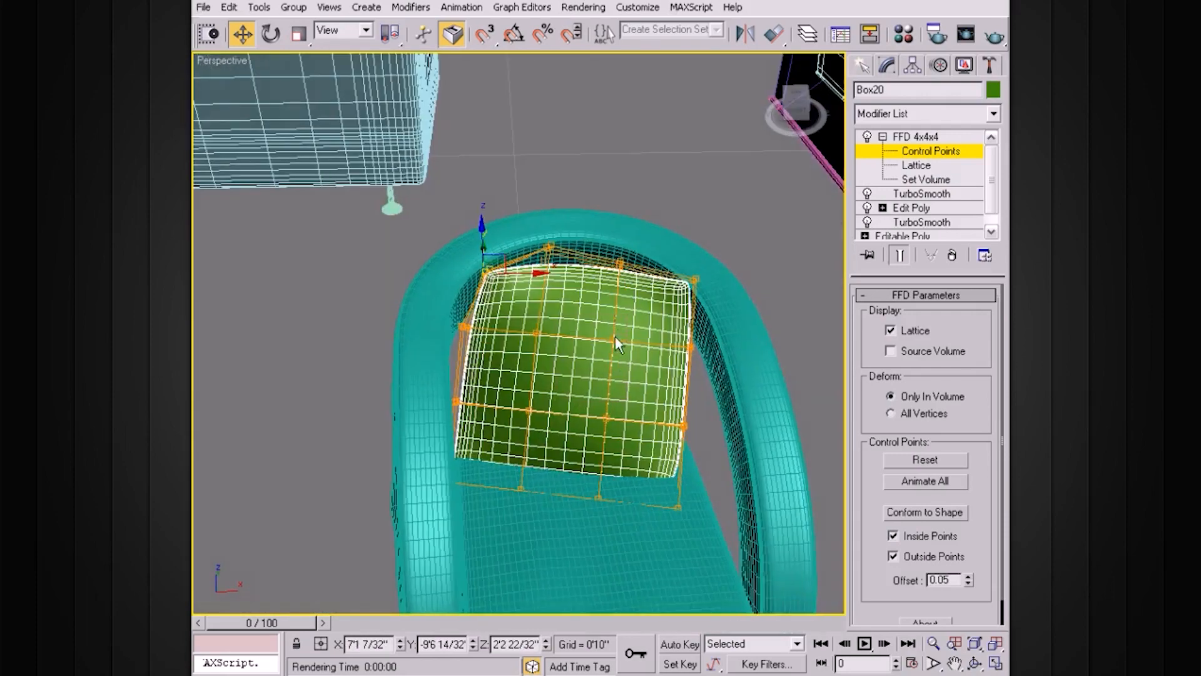
Move the control points in the middle of the pillow's face to reshape how it bulges against the backrest
drag(508, 433, 506, 434)
alt+middle_drag(507, 434, 459, 423)
drag(609, 374, 611, 383)
alt+middle_drag(688, 416, 676, 416)
drag(643, 397, 636, 461)
alt+middle_drag(636, 460, 710, 445)
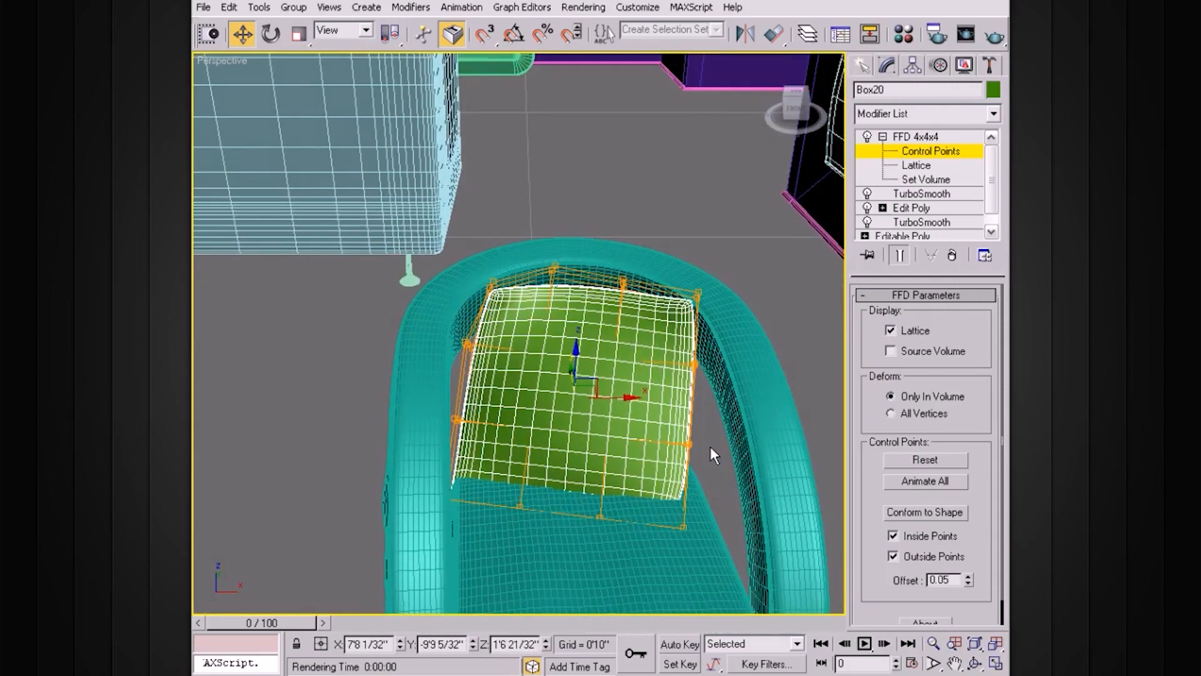
Select the control points along the pillow's bottom edge and raise them to rest the edge on the chair's seat
alt+middle_drag(690, 502, 715, 414)
drag(737, 402, 469, 499)
alt+middle_drag(469, 499, 593, 429)
drag(573, 418, 574, 407)
alt+middle_drag(574, 408, 593, 400)
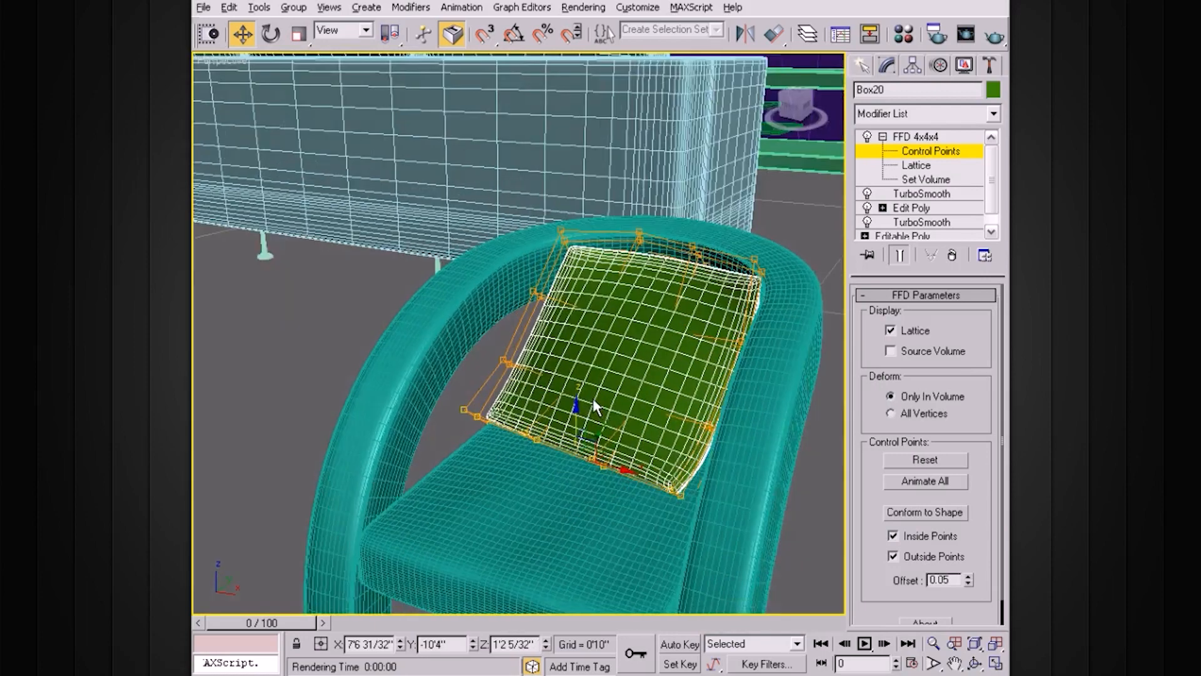
Rotate the bottom control points by about -11 degrees in X and adjust the points at the pillow's lower corners
scroll(592, 397, up, 3)
key(r)
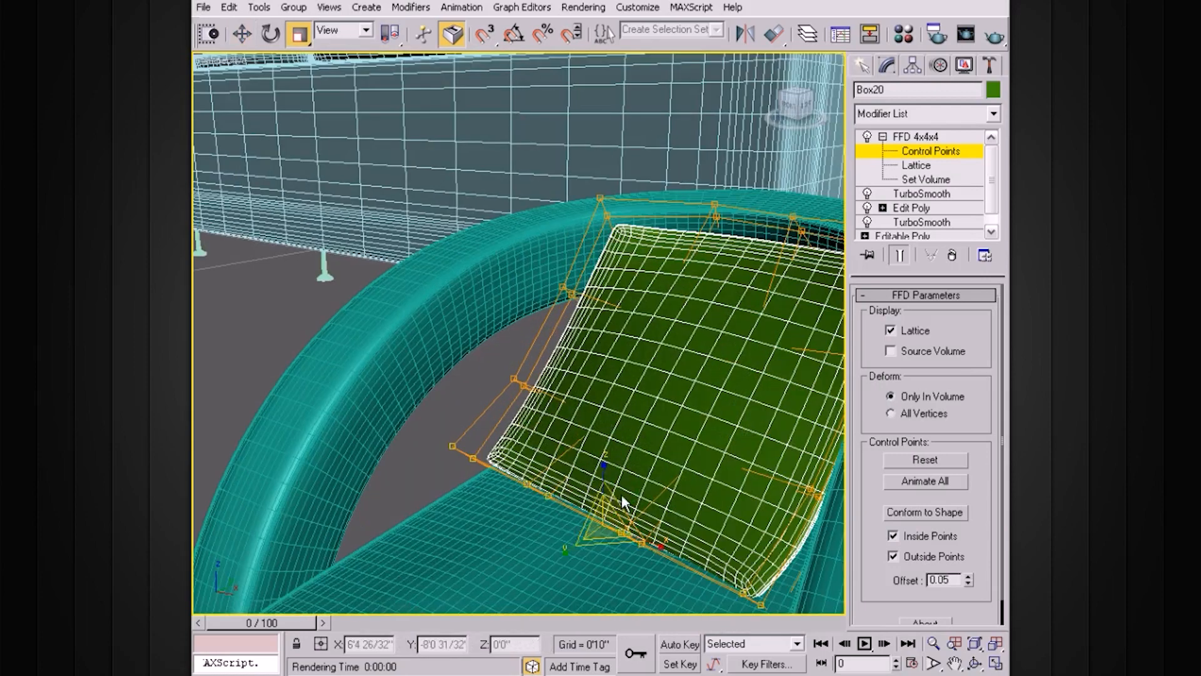
key(e)
drag(602, 487, 601, 481)
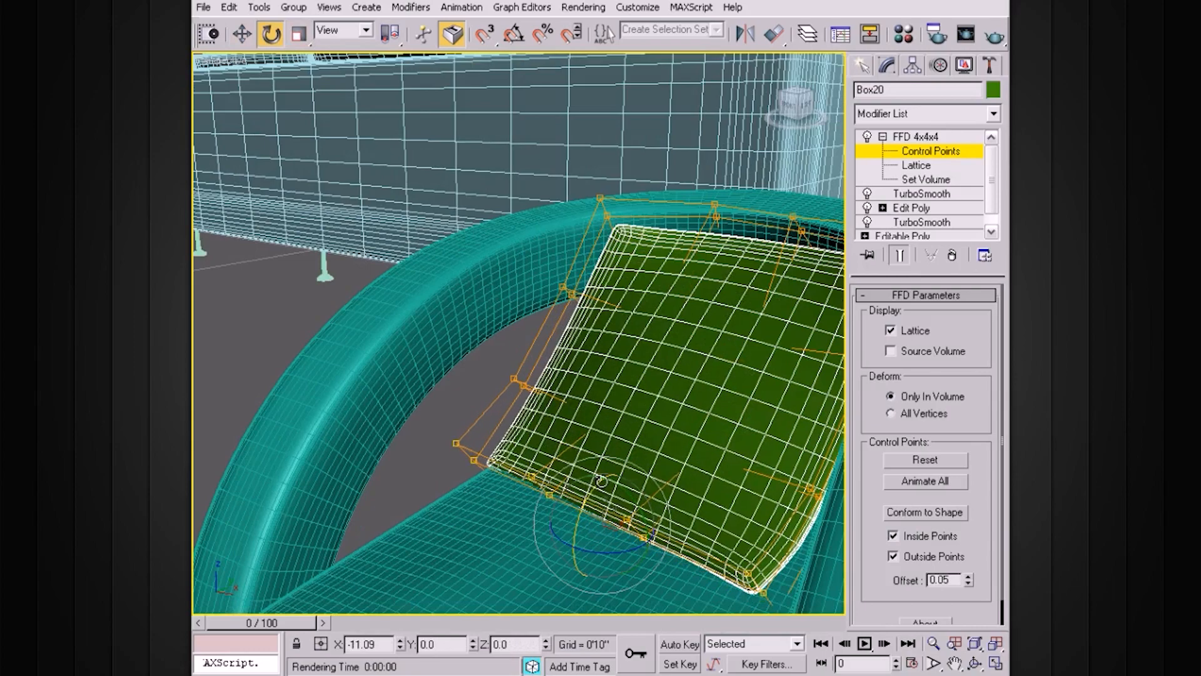
alt+middle_drag(601, 480, 555, 486)
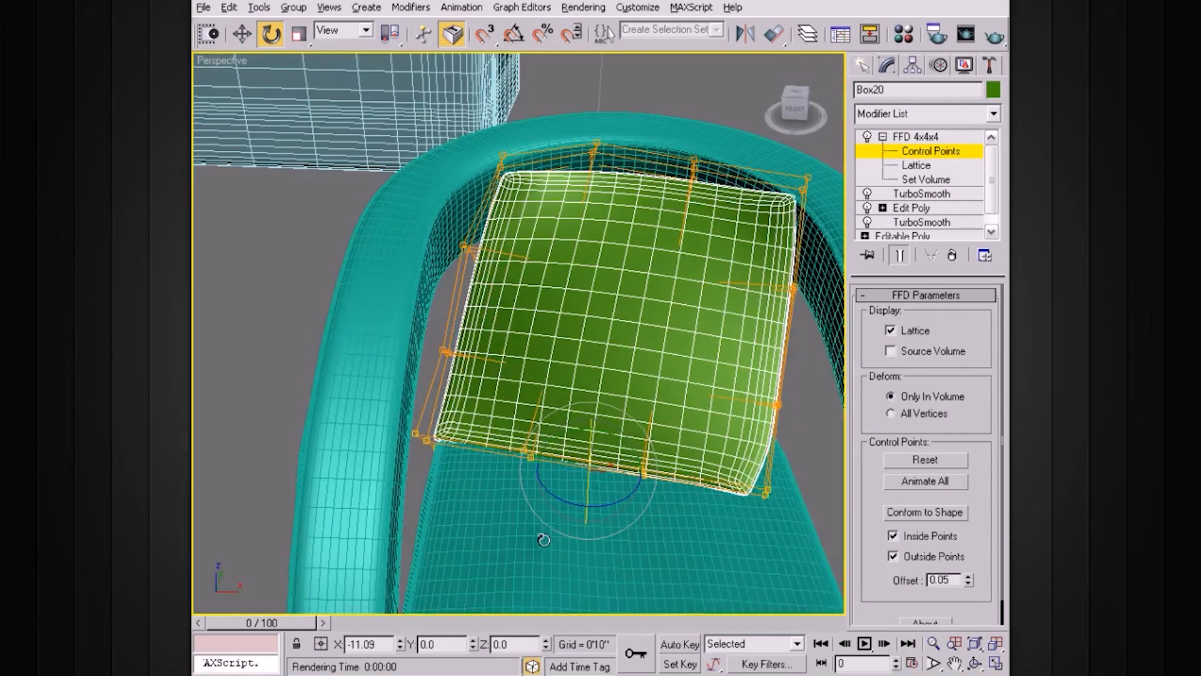
key(w)
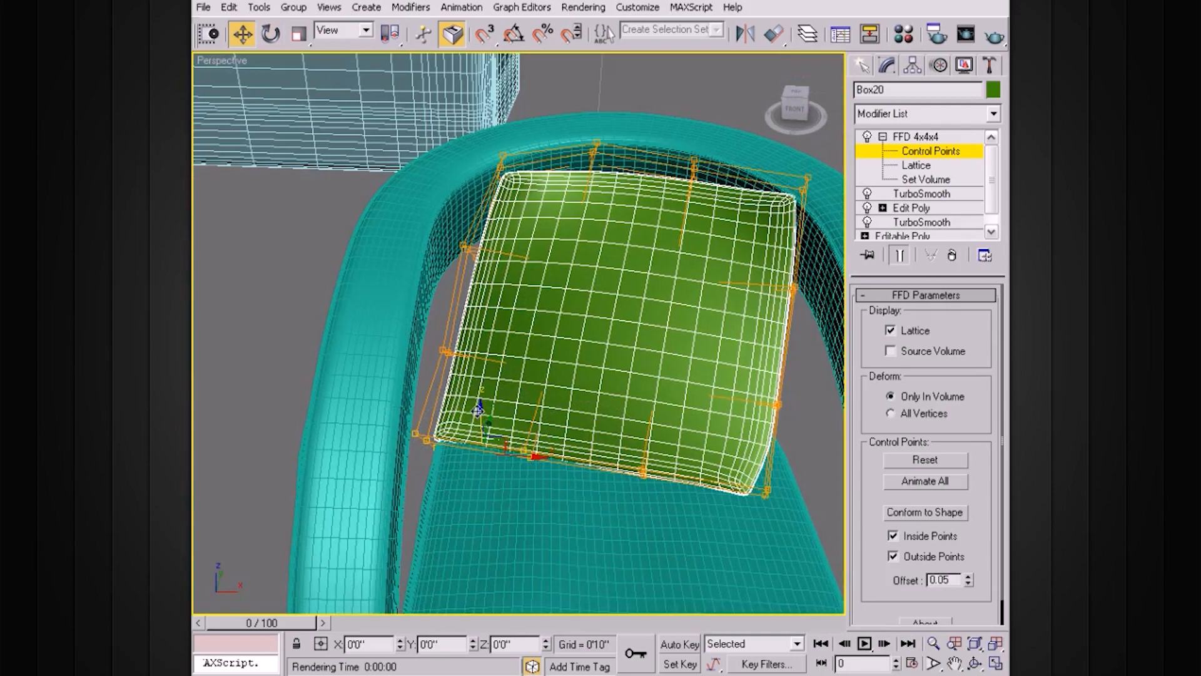
alt+middle_drag(488, 410, 778, 425)
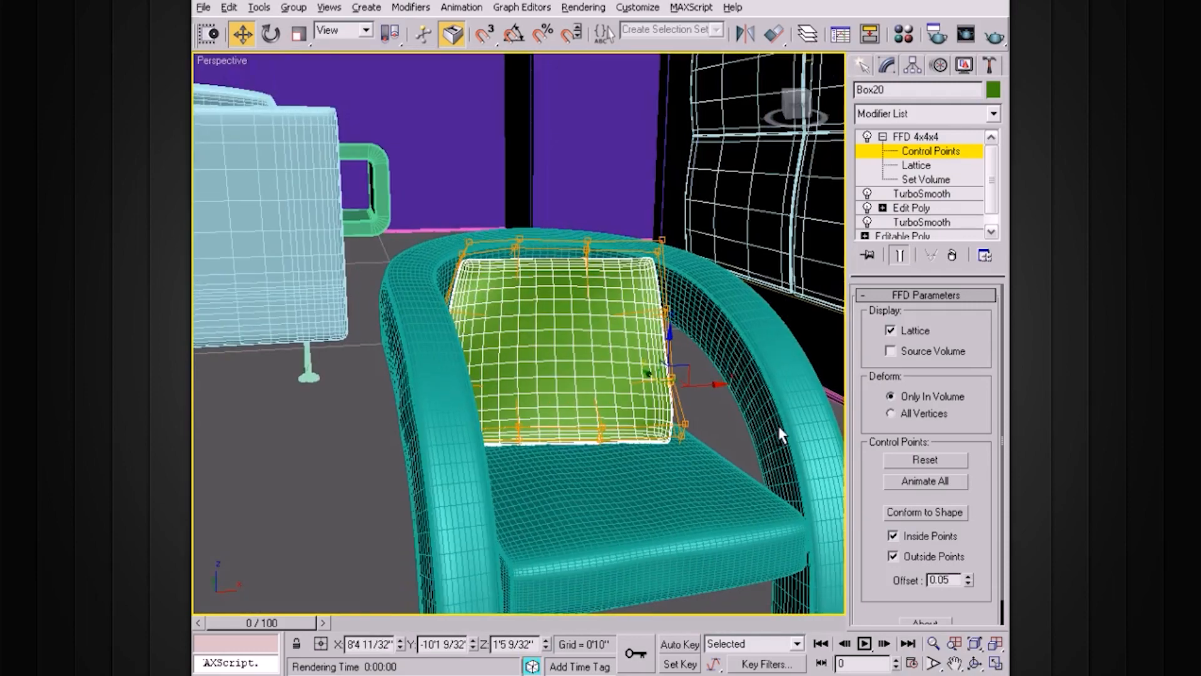
Leave the Control Points level, turn off the edged-faces display and reselect the pillow to check its shaded shape
click(899, 139)
click(882, 136)
alt+middle_drag(674, 294, 651, 359)
key(F4)
click(670, 368)
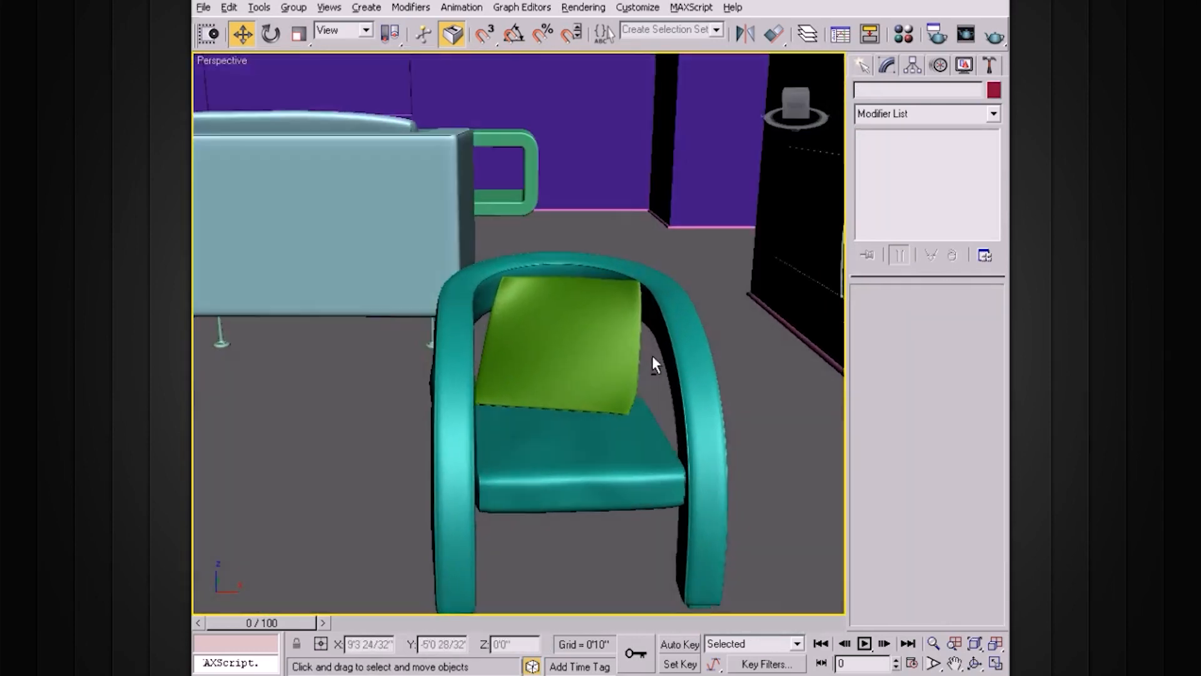
scroll(651, 356, up, 2)
click(648, 347)
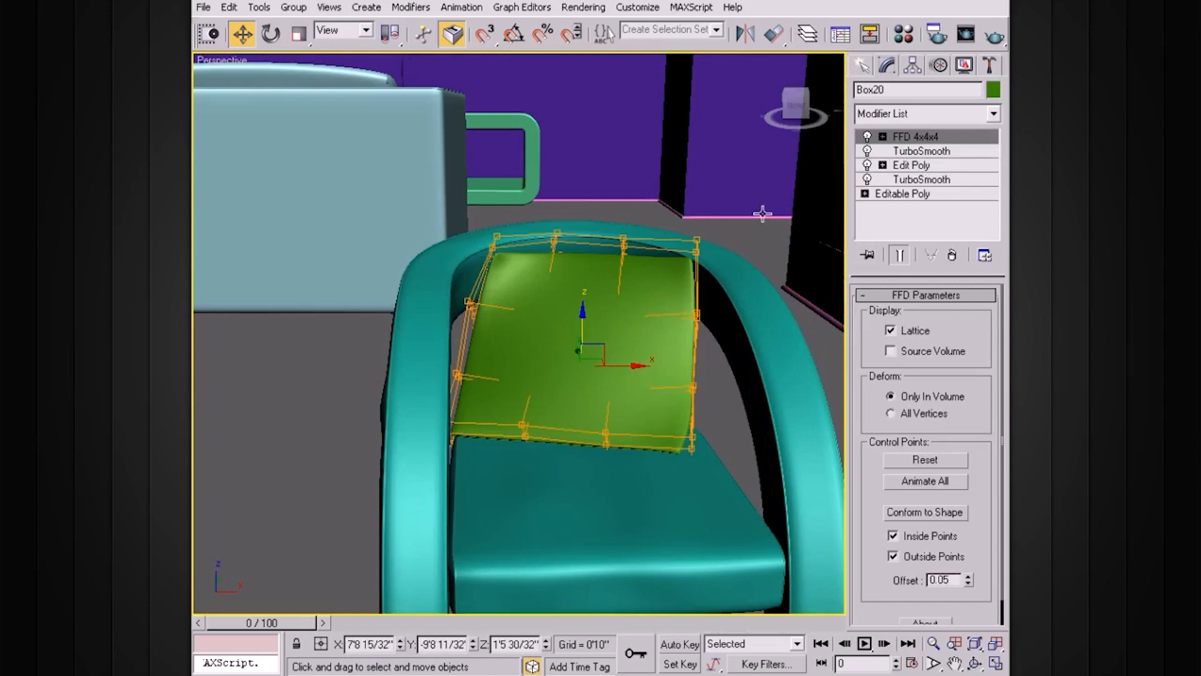
In the pillow's Edit Poly modifier, set Paint Deformation to Brush Size 0'8" and Brush Strength 0.3 with a reduced Push/Pull Value
alt+middle_drag(682, 286, 692, 298)
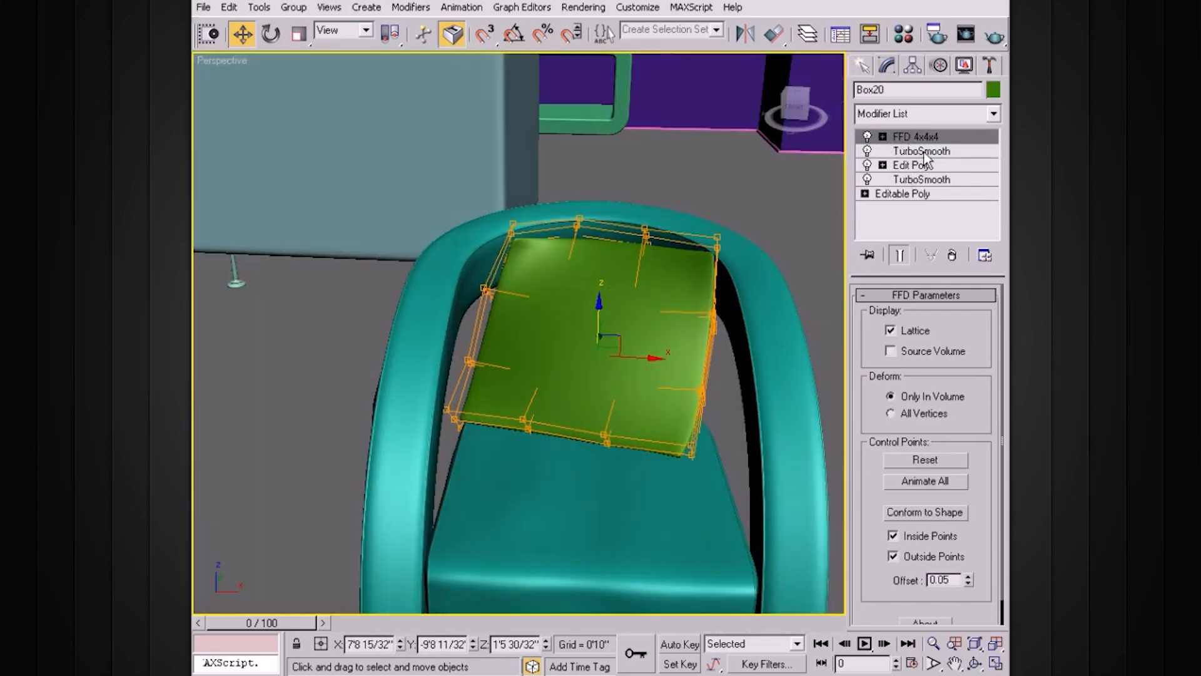
click(914, 166)
alt+middle_drag(741, 332, 747, 344)
click(948, 366)
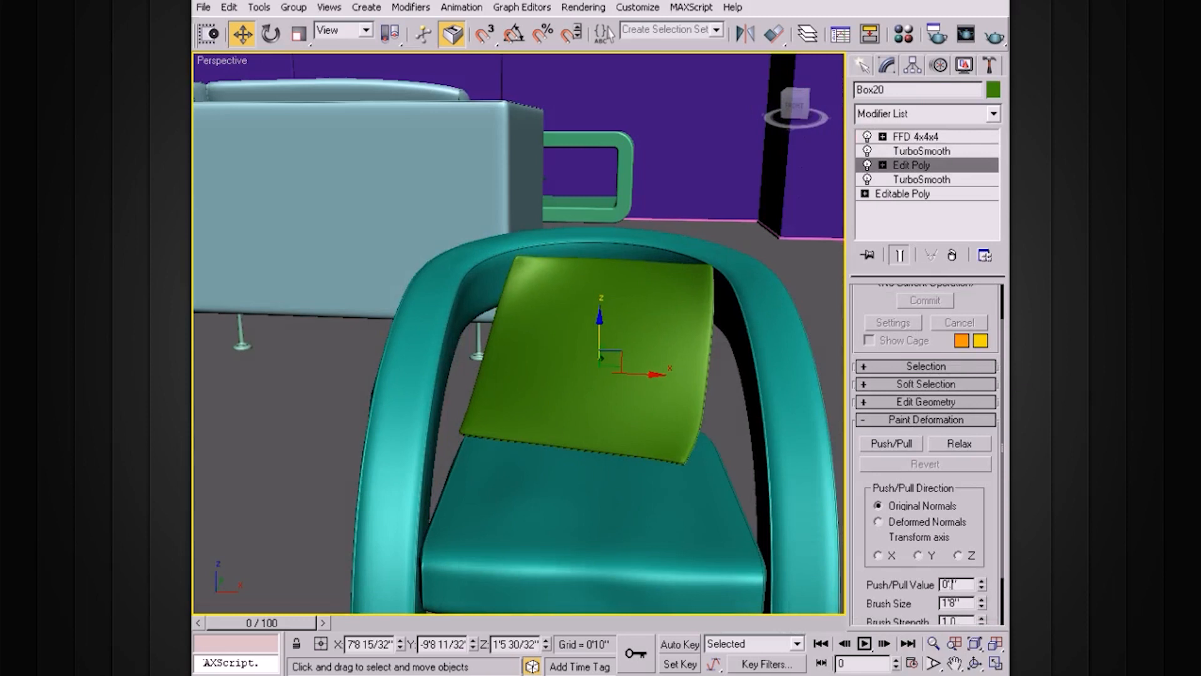
scroll(908, 573, down, 3)
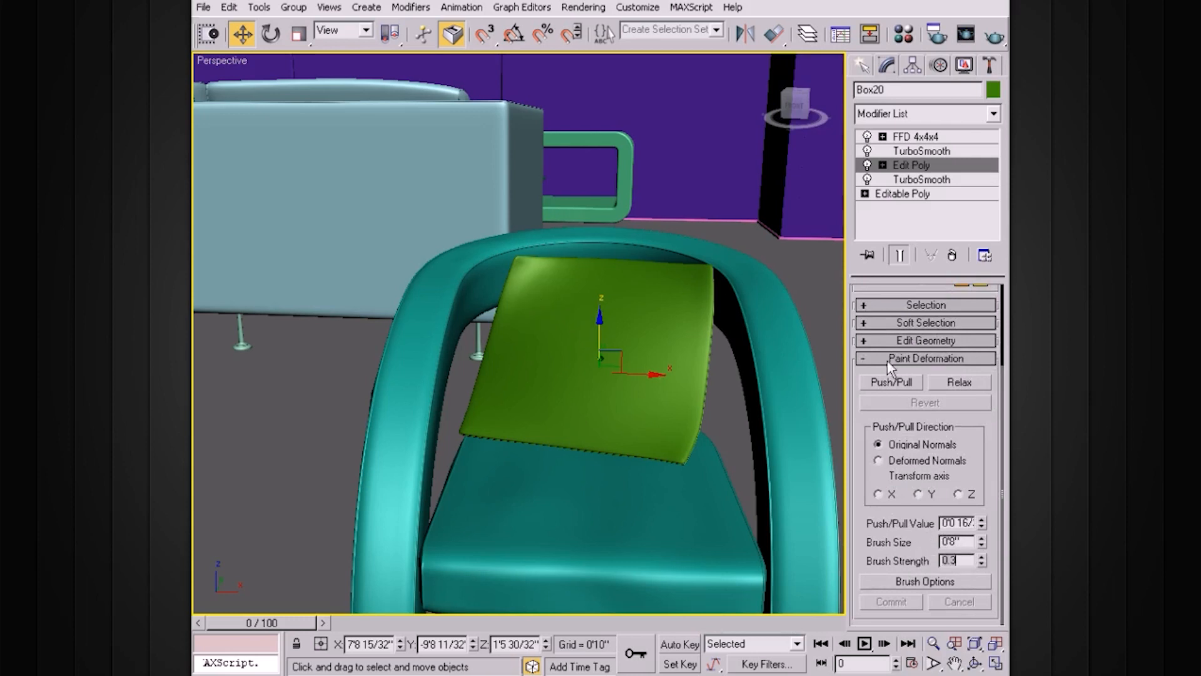
Paint Push/Pull deformation over the pillow's front surface to make it uneven, and end the brush
click(893, 382)
drag(533, 361, 542, 293)
alt+middle_drag(644, 368, 665, 322)
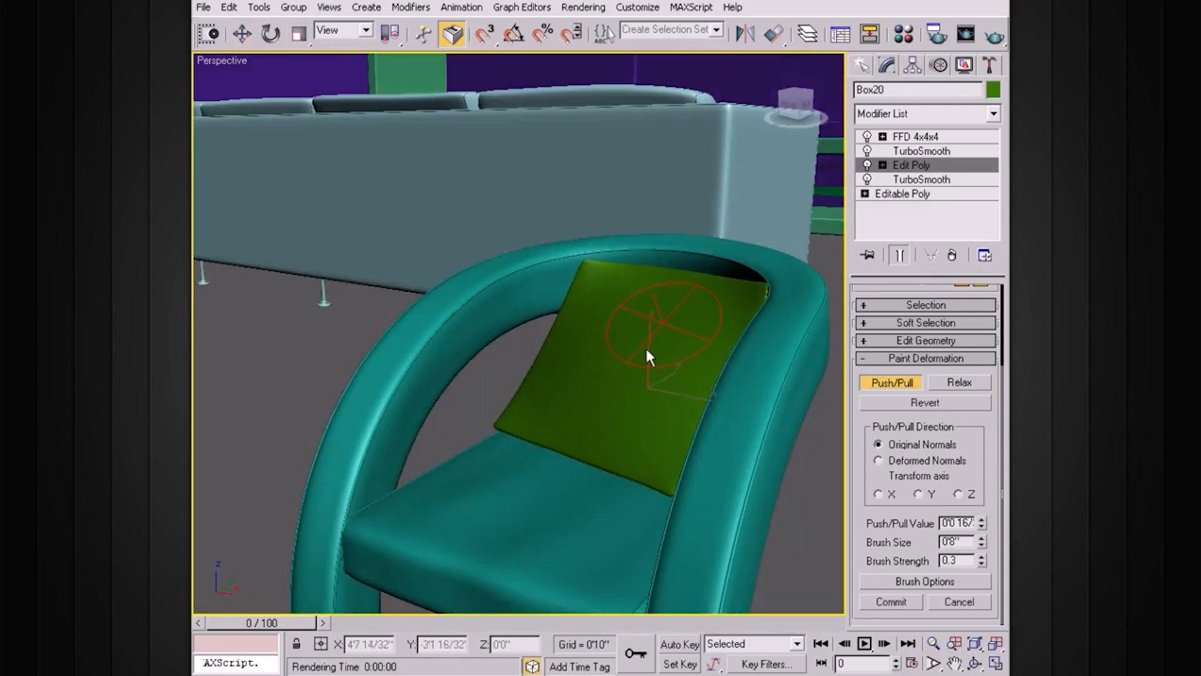
alt+middle_drag(651, 388, 689, 349)
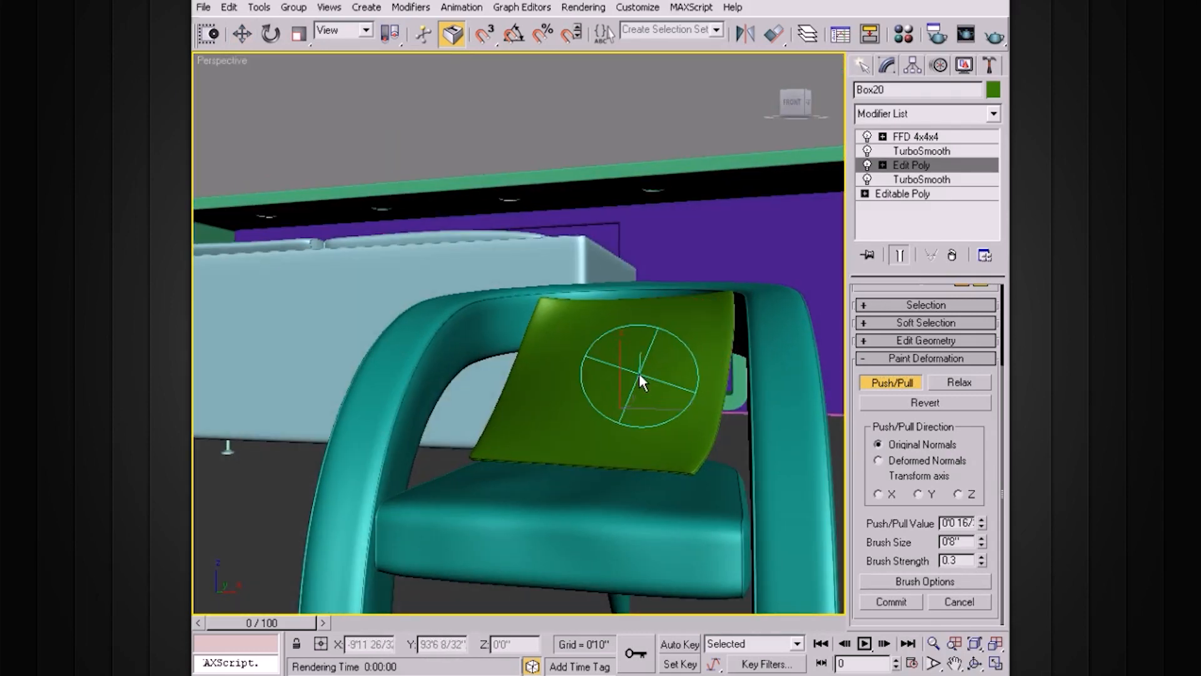
alt+middle_drag(647, 347, 794, 309)
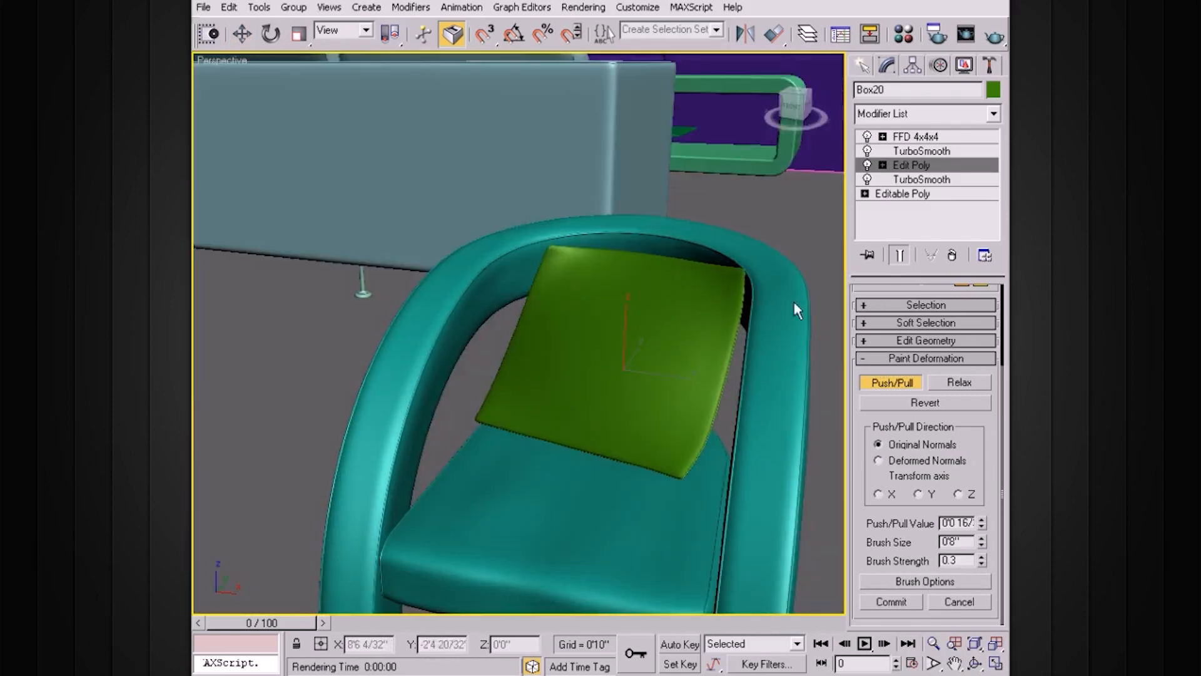
click(892, 379)
Show the mesh edges again, return to the FFD 4x4x4 modifier and clone the pillow upward to about 3'11" in Z
click(917, 138)
click(920, 152)
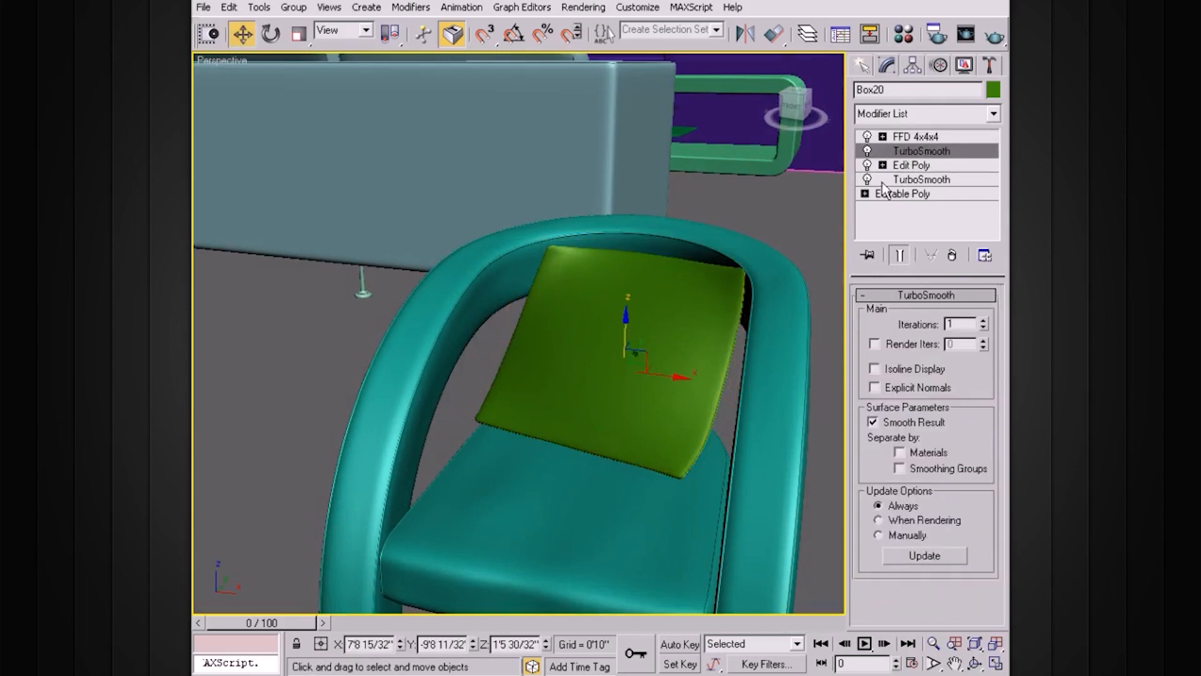
key(F4)
alt+middle_drag(586, 360, 644, 355)
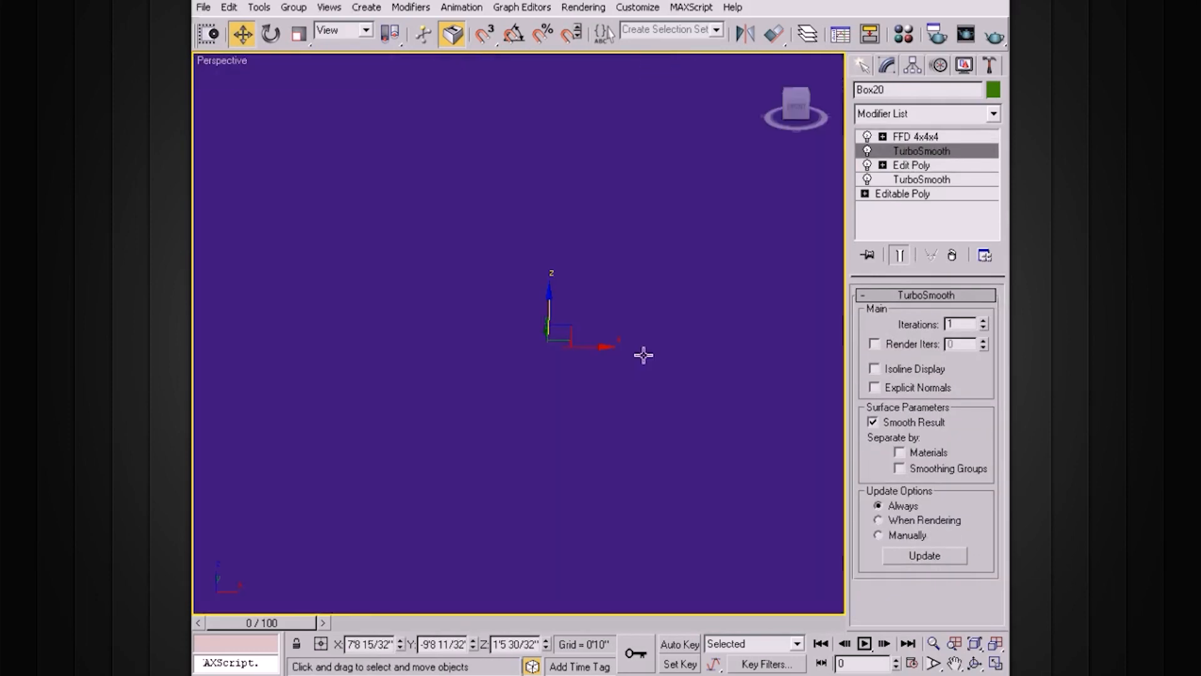
click(906, 138)
key(z)
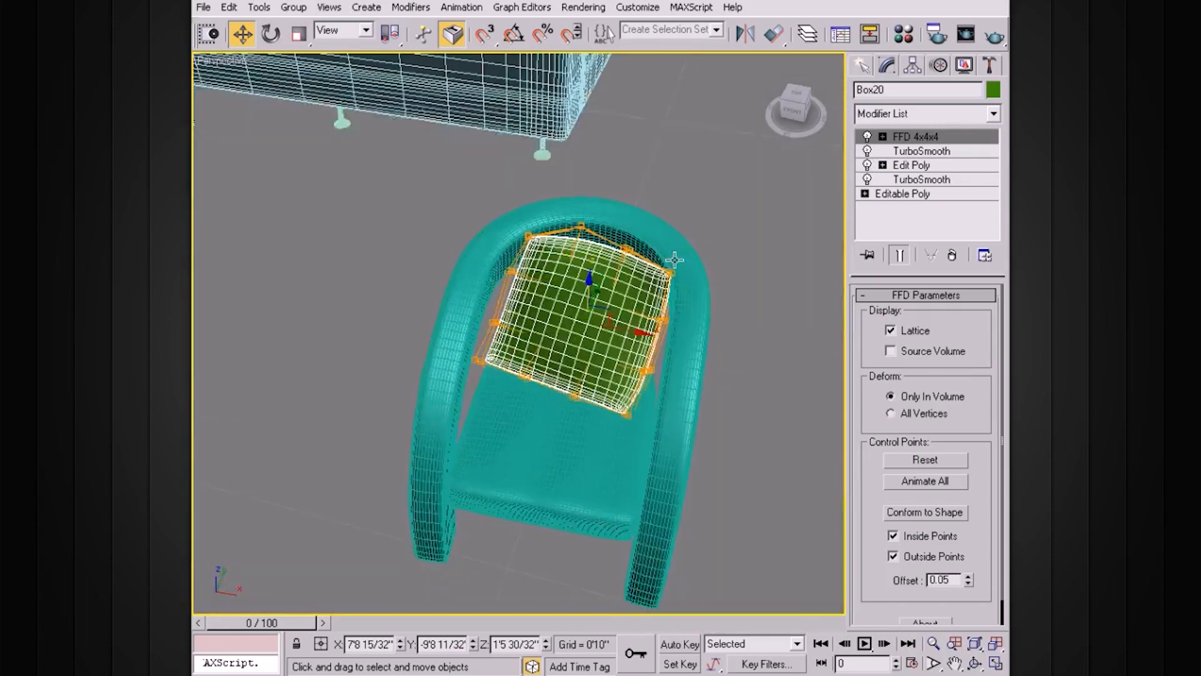
alt+middle_drag(655, 253, 568, 293)
shift+drag(567, 277, 569, 148)
click(599, 411)
Move the cloned pillow over the sofa and lower it toward the seat beside the end armrest
mouse_move(575, 233)
alt+middle_down()
mouse_move(655, 182)
mouse_move(602, 184)
mouse_move(636, 189)
alt+middle_up()
drag(636, 189, 676, 162)
alt+middle_drag(688, 198, 596, 289)
drag(560, 314, 588, 293)
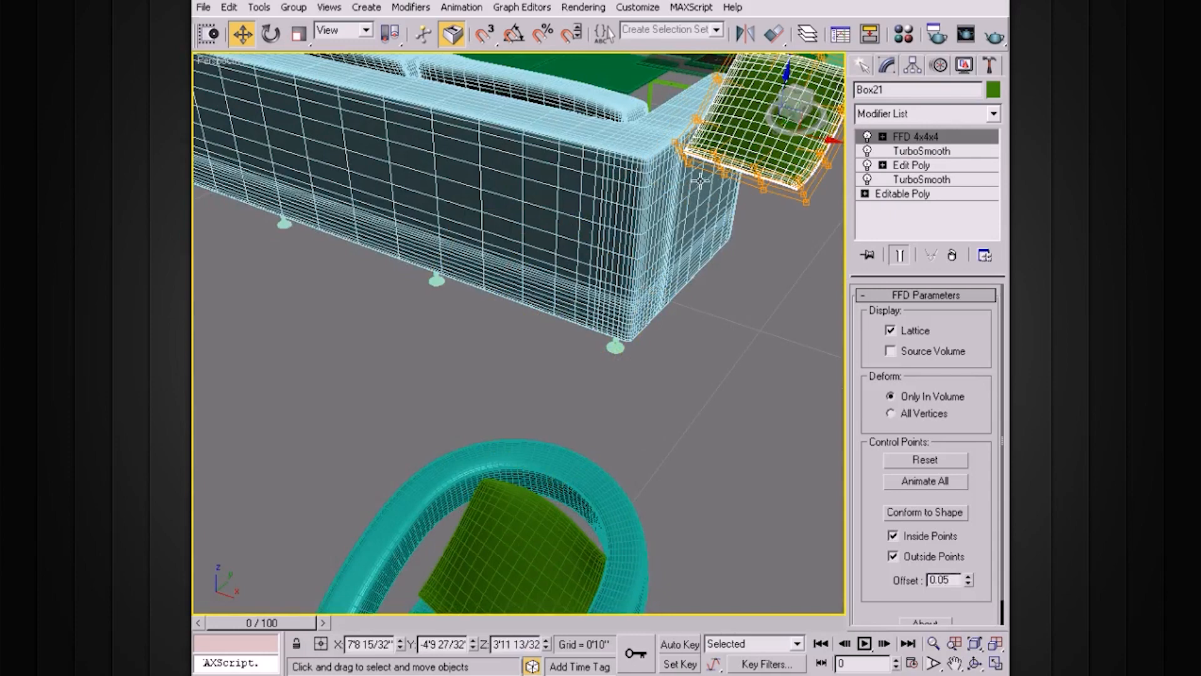
middle_drag(591, 377, 463, 378)
drag(658, 138, 434, 87)
key(z)
alt+middle_drag(659, 200, 596, 268)
drag(568, 336, 769, 296)
alt+middle_drag(766, 300, 559, 322)
scroll(679, 343, down, 4)
drag(515, 338, 514, 410)
Rotate the cloned pillow and settle it in the sofa's corner at about 5'2" in X and 2'2" in Z
key(e)
drag(548, 483, 498, 498)
alt+middle_drag(610, 500, 523, 491)
key(w)
drag(469, 389, 471, 438)
drag(414, 468, 374, 461)
drag(413, 496, 416, 498)
Enter the cloned pillow's FFD Control Points level and fit its upper edge and the corner nearest the sofa's back cushion
key(z)
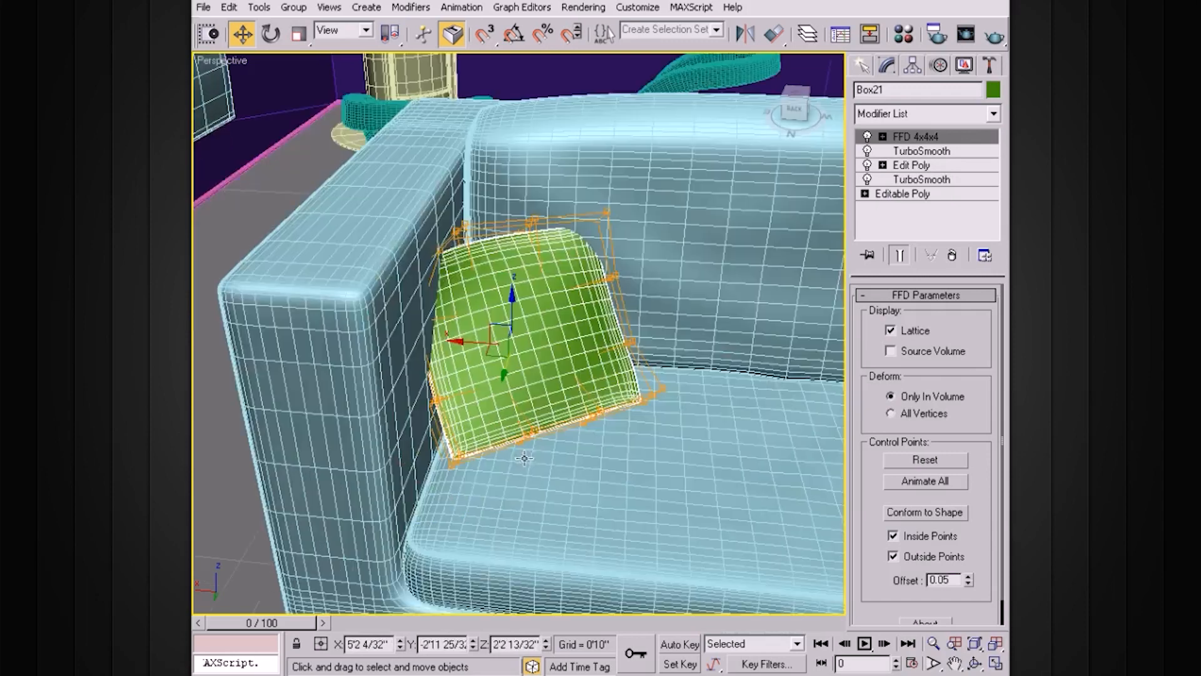
alt+middle_drag(622, 446, 602, 432)
click(883, 137)
click(931, 154)
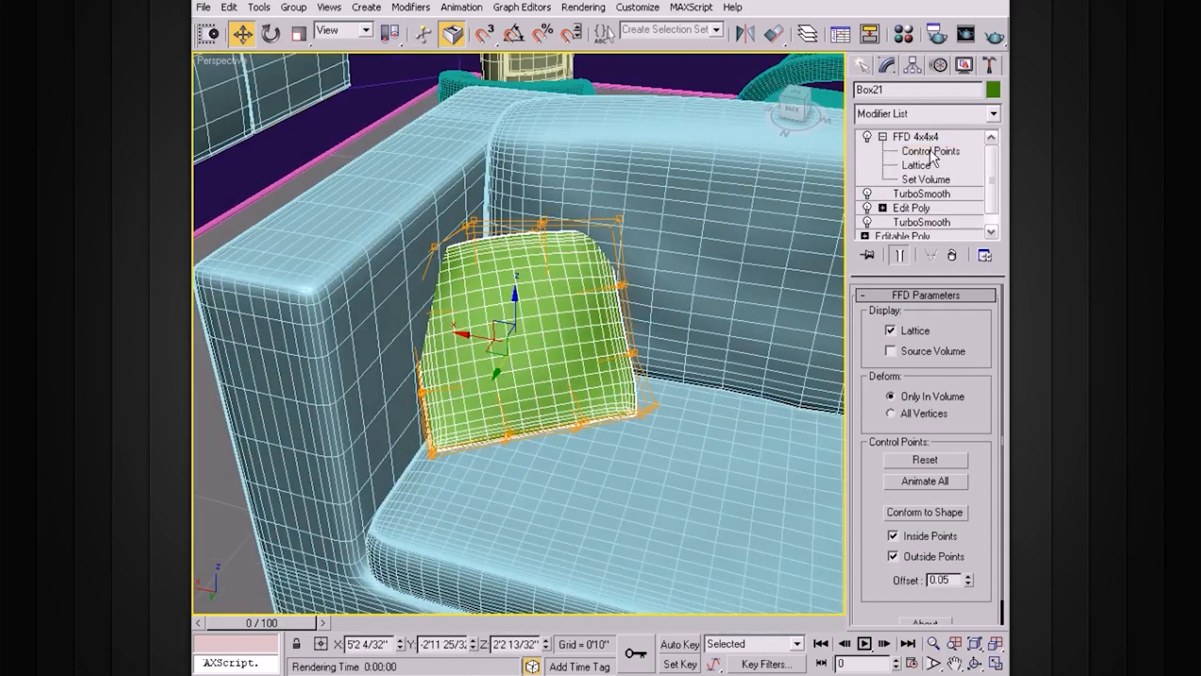
alt+middle_drag(686, 233, 684, 245)
drag(587, 254, 585, 257)
alt+middle_drag(585, 204, 588, 220)
drag(551, 211, 569, 213)
alt+middle_drag(650, 254, 630, 268)
drag(626, 265, 622, 270)
alt+middle_drag(622, 270, 521, 222)
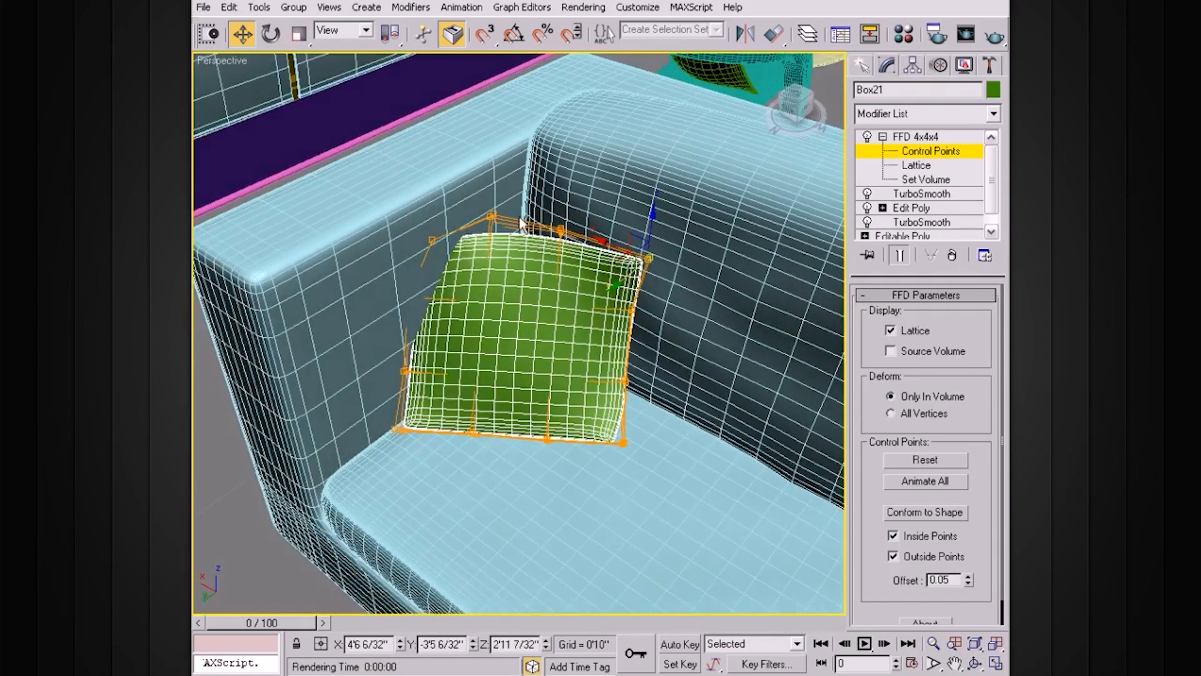
Select the control points along the pillow's armrest side and move them to follow the sofa's arm
drag(286, 503, 446, 223)
alt+middle_drag(415, 391, 417, 416)
drag(408, 310, 415, 317)
alt+middle_drag(415, 317, 559, 281)
mouse_move(605, 342)
alt+middle_down()
mouse_move(574, 396)
mouse_move(594, 359)
alt+middle_up()
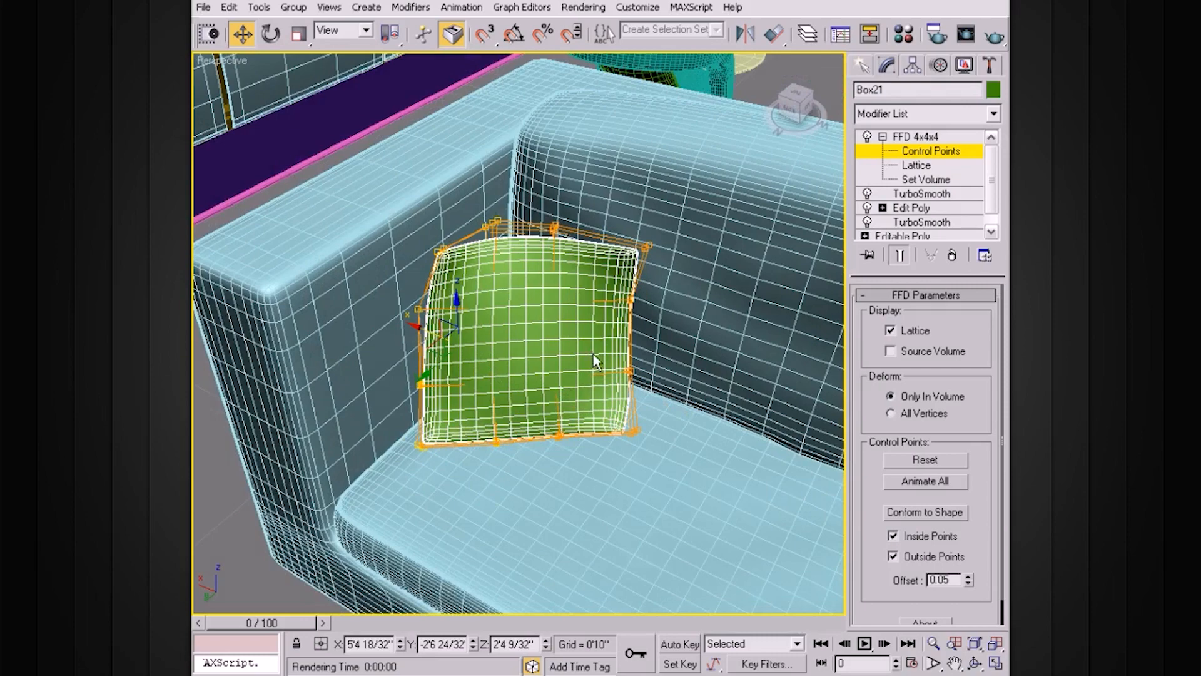
Move the remaining control points to bend the pillow's face, and leave the Control Points level
alt+middle_drag(555, 436, 523, 396)
drag(523, 397, 519, 379)
alt+middle_drag(556, 364, 586, 303)
click(915, 136)
click(882, 136)
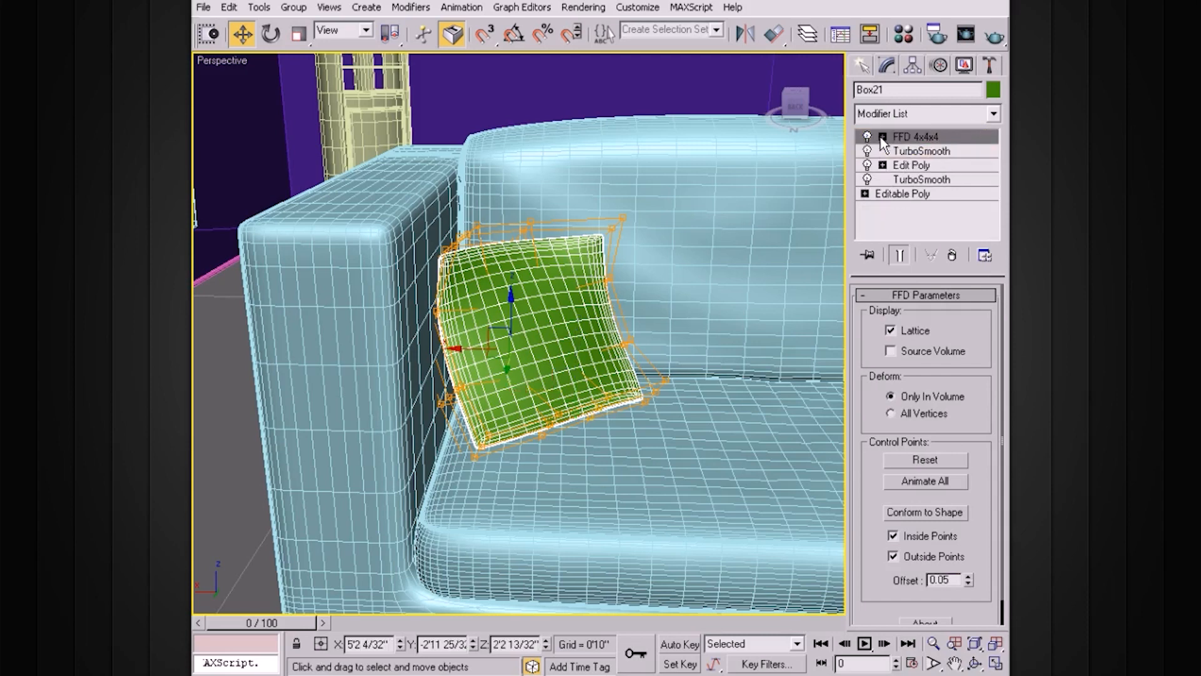
scroll(714, 251, down, 10)
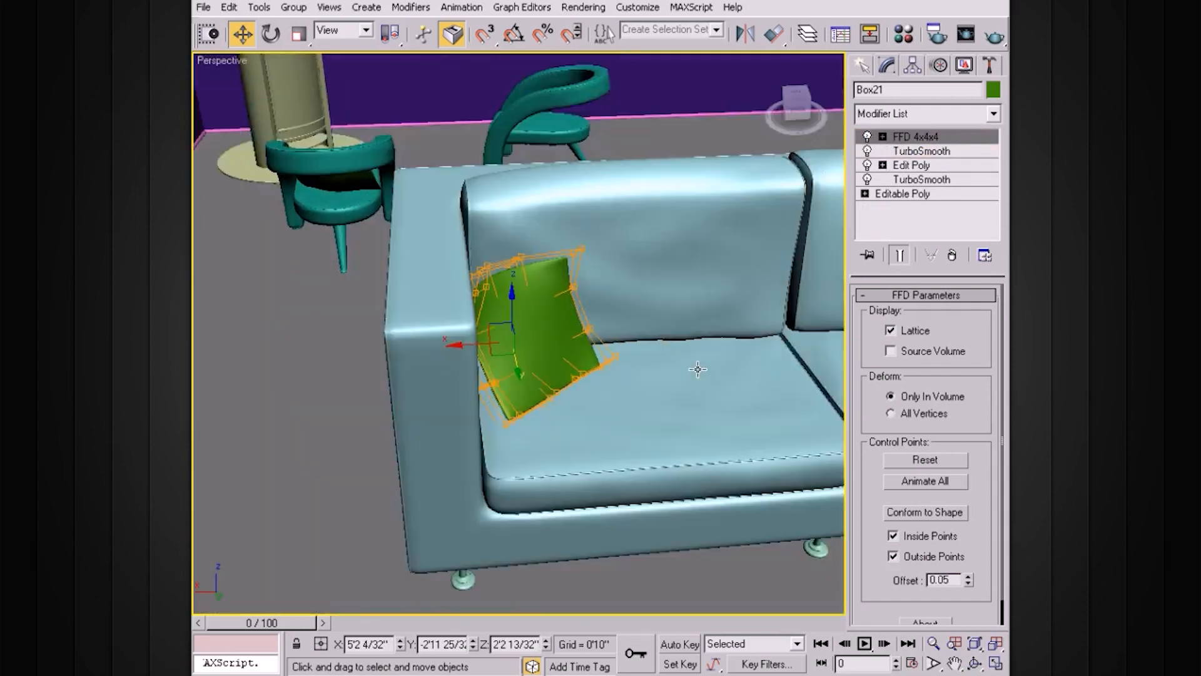
alt+middle_drag(704, 358, 713, 344)
middle_drag(637, 343, 560, 356)
shift+right_click(532, 356)
drag(689, 335, 670, 321)
alt+middle_drag(670, 321, 520, 327)
scroll(543, 314, up, 3)
scroll(548, 313, down, 5)
scroll(548, 313, down, 6)
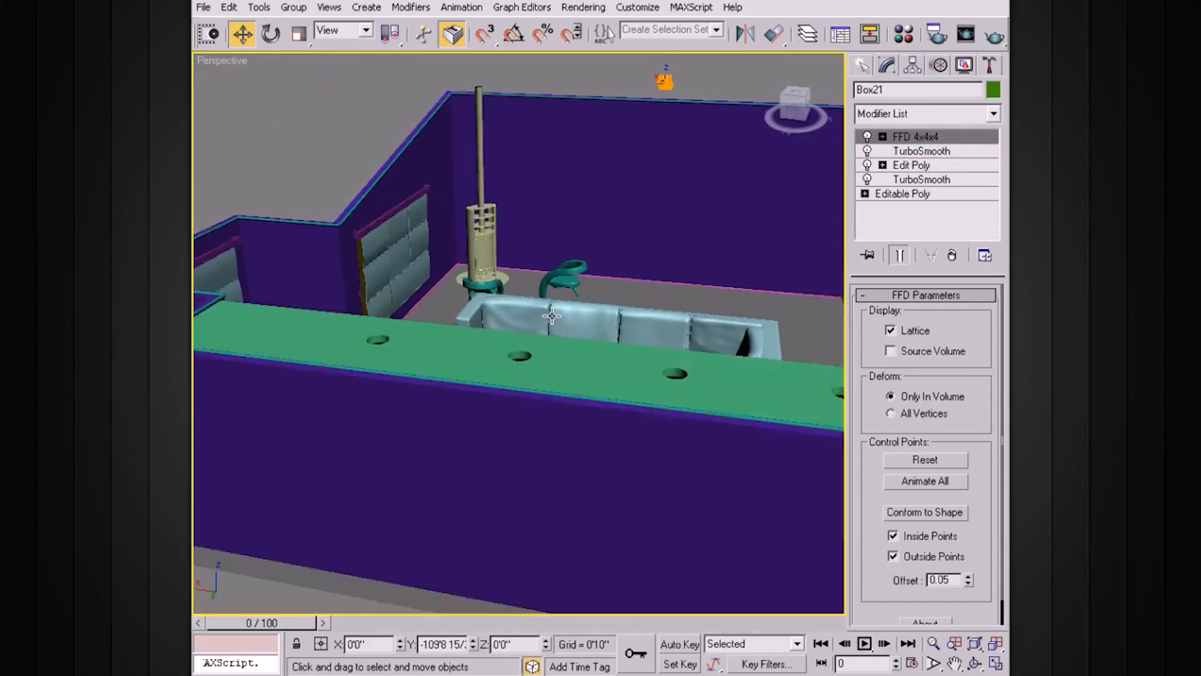
alt+middle_drag(664, 147, 650, 152)
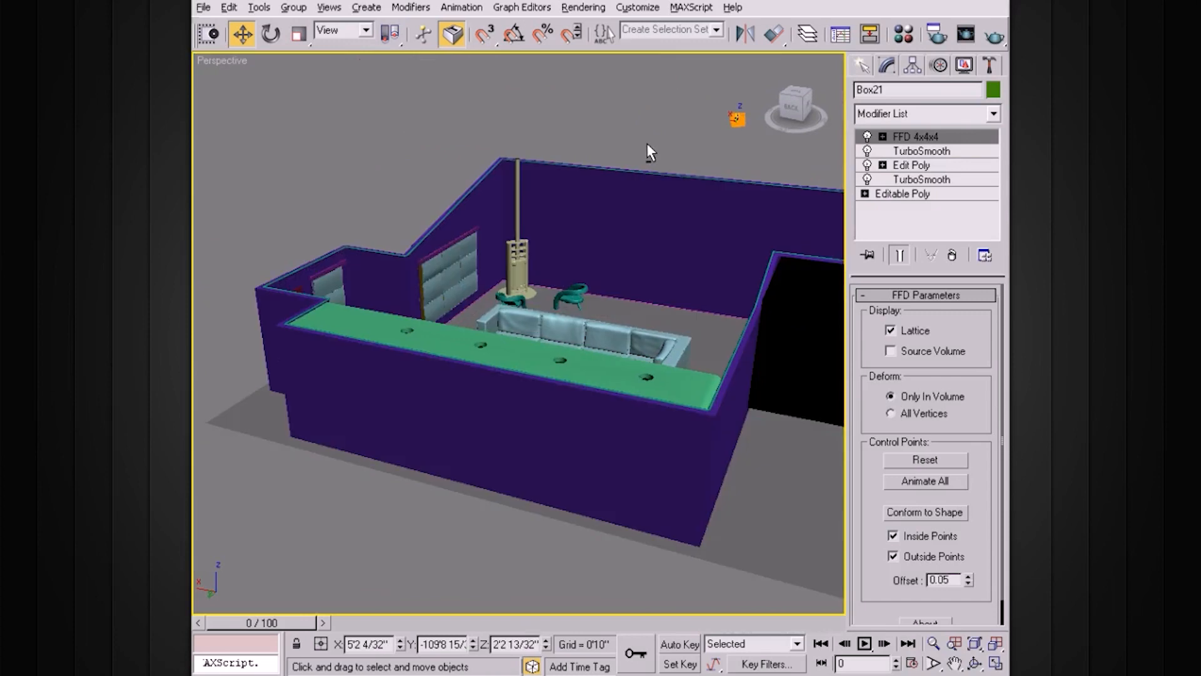
click(917, 139)
mouse_move(718, 125)
alt+middle_down()
mouse_move(699, 141)
mouse_move(721, 139)
mouse_move(703, 130)
alt+middle_up()
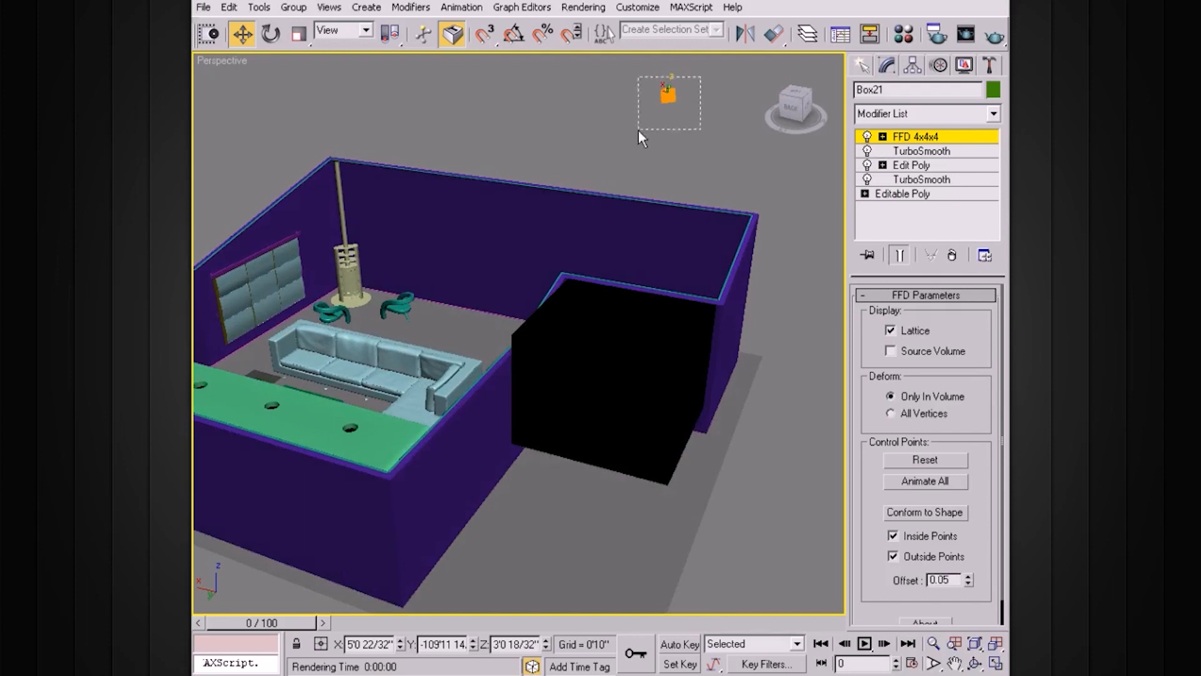
scroll(697, 99, down, 5)
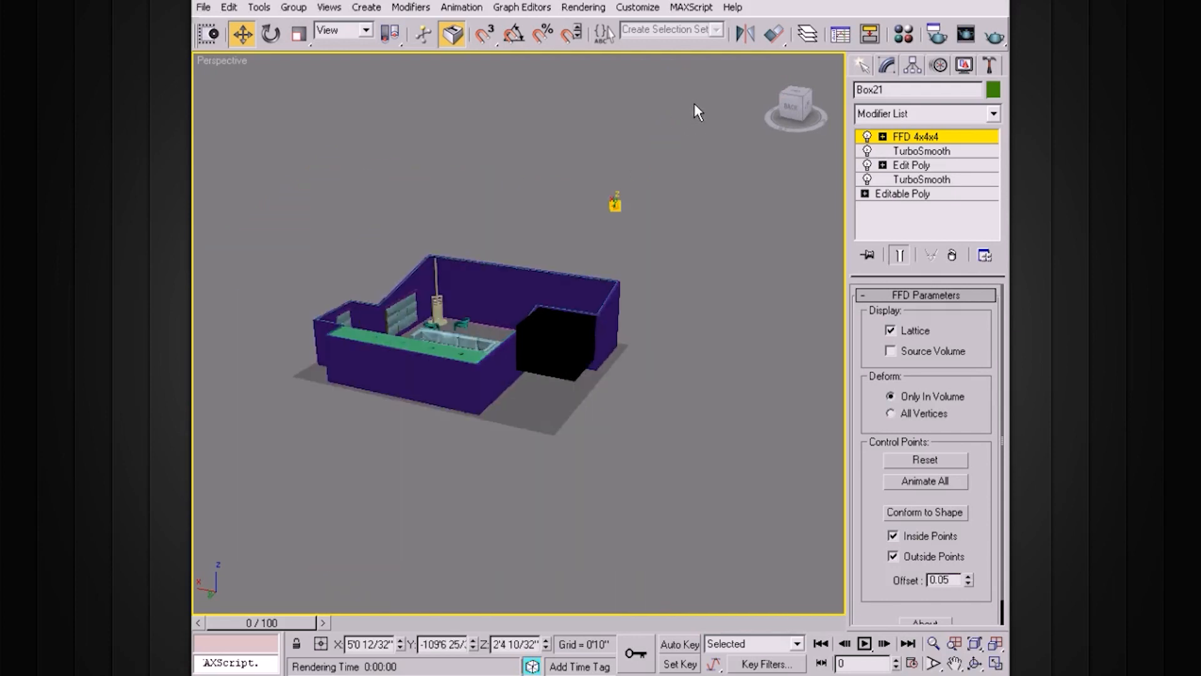
mouse_move(680, 209)
alt+middle_down()
mouse_move(625, 231)
mouse_move(676, 231)
alt+middle_up()
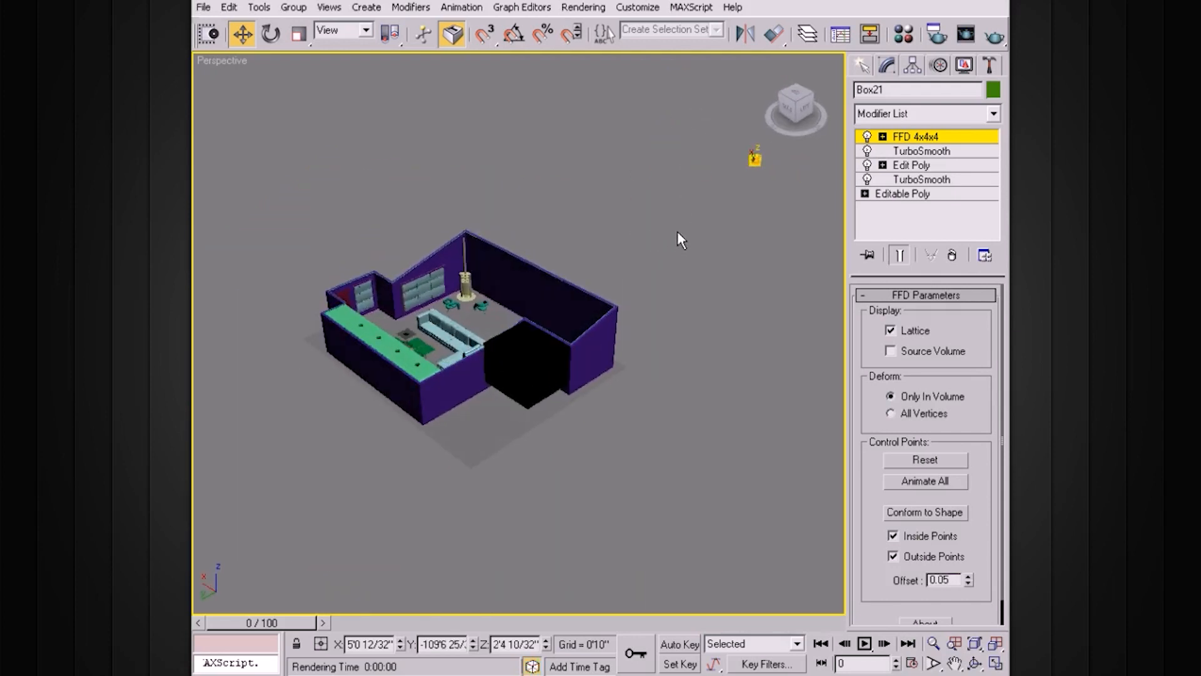
Undo the moves that carried the sofa pillow out of the room
key(ctrl+z)
key(ctrl+z)
key(ctrl+z)
key(ctrl+z)
key(ctrl+z)
key(ctrl+z)
Scale the sofa pillow and reposition it in the corner at about 5'1" in X and 2'3" in Z
scroll(589, 302, up, 6)
alt+middle_drag(562, 294, 553, 318)
mouse_move(553, 318)
alt+middle_down()
mouse_move(579, 325)
mouse_move(576, 302)
mouse_move(538, 322)
alt+middle_up()
scroll(579, 325, up, 4)
drag(437, 240, 391, 287)
key(ctrl+z)
click(917, 139)
key(r)
drag(401, 338, 312, 335)
key(w)
alt+middle_drag(439, 320, 582, 354)
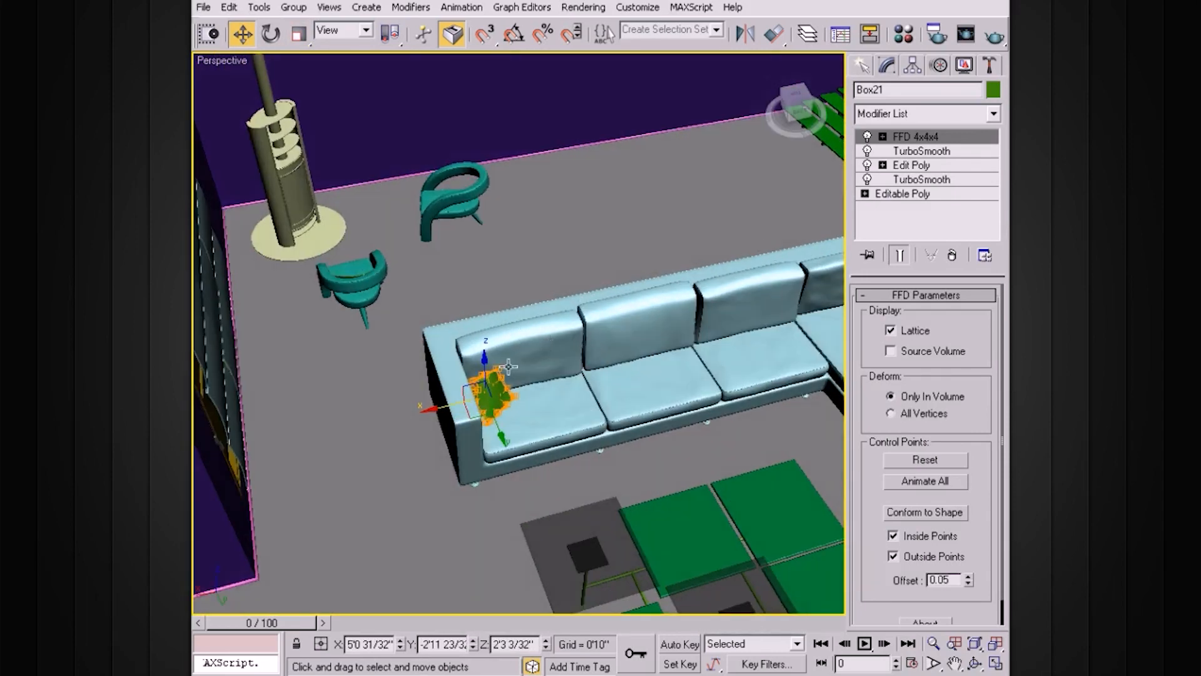
alt+middle_drag(658, 350, 576, 365)
Show the Front view maximized, framing the sofa, the chairs, the fireplace and the curtained window
scroll(624, 304, down, 4)
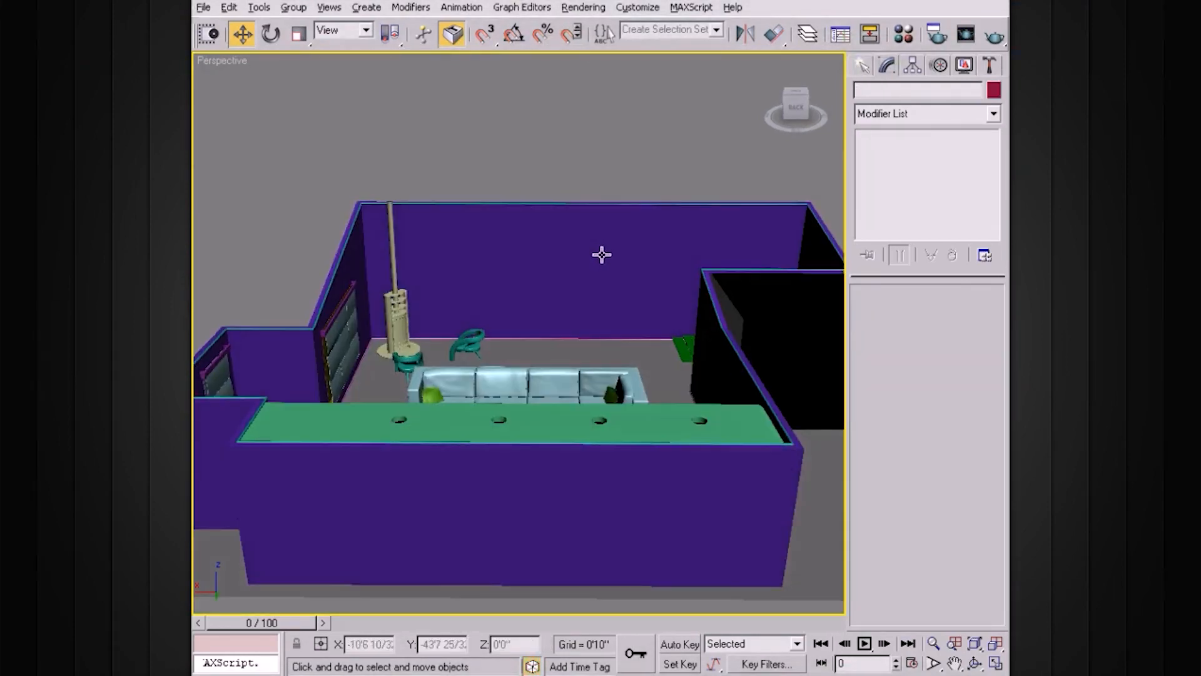
key(alt+w)
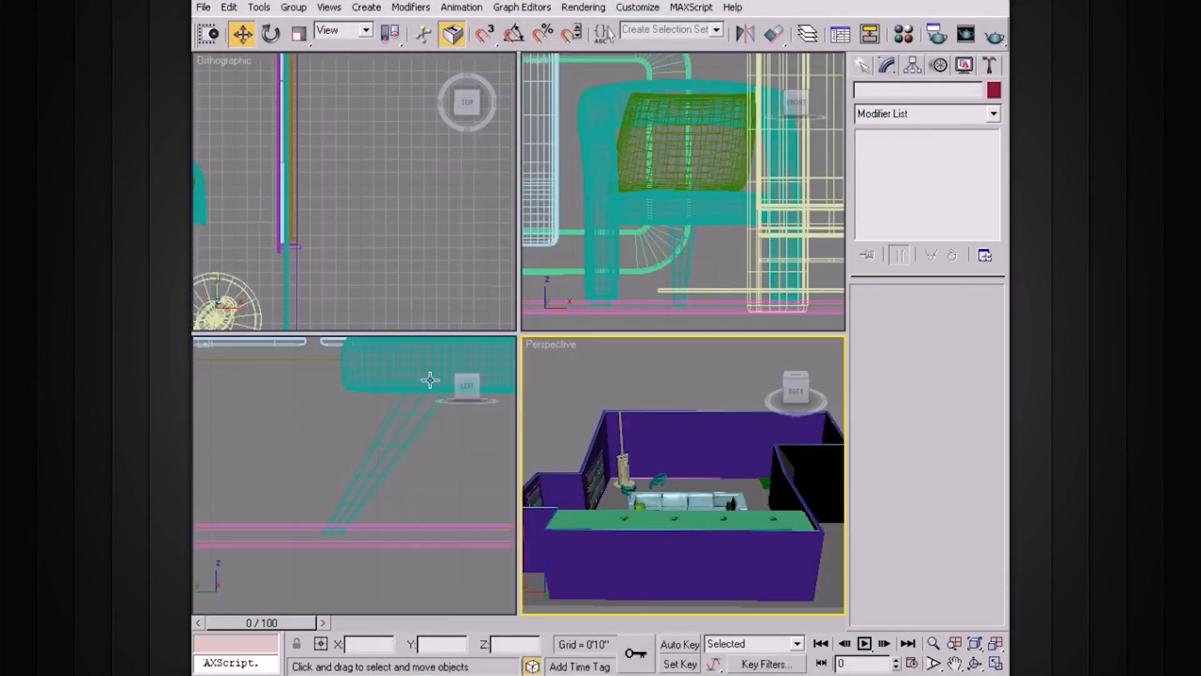
click(366, 390)
click(665, 224)
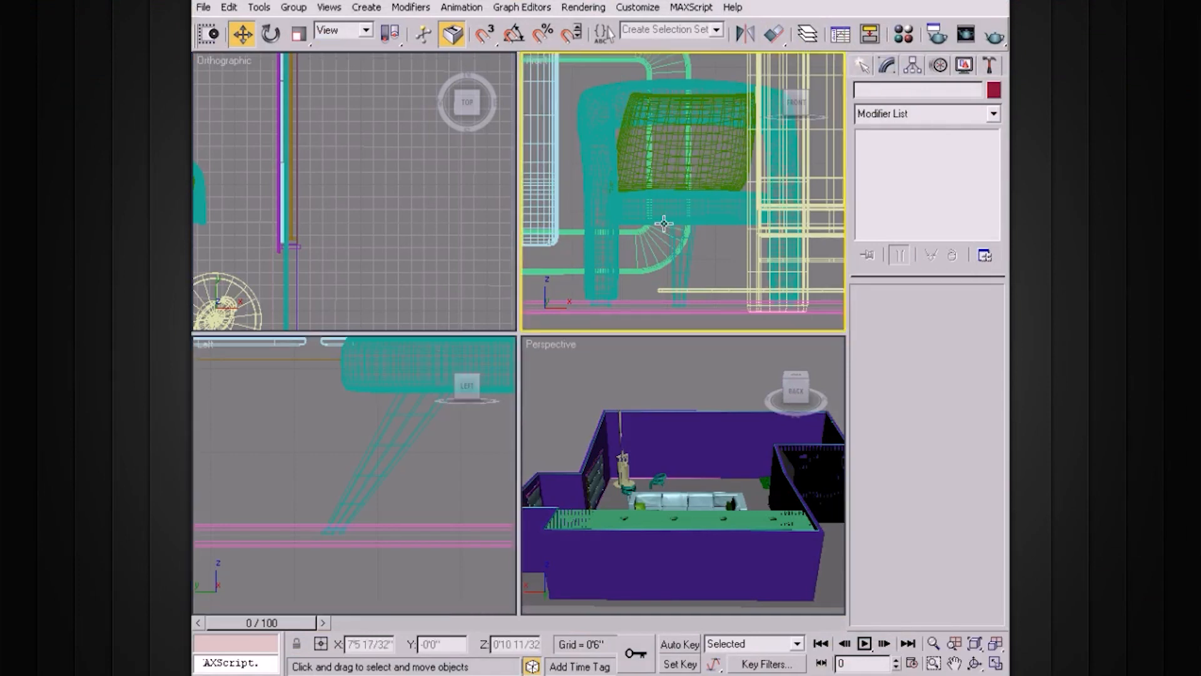
scroll(664, 223, down, 3)
key(alt+w)
scroll(645, 212, down, 5)
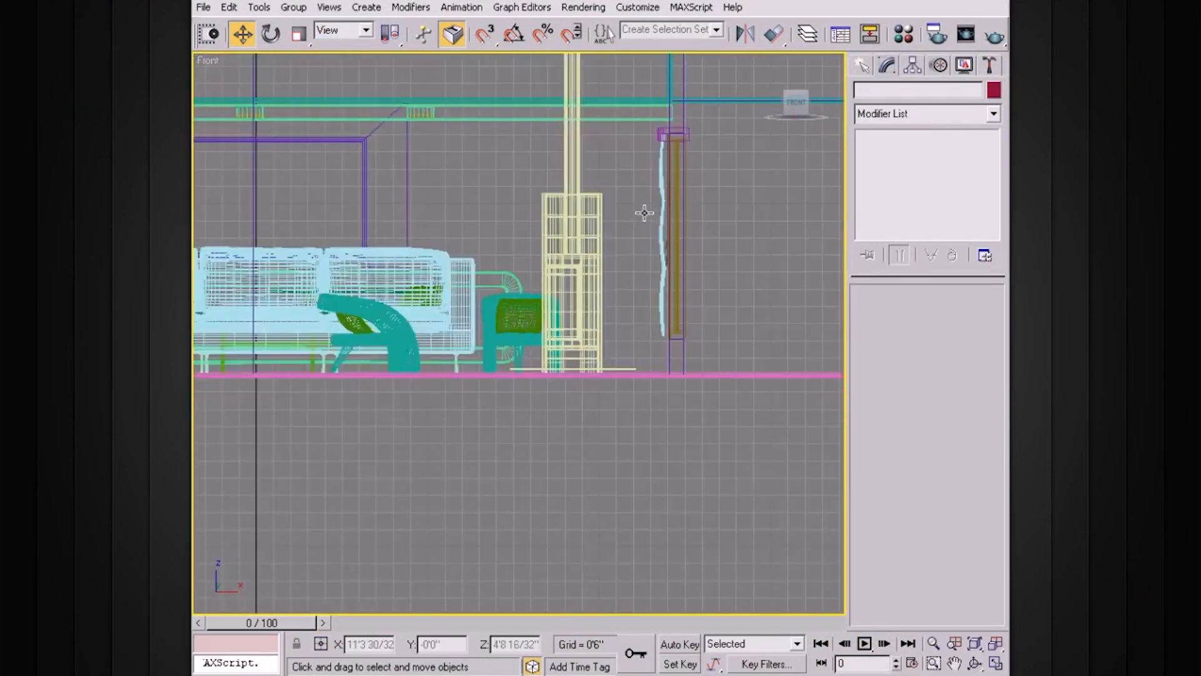
Draw a circle with a radius of about 1'9" in the empty space outside the room, in the Front view
middle_drag(566, 231, 596, 224)
scroll(595, 223, up, 2)
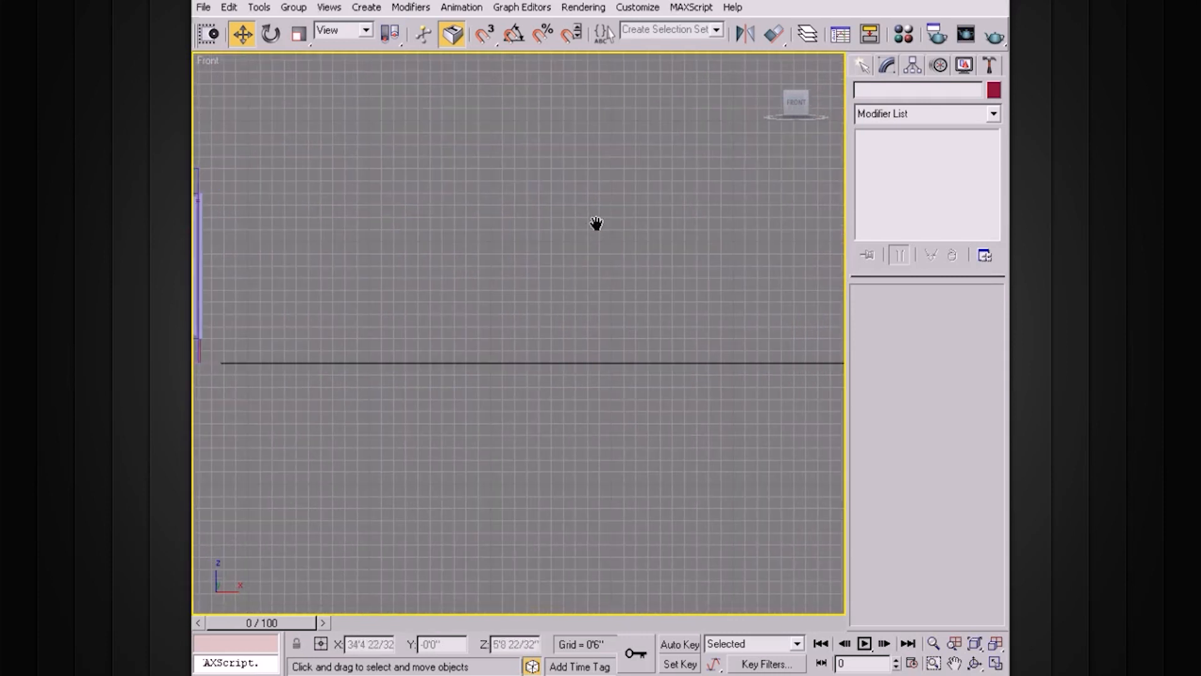
click(861, 65)
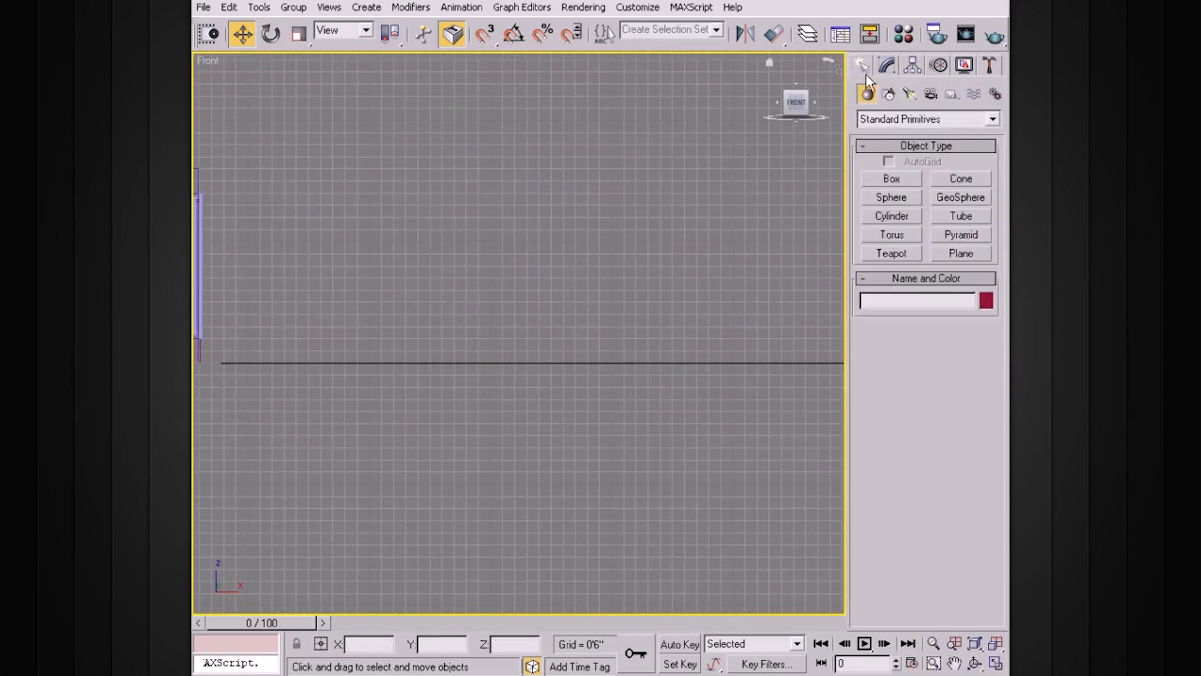
click(888, 94)
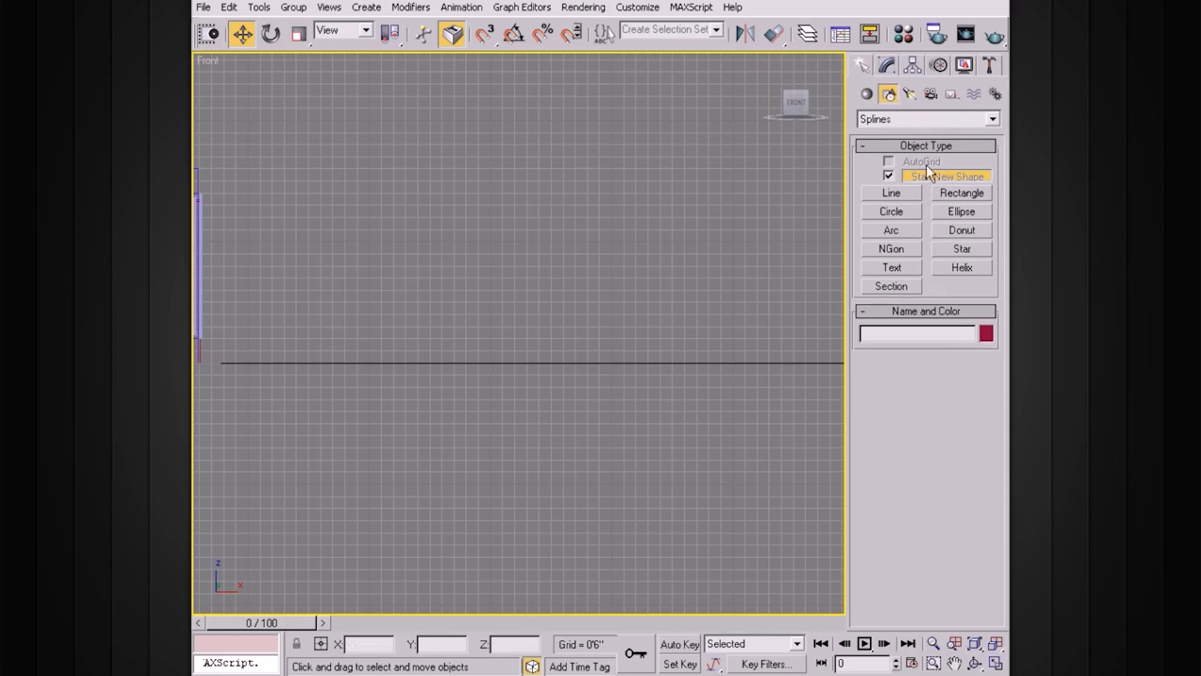
click(905, 212)
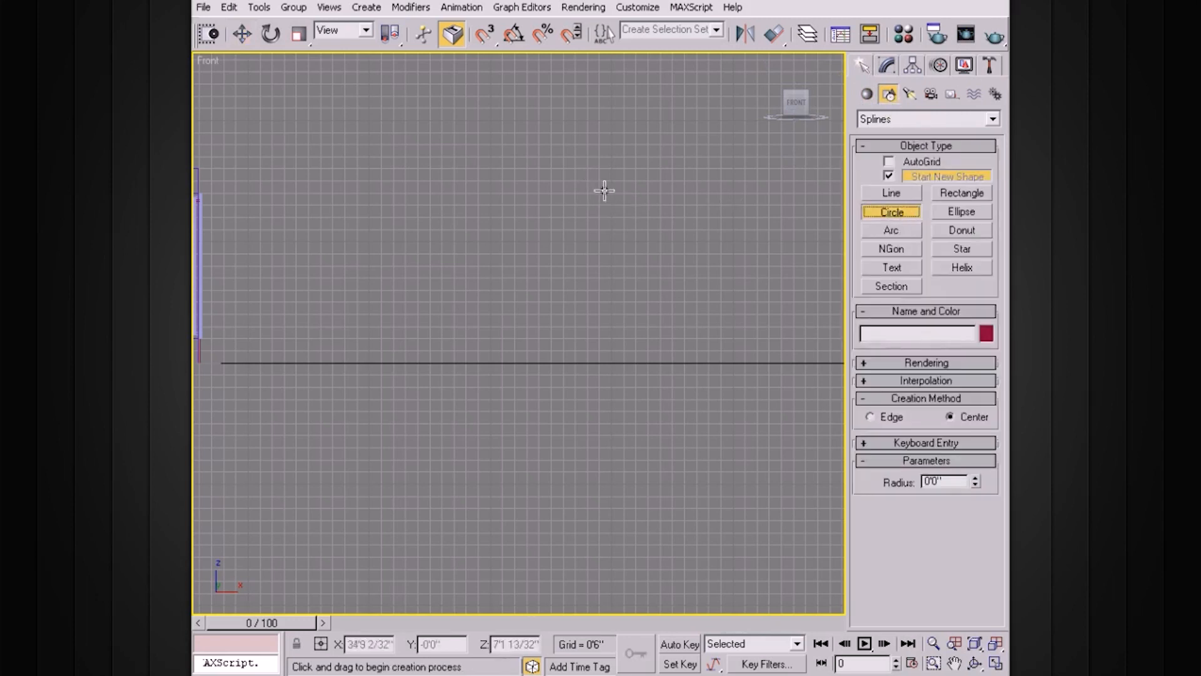
drag(446, 151, 474, 181)
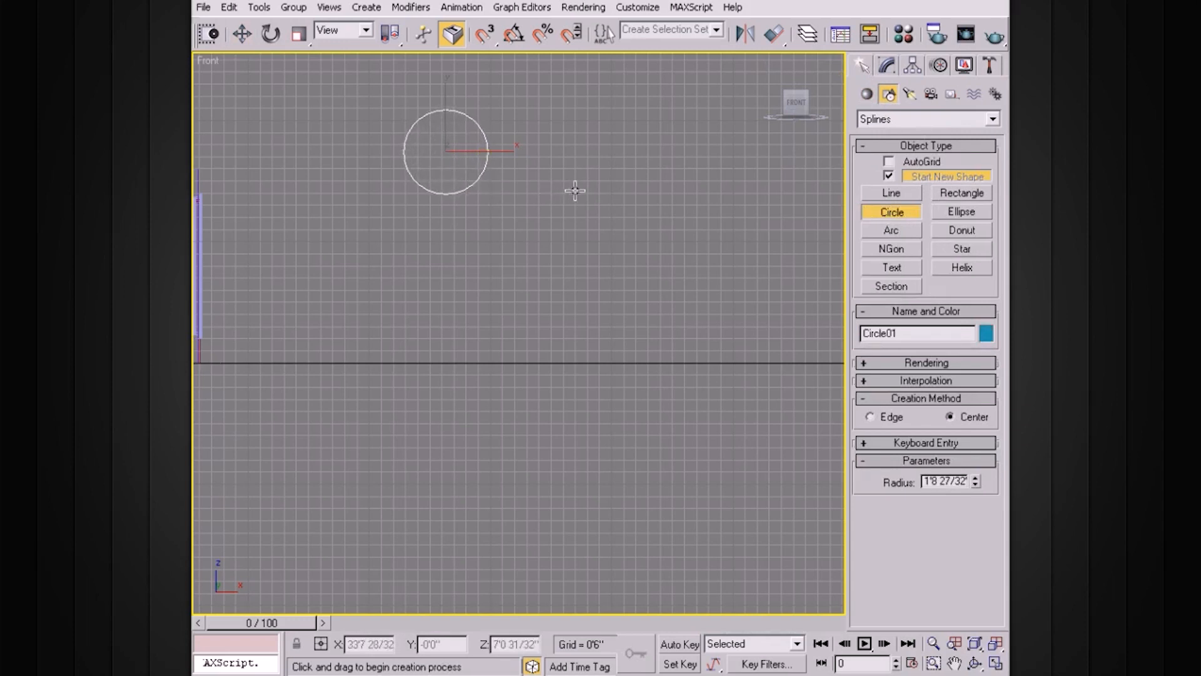
Draw a smaller circle of about 11" radius overlapping the first one's lower right edge, and scale it up to about 112 percent
drag(476, 175, 543, 177)
key(w)
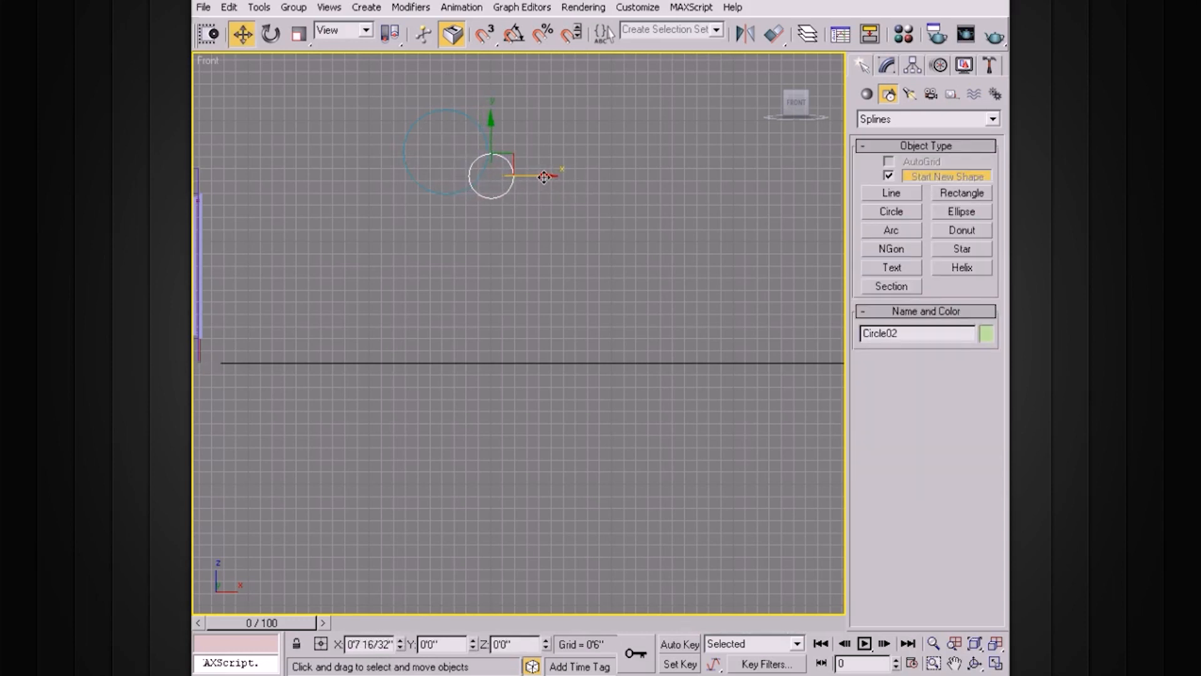
click(505, 138)
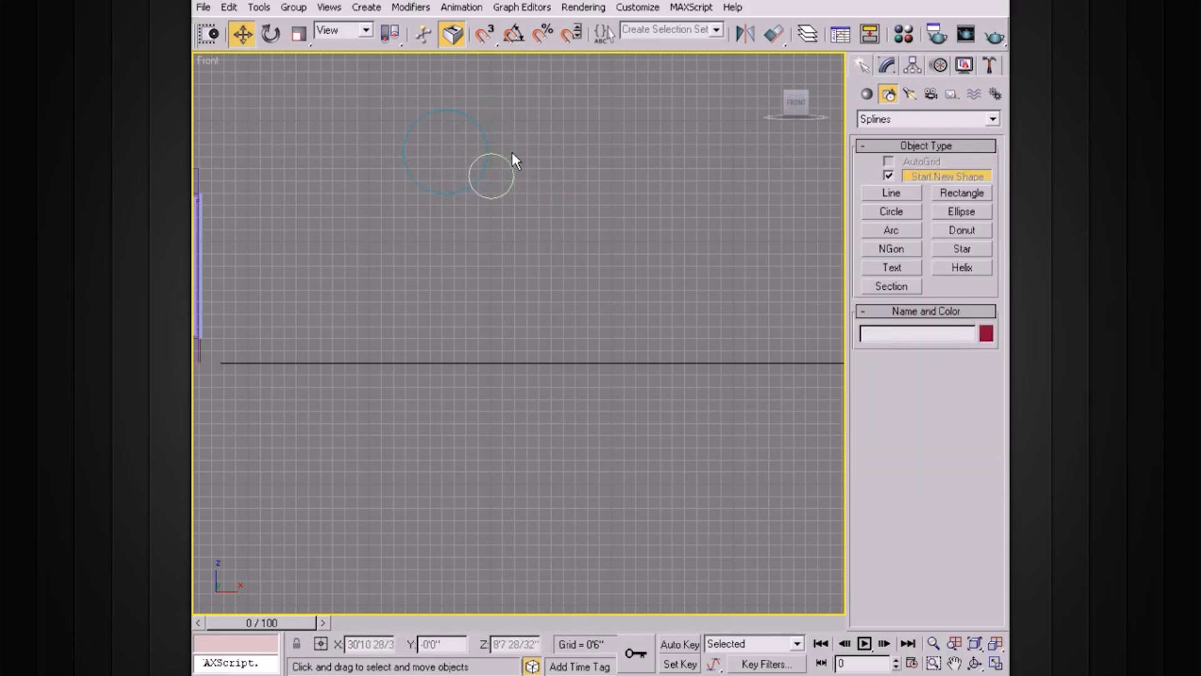
click(508, 165)
key(r)
drag(497, 172, 503, 163)
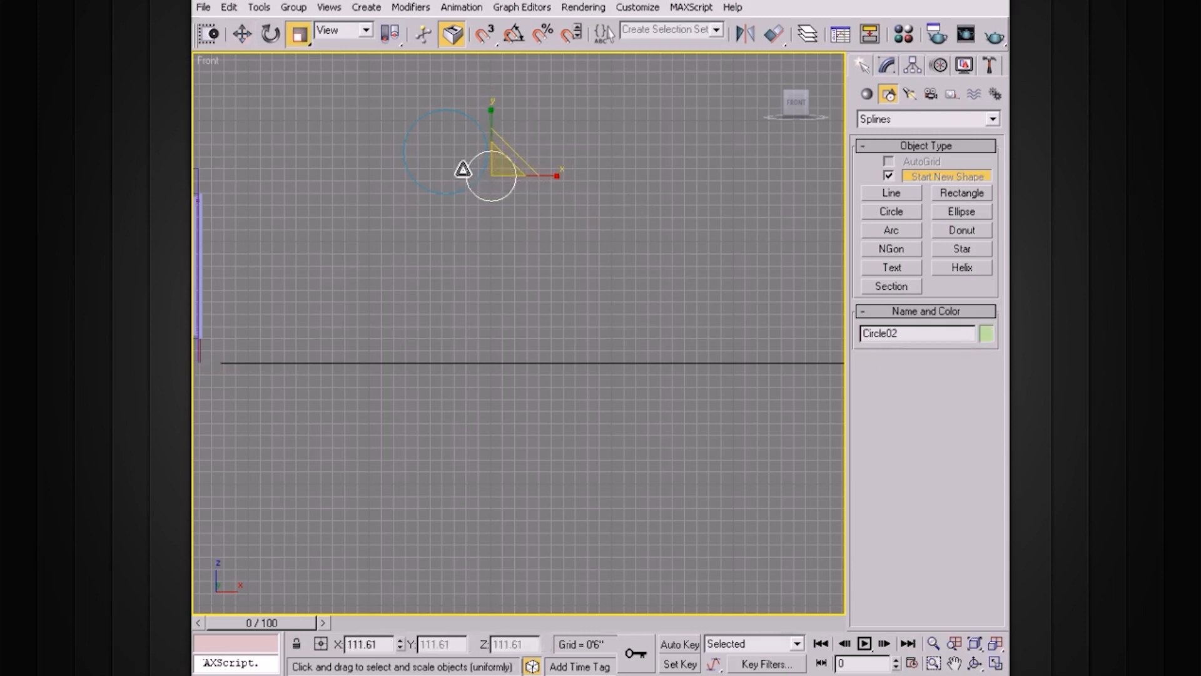
key(w)
drag(545, 176, 548, 176)
Clone the large circle as a copy on its left, scale it to about 74 percent and place it slightly lower, touching the original
middle_drag(548, 176, 668, 181)
click(565, 193)
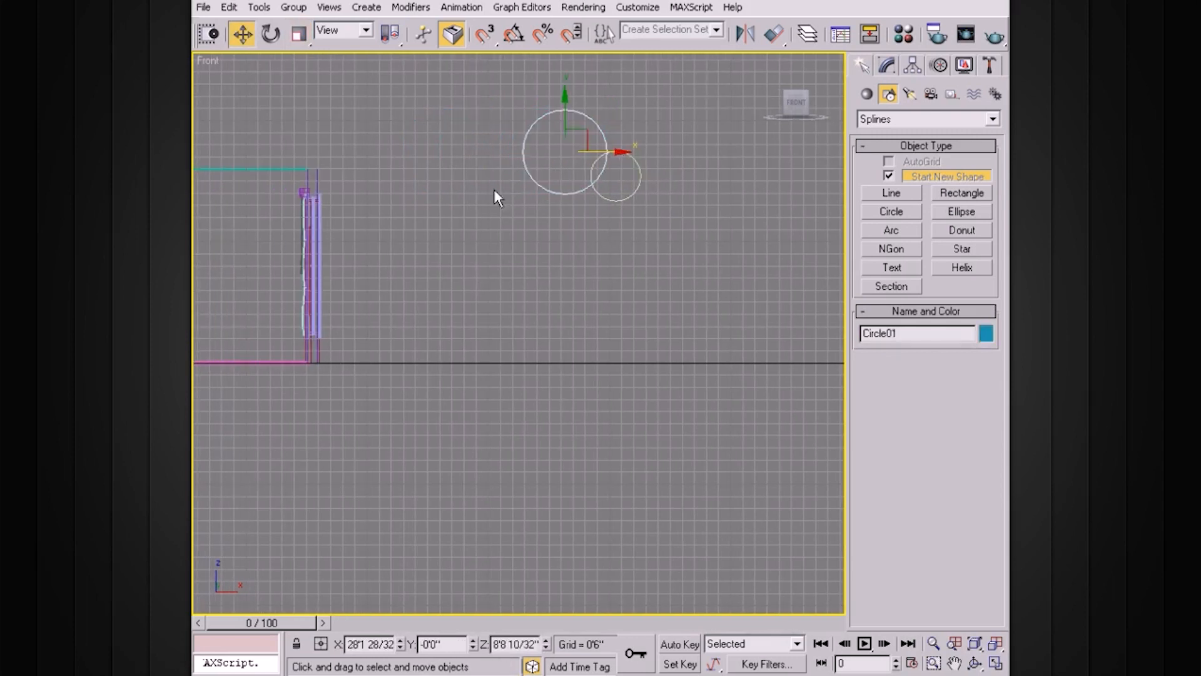
shift+drag(573, 182, 503, 128)
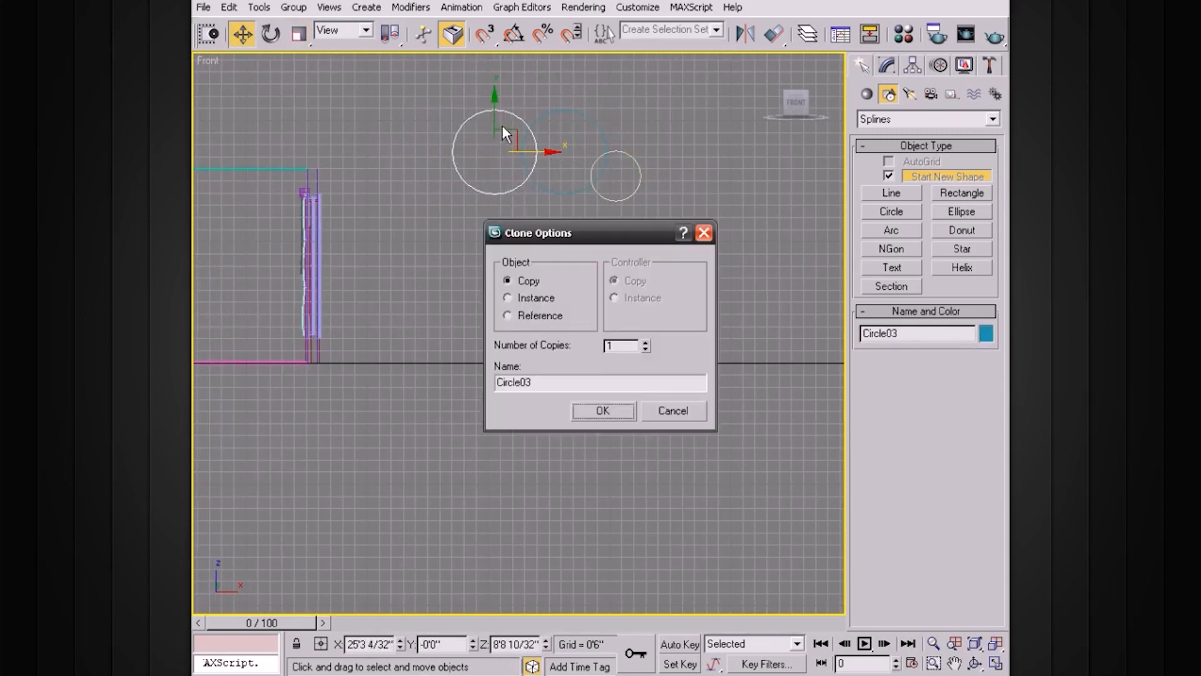
click(598, 412)
key(r)
drag(501, 144, 466, 167)
key(w)
drag(549, 152, 501, 192)
key(r)
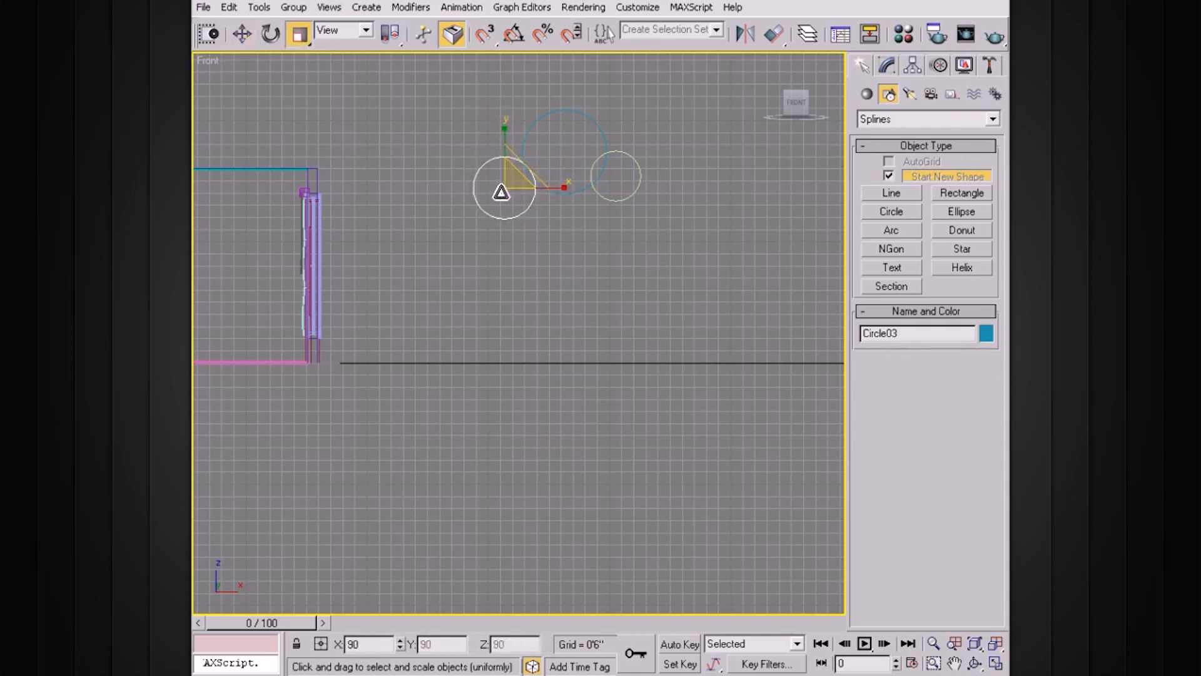
click(551, 231)
click(482, 210)
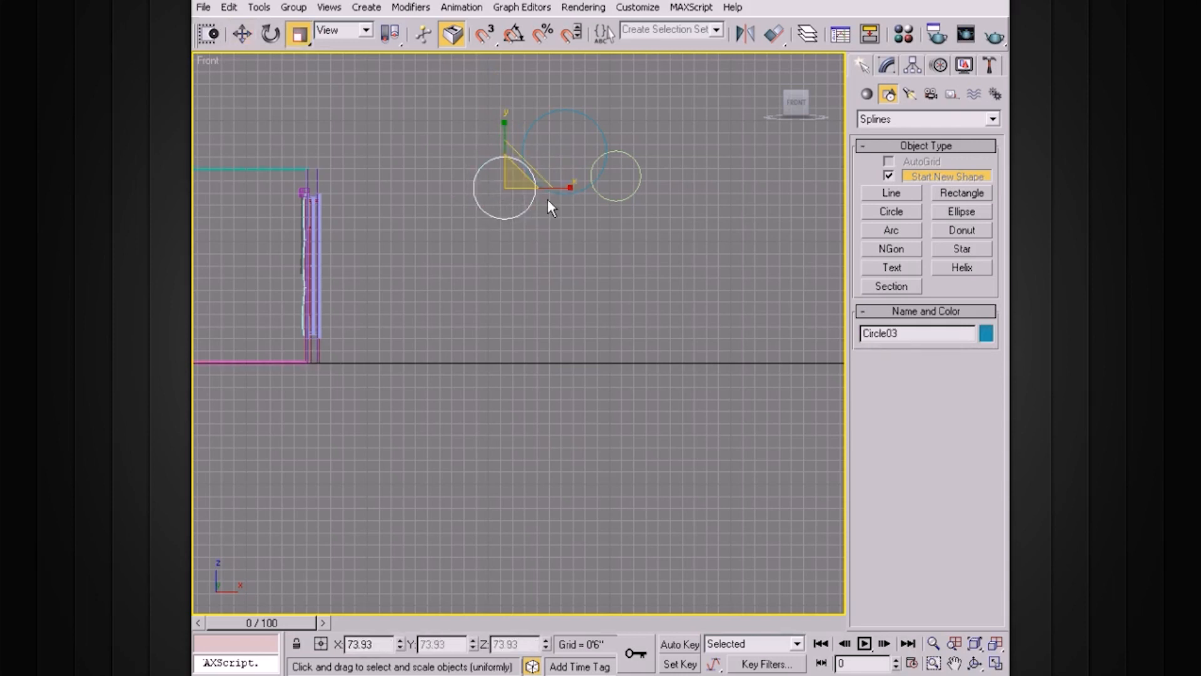
Copy the scaled circle to its left, enlarge the copy and raise it so the two circles slightly overlap
key(w)
shift+drag(557, 188, 498, 186)
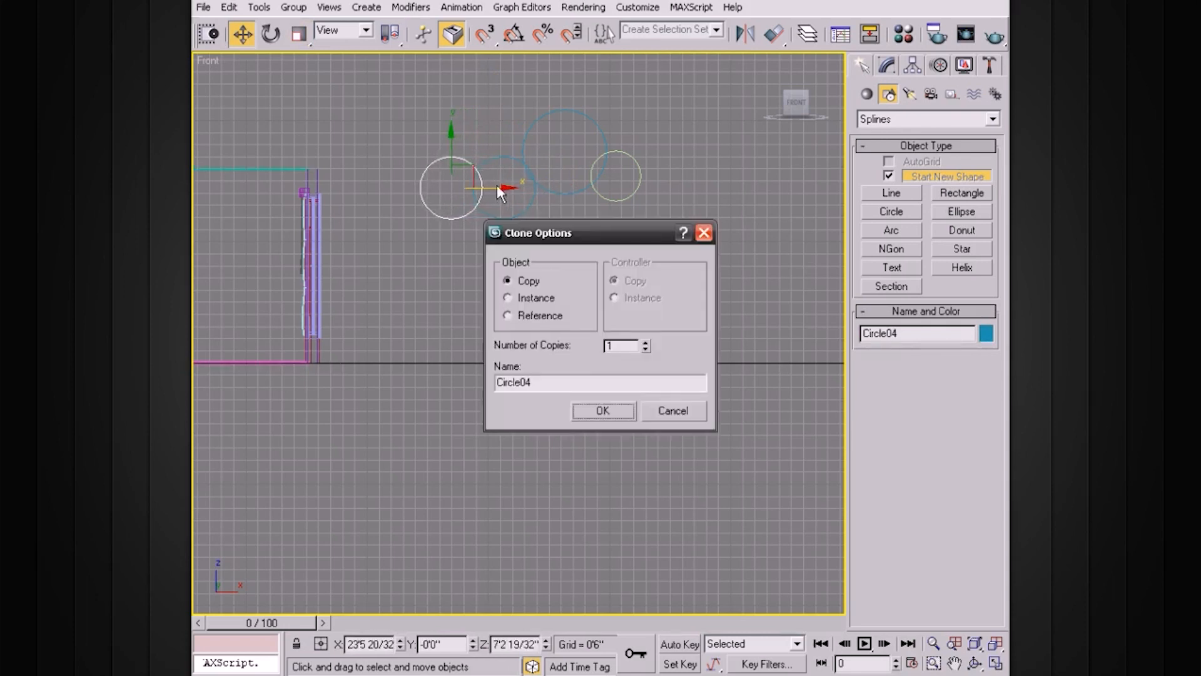
click(602, 411)
key(r)
drag(455, 182, 488, 188)
key(w)
drag(443, 123, 443, 113)
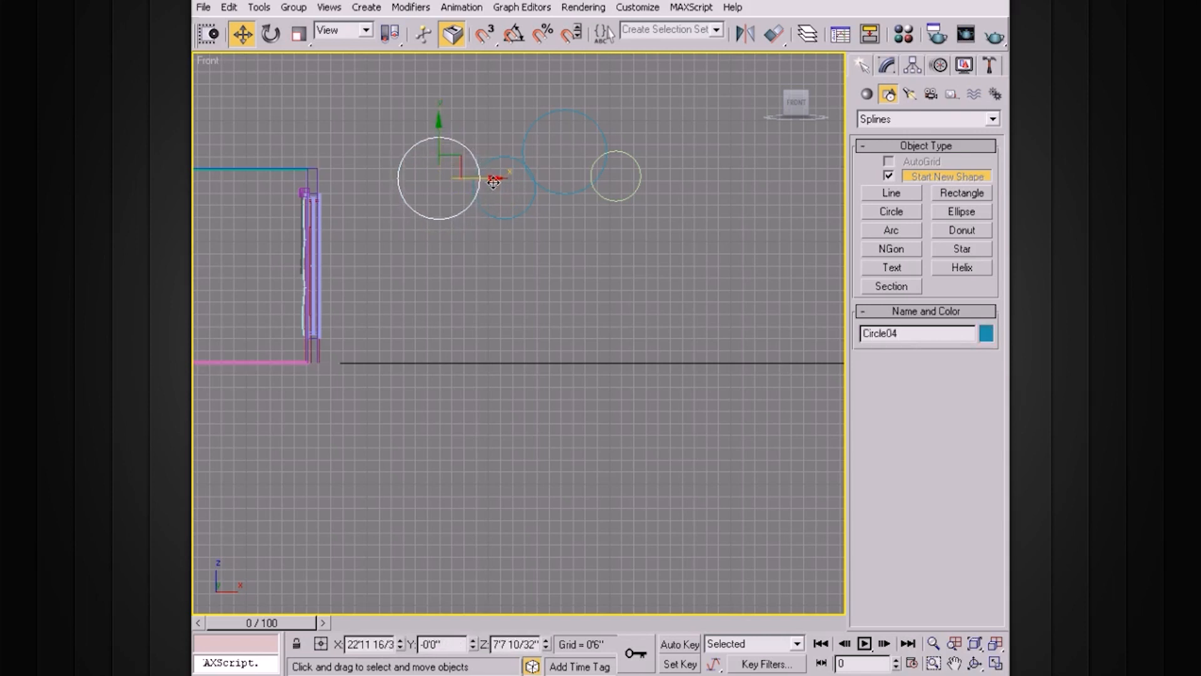
click(497, 181)
click(481, 177)
Copy the enlarged circle to its left, scale the copy to 66 percent and place it at about 20'8" in X
drag(492, 176, 449, 180)
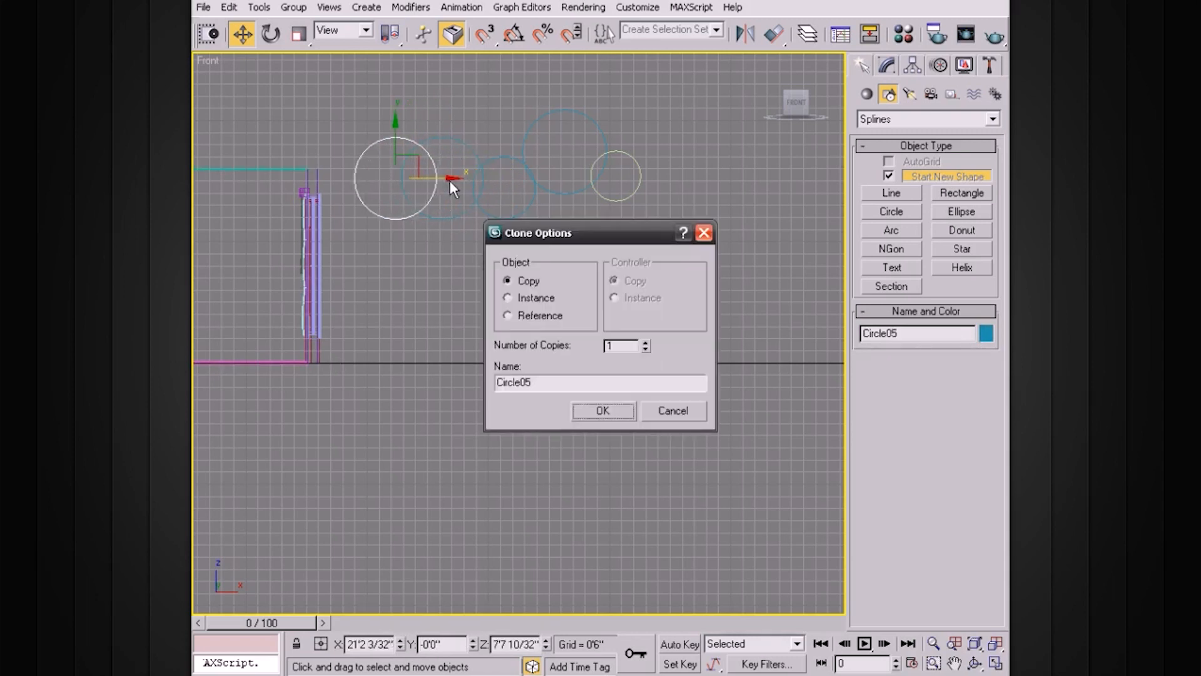
click(602, 411)
key(r)
drag(402, 182, 365, 226)
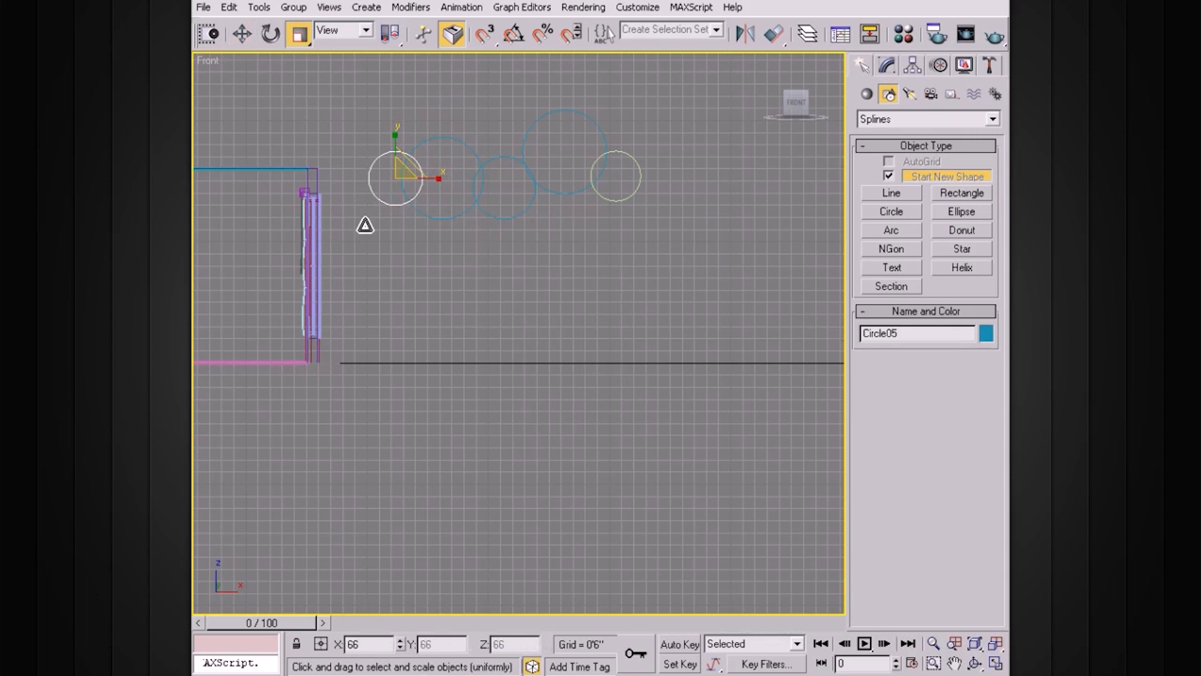
key(w)
drag(446, 179, 434, 190)
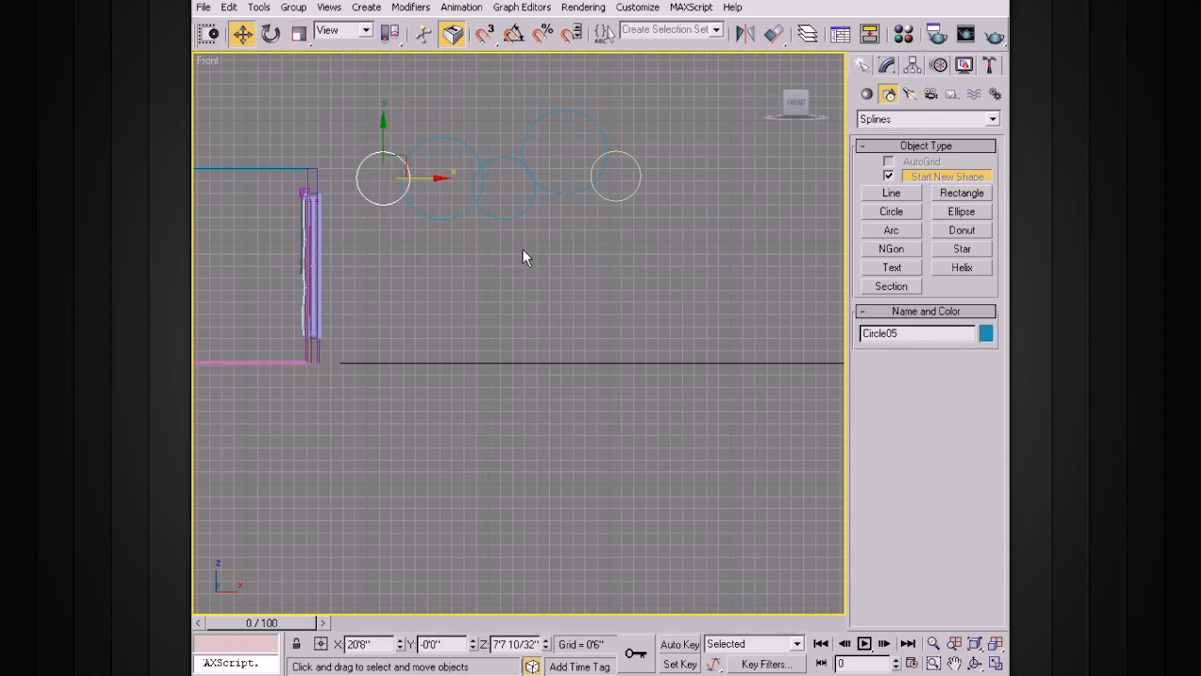
click(607, 238)
Copy the middle circle of the row upward, shrink the copy and place it separately above the row
scroll(605, 234, up, 2)
middle_drag(584, 224, 604, 268)
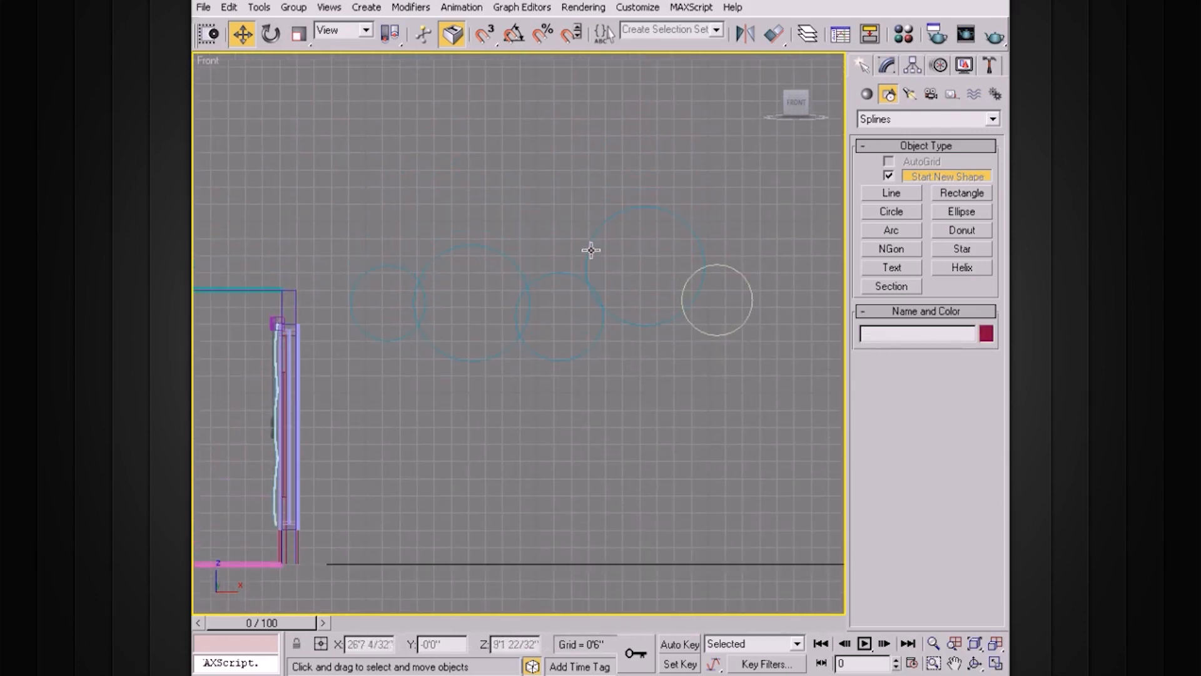
click(568, 272)
shift+drag(559, 263, 558, 139)
click(603, 411)
mouse_move(613, 199)
mouse_down()
mouse_move(515, 211)
mouse_move(493, 252)
mouse_up()
key(r)
key(w)
Copy the small upper circle, scale the copy to about 25 percent and place it up and to the left
mouse_move(536, 165)
mouse_down()
mouse_move(527, 169)
mouse_move(527, 126)
mouse_up()
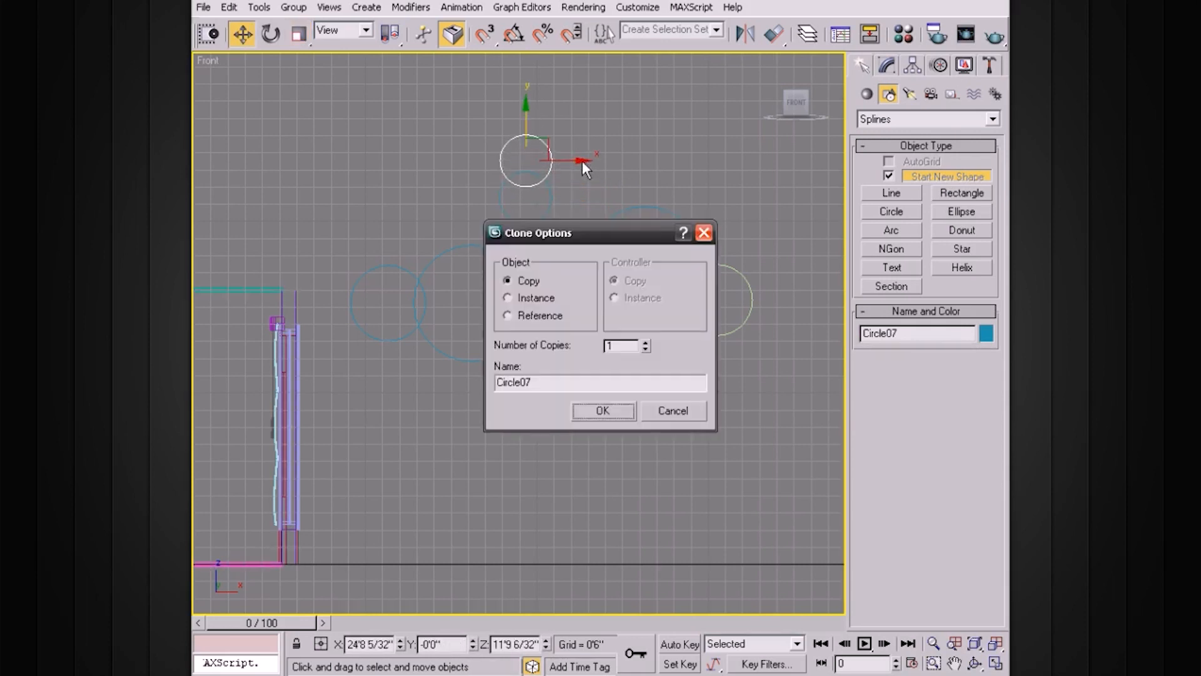
click(602, 411)
drag(577, 160, 440, 216)
key(r)
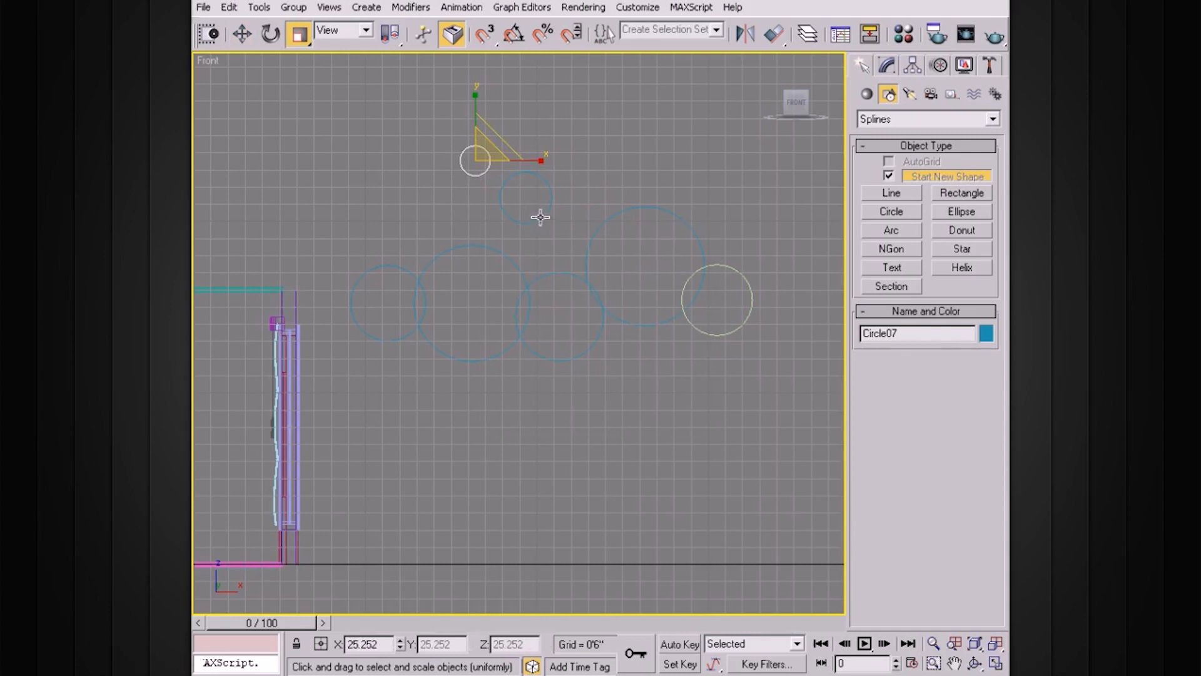
Copy the larger of the two upper circles, scale the copy down and place it below the row's rightmost circle
click(539, 217)
key(w)
shift+drag(528, 141, 527, 303)
click(616, 410)
drag(584, 358, 694, 336)
key(r)
drag(695, 387, 670, 422)
click(669, 421)
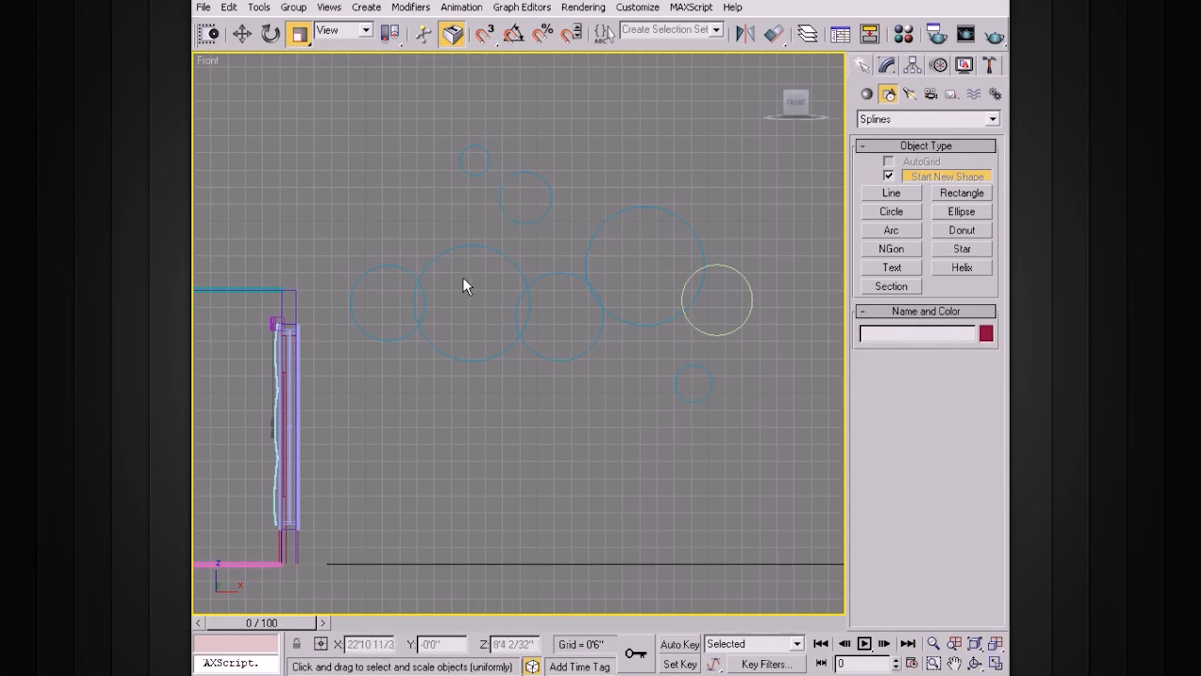
click(651, 208)
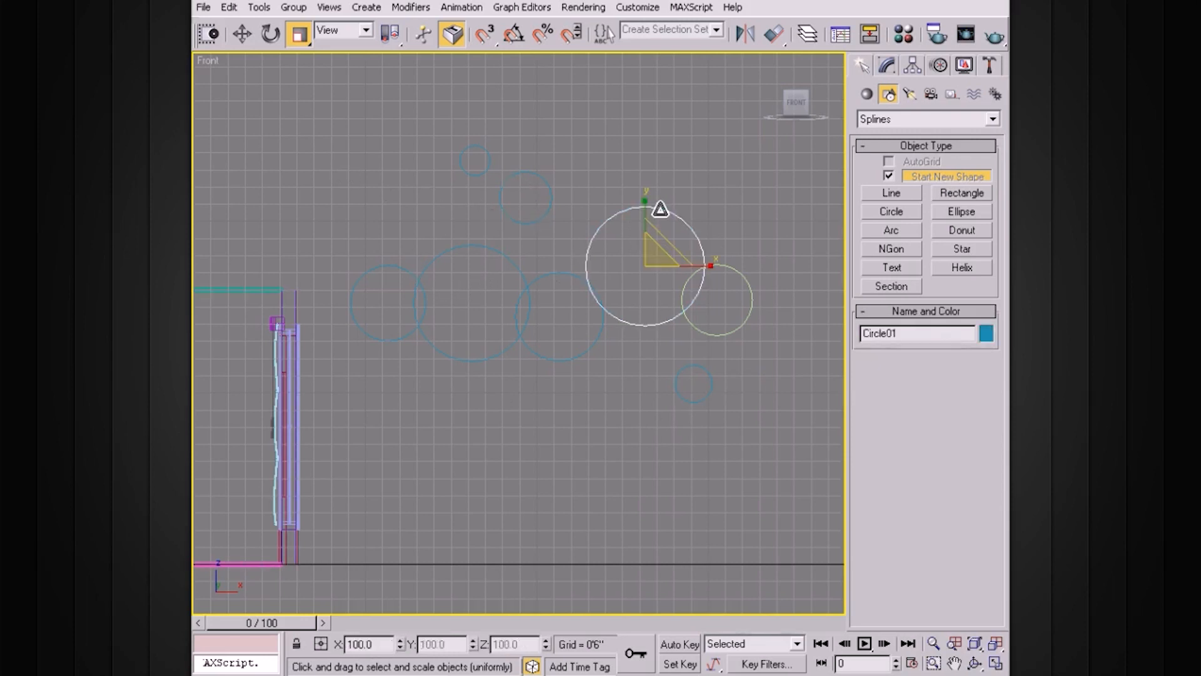
click(580, 352)
click(464, 361)
click(510, 378)
click(483, 359)
click(529, 411)
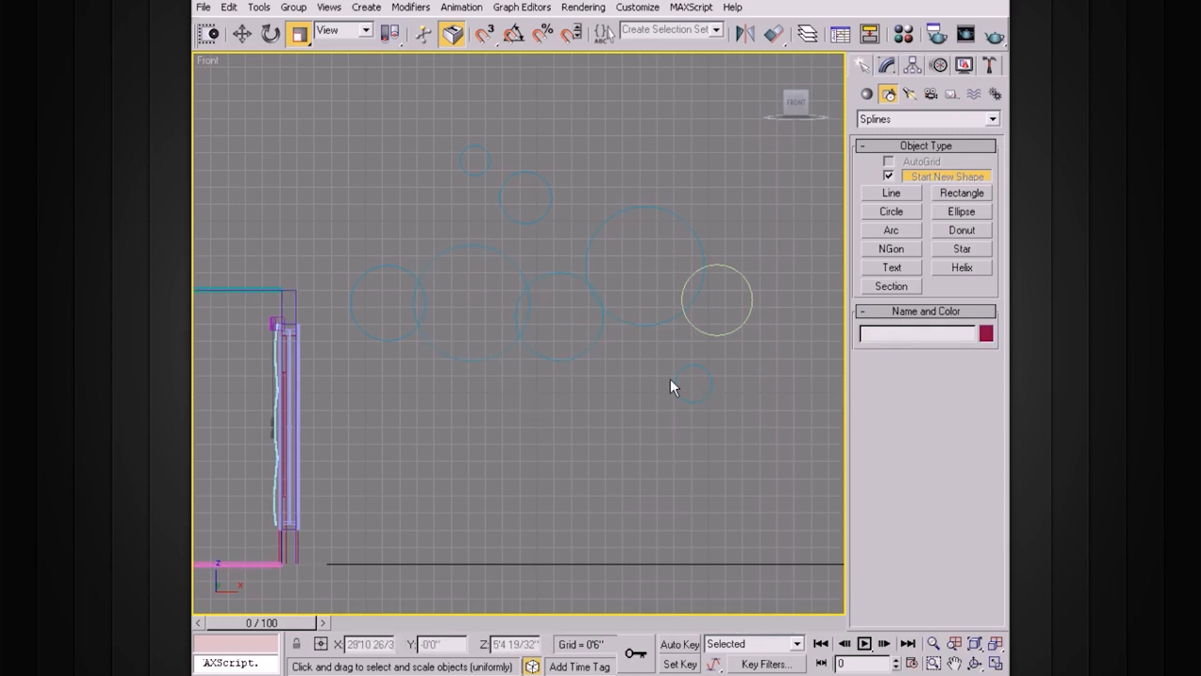
Convert the row's rightmost circle to an Editable Spline
click(742, 275)
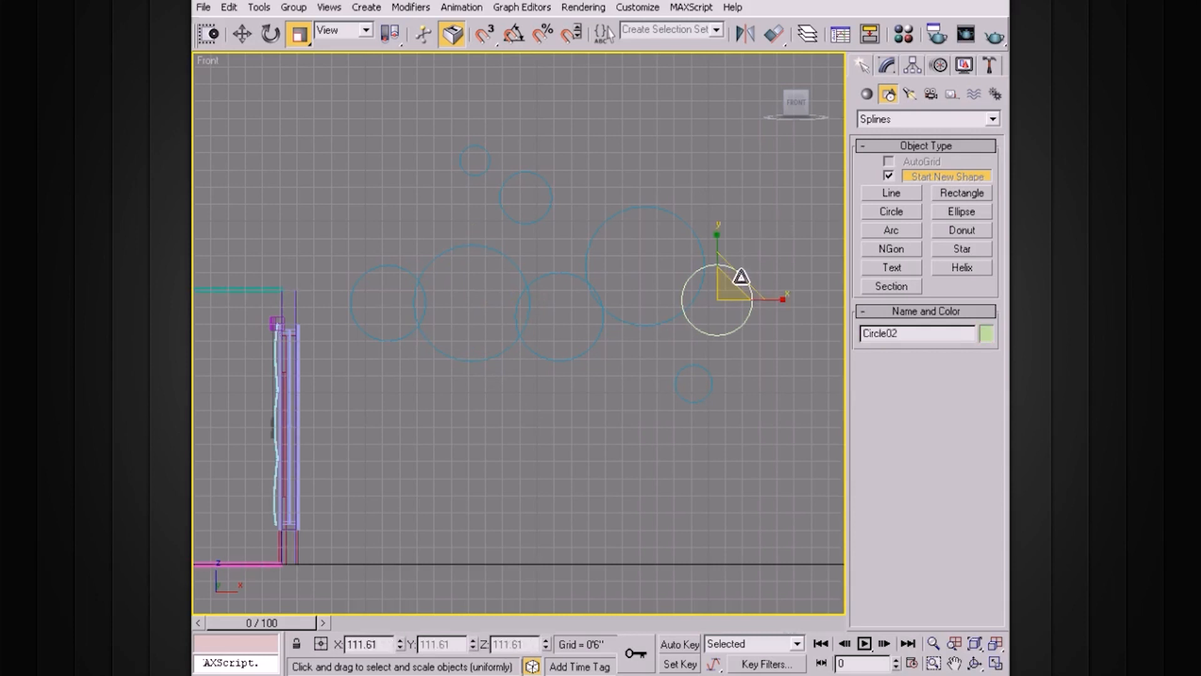
click(888, 66)
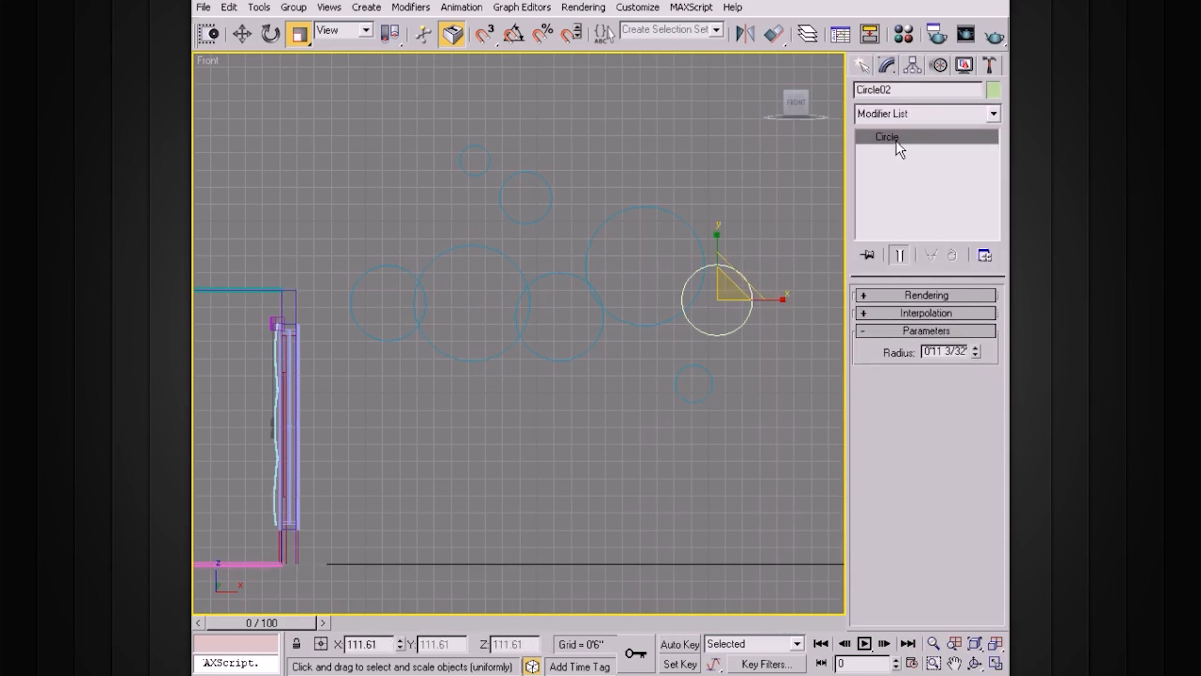
right_click(741, 276)
mouse_move(773, 431)
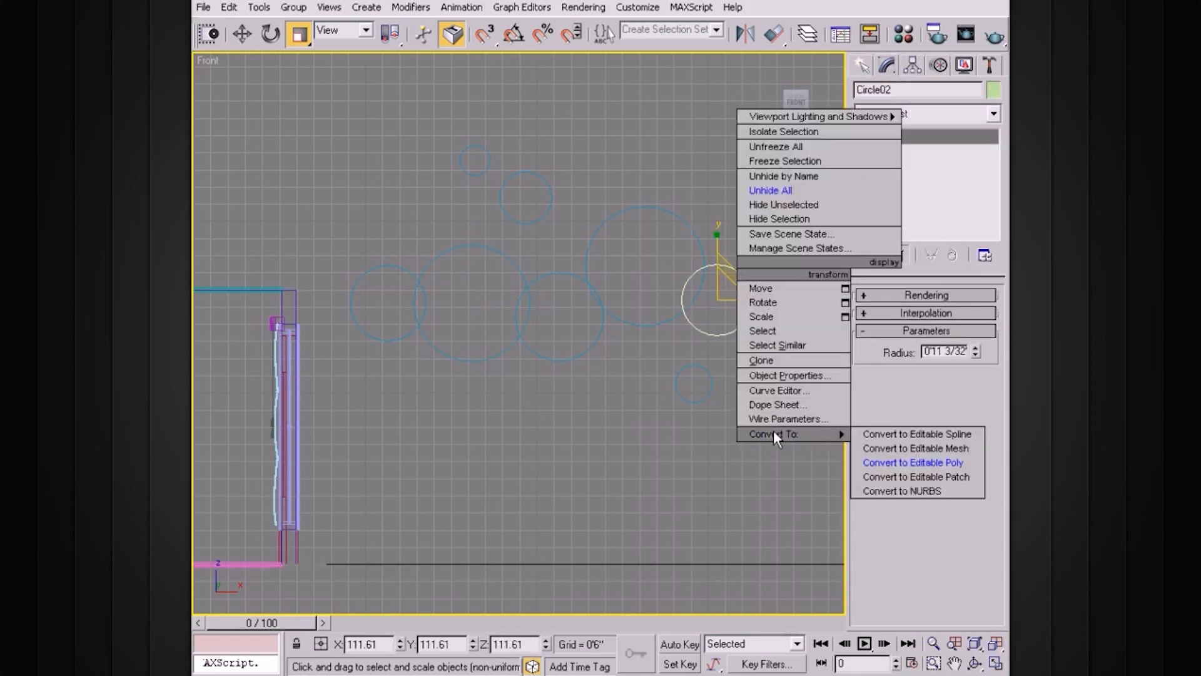
click(894, 434)
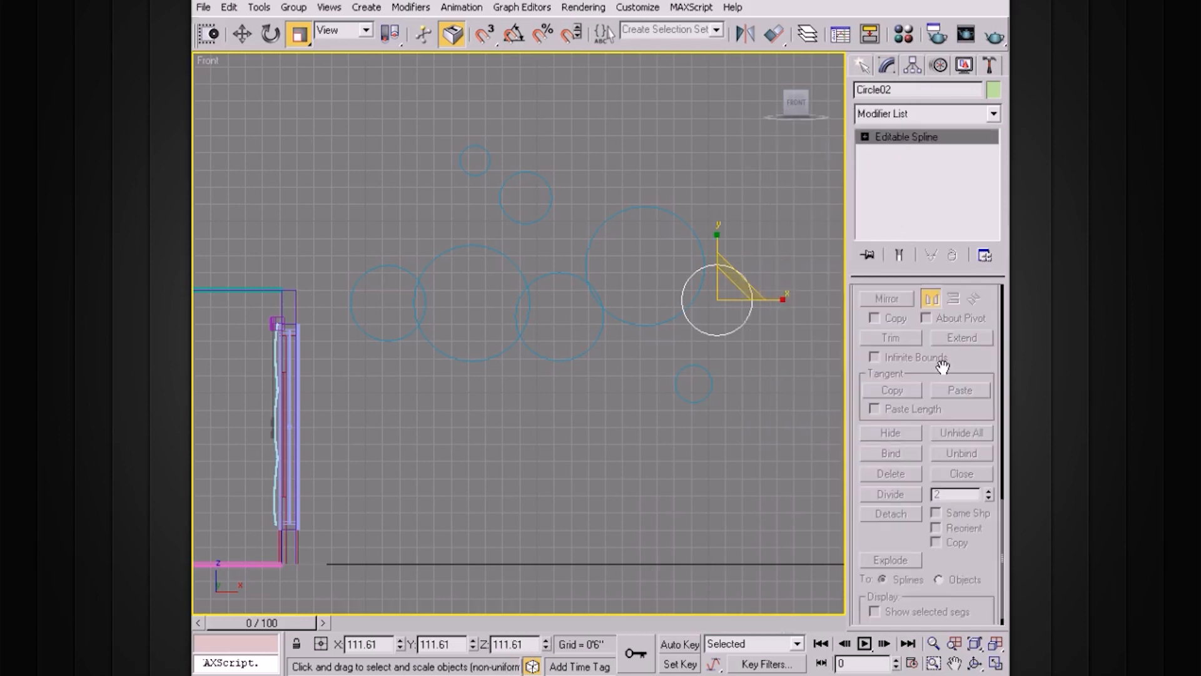
Attach the seven other circles to the editable spline, leave Attach mode and expand the spline's sub-object levels
scroll(970, 566, down, 10)
scroll(970, 566, up, 8)
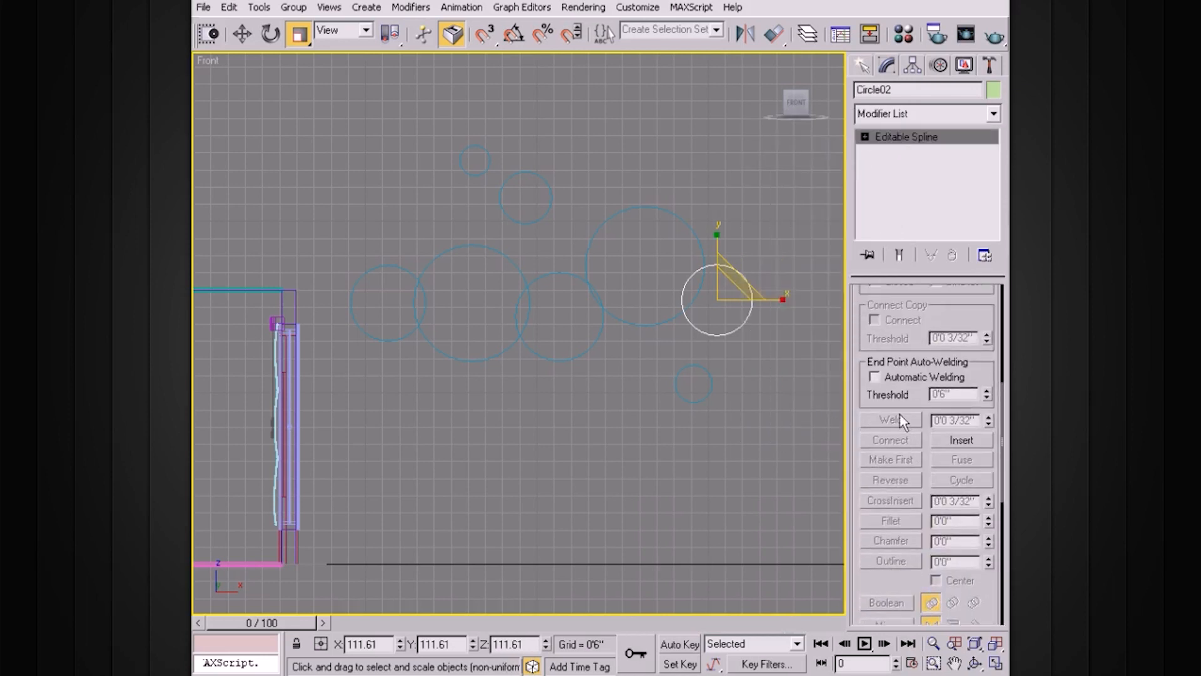
drag(897, 533, 896, 534)
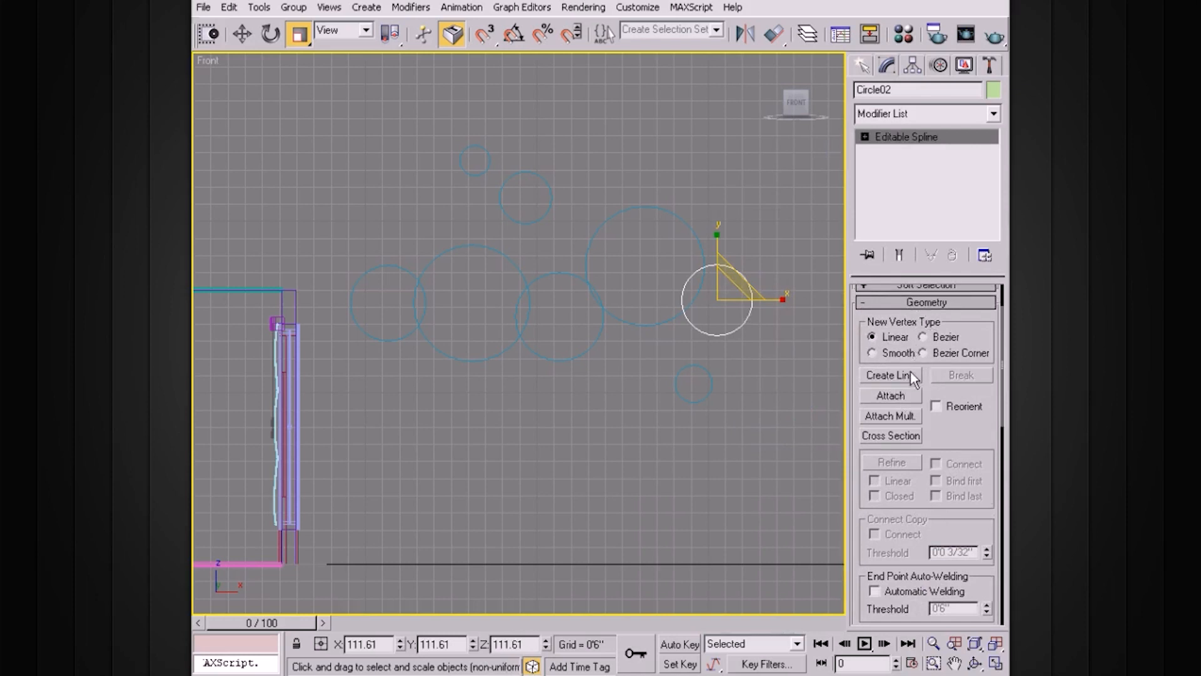
click(912, 402)
click(673, 312)
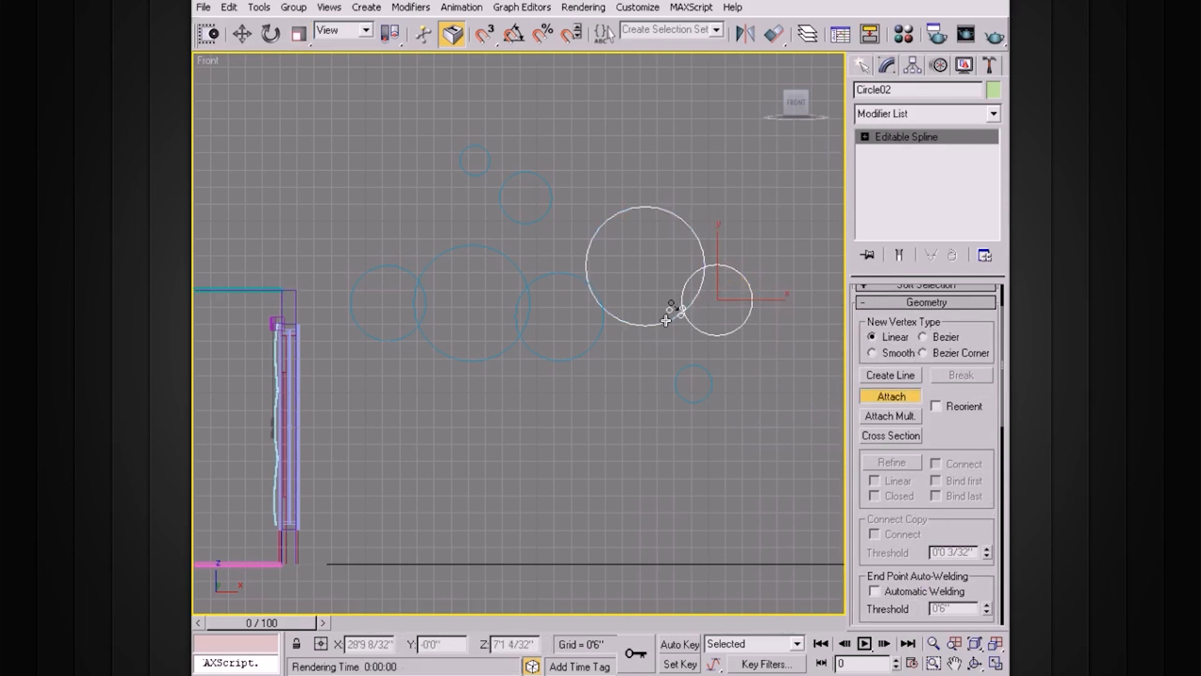
click(593, 341)
click(698, 366)
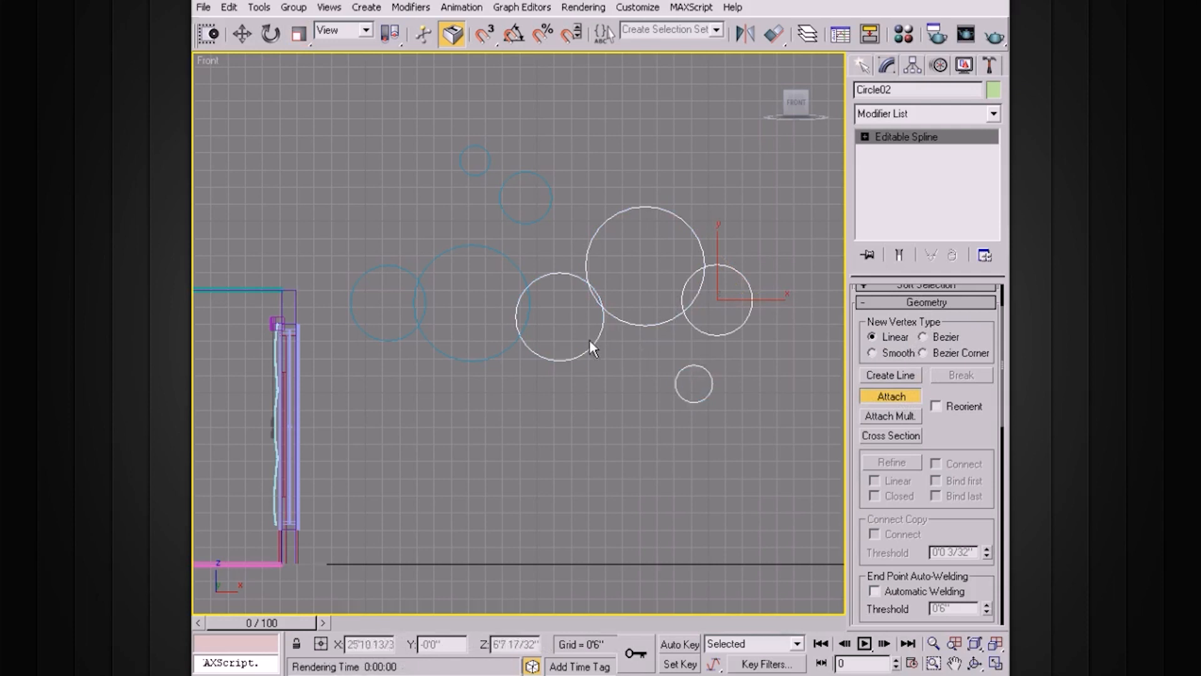
click(514, 343)
click(401, 270)
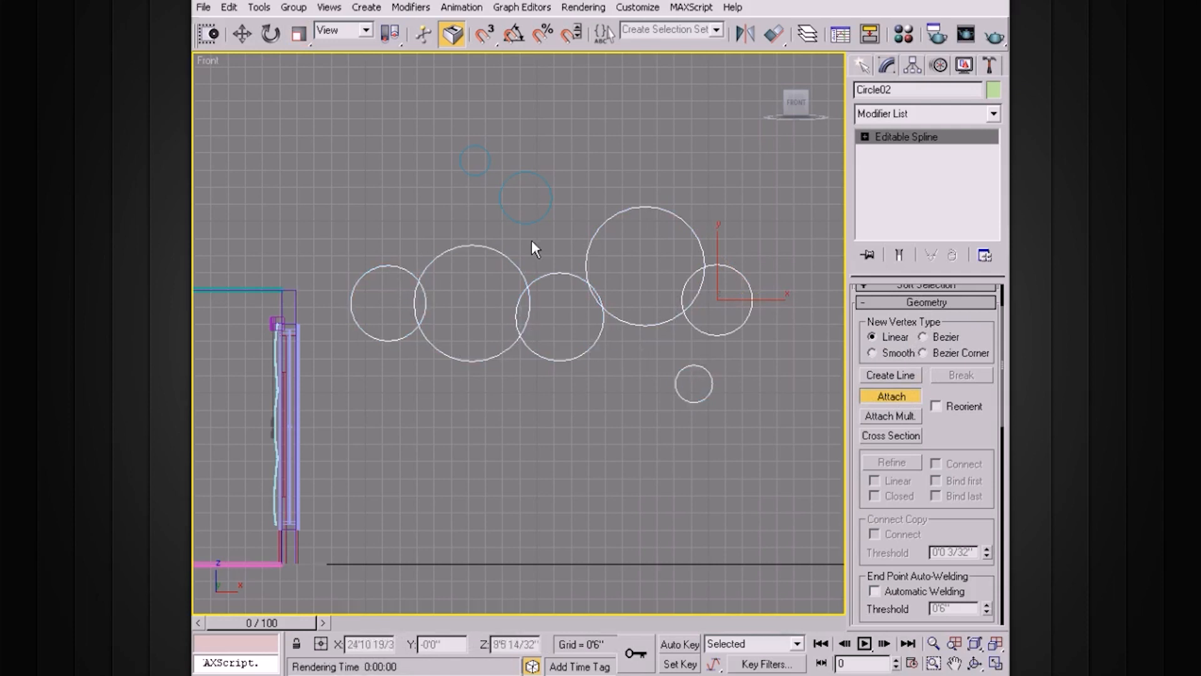
click(535, 223)
click(489, 161)
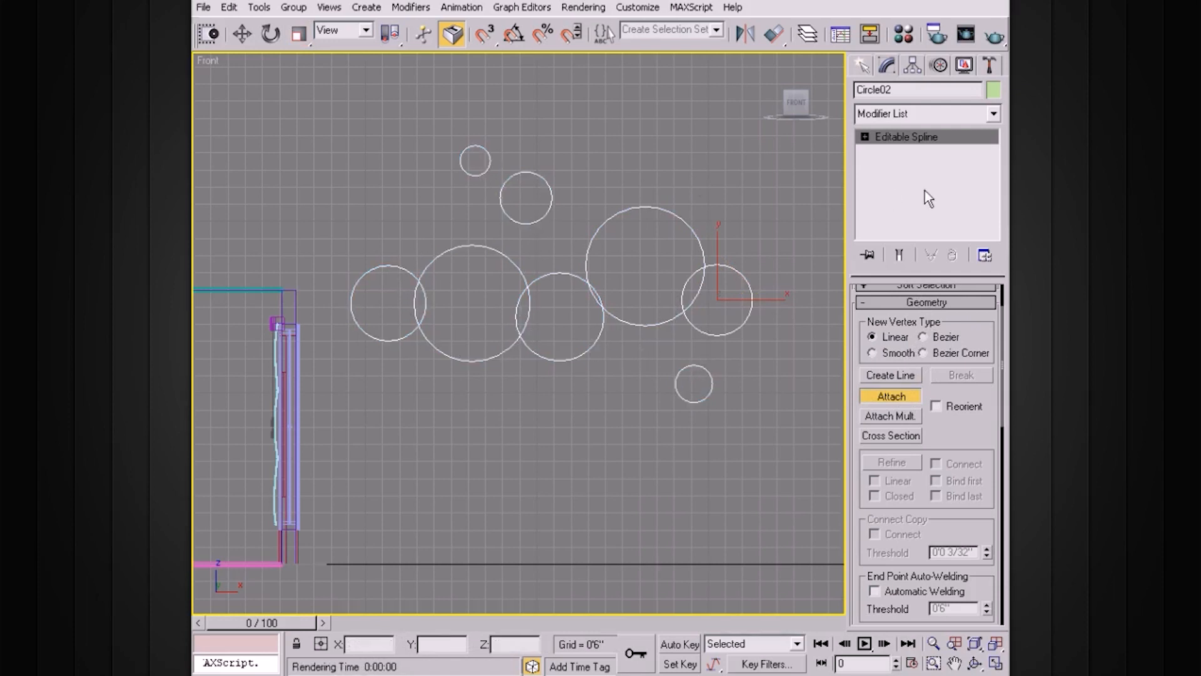
key(w)
click(748, 183)
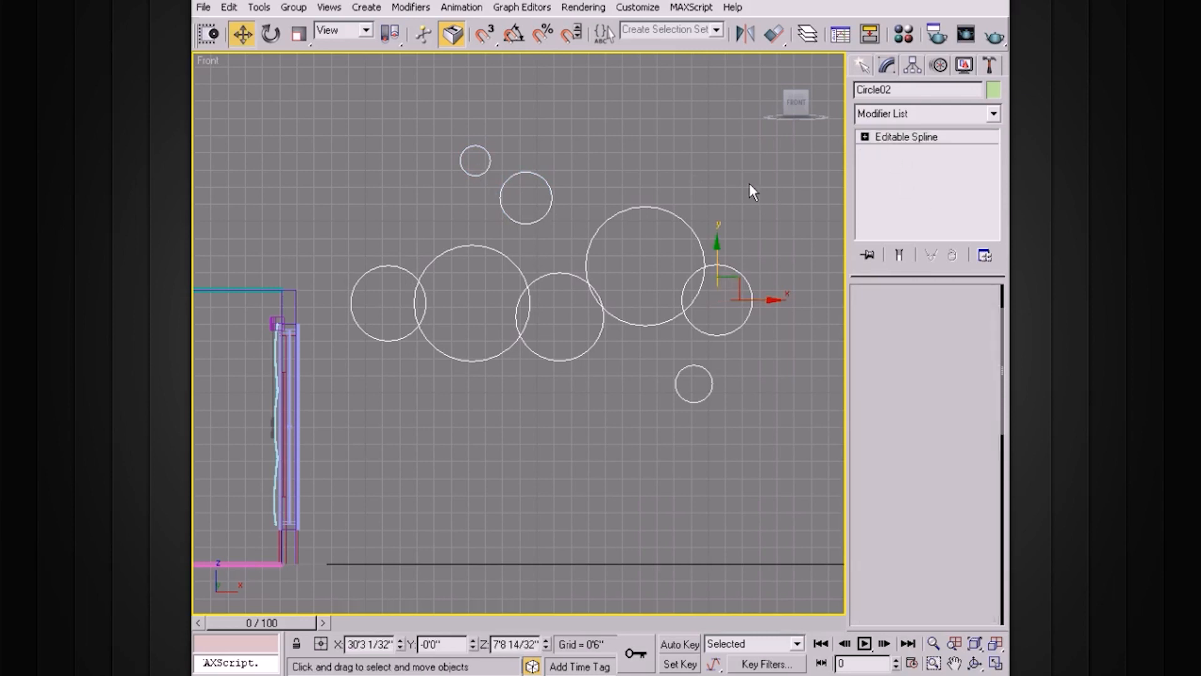
click(685, 229)
click(865, 137)
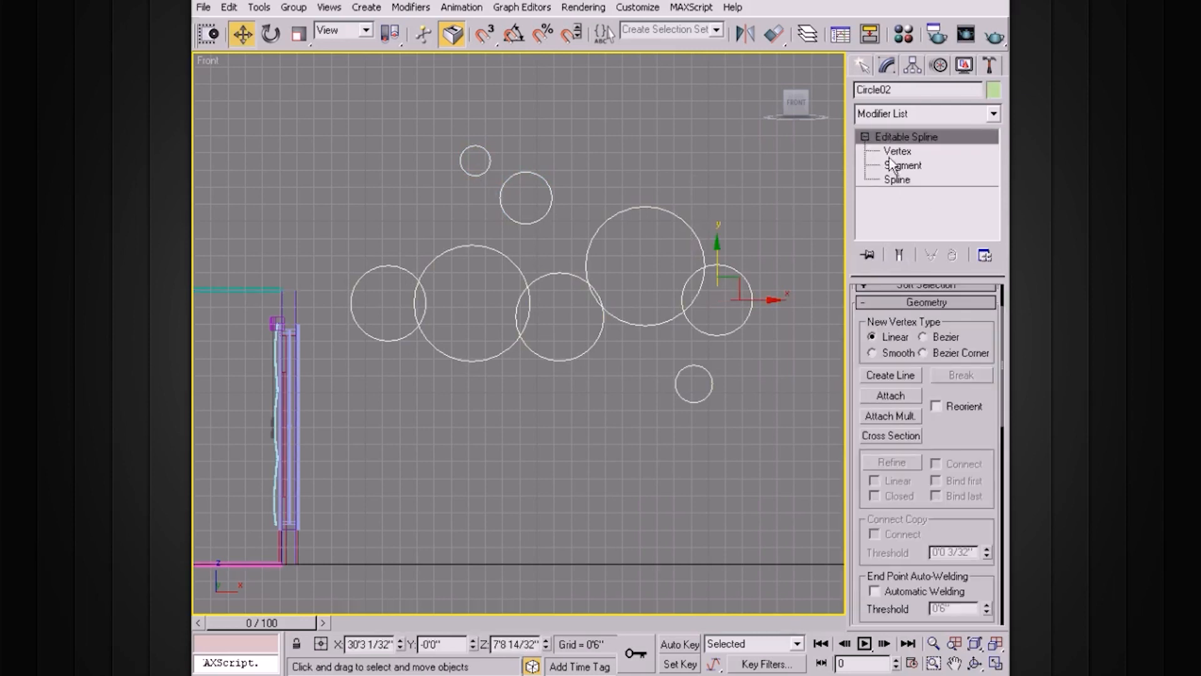
Check at Spline level that individual circles of the joined shape can be selected, and return to object level
click(896, 179)
click(732, 272)
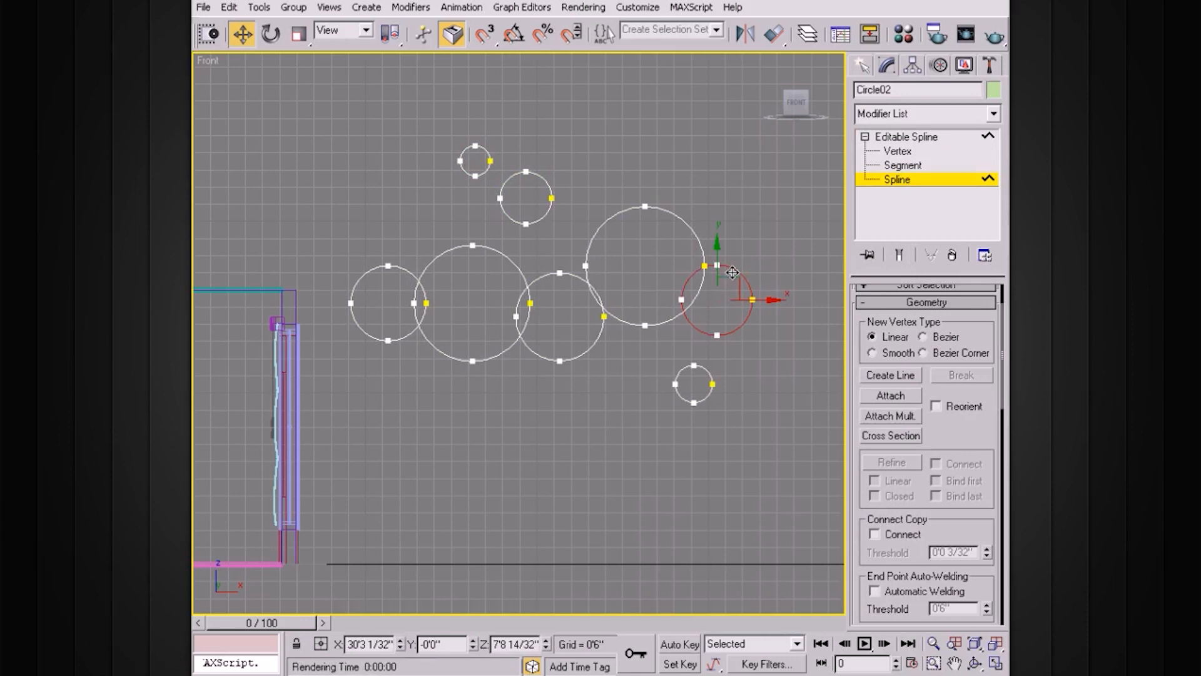
click(686, 224)
click(577, 211)
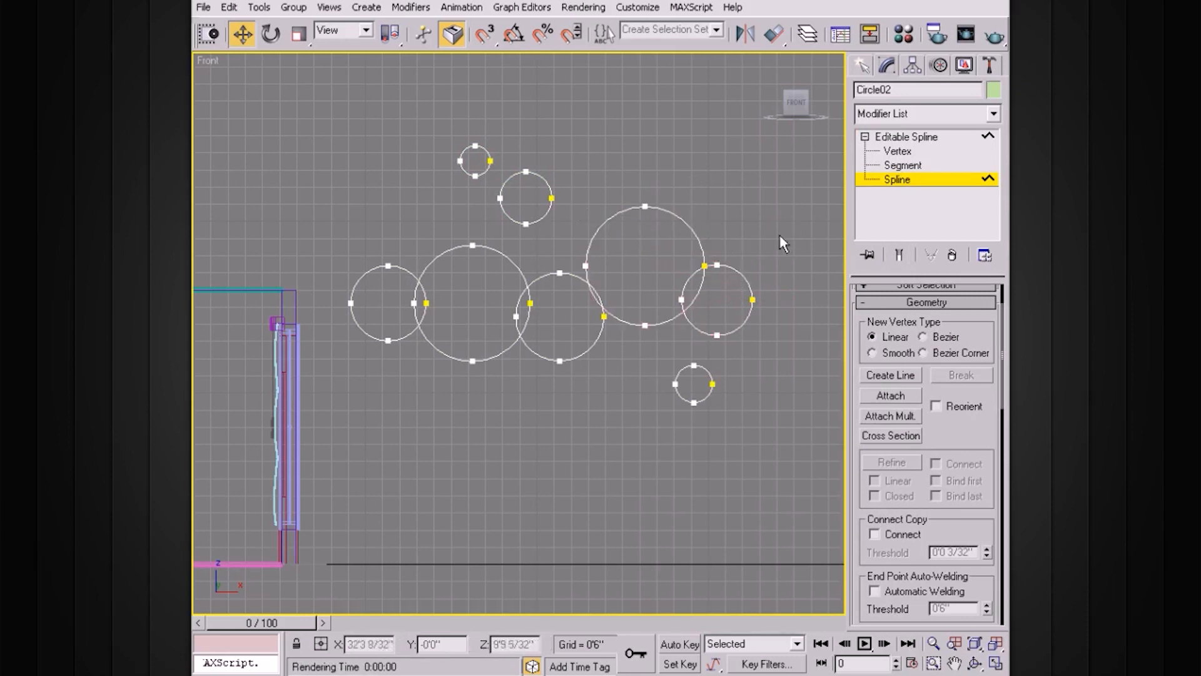
click(928, 137)
click(866, 137)
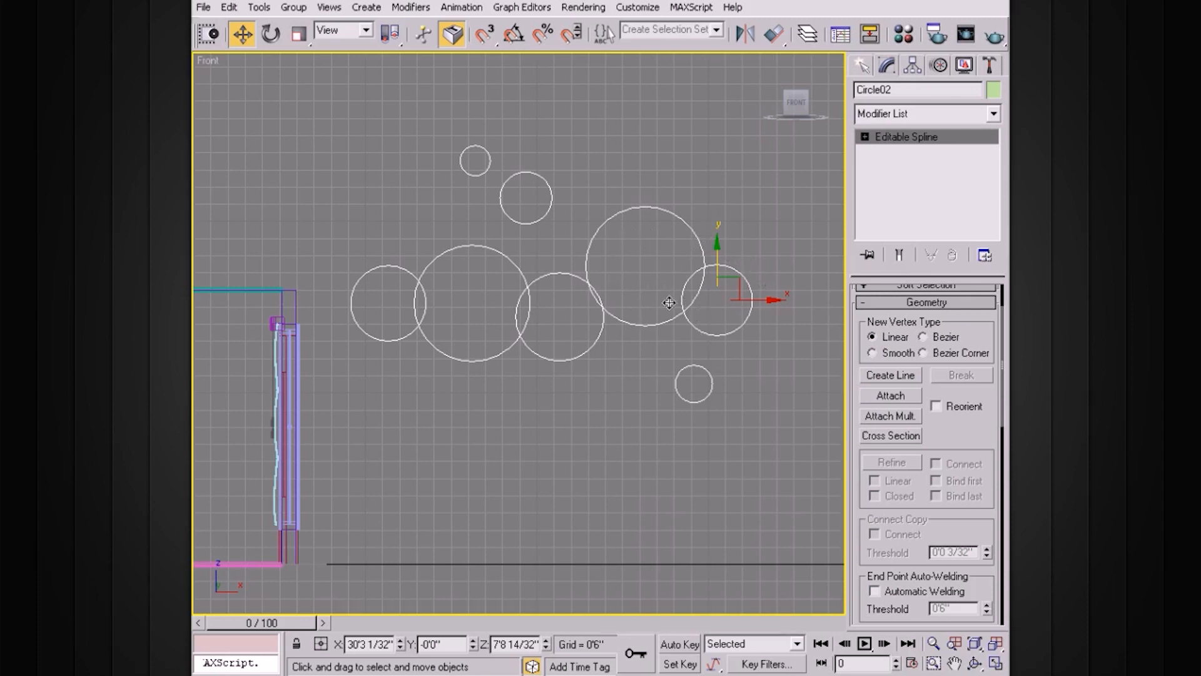
Turn off Start New Shape and select the joined circles so that new splines are added to them
scroll(664, 298, up, 2)
scroll(661, 294, down, 2)
middle_drag(664, 288, 656, 289)
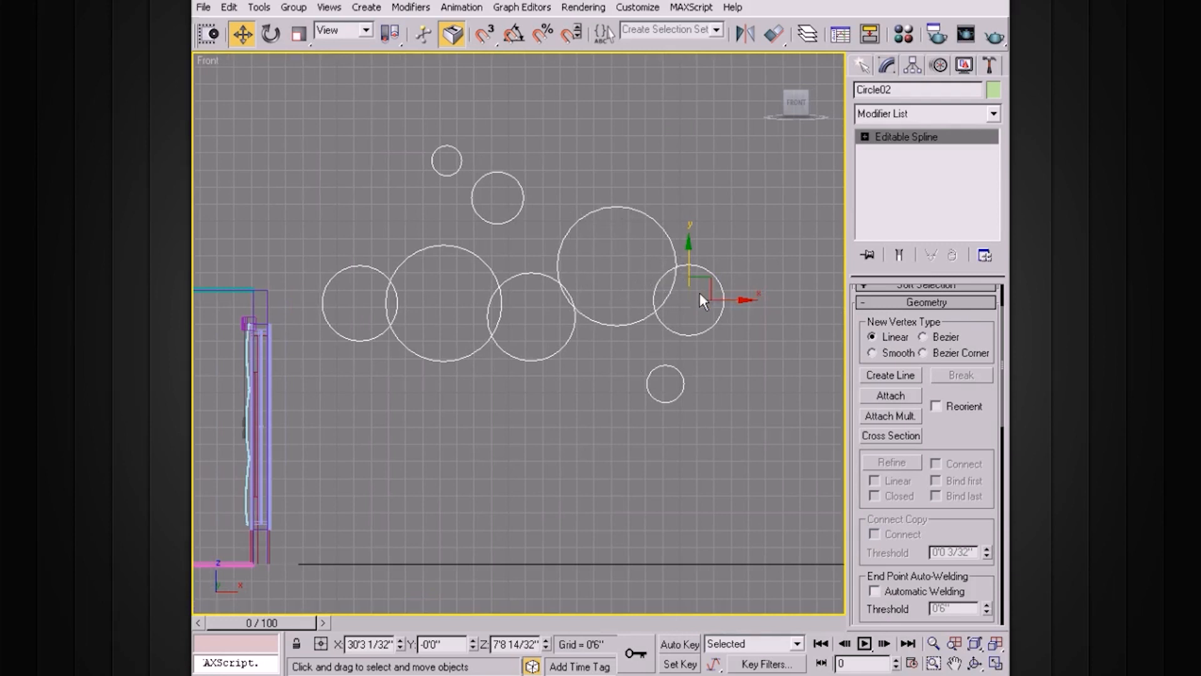
click(747, 333)
scroll(731, 239, up, 3)
middle_drag(732, 246, 707, 265)
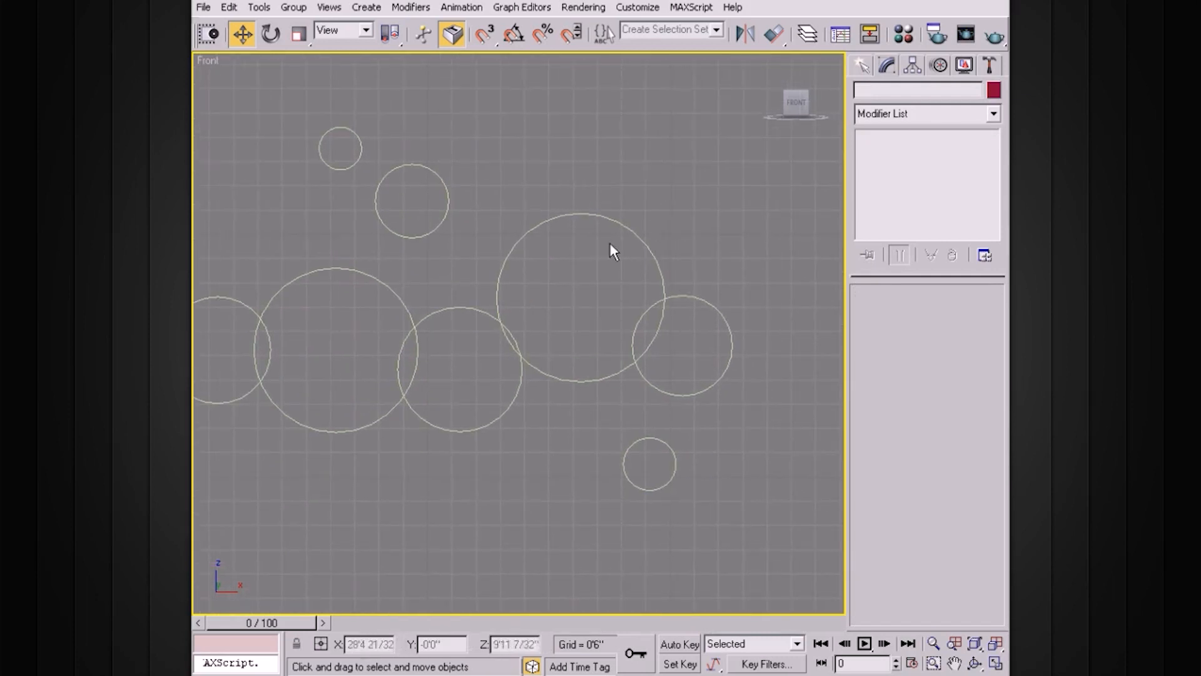
middle_drag(615, 194, 678, 194)
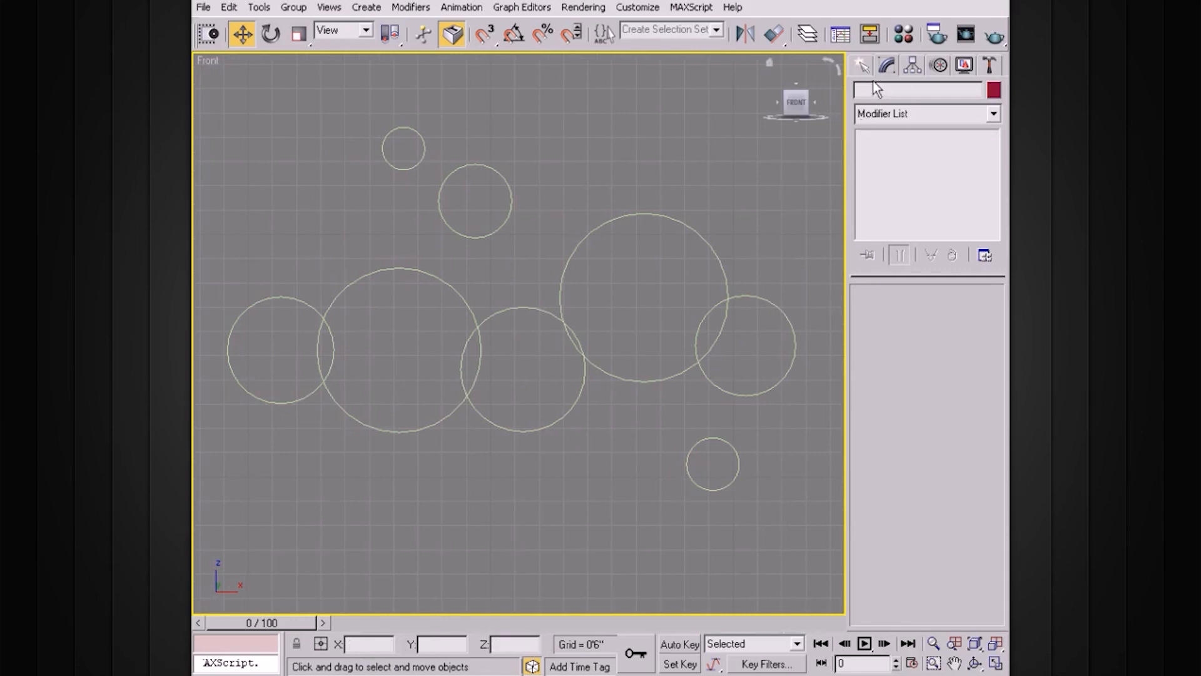
click(863, 66)
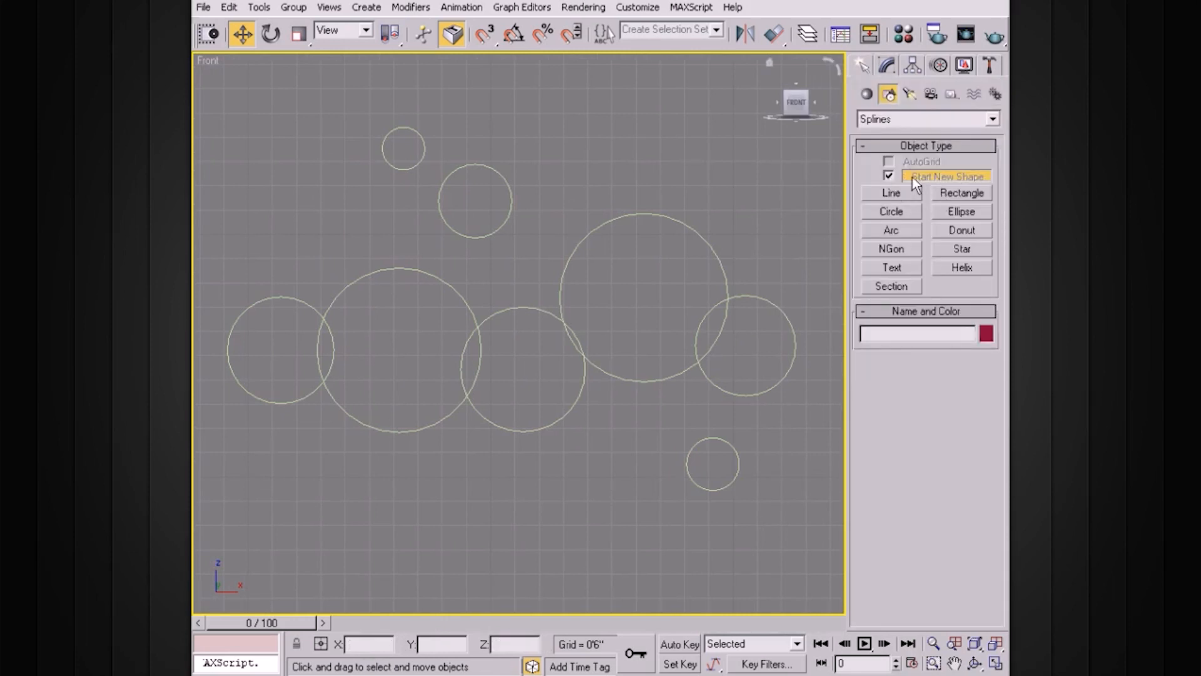
click(889, 176)
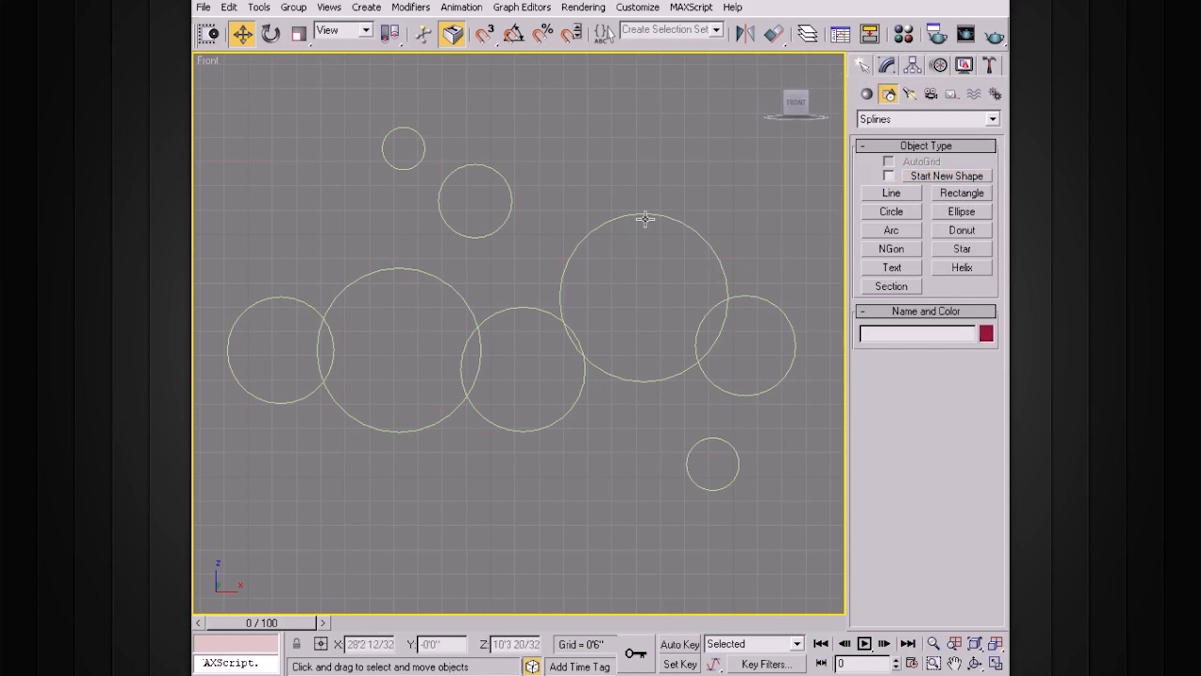
click(679, 219)
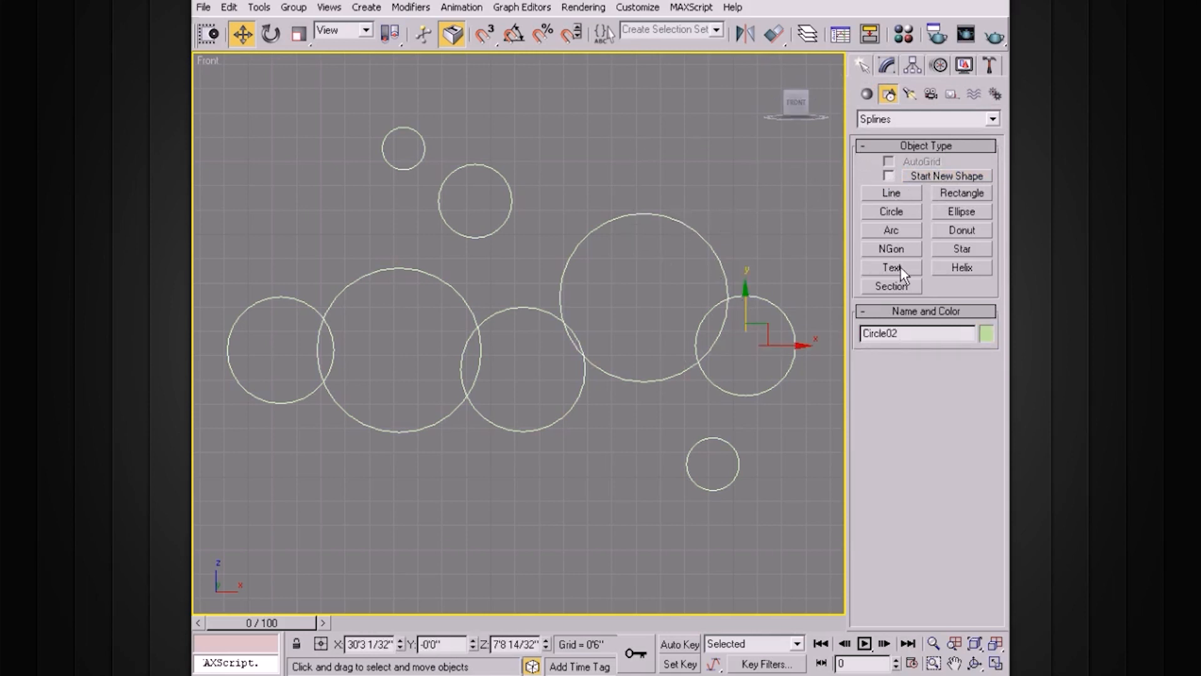
Draw a rectangle about 1'8" wide and 7 1/2" high inside the upper large circle, with a corner radius of about 2 7/32"
click(976, 193)
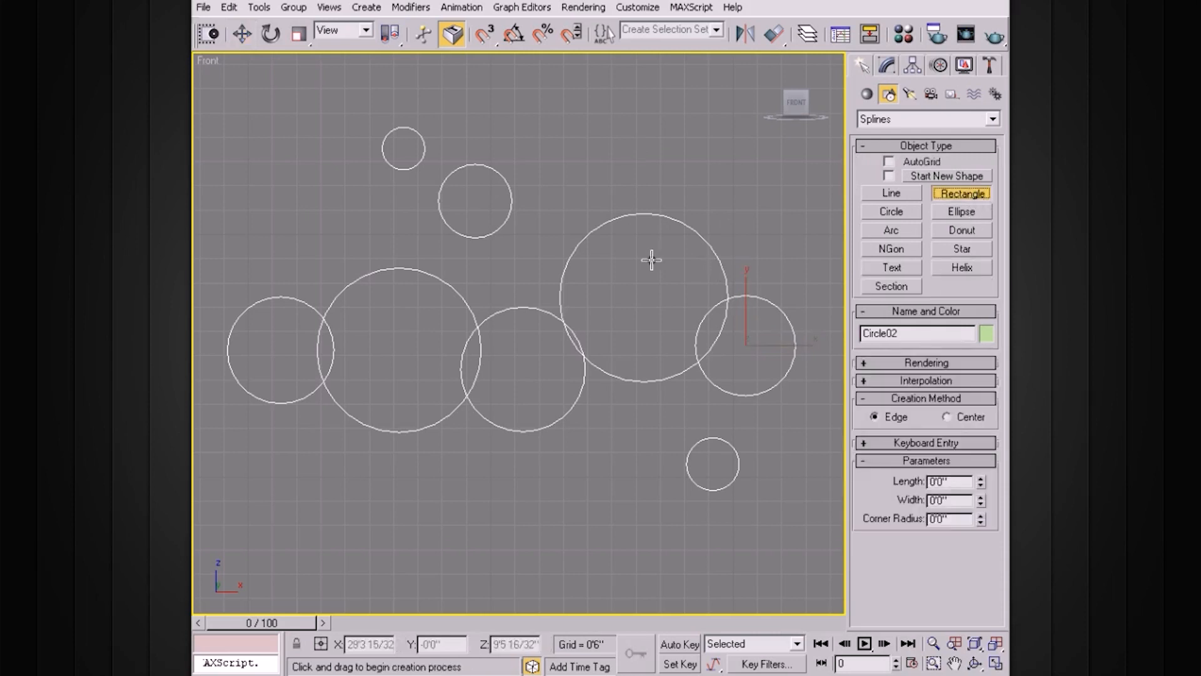
drag(608, 249, 689, 279)
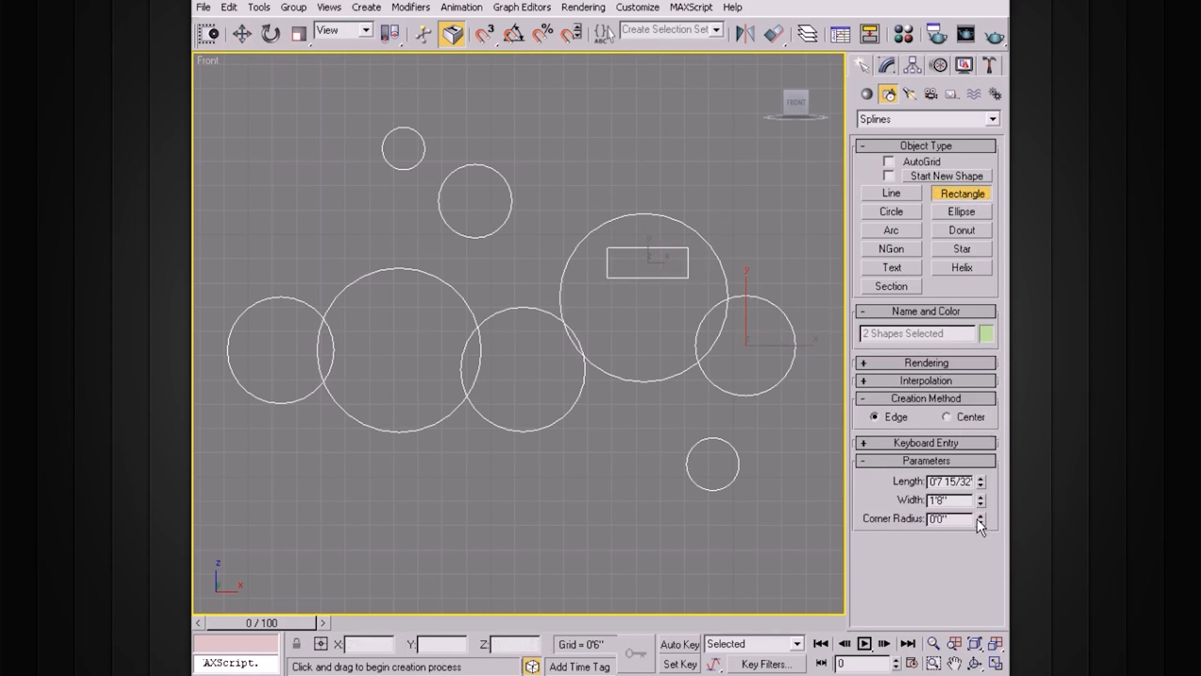
drag(980, 519, 955, 316)
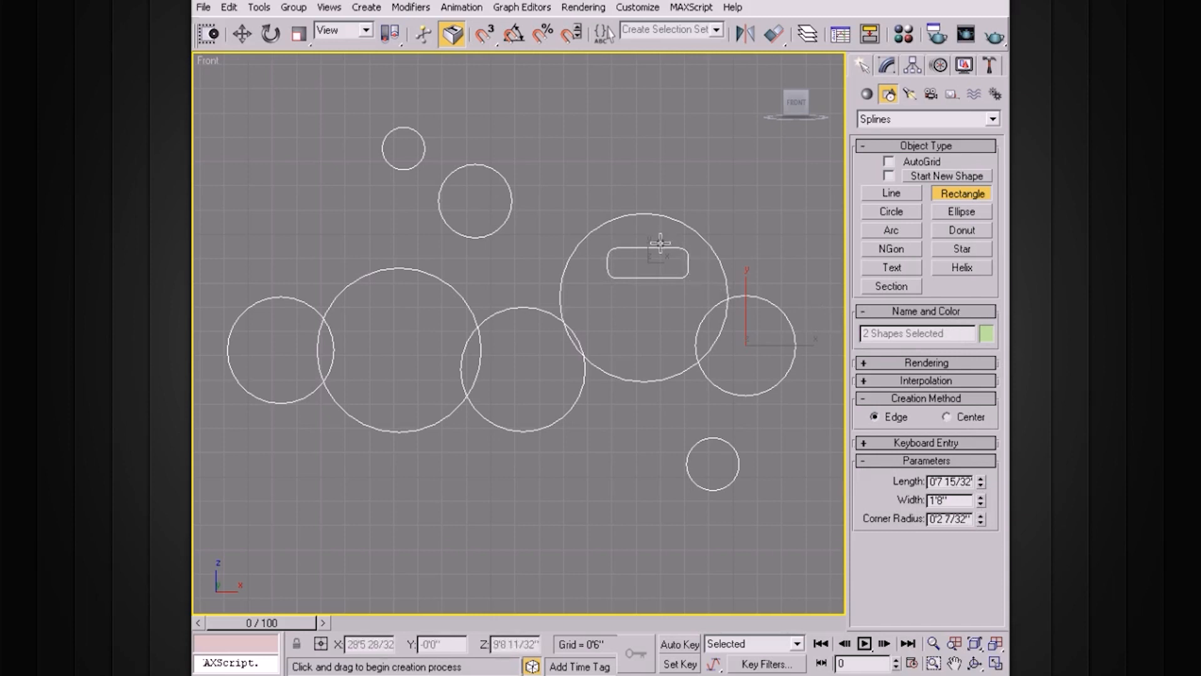
key(w)
drag(800, 345, 777, 346)
key(ctrl+z)
At Spline level, shift the rounded rectangle slightly to centre it in the circle and scale down its height
click(890, 64)
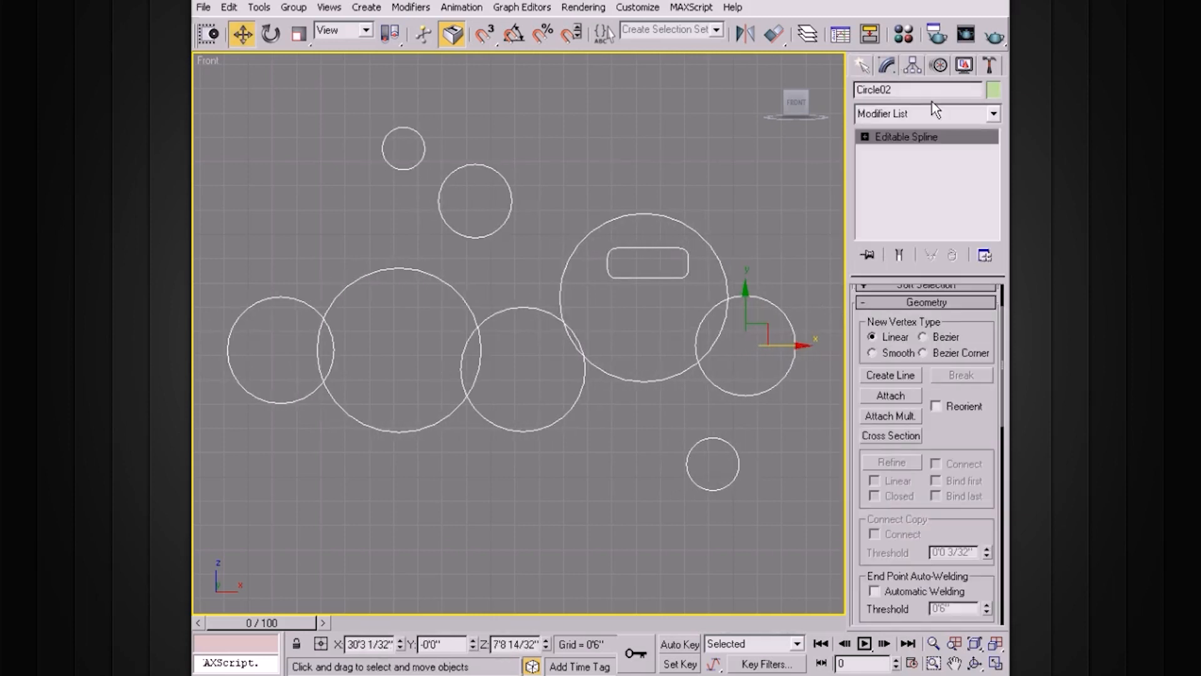
click(865, 136)
click(901, 180)
click(641, 249)
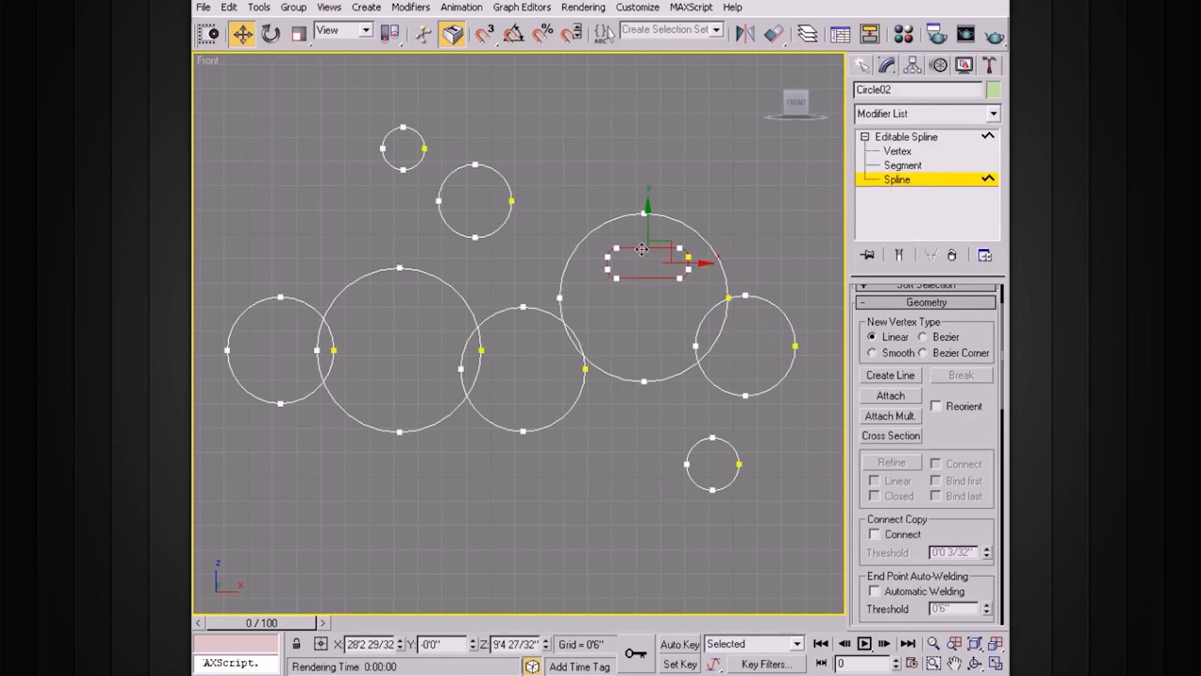
key(e)
key(r)
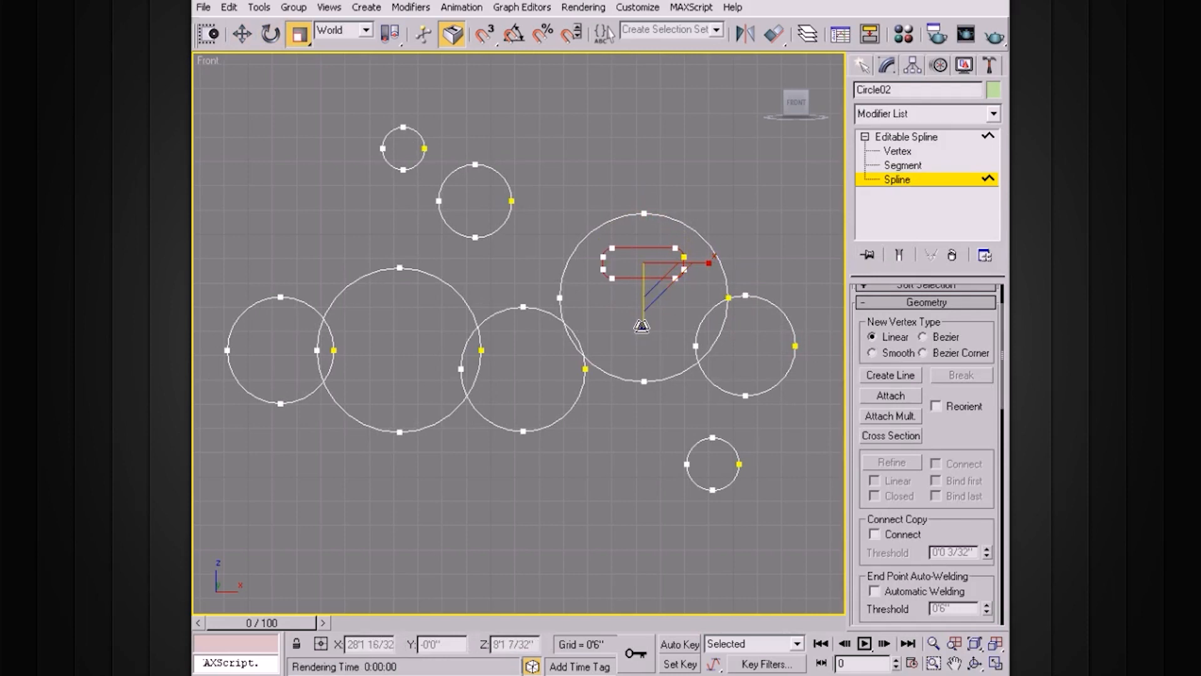
click(677, 303)
click(653, 252)
key(w)
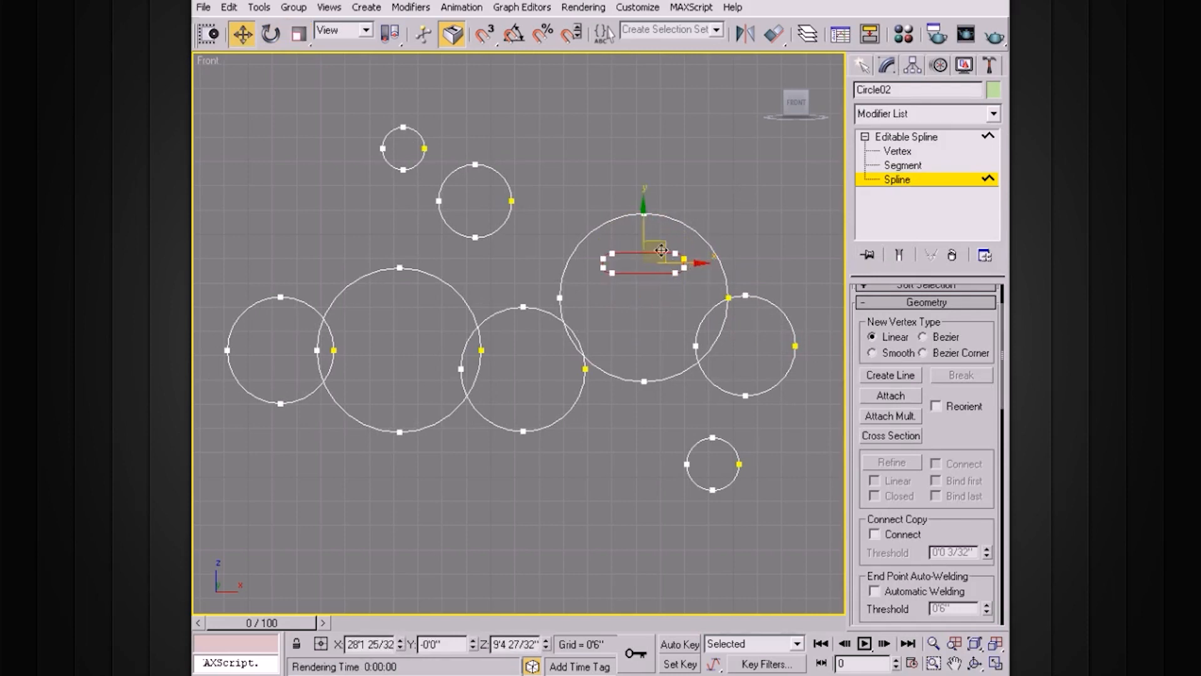
Copy the rounded bar twice downward to stack three bars with small gaps inside the circle
shift+drag(645, 216, 647, 240)
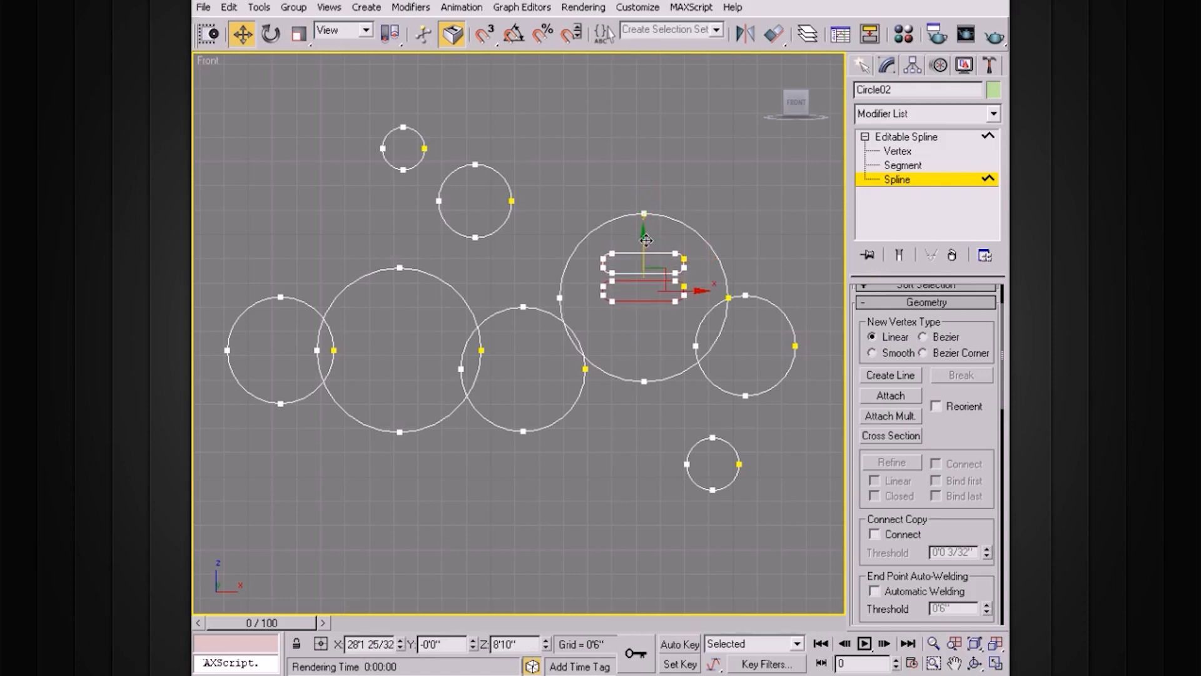
shift+drag(647, 244, 644, 273)
click(660, 299)
click(650, 317)
key(ctrl+z)
click(650, 318)
click(701, 265)
Select all three rounded bars, scale them up uniformly and nudge them 19/32" to the right, finishing at object level with nothing selected
click(645, 305)
ctrl+click(653, 279)
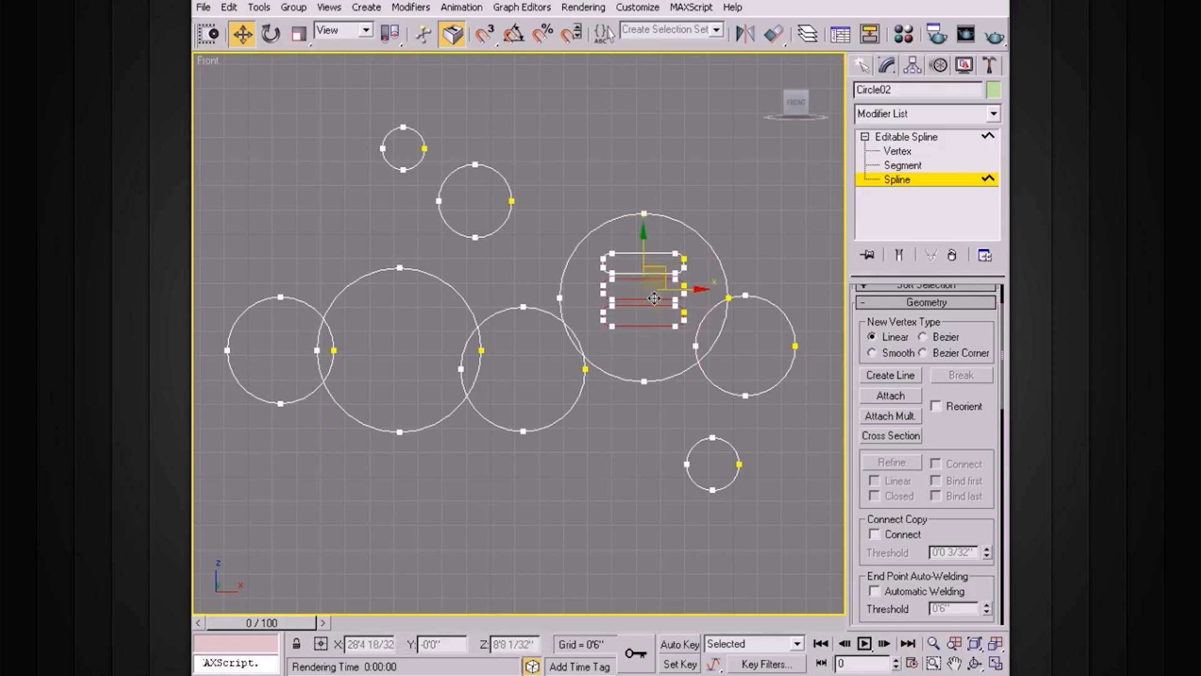
ctrl+click(638, 269)
key(e)
key(r)
drag(647, 266, 645, 225)
key(w)
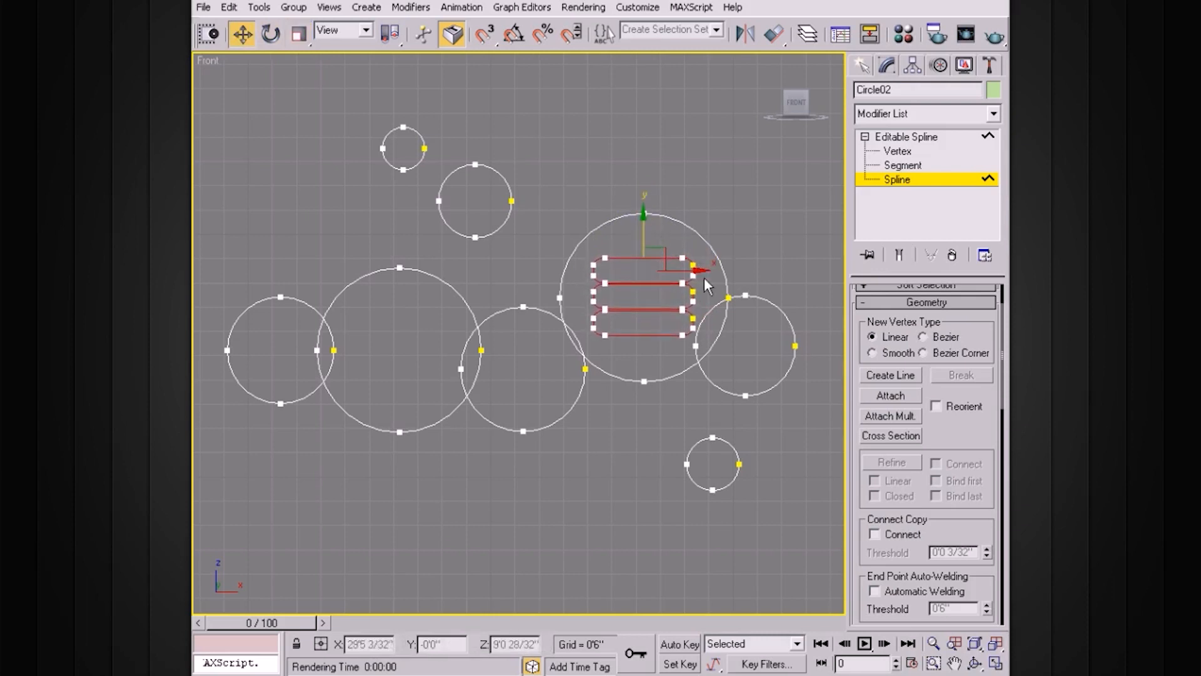
drag(701, 271, 704, 270)
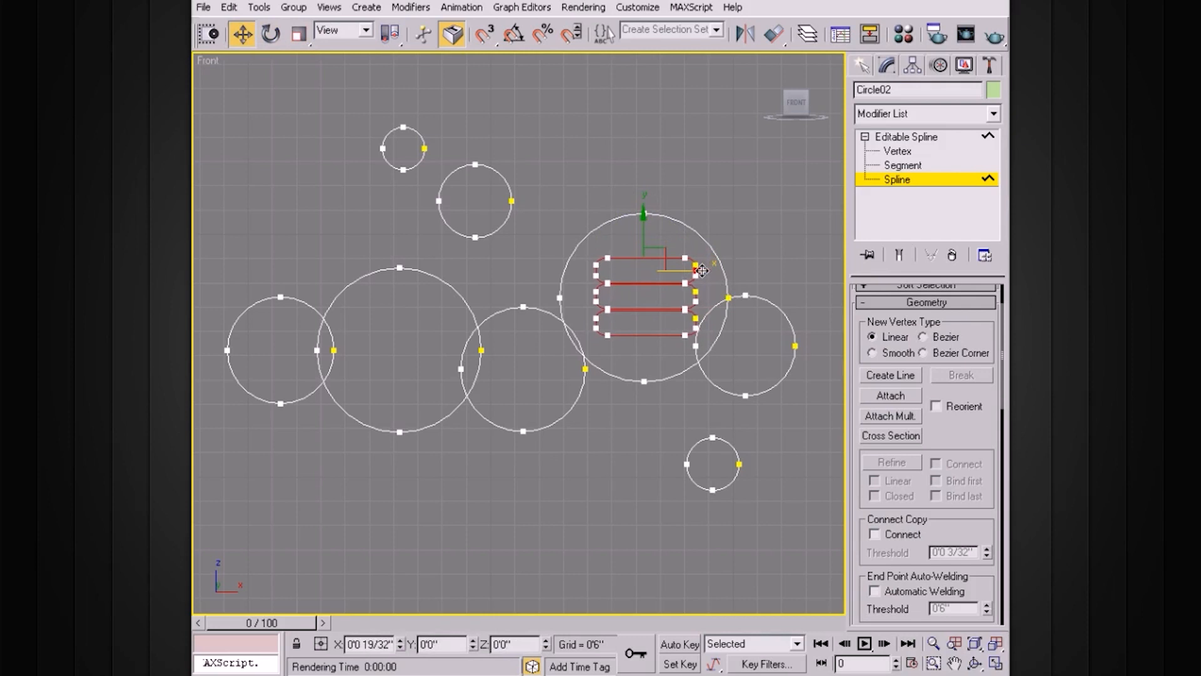
click(906, 137)
click(864, 136)
click(753, 220)
Even out the gaps between the three bars by moving the top one up 19/32", the bottom one down and the middle one slightly down
scroll(691, 279, up, 8)
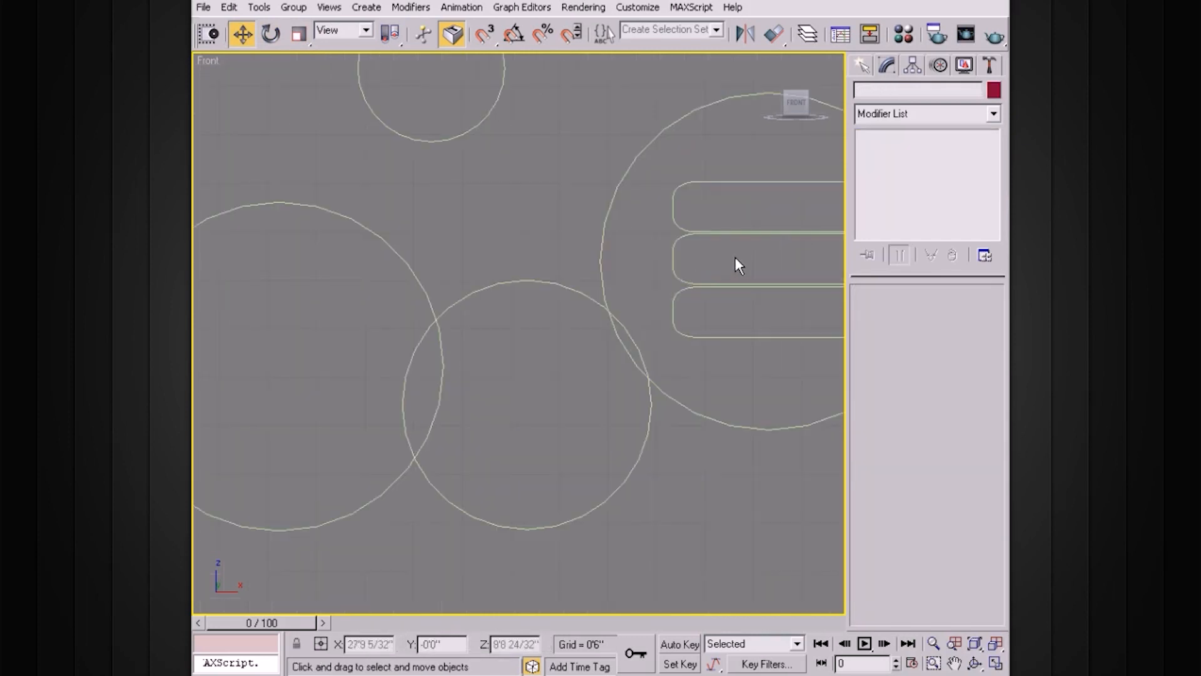
click(671, 198)
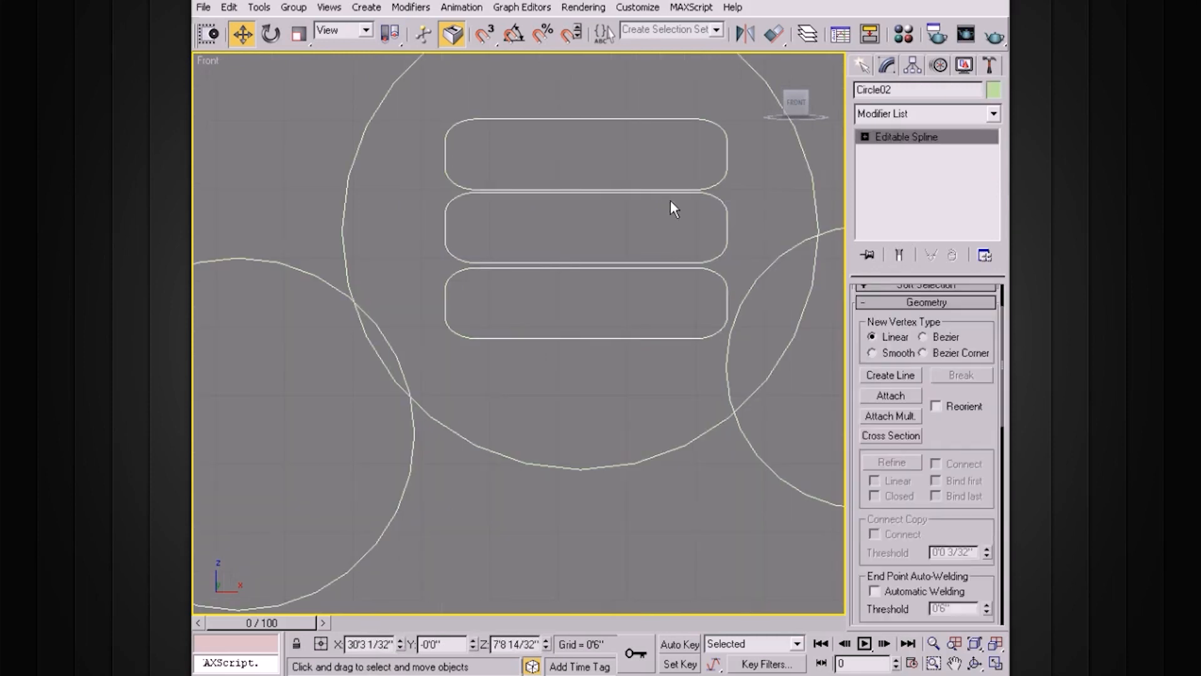
key(3)
click(674, 118)
drag(586, 102, 589, 92)
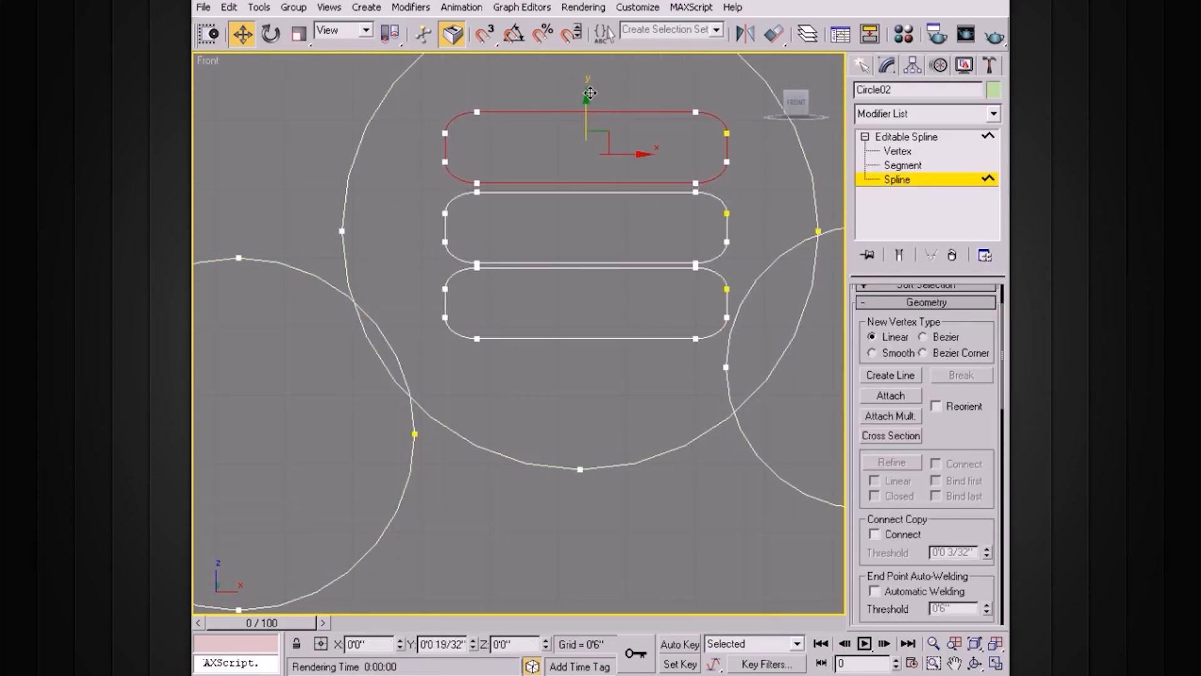
click(597, 266)
drag(587, 244, 587, 253)
click(585, 192)
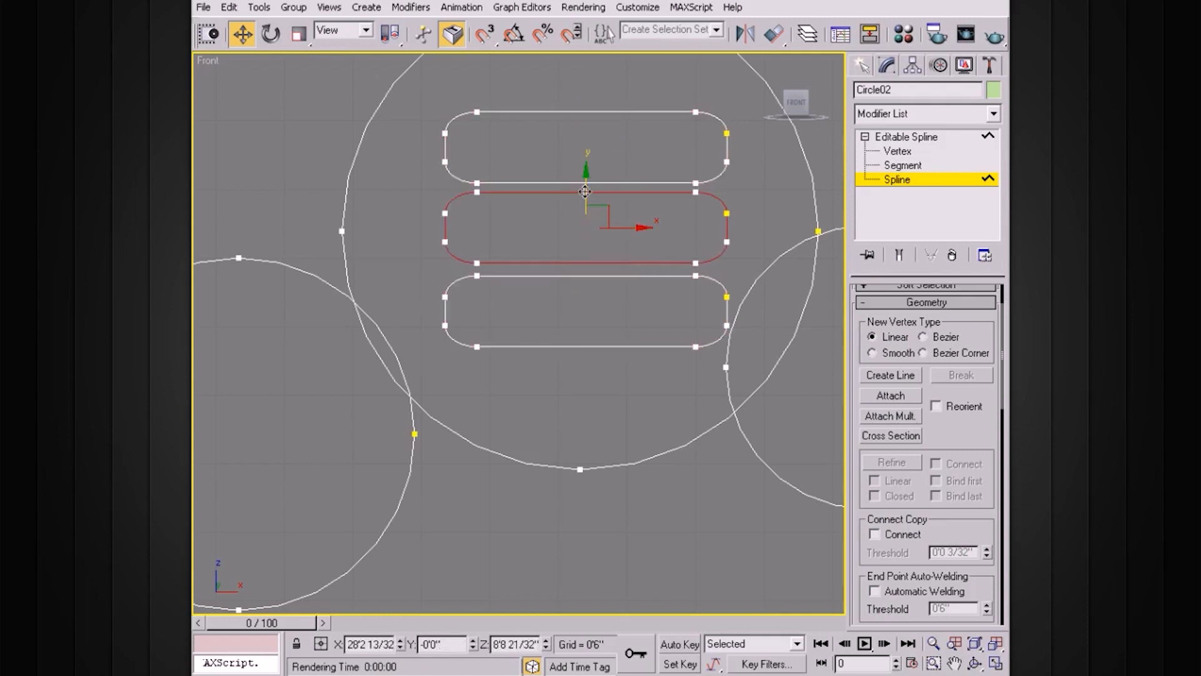
drag(586, 175, 587, 176)
Lengthen all three bars by moving their right-end vertices outward to the right and their left-end vertices outward to the left
click(743, 214)
drag(670, 81, 741, 361)
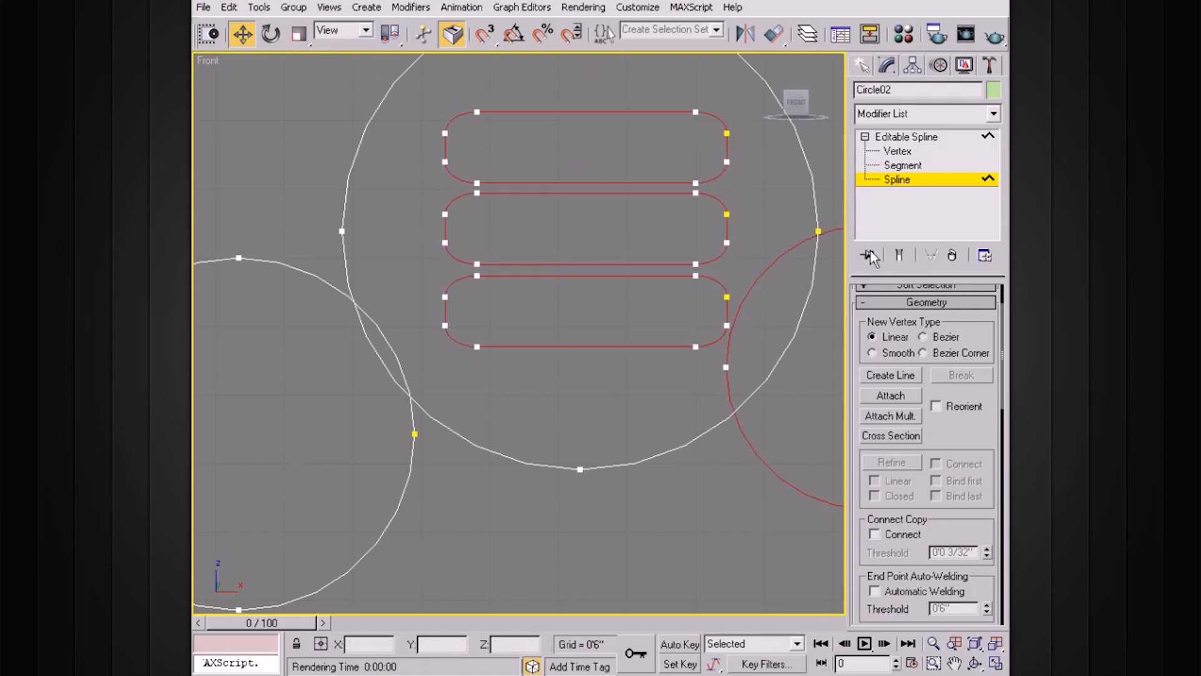
click(904, 151)
drag(662, 92, 752, 342)
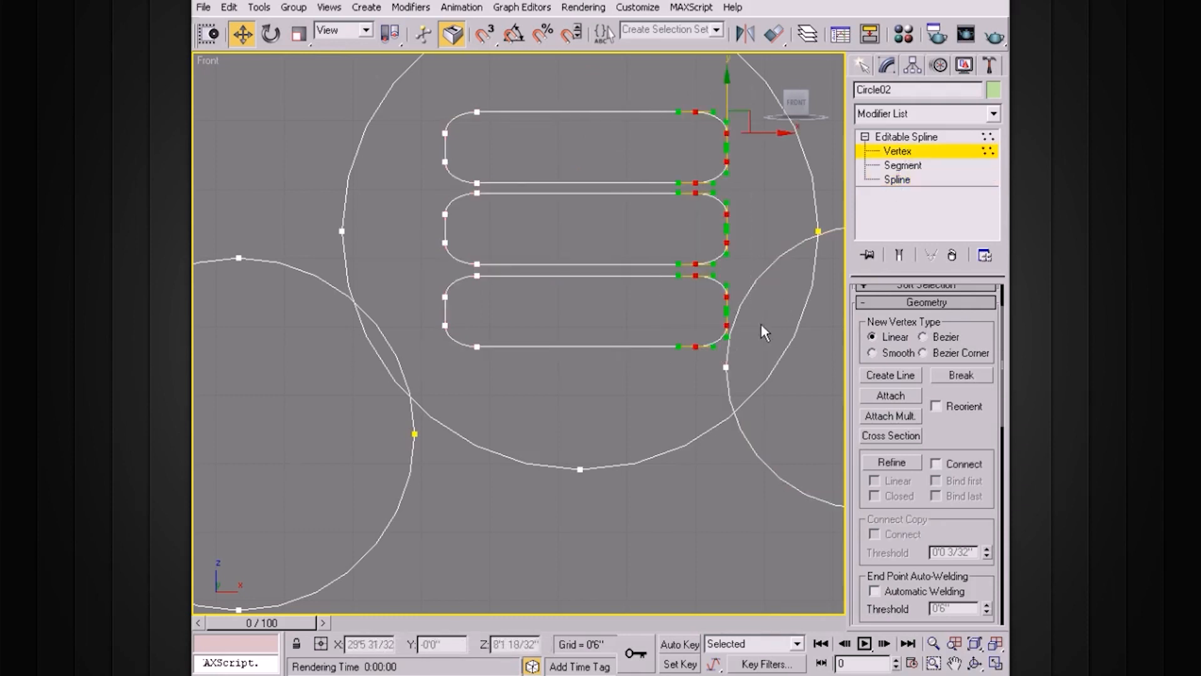
drag(781, 132, 800, 133)
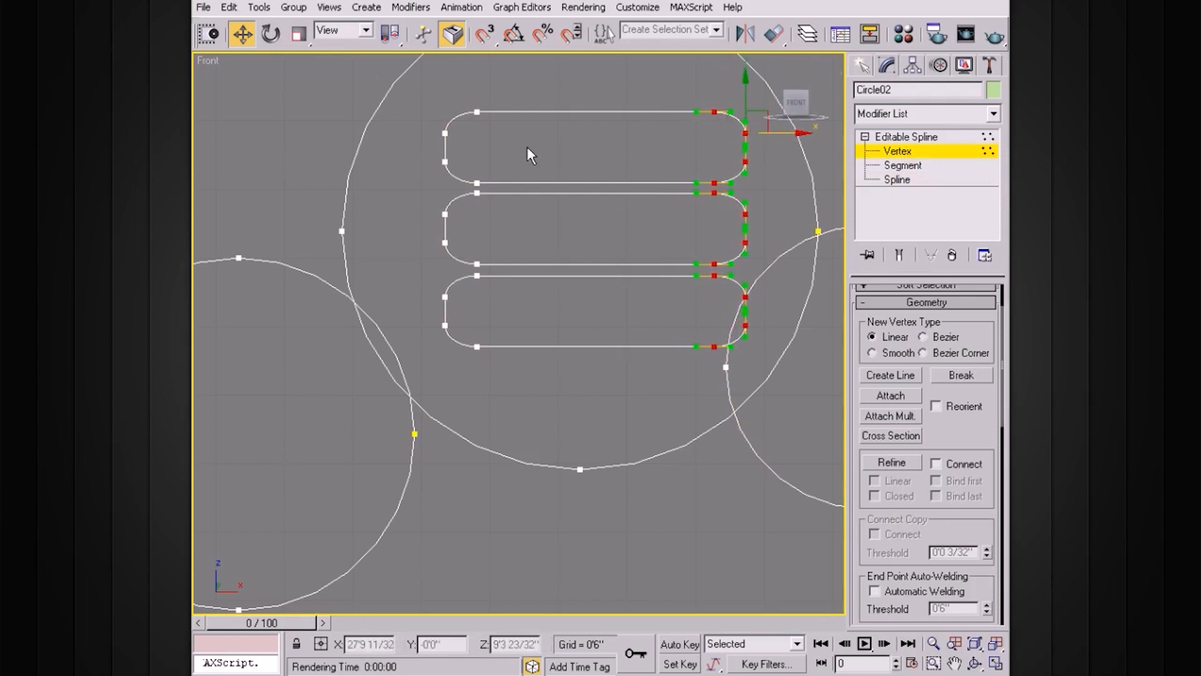
drag(449, 323, 469, 324)
click(888, 134)
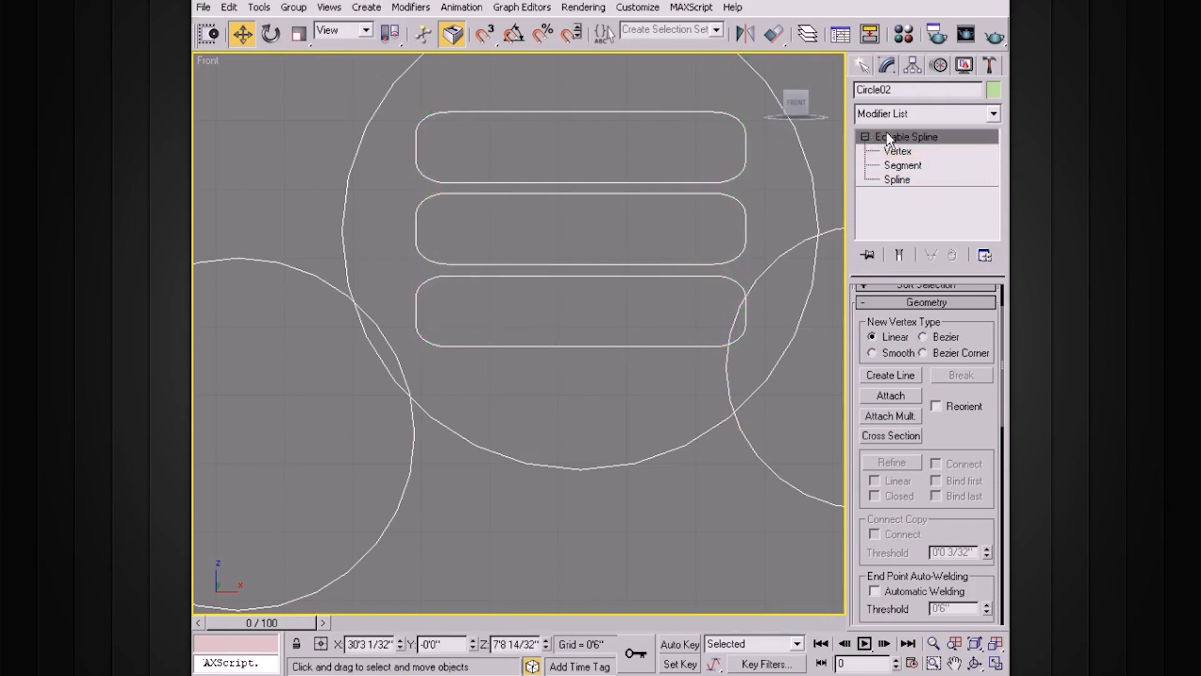
At Spline level, copy the middle bar into the row's other large circle on the left and lower it toward the centre
scroll(778, 254, down, 5)
middle_drag(622, 294, 744, 293)
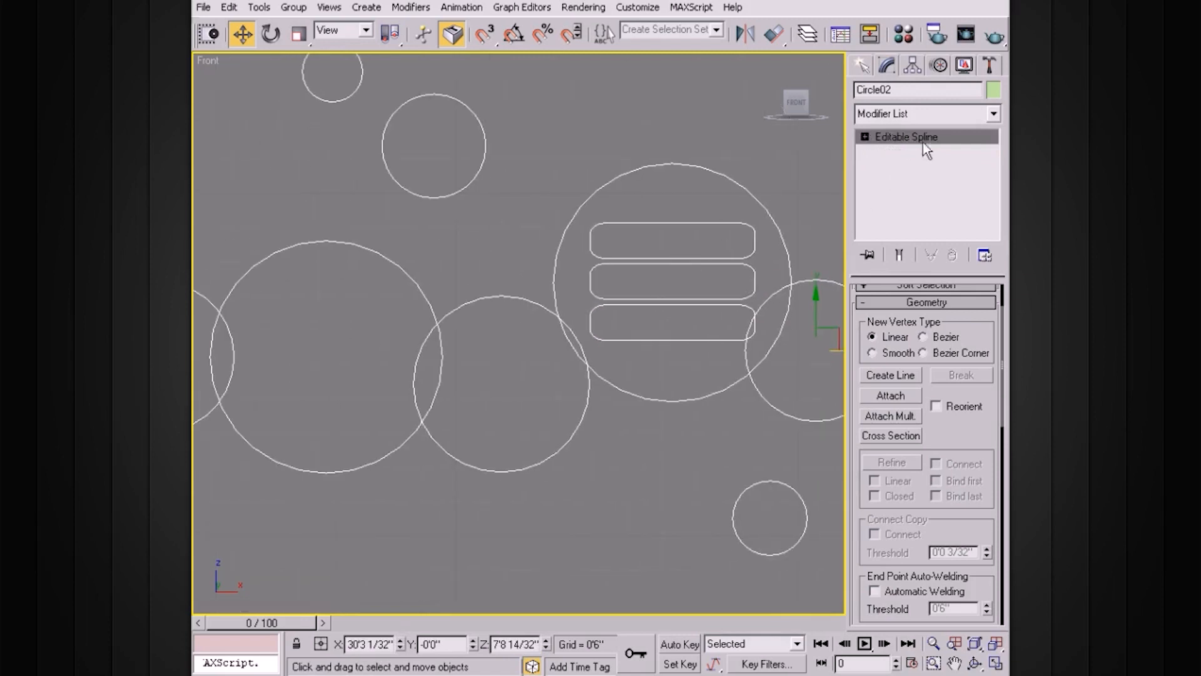
click(865, 137)
click(905, 179)
click(684, 265)
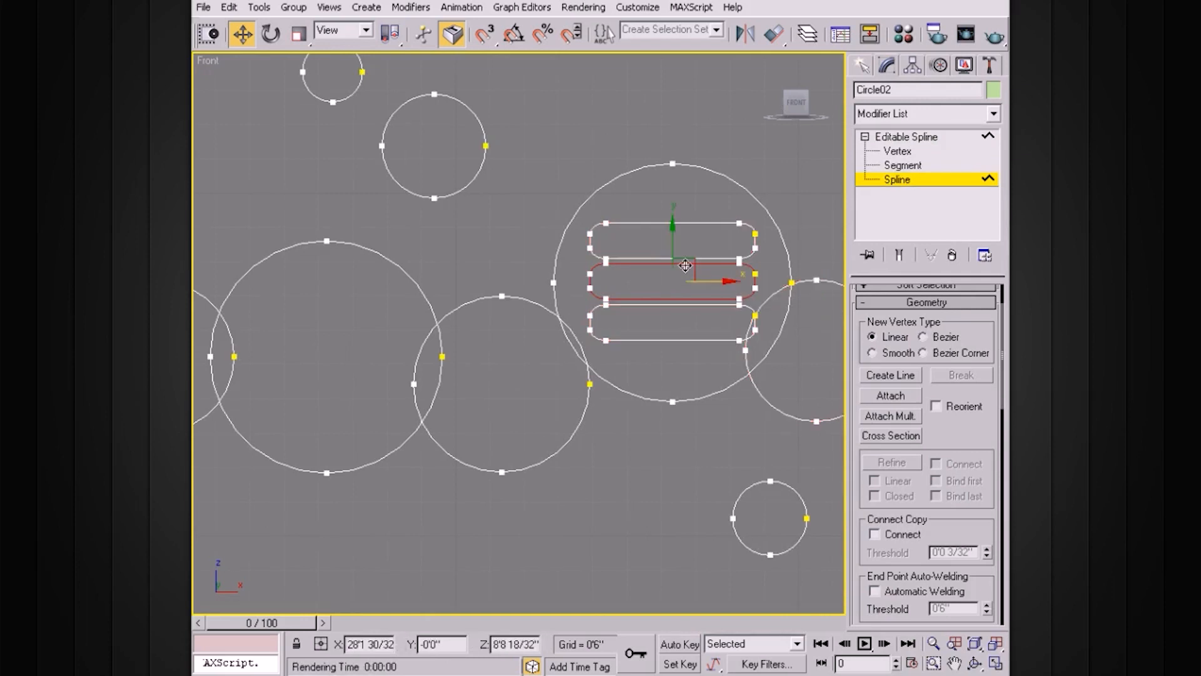
drag(726, 281, 380, 309)
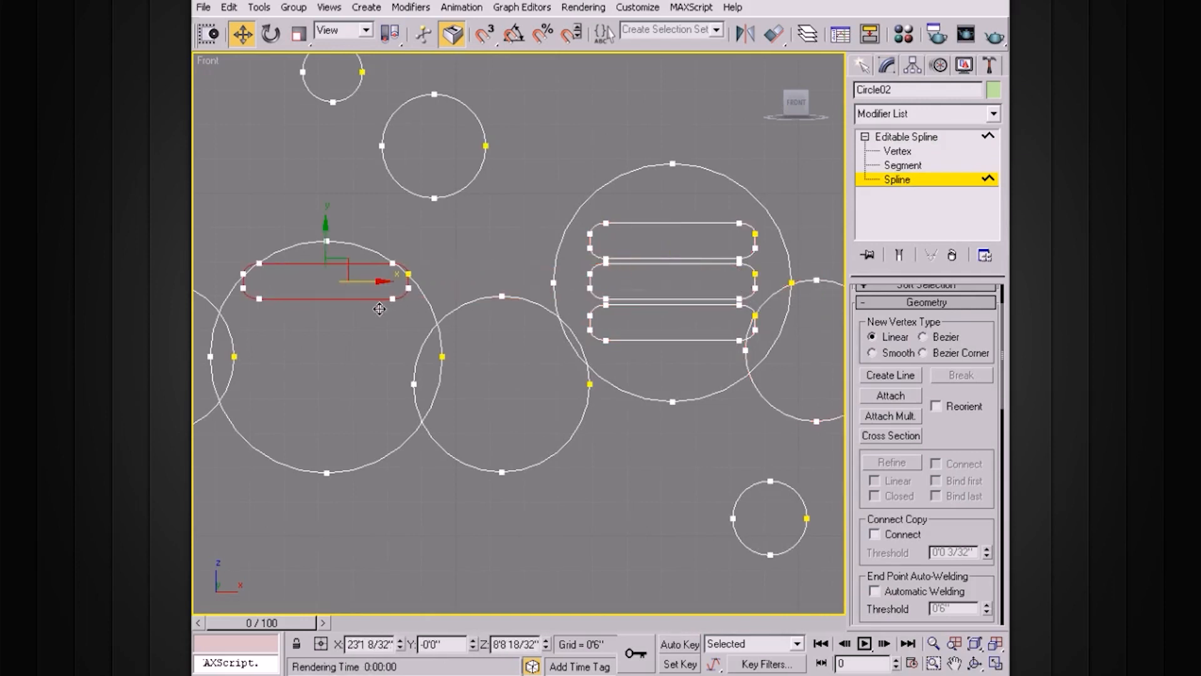
drag(329, 241, 329, 283)
Scale the copied bar down slightly and duplicate it directly below inside the same circle
key(e)
key(r)
drag(388, 324, 380, 324)
key(w)
drag(323, 270, 319, 323)
click(527, 292)
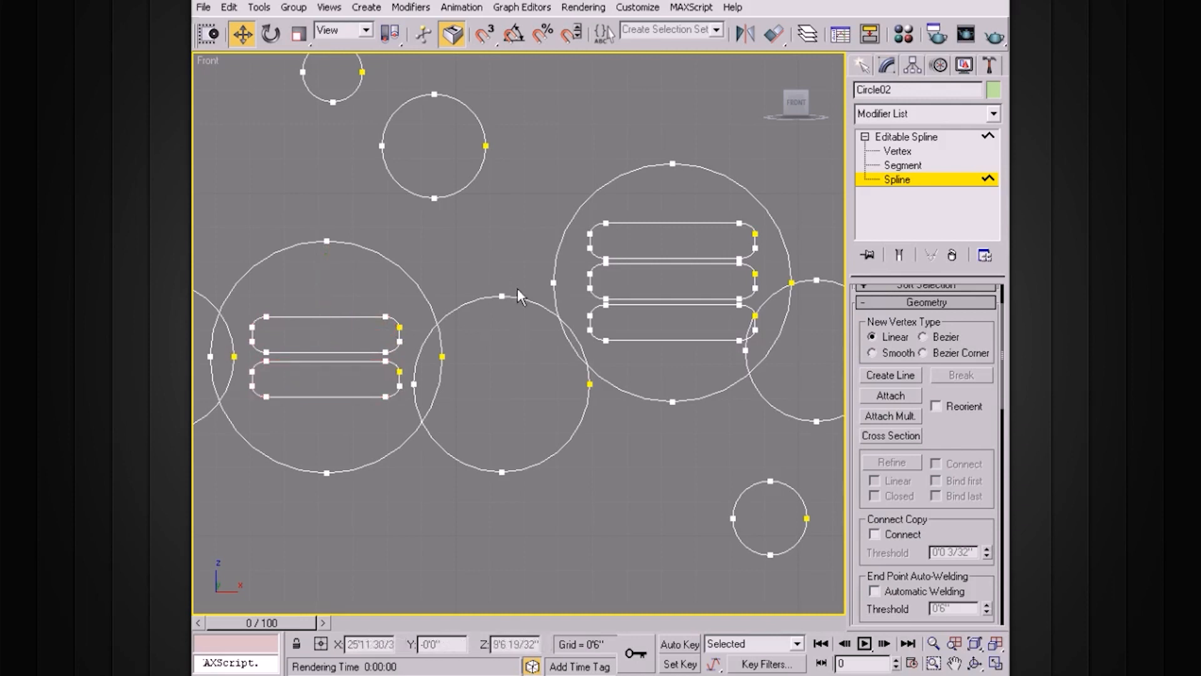
Finish the Spline-level editing and draw a circle of about 8 14/32" radius centred inside the row's rightmost circle
scroll(527, 290, down, 2)
middle_drag(552, 268, 580, 268)
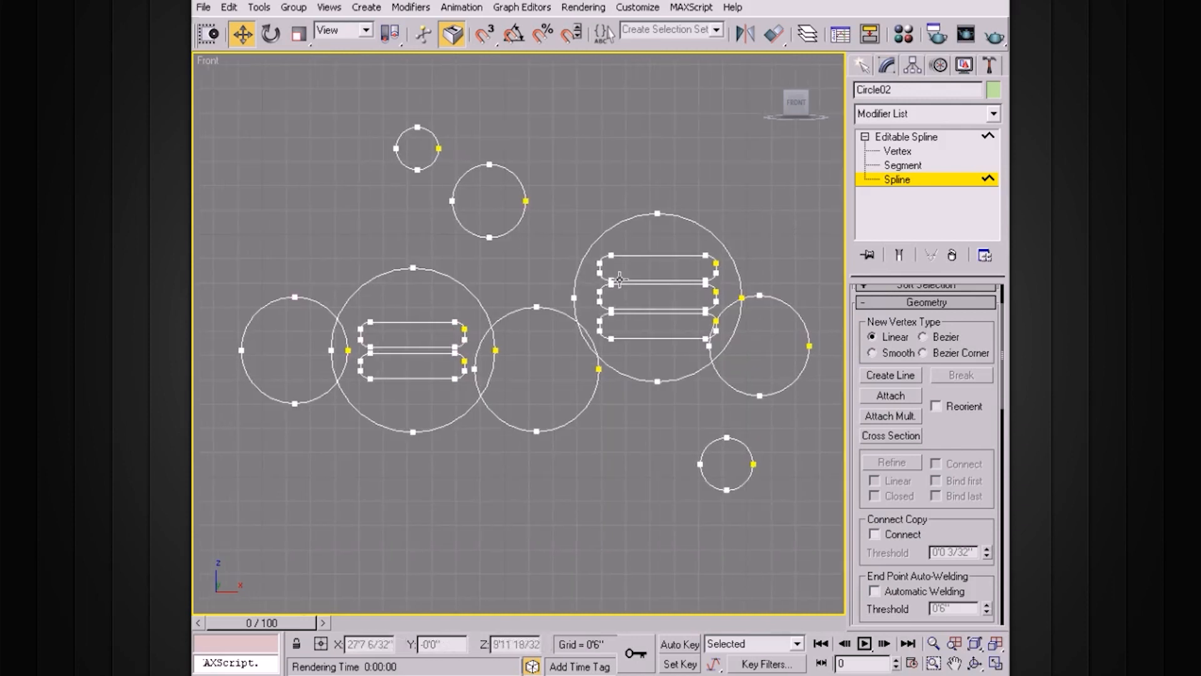
middle_drag(811, 299, 668, 296)
scroll(718, 287, up, 2)
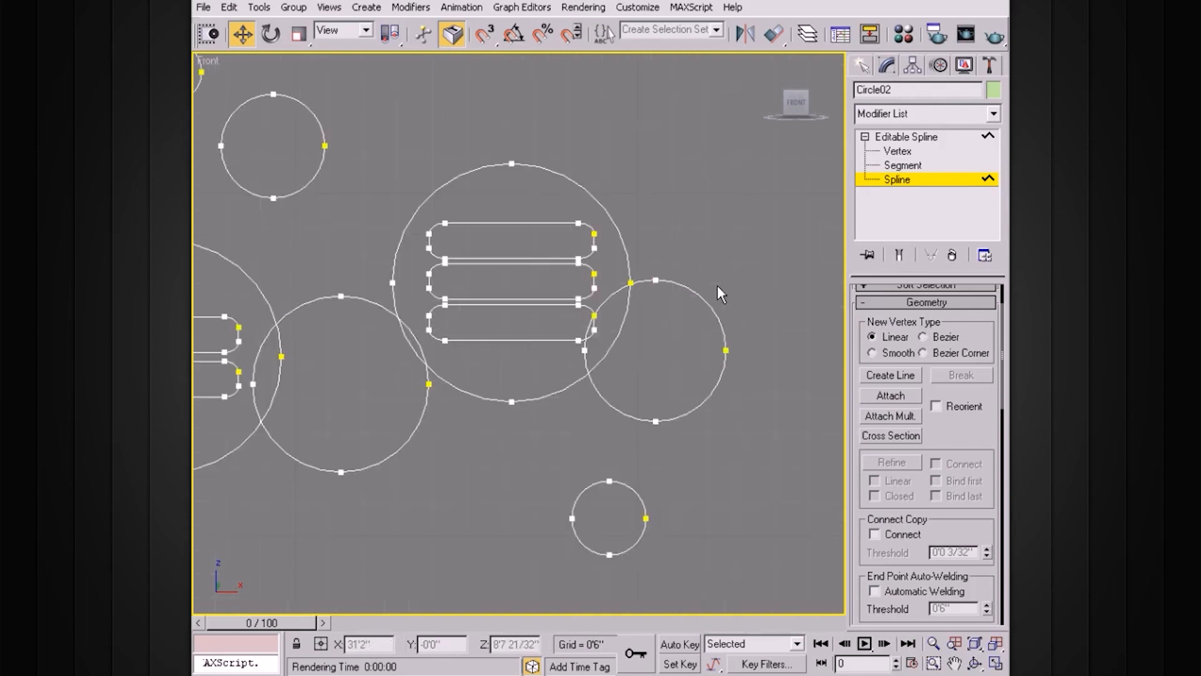
middle_drag(742, 294, 647, 275)
click(904, 137)
click(864, 136)
click(862, 65)
click(895, 211)
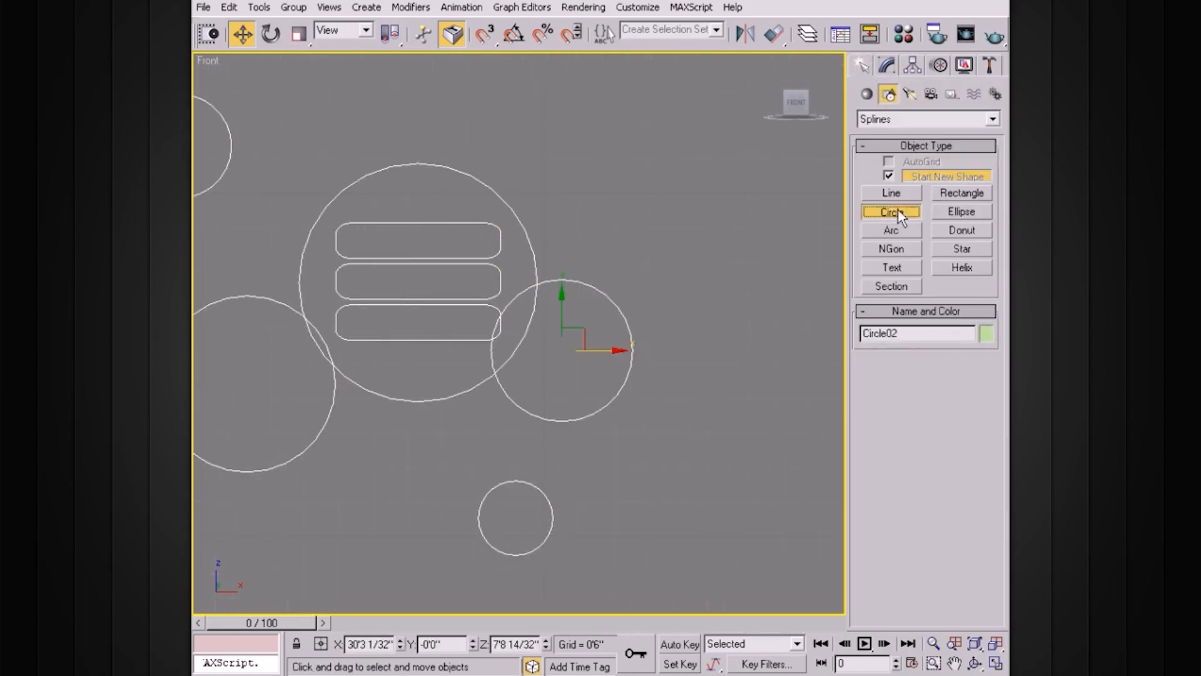
drag(563, 350, 537, 309)
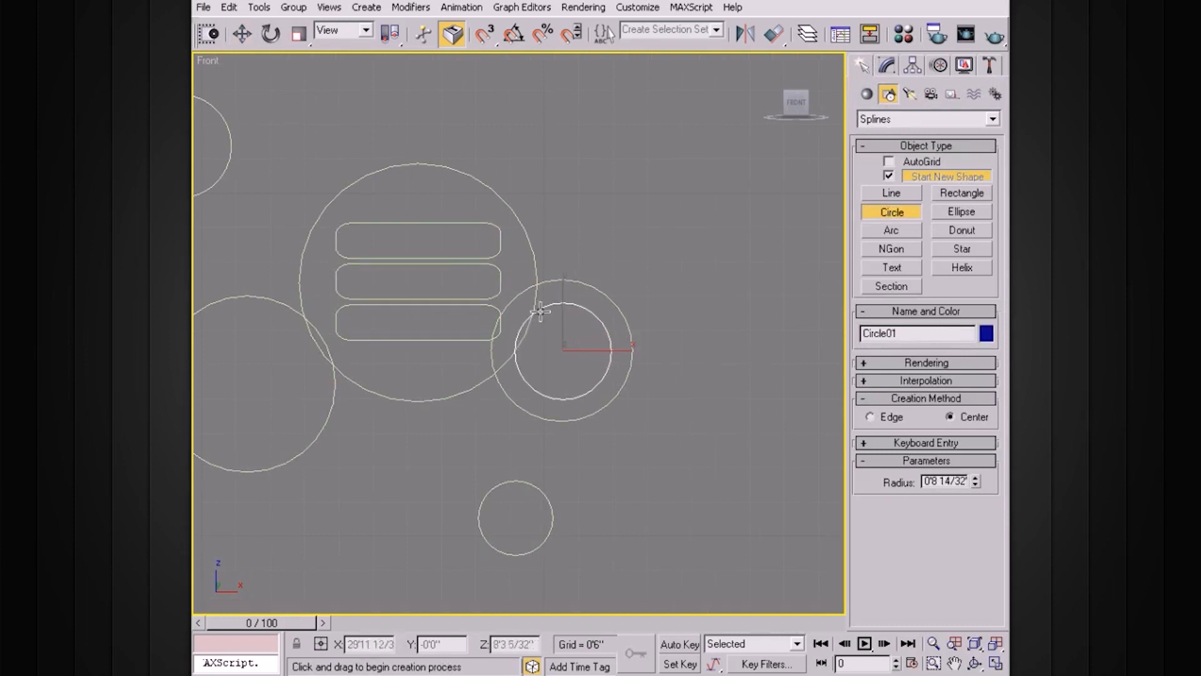
key(w)
drag(614, 353, 616, 352)
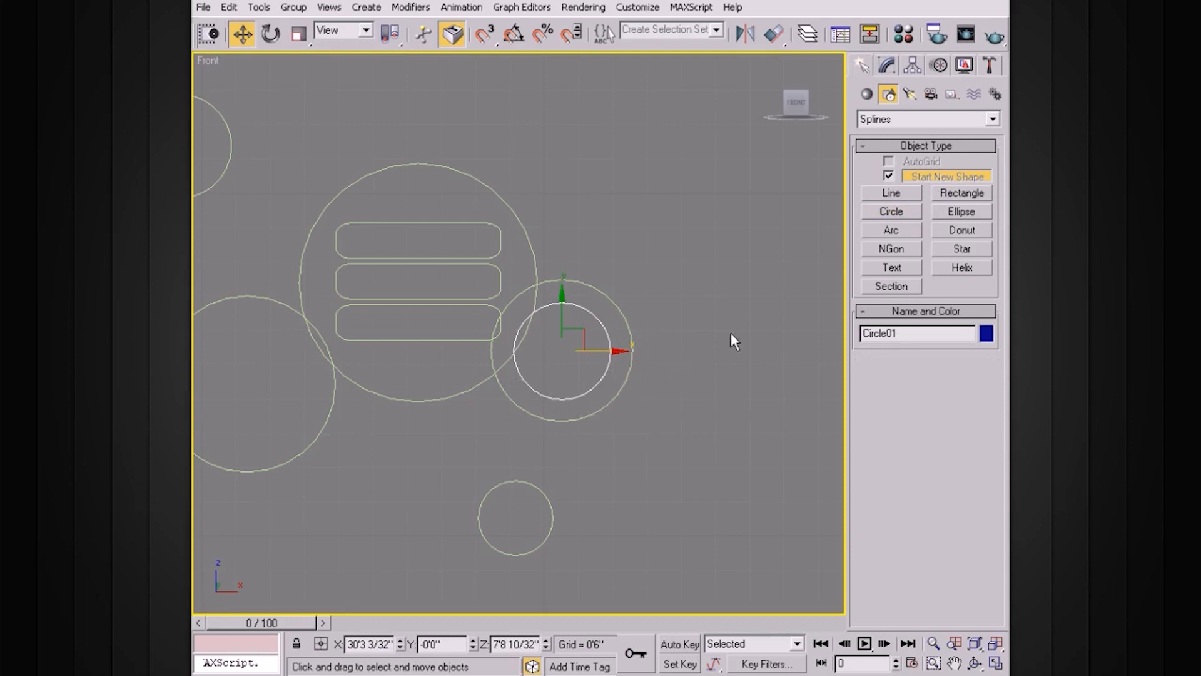
With Start New Shape off, add a rectangle about 10 28/32" long and 2'2 19/32" wide across the new circle's lower part
click(888, 177)
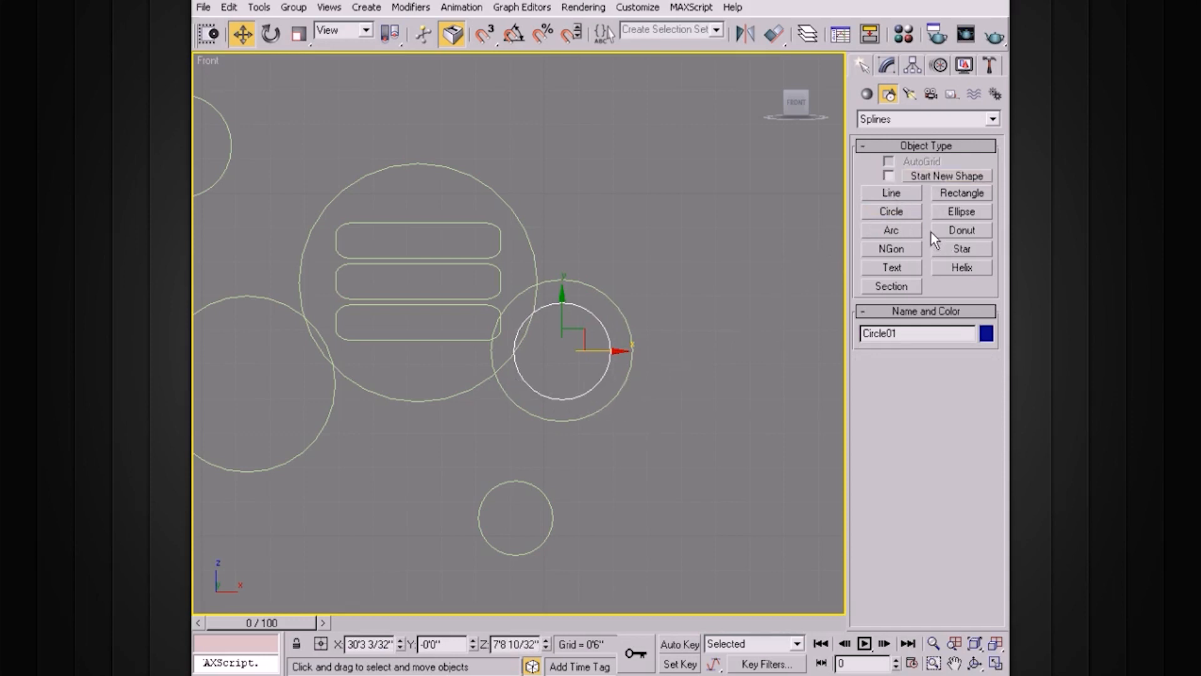
click(941, 195)
drag(494, 381, 646, 443)
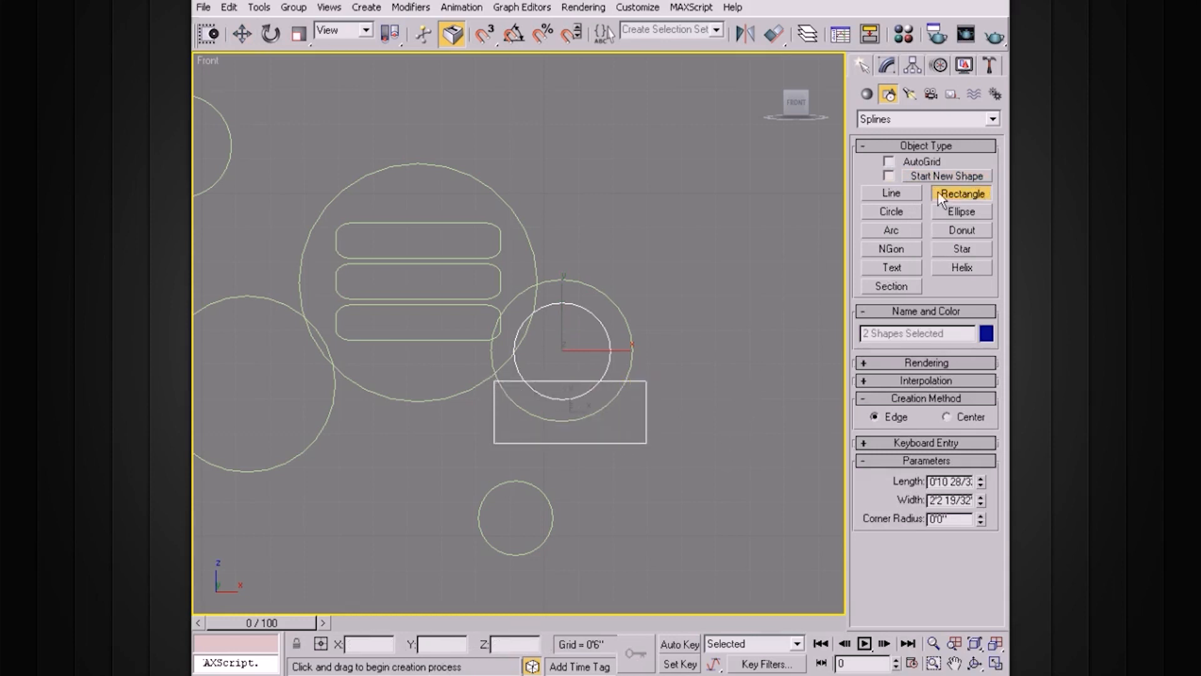
At Spline level of the new circle shape, shift the rectangle slightly down and to the left
click(886, 65)
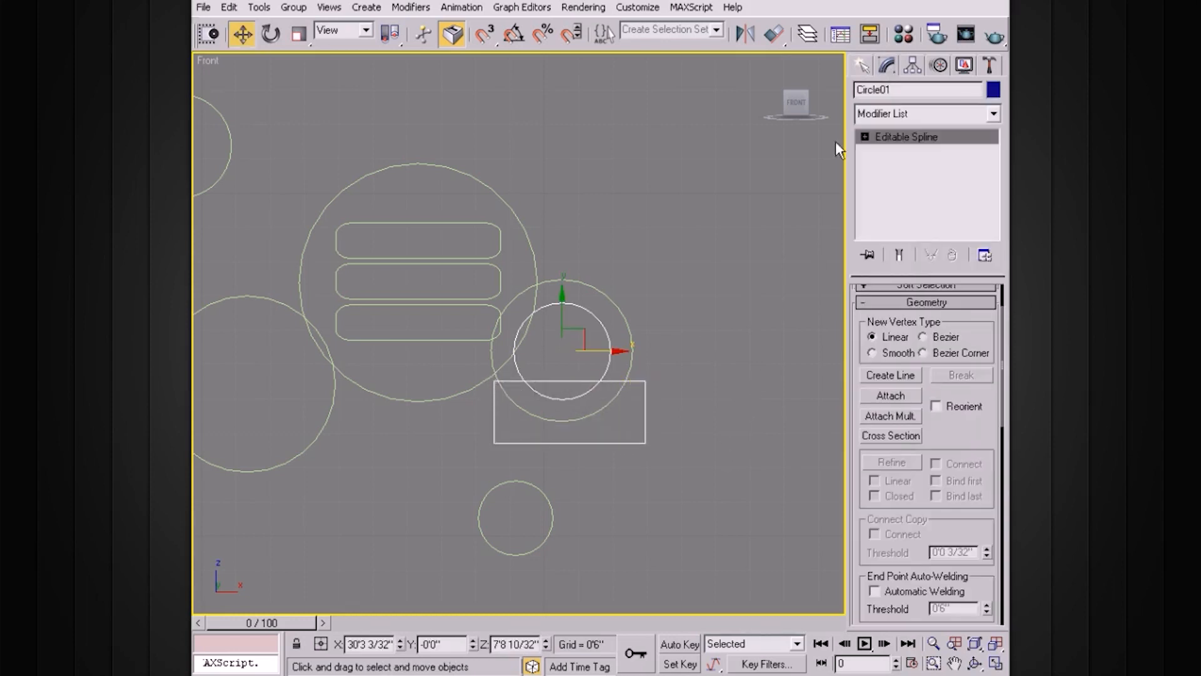
click(670, 348)
click(610, 348)
click(865, 136)
click(919, 179)
click(603, 383)
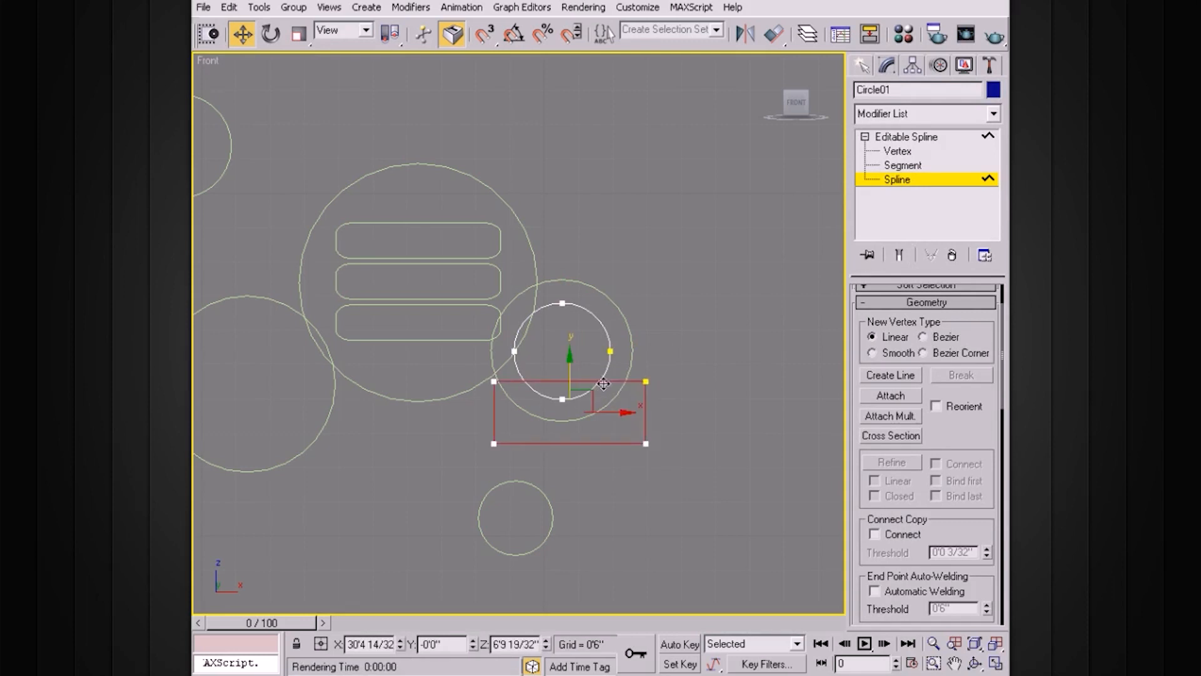
drag(571, 363, 571, 371)
drag(622, 420, 613, 420)
Subtract the rectangle from the inner circle with a Boolean to flatten its bottom, and exit sub-object editing
click(592, 320)
click(595, 319)
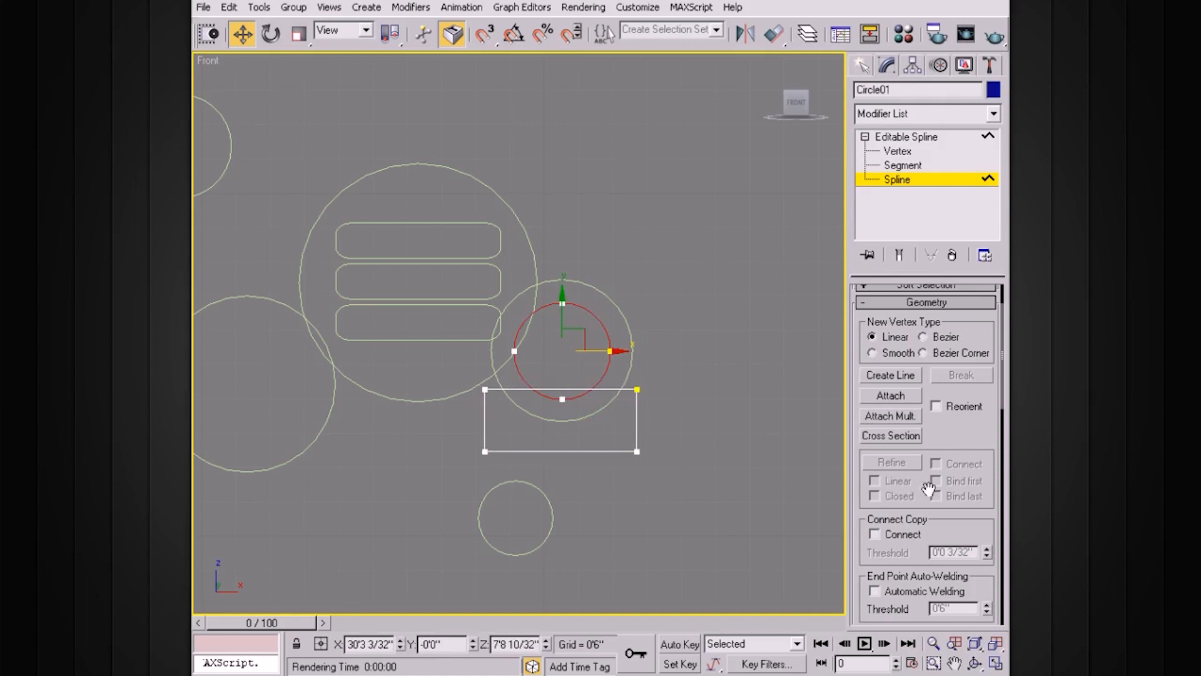
drag(970, 442, 955, 177)
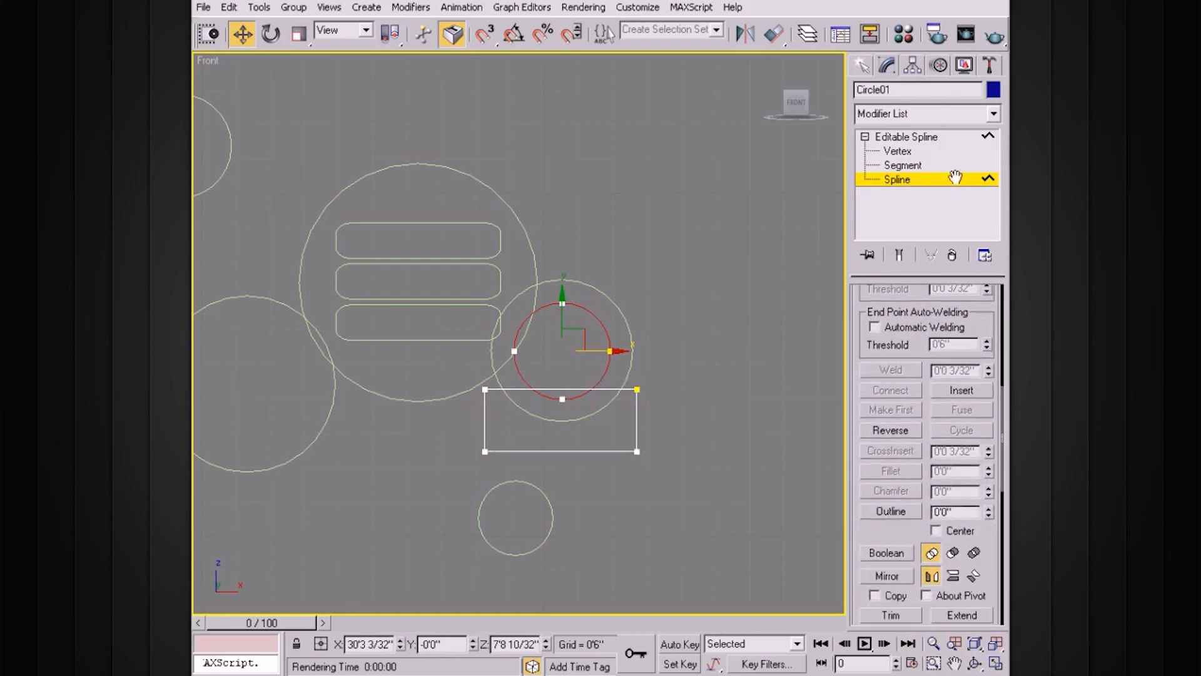
click(952, 552)
click(888, 554)
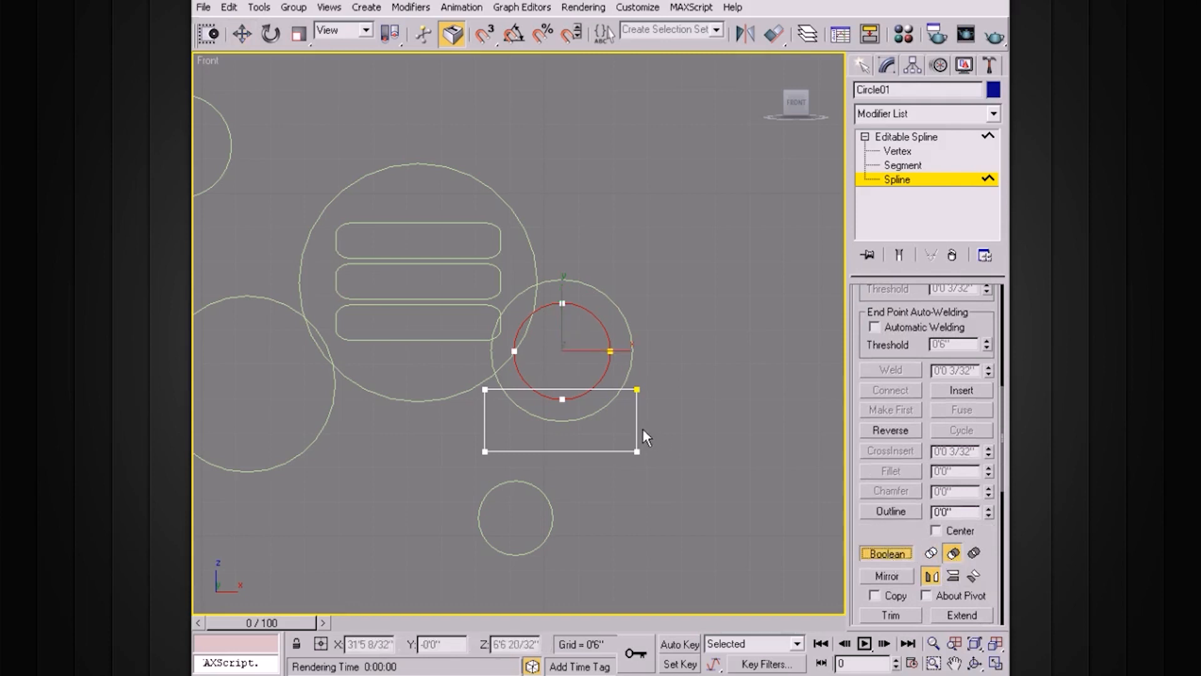
click(638, 404)
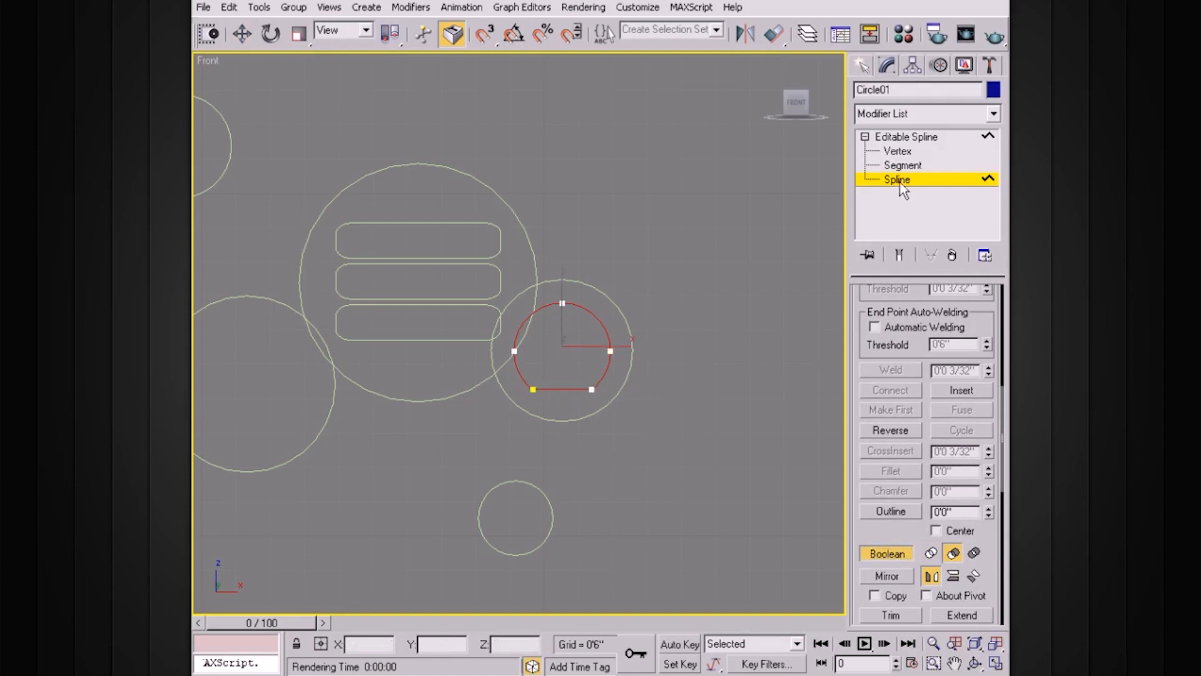
click(912, 150)
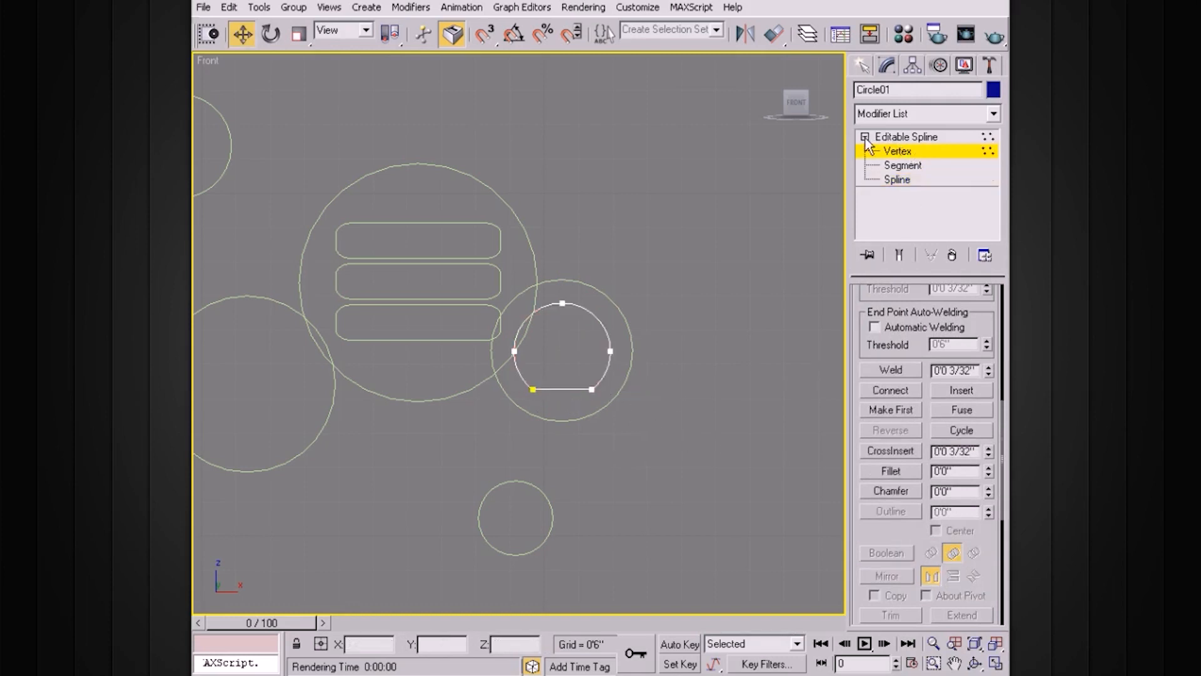
click(865, 138)
click(887, 138)
Copy the flat-bottomed circle into the row's middle plain circle, centre it there and scale it up to fit
click(734, 322)
scroll(736, 323, down, 4)
middle_drag(623, 348, 753, 349)
click(692, 344)
shift+drag(723, 339, 563, 340)
click(618, 405)
drag(518, 285, 518, 301)
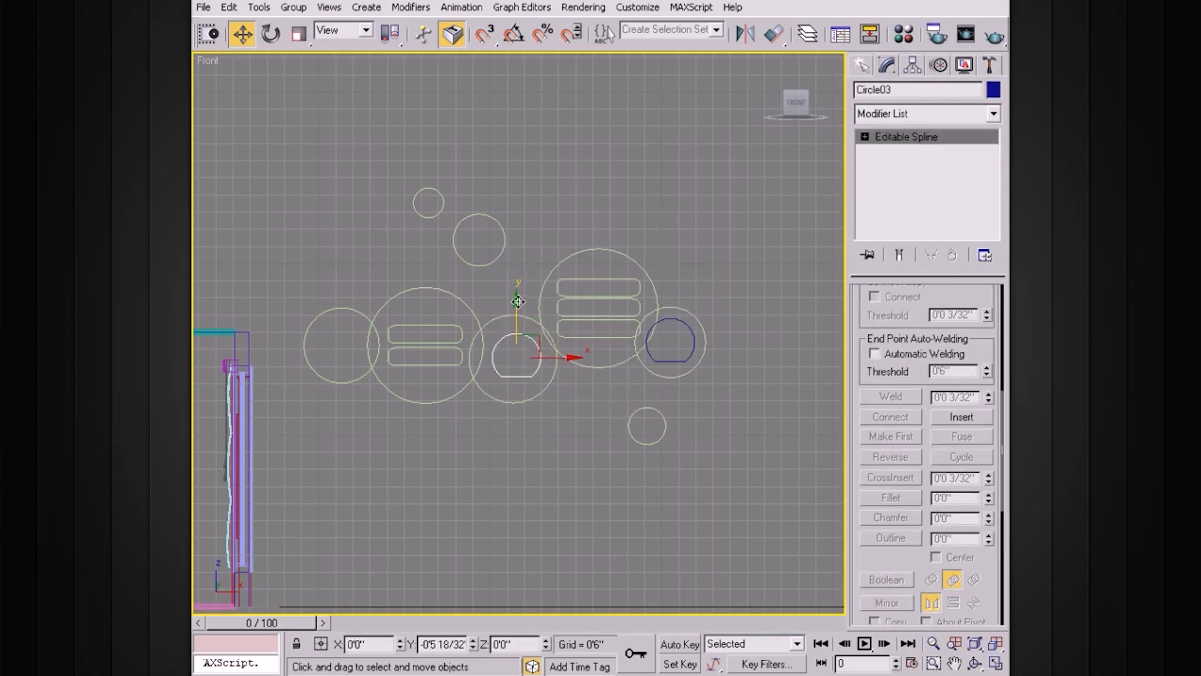
mouse_move(563, 355)
mouse_down()
mouse_move(566, 382)
mouse_move(519, 364)
mouse_move(544, 348)
mouse_up()
scroll(566, 358, up, 4)
key(r)
click(632, 441)
scroll(628, 438, down, 2)
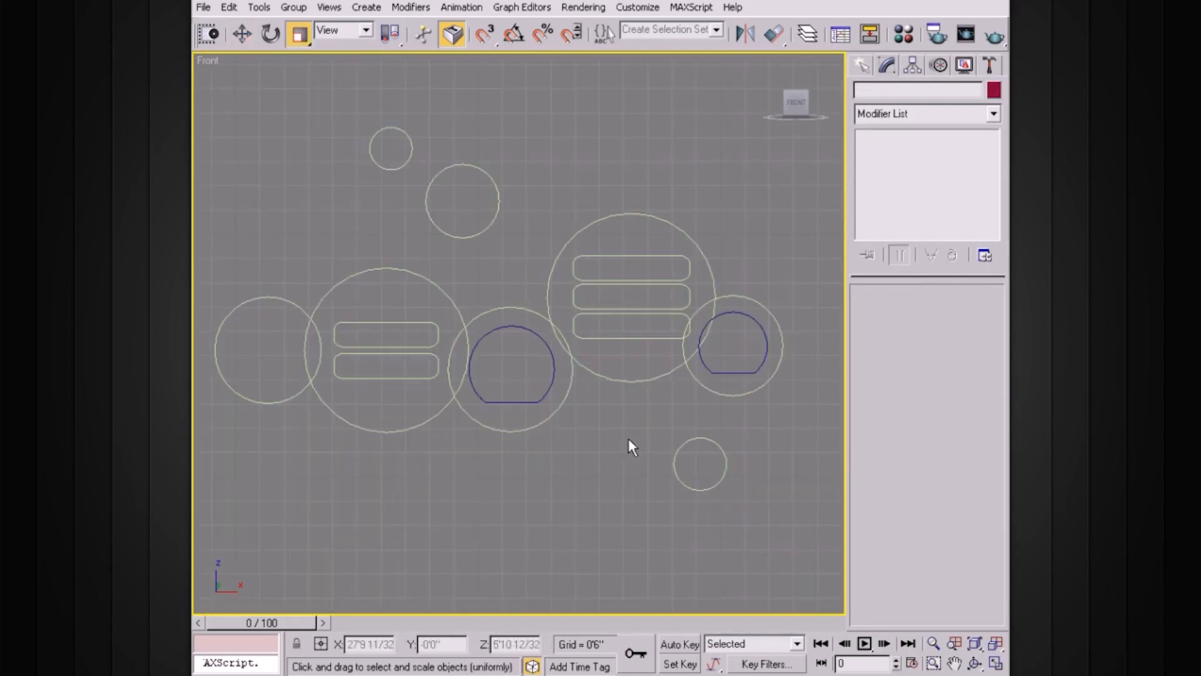
Copy the enlarged flat-bottomed shape into the row's leftmost circle, scale it down to about 80% and centre it
click(549, 378)
middle_drag(593, 391, 670, 384)
key(w)
shift+drag(646, 377, 408, 377)
click(622, 413)
drag(362, 318, 361, 299)
drag(415, 350, 348, 371)
key(e)
key(r)
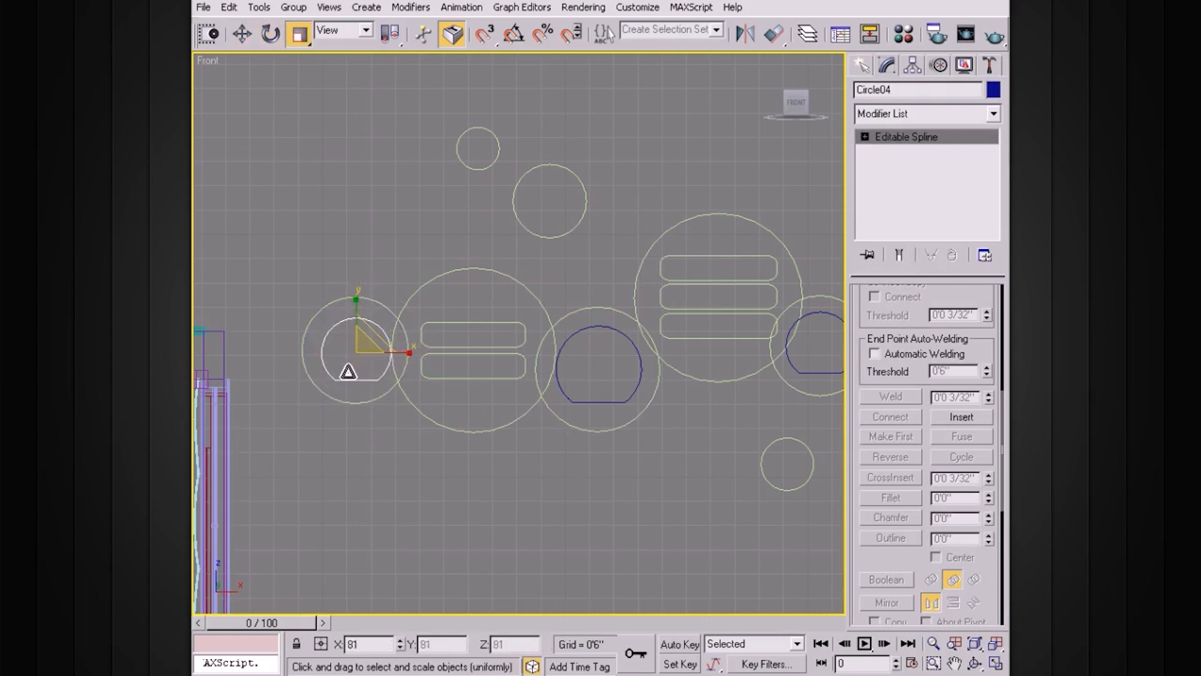
key(w)
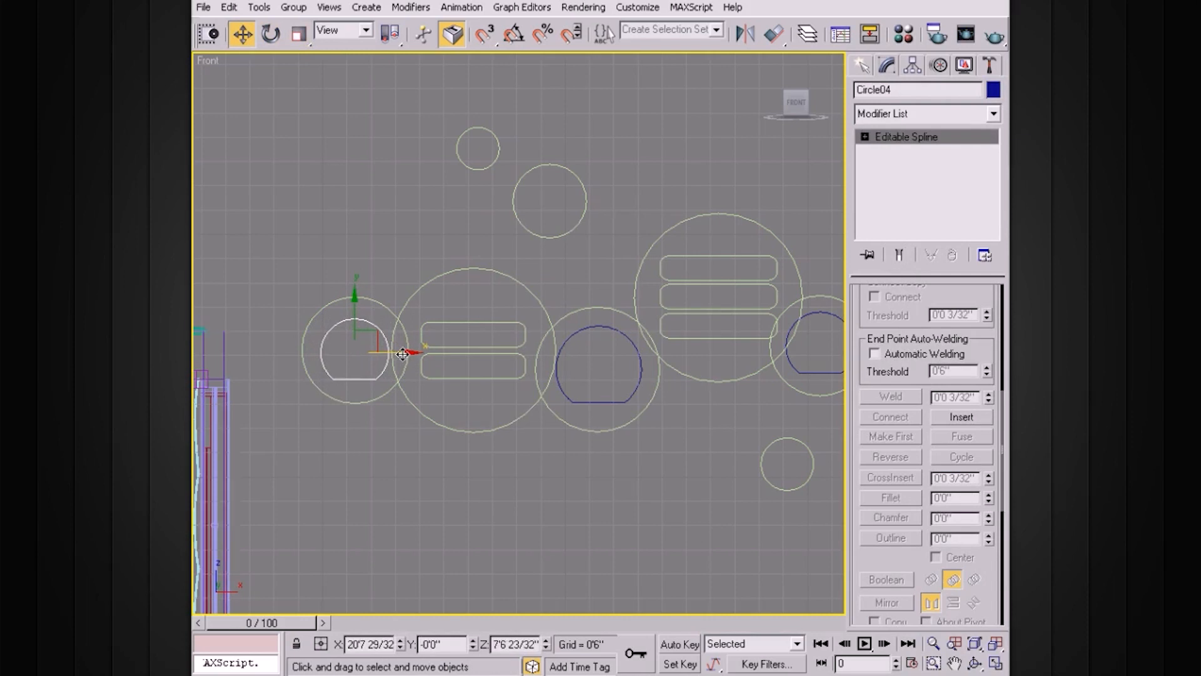
drag(354, 292, 352, 290)
click(496, 273)
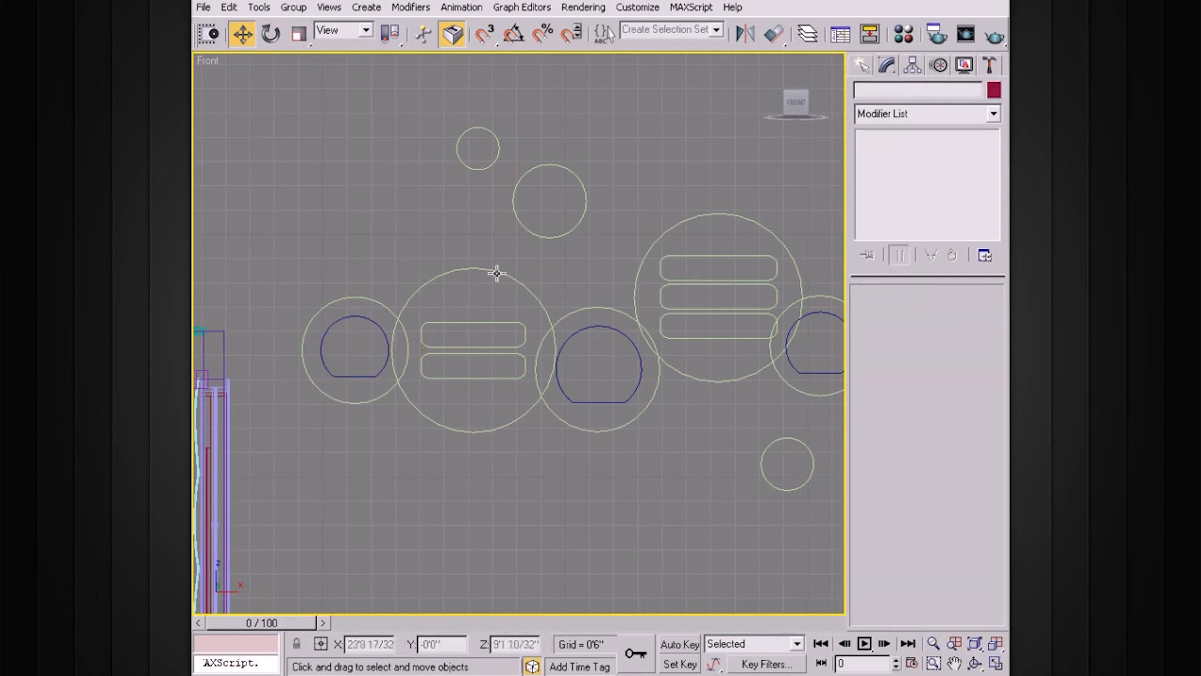
Attach the three flat-bottomed circles to the main spline of circles and bars
scroll(535, 294, down, 2)
middle_drag(611, 300, 564, 286)
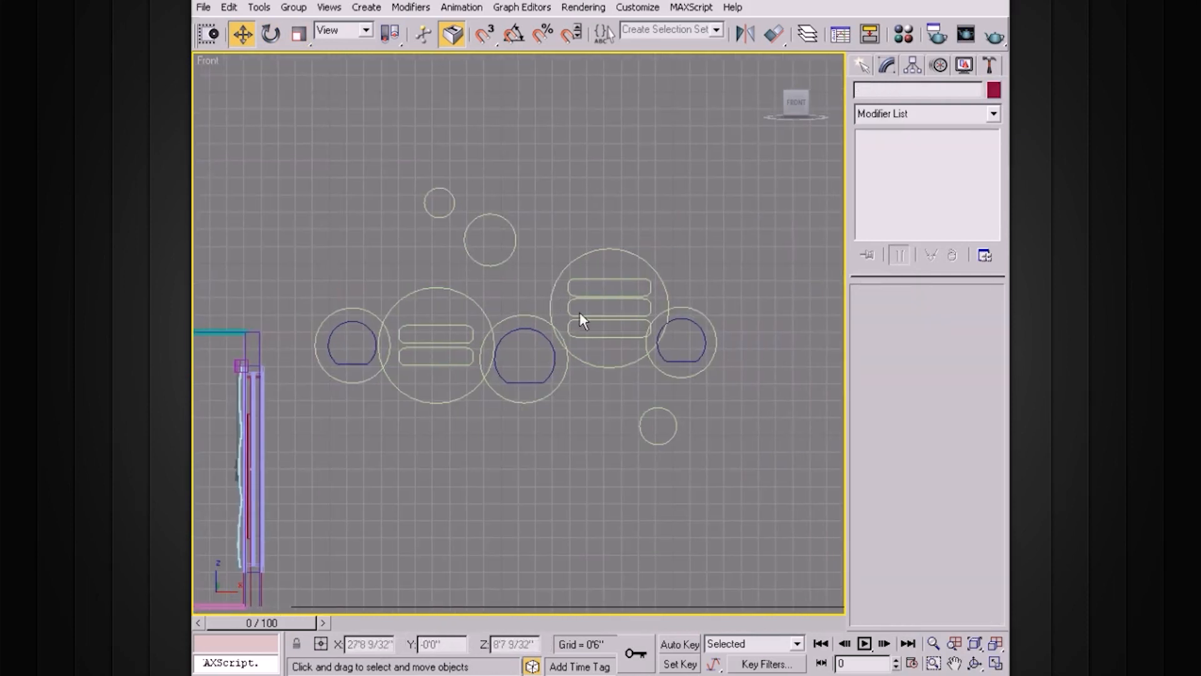
click(694, 309)
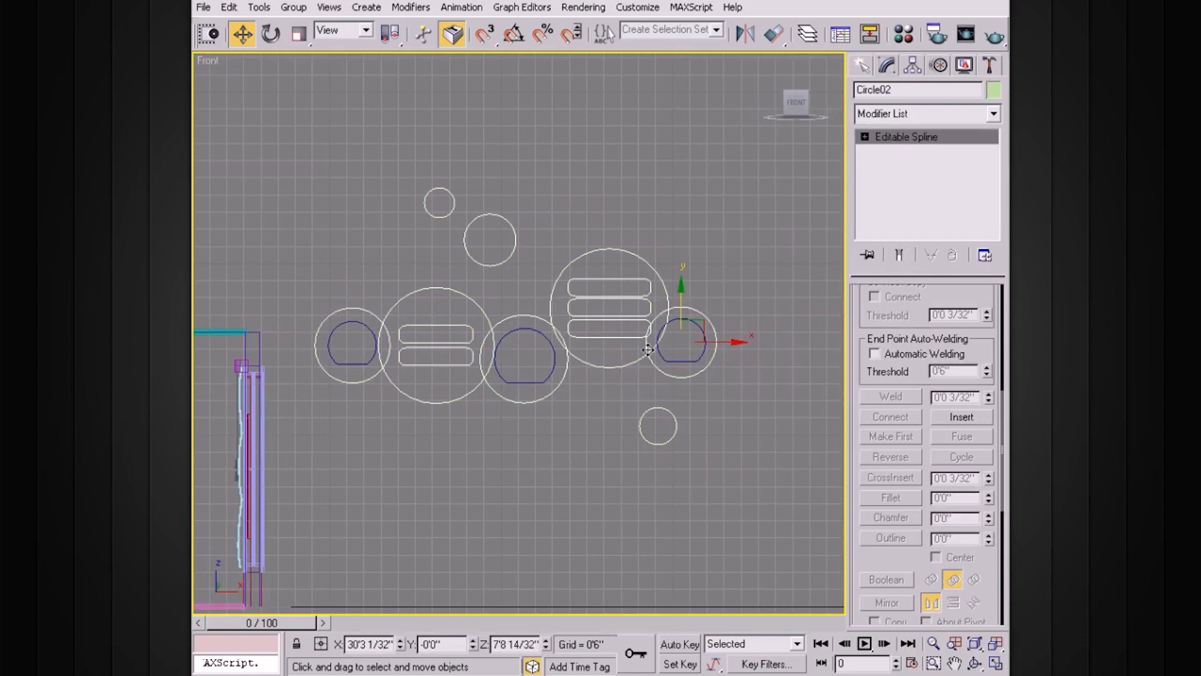
drag(915, 312, 900, 522)
click(910, 369)
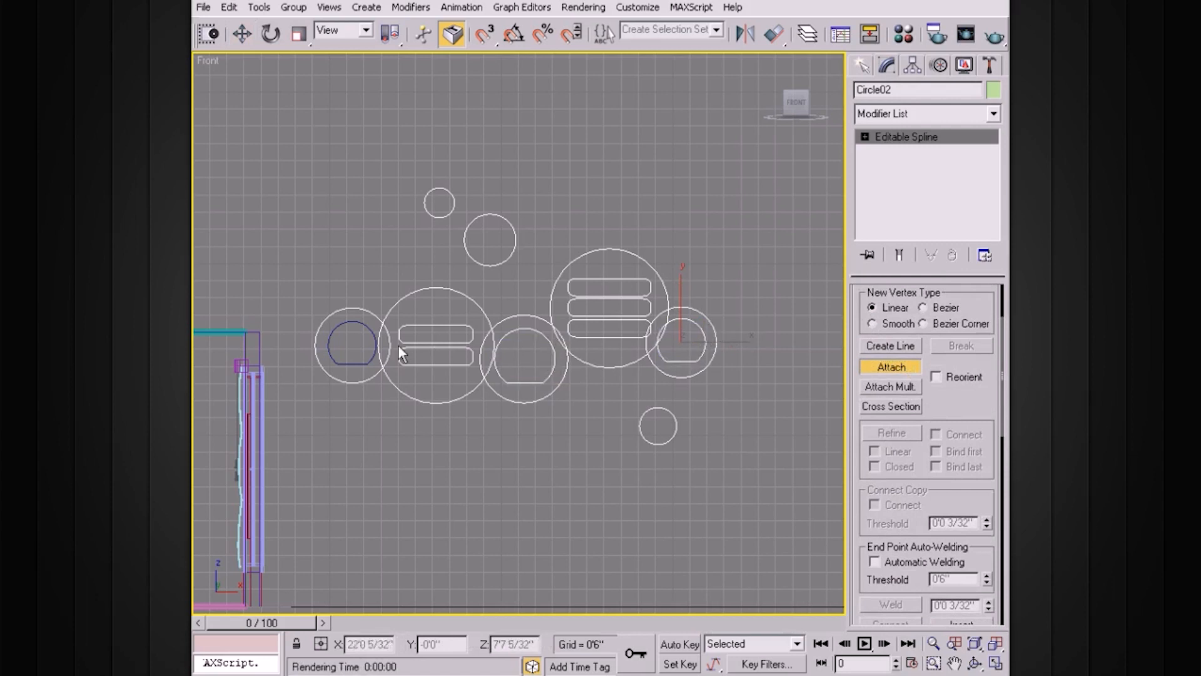
click(370, 355)
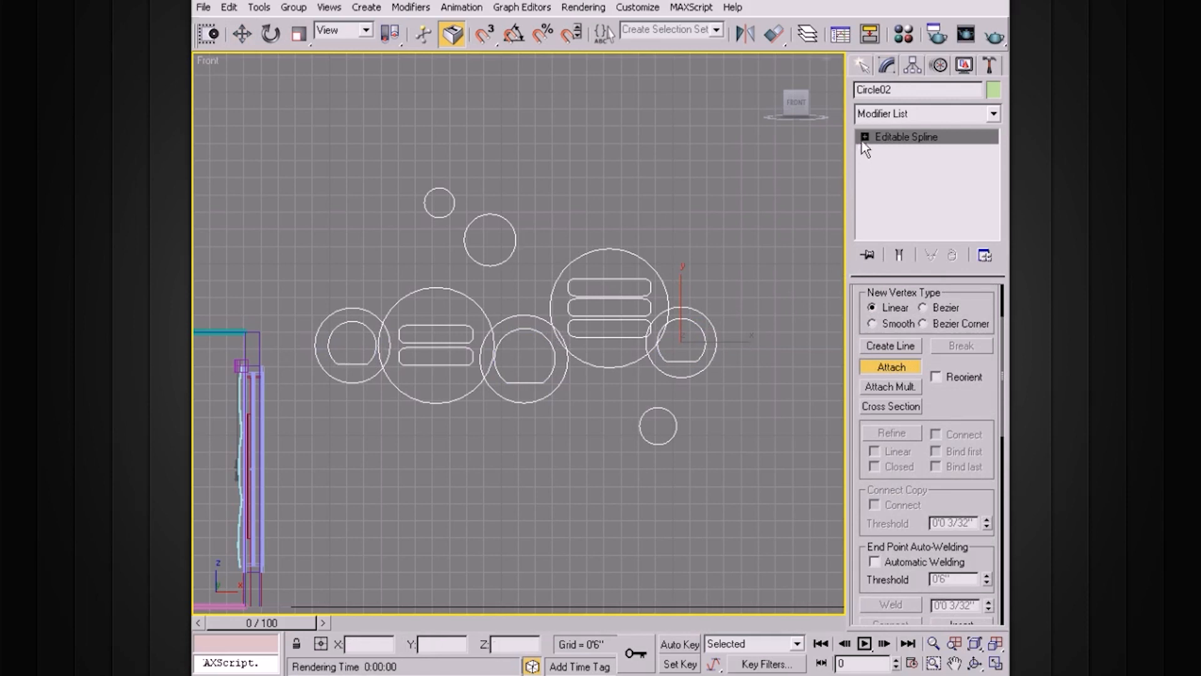
key(w)
click(658, 232)
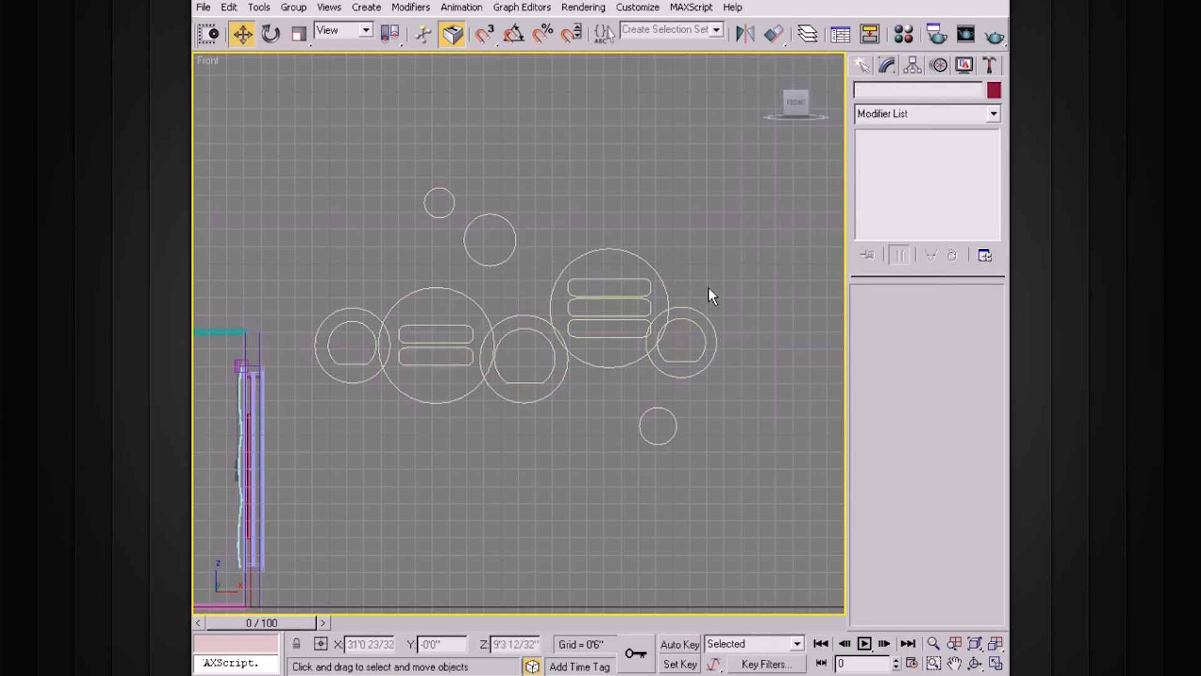
At Spline level, unite the row's rightmost outer circle with the adjoining large circle using a Boolean union
scroll(712, 286, up, 3)
middle_drag(758, 291, 703, 276)
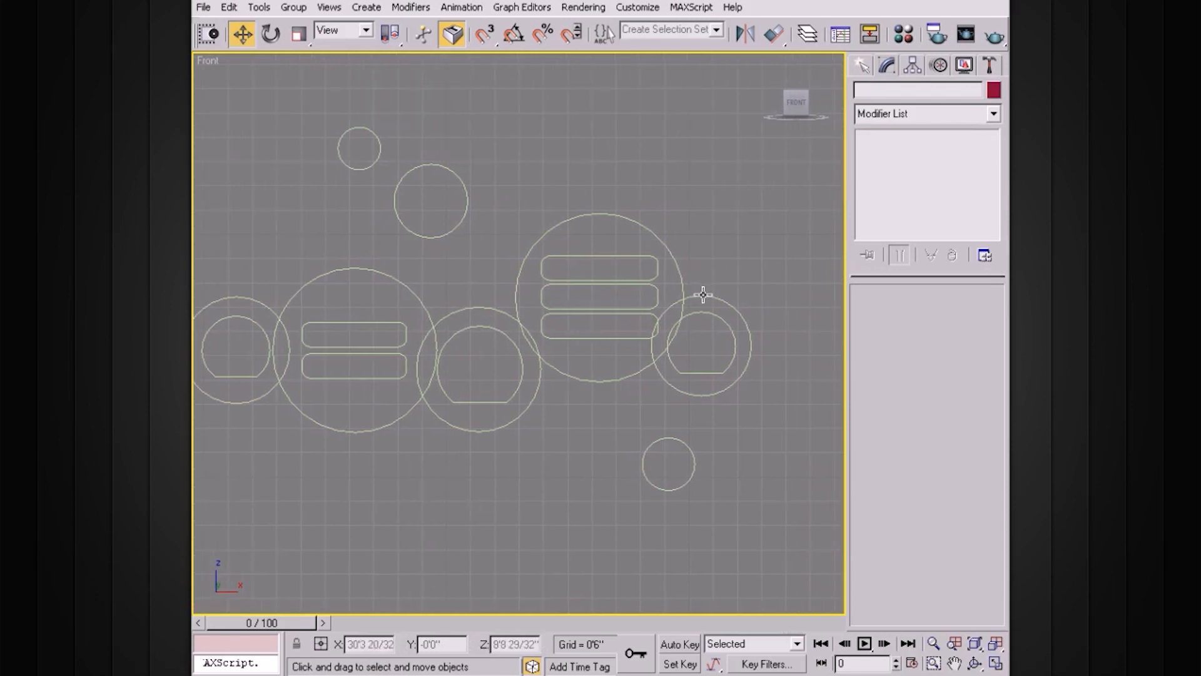
click(676, 258)
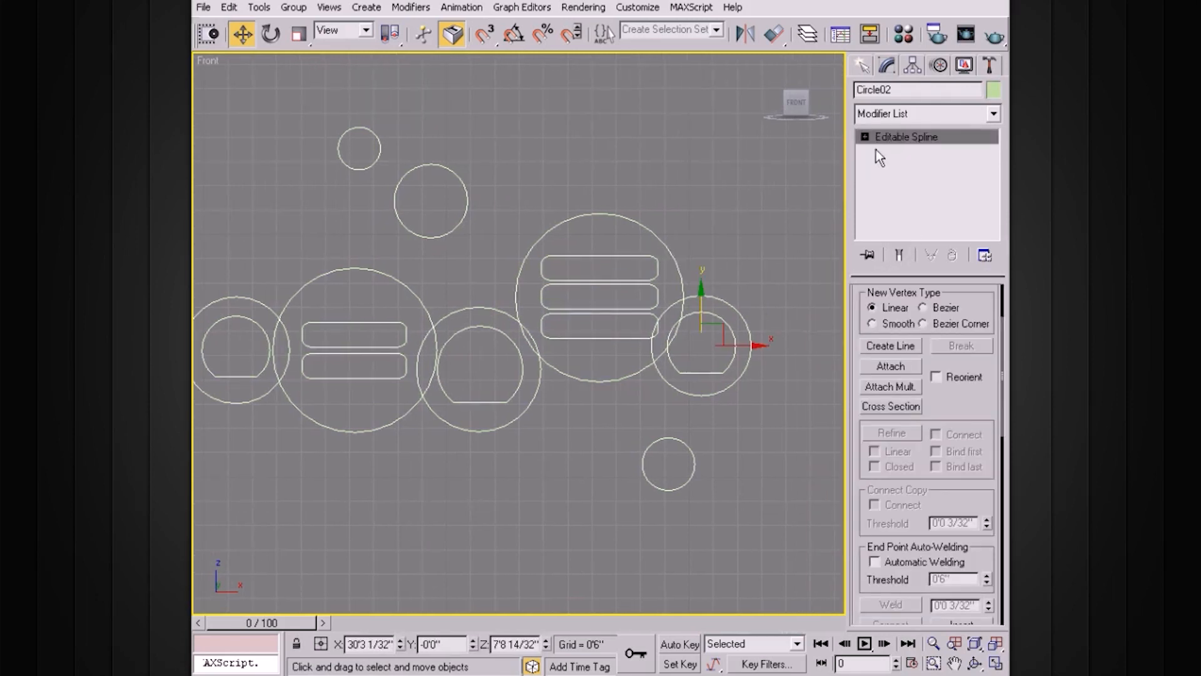
key(1)
click(865, 137)
click(895, 179)
click(666, 246)
click(735, 309)
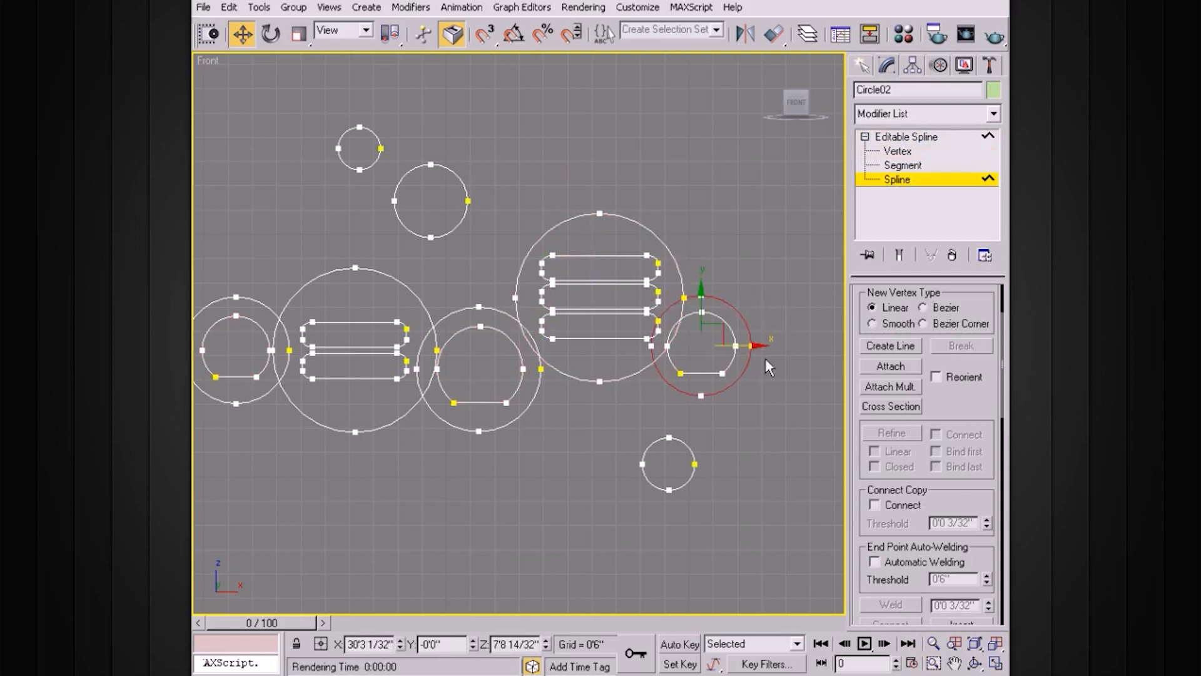
scroll(940, 502, down, 6)
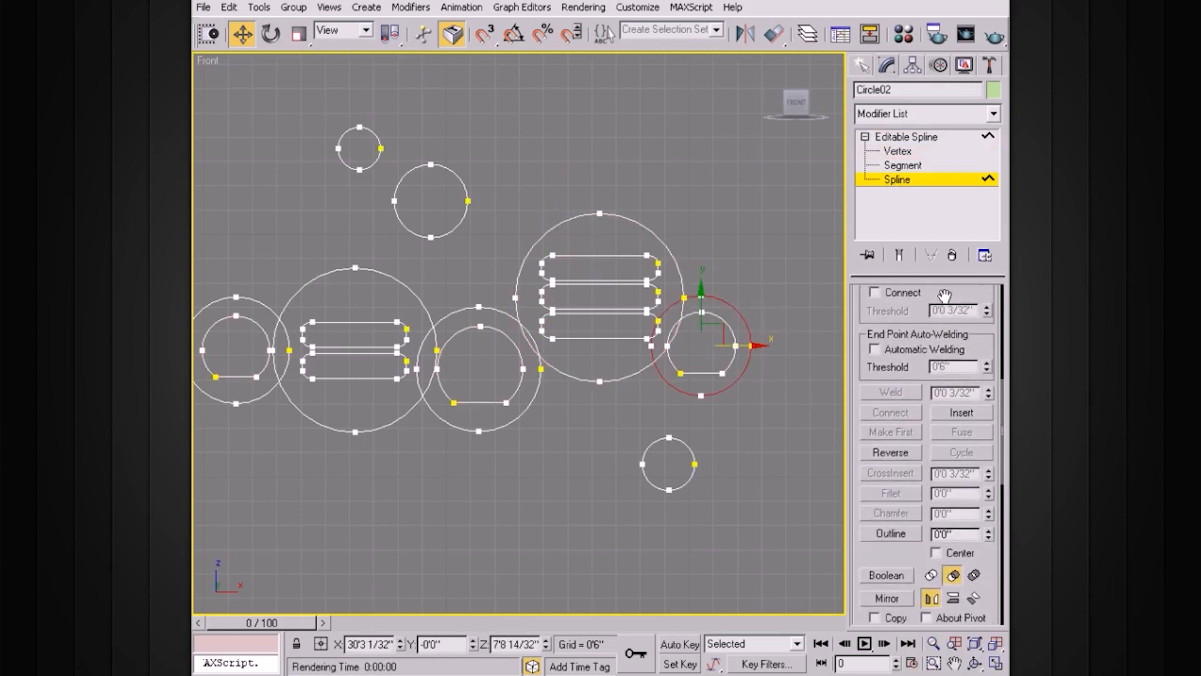
click(931, 566)
drag(898, 548, 907, 487)
click(887, 506)
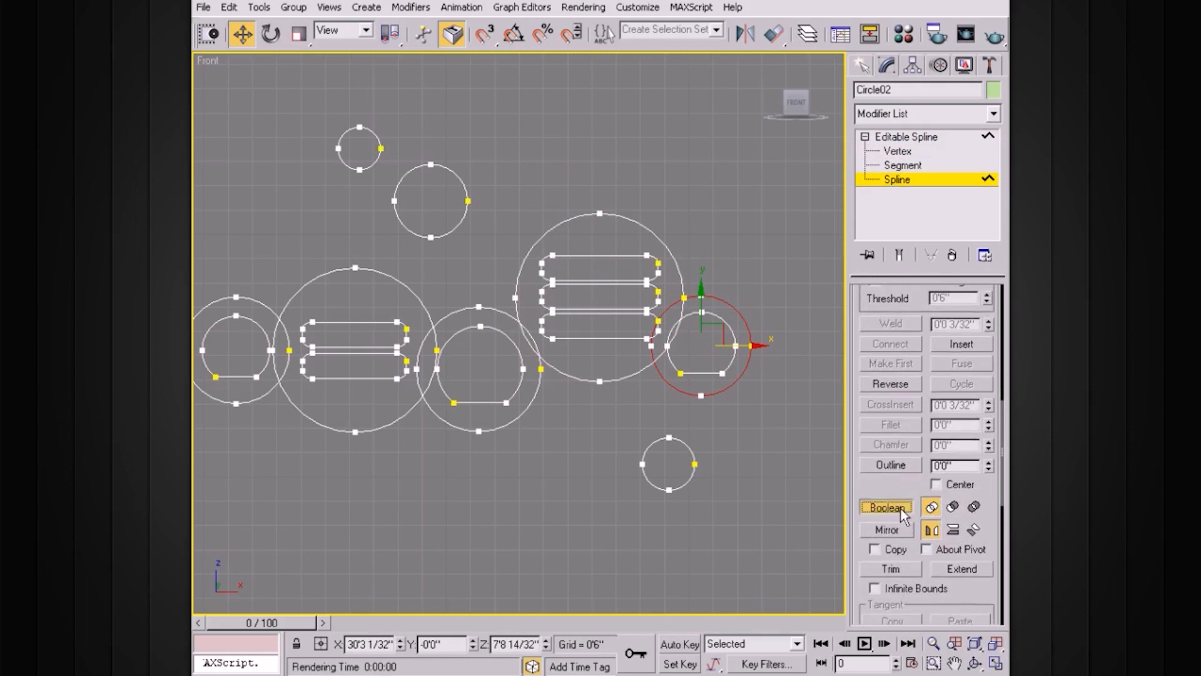
click(678, 267)
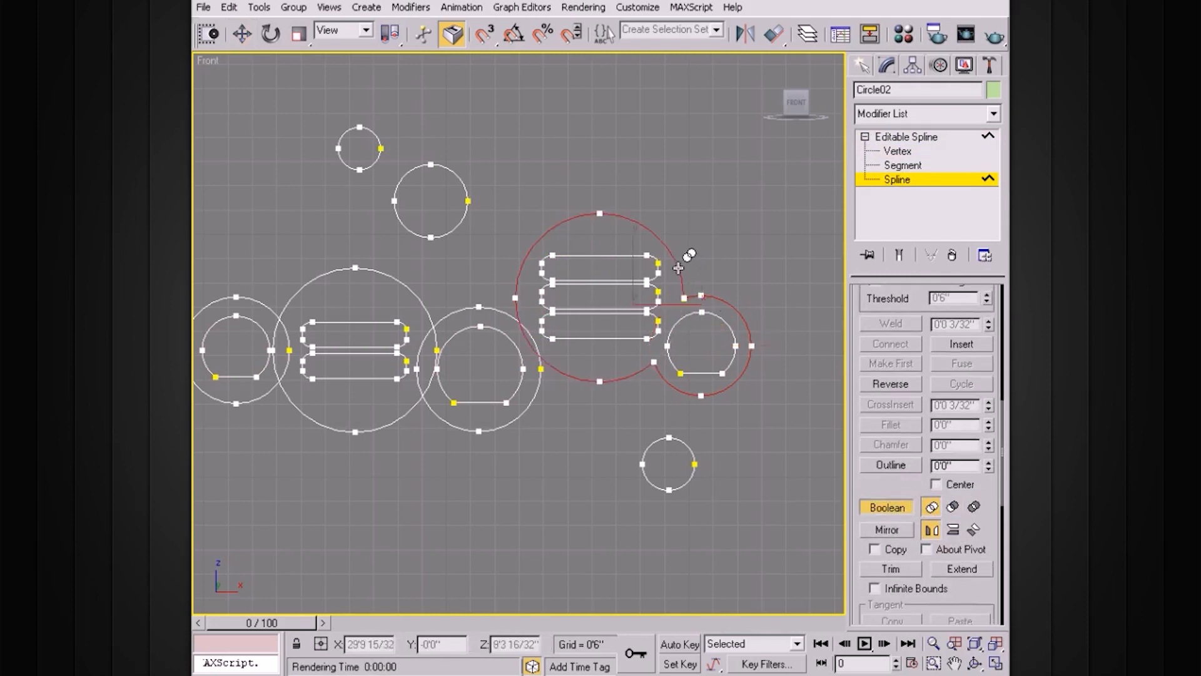
Extend the Boolean union to the row's remaining three outer circles on the left and end the operation
click(494, 310)
click(415, 298)
middle_drag(465, 280, 569, 274)
click(381, 312)
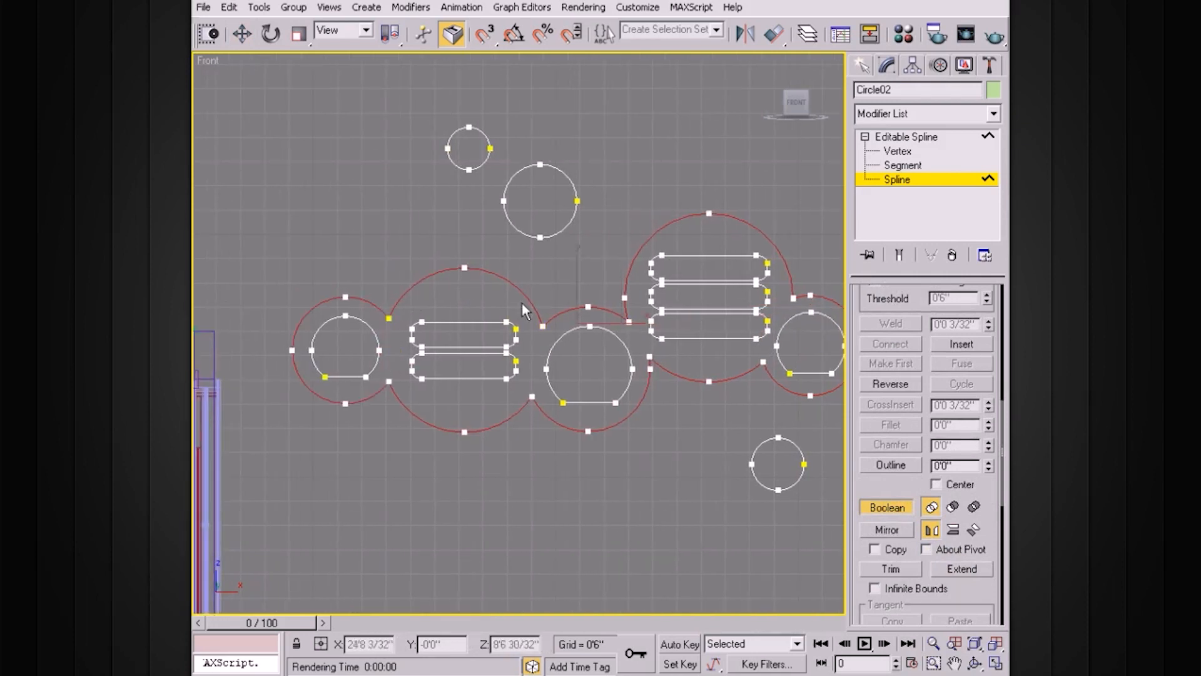
middle_drag(729, 294, 624, 295)
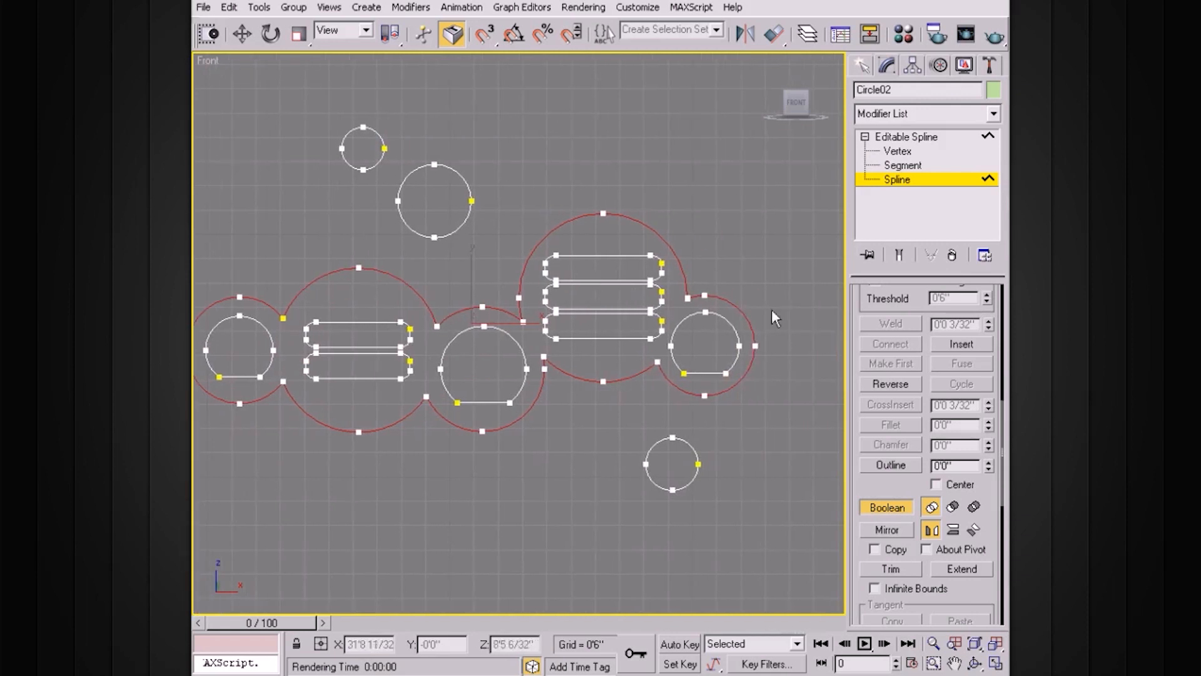
click(904, 507)
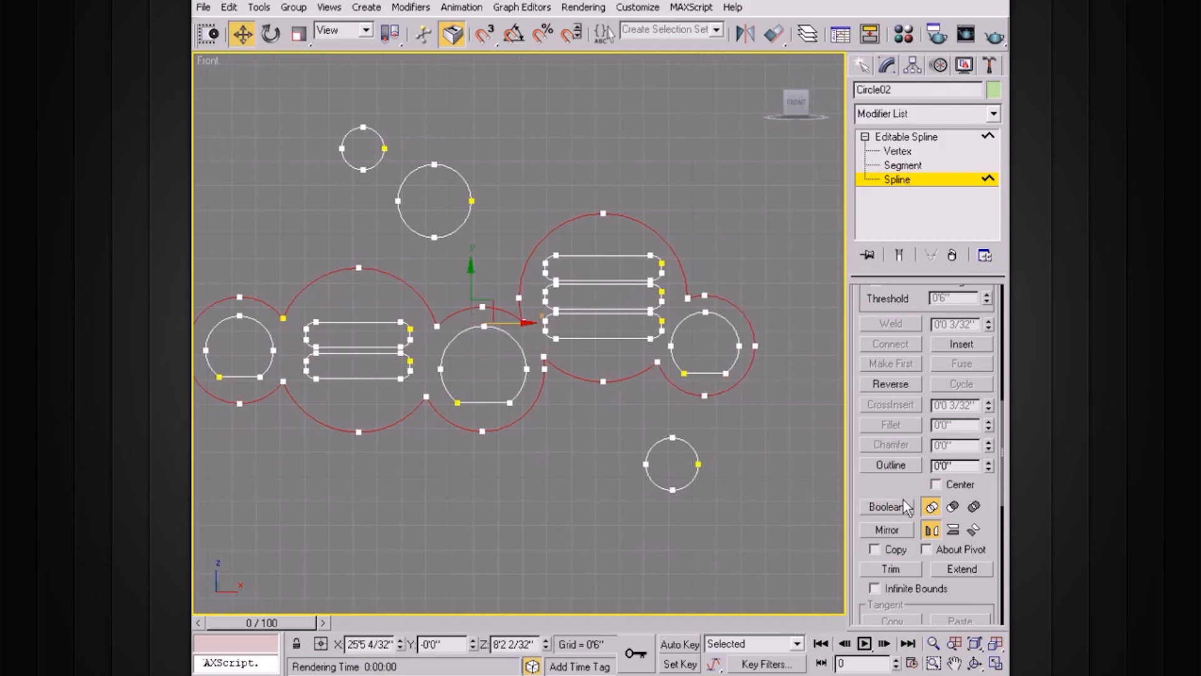
Exit Spline sub-object editing, keep the merged shape selected and return to the four-viewport layout
click(892, 137)
click(865, 137)
click(729, 210)
click(682, 320)
middle_drag(679, 318, 739, 316)
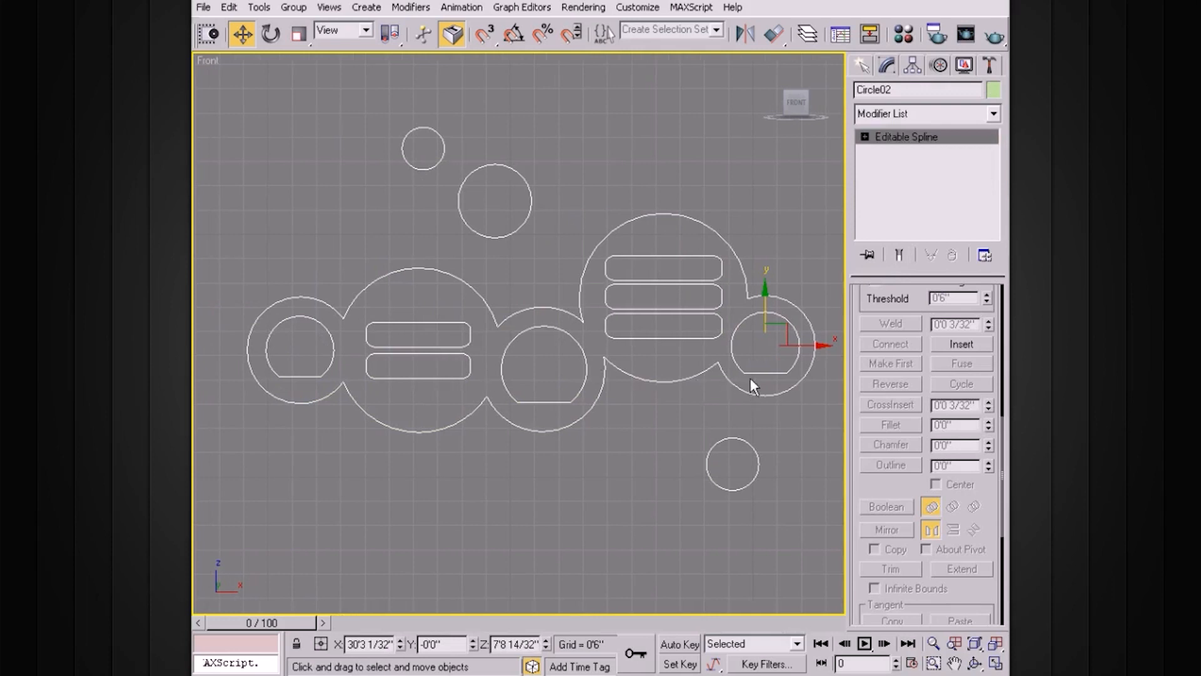
key(alt+w)
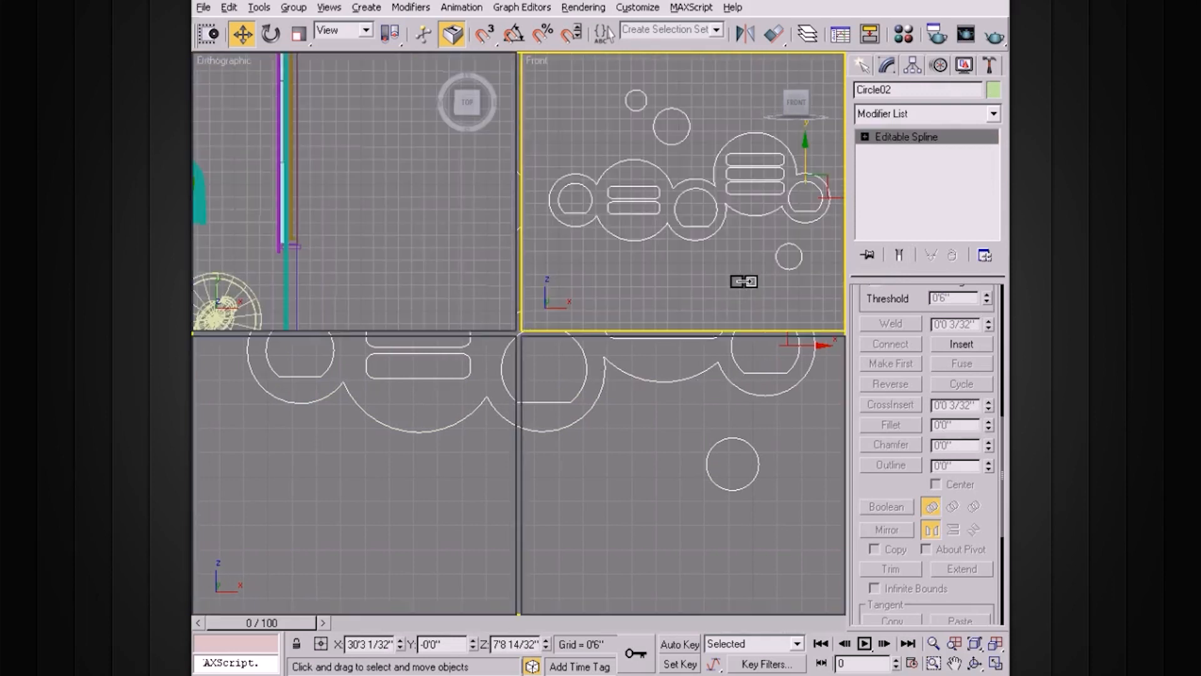
Work in a maximized Perspective viewport, frame the merged circle shape and move it along X farther away from the house
right_click(719, 397)
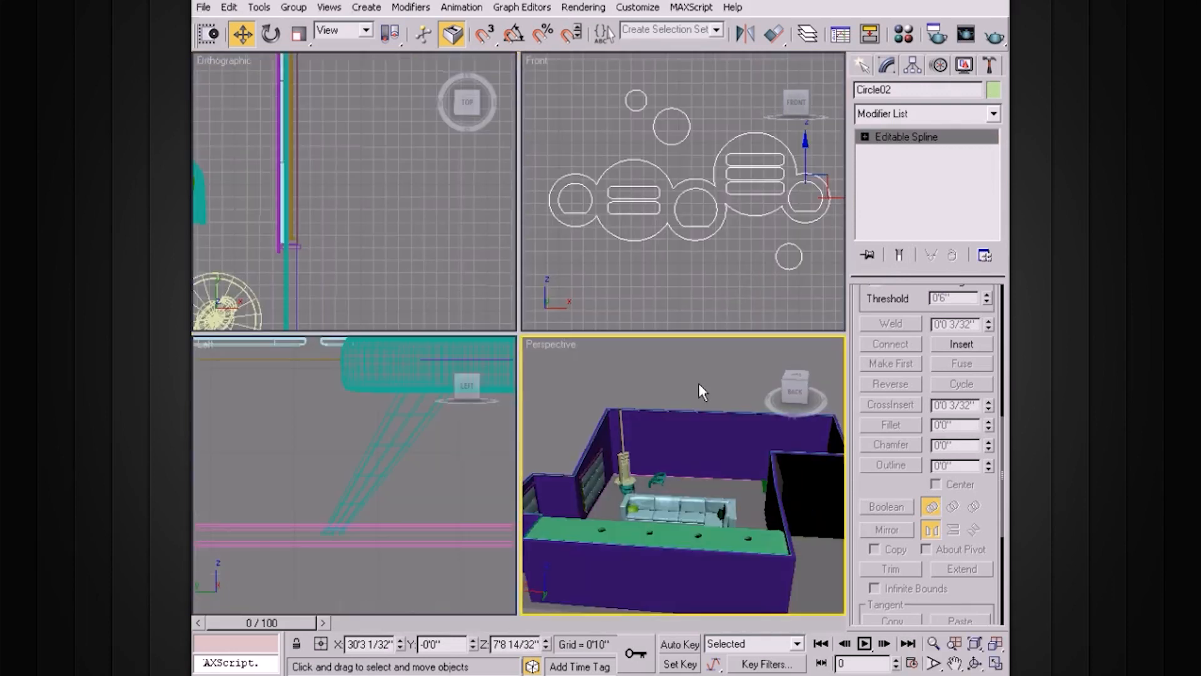
key(alt+w)
scroll(688, 380, down, 5)
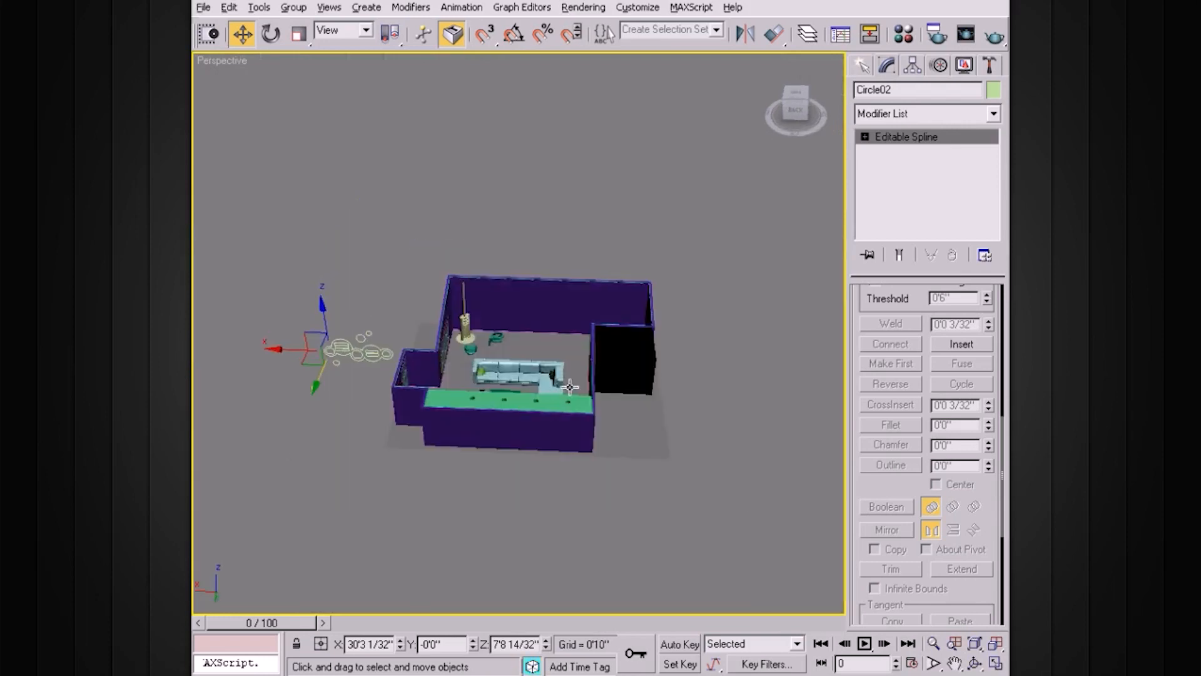
alt+middle_drag(570, 388, 591, 378)
key(z)
mouse_move(502, 348)
alt+middle_down()
mouse_move(595, 354)
mouse_move(499, 347)
alt+middle_up()
scroll(607, 351, up, 3)
alt+middle_drag(606, 352, 626, 333)
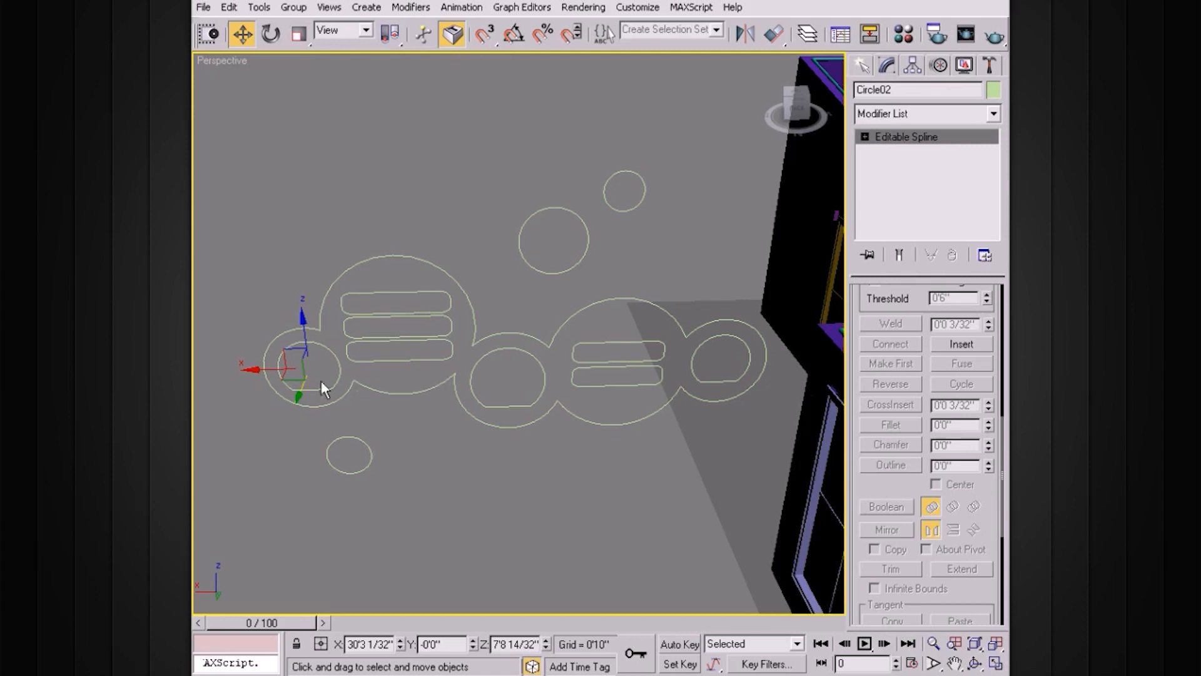
drag(262, 369, 218, 369)
alt+middle_drag(518, 374, 664, 292)
scroll(574, 350, down, 3)
Apply a Bevel modifier to the merged shape with a Start Outline of 0'0 19/32"
click(993, 114)
drag(994, 160, 986, 235)
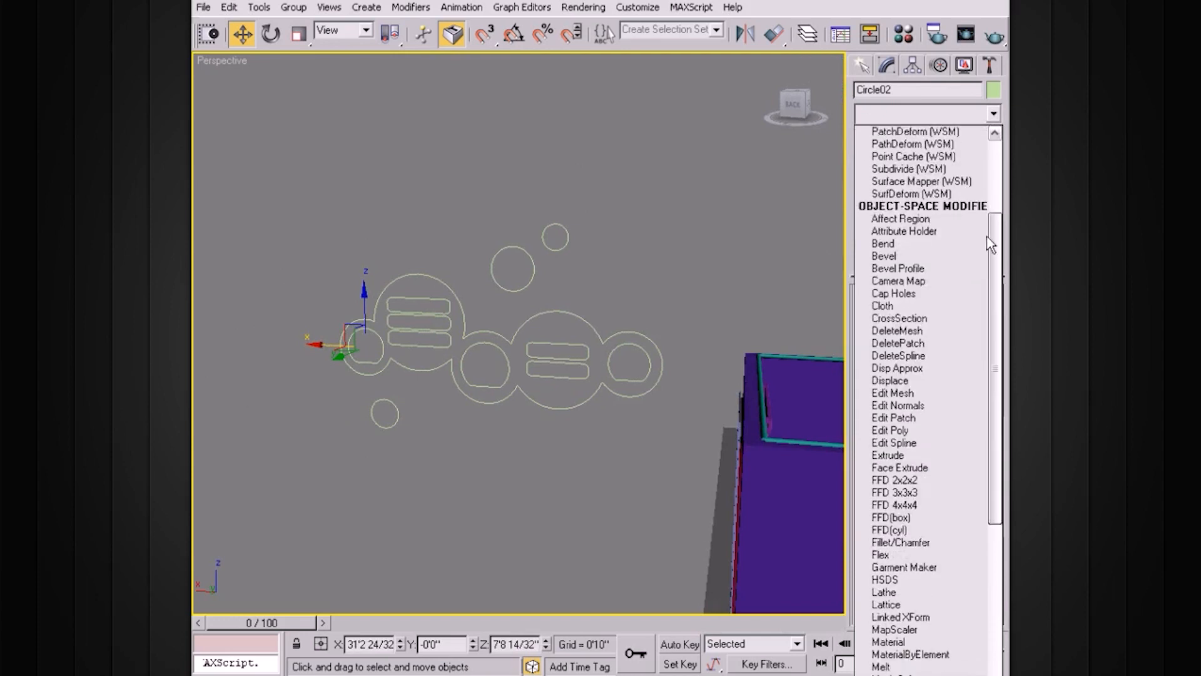
click(903, 258)
alt+middle_drag(662, 252, 688, 317)
scroll(661, 262, up, 4)
scroll(683, 267, down, 4)
scroll(627, 276, up, 3)
mouse_move(988, 486)
mouse_down()
mouse_move(989, 463)
mouse_move(989, 485)
mouse_up()
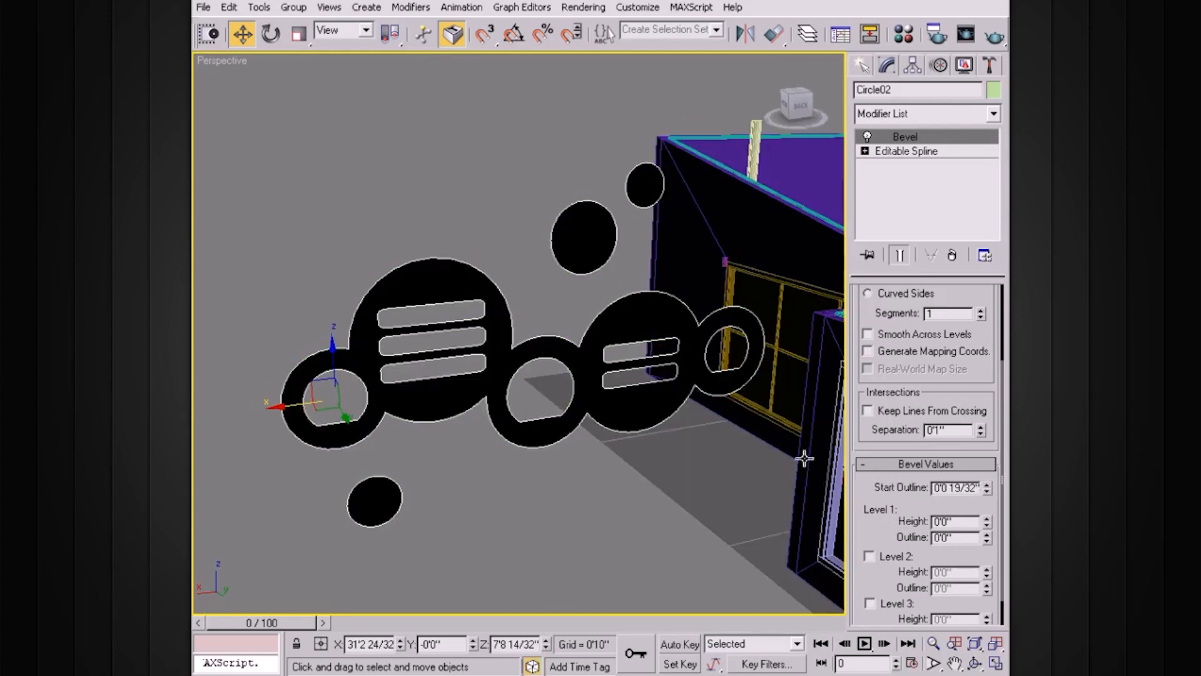
scroll(644, 456, up, 4)
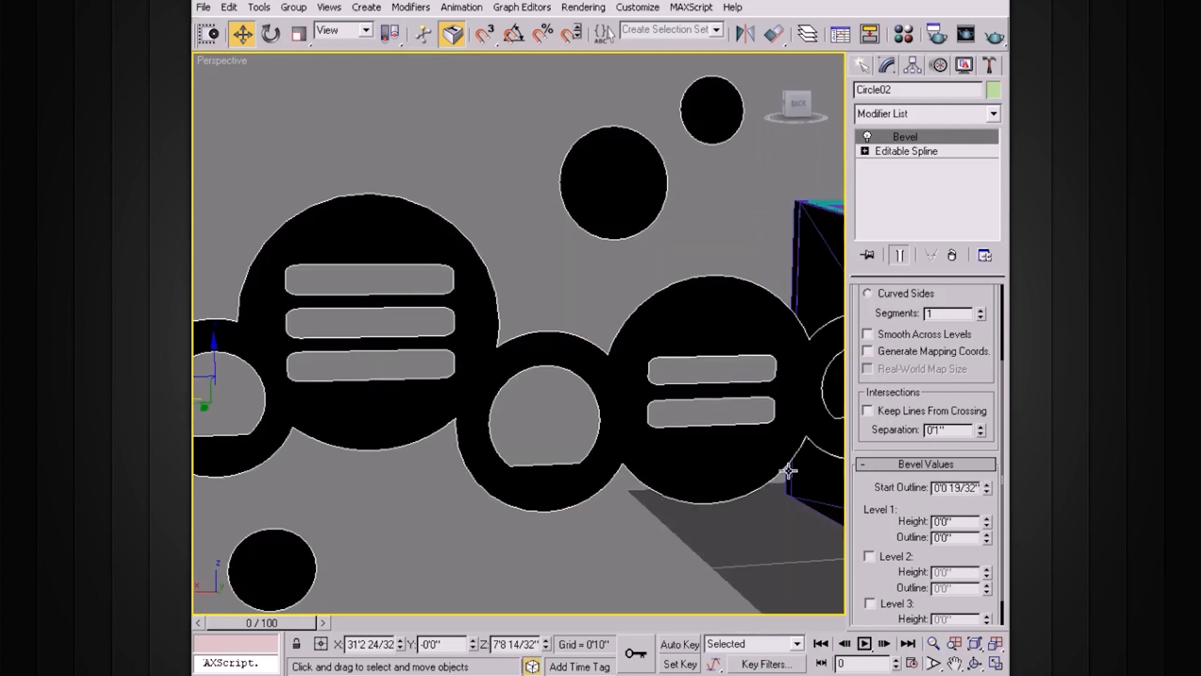
Set the bevel's Level 1 Height to 0'3 16/32" and check the thickness from several angles
click(988, 519)
click(988, 520)
alt+middle_drag(581, 400, 649, 469)
scroll(654, 450, up, 2)
click(986, 524)
drag(985, 522, 985, 521)
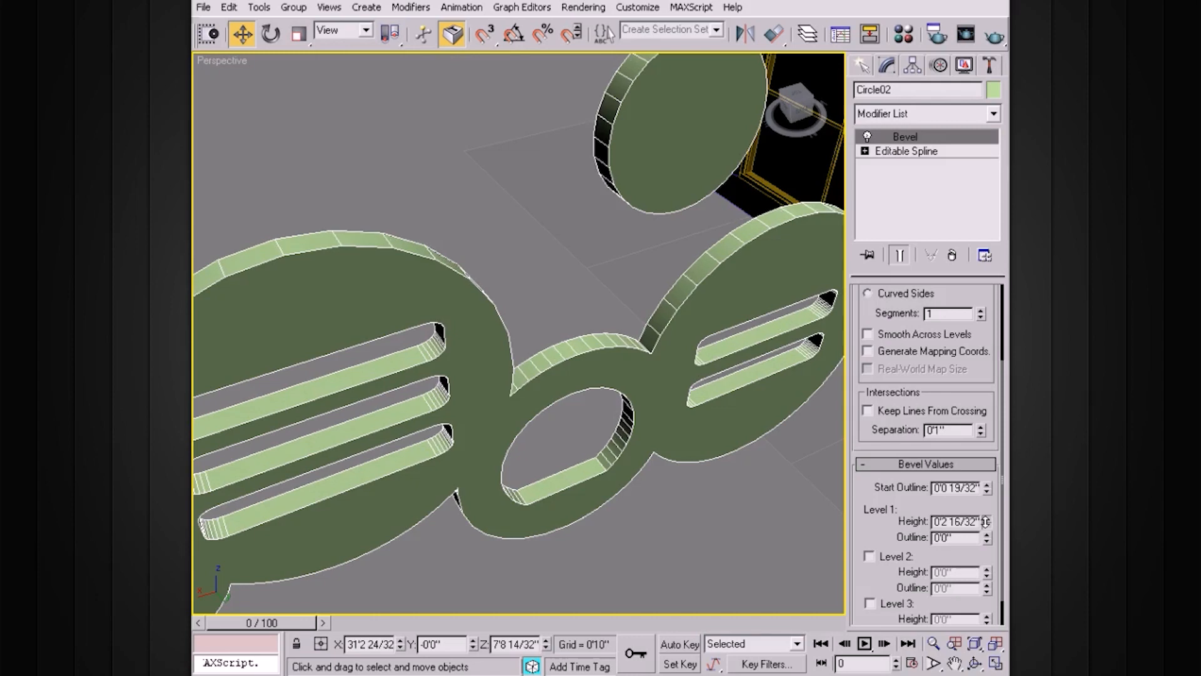
click(986, 520)
click(985, 521)
alt+middle_drag(607, 369, 633, 366)
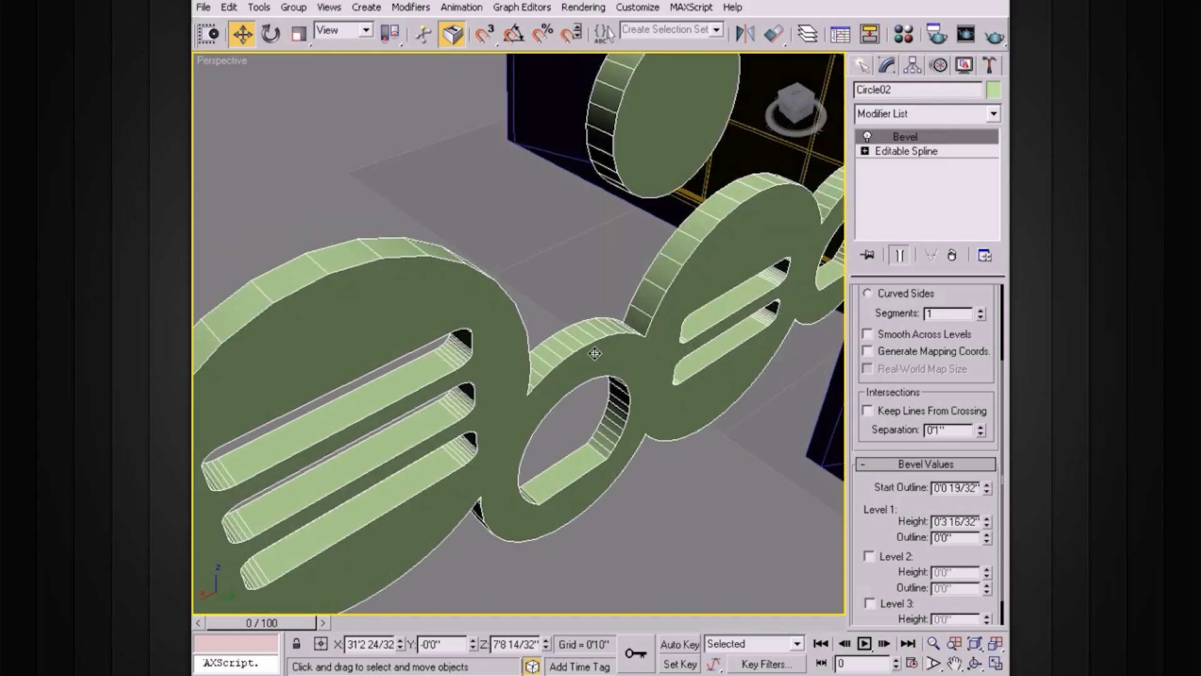
alt+middle_drag(594, 358, 769, 338)
Reduce the bevel's Start Outline to 0'0 6/32"
drag(987, 488, 988, 497)
click(988, 491)
click(988, 491)
alt+middle_drag(650, 419, 510, 352)
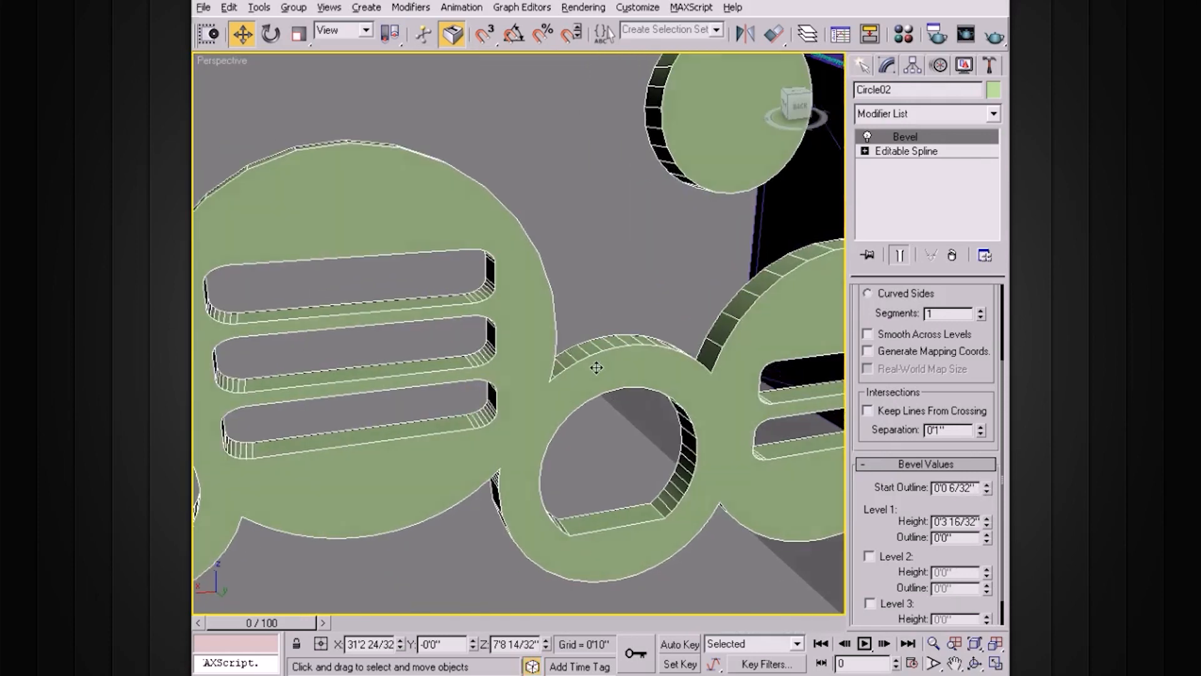
Enable Level 2 of the bevel and give it a Height of 0'1"
click(874, 557)
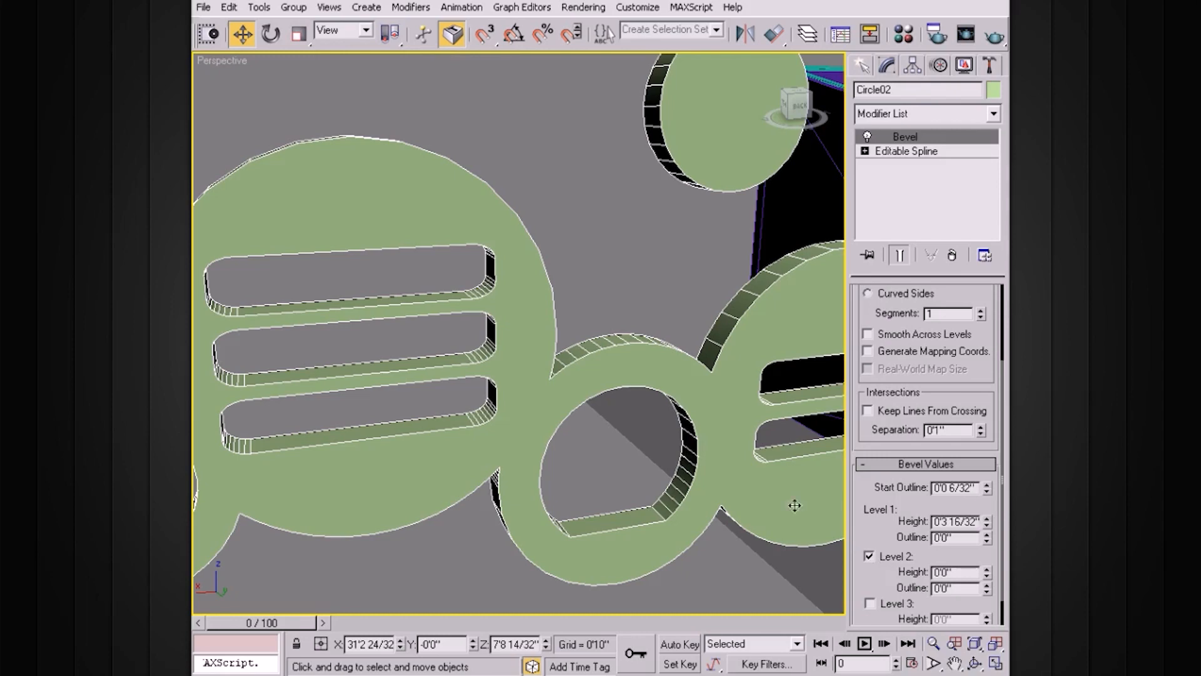
click(988, 571)
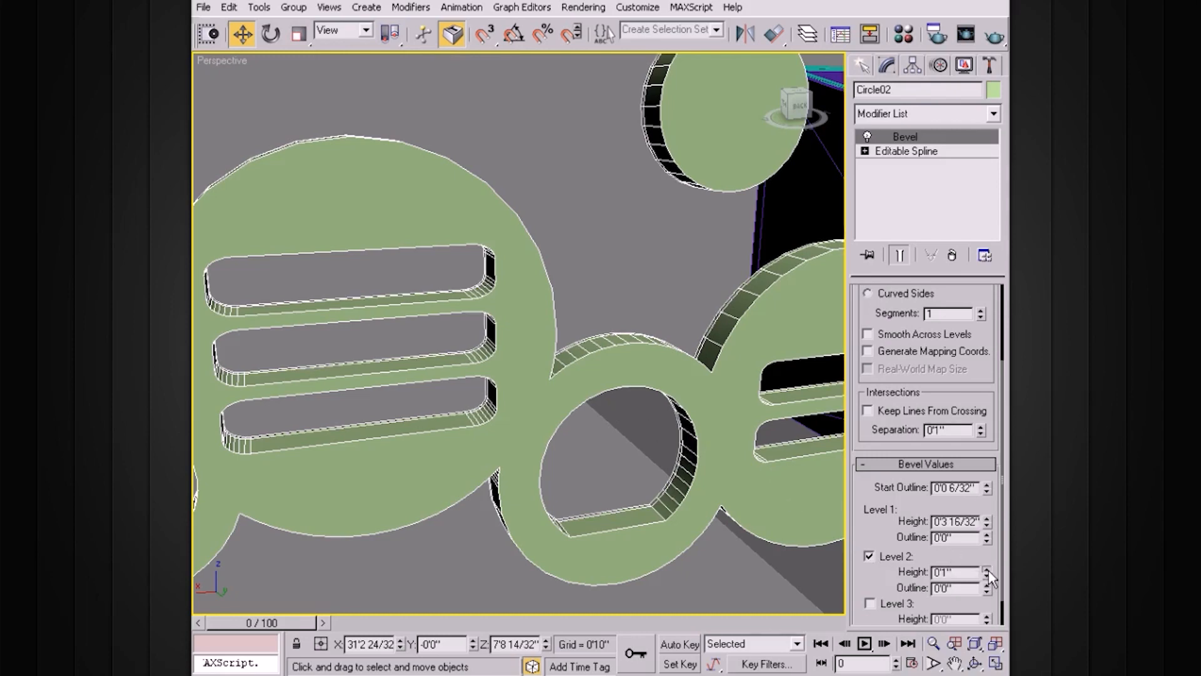
alt+middle_drag(537, 378, 594, 327)
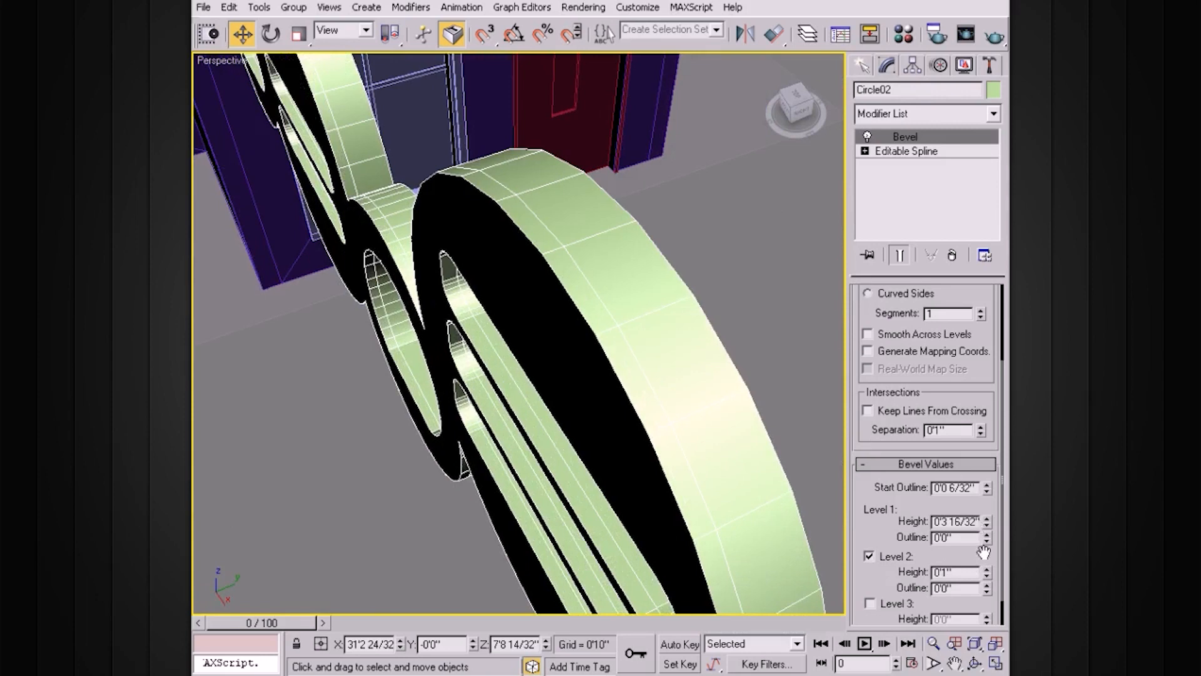
Try a Level 2 Outline of -0'0 25/32" and a Start Outline of -0'1 12/32" on the bevel
drag(988, 587, 986, 595)
alt+middle_drag(796, 518, 499, 410)
drag(987, 491, 987, 492)
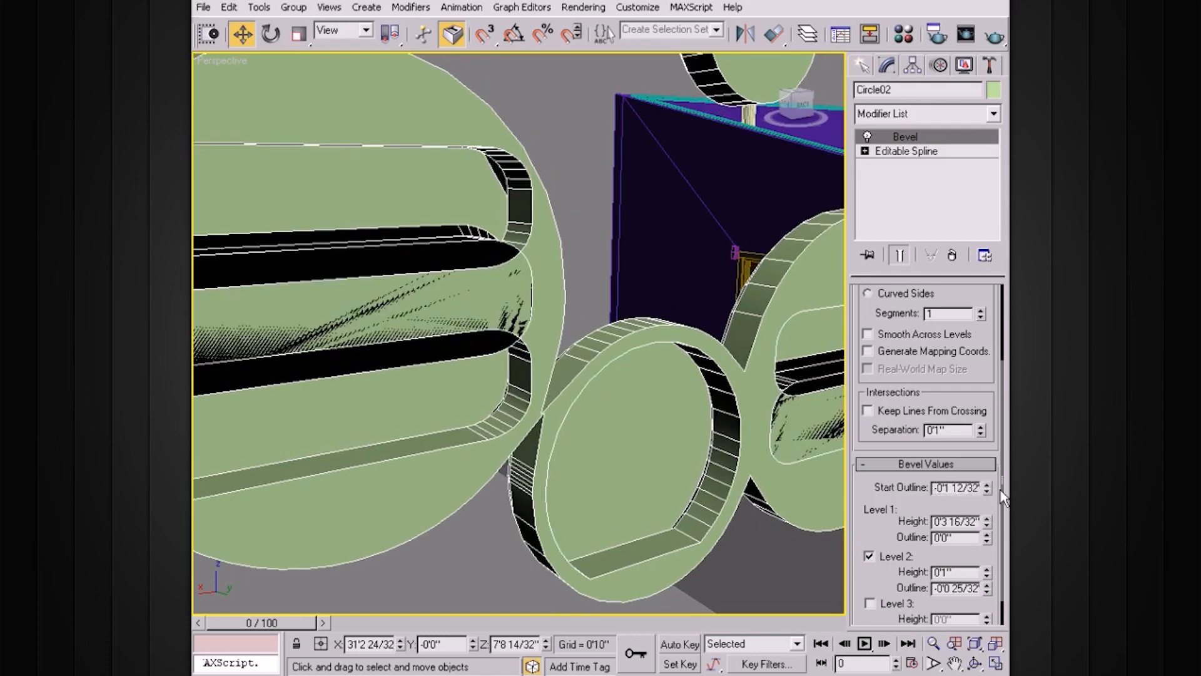
Reset the bevel's Start Outline, Level 1 Height and Level 2 Outline to 0'0"
drag(933, 489, 976, 490)
text(0'0")
key(Return)
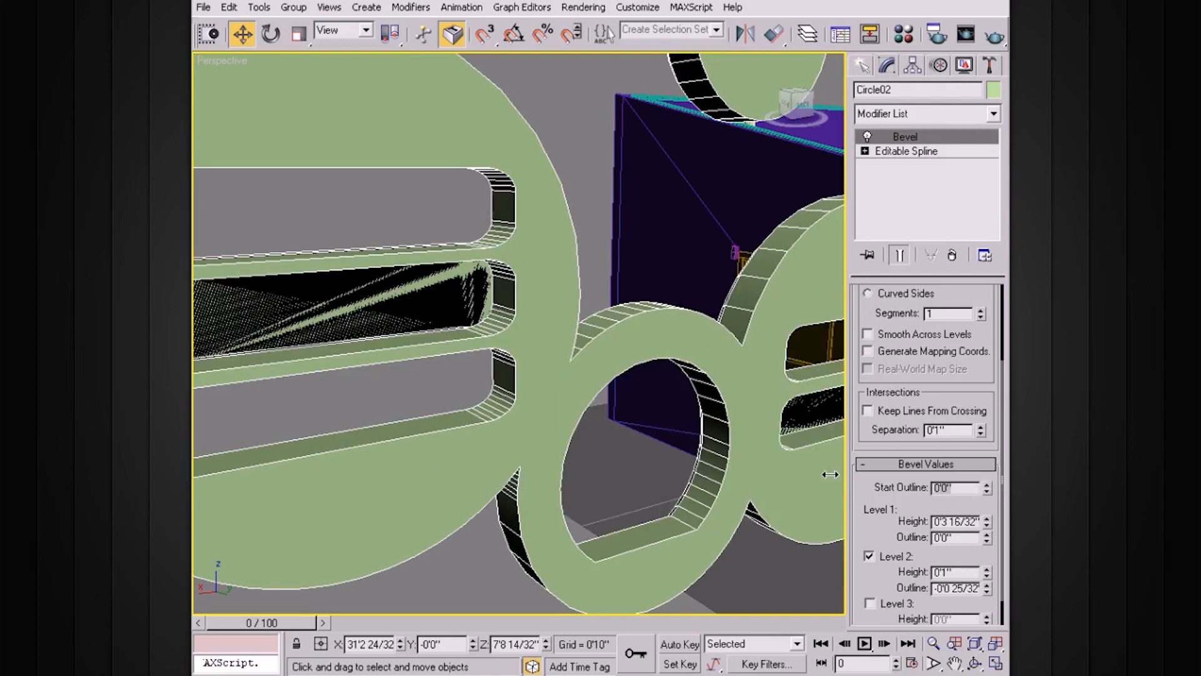
drag(986, 524, 988, 535)
mouse_move(989, 591)
mouse_down()
mouse_move(991, 579)
mouse_move(986, 608)
mouse_up()
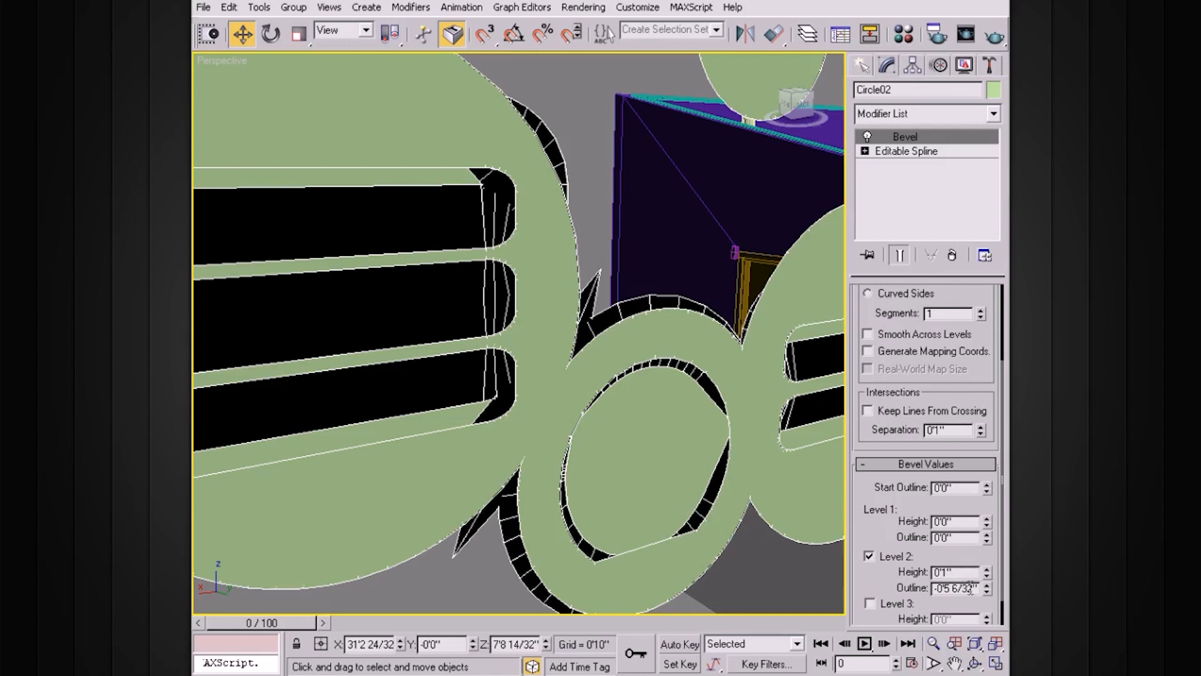
text(0)
key(Return)
alt+middle_drag(559, 440, 608, 440)
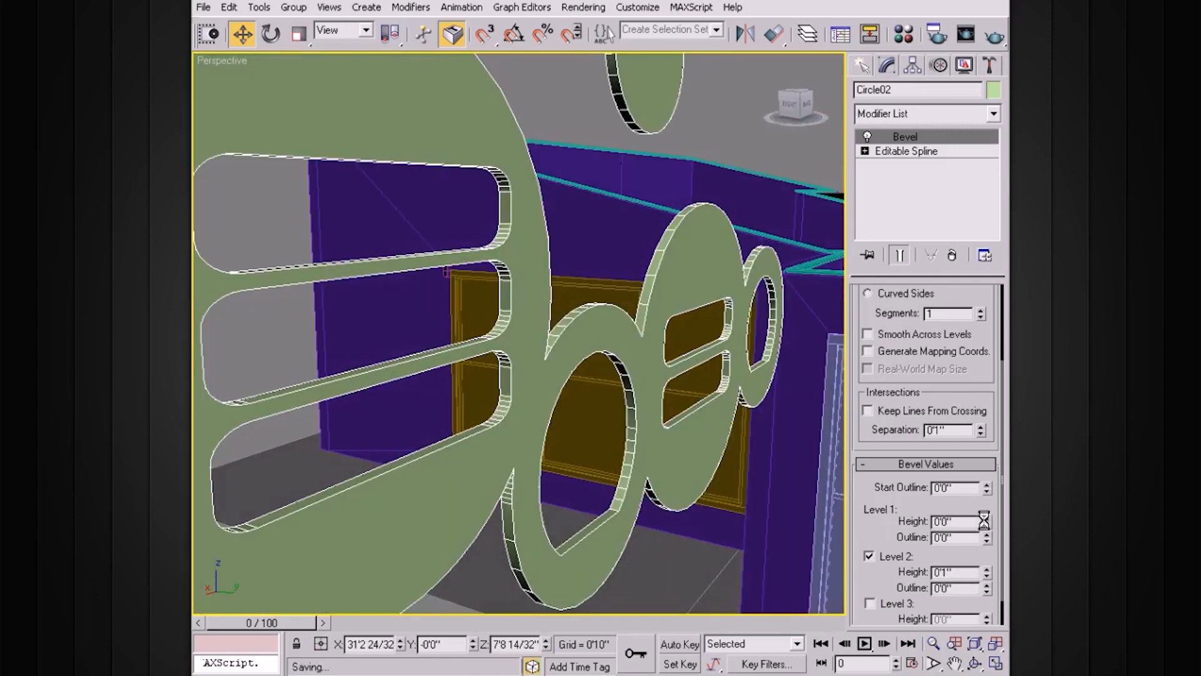
Set the bevel's Level 2 Height to 0'2", Level 1 Height to 0'1" and Level 1 Outline to 0'0 19/32"
click(987, 569)
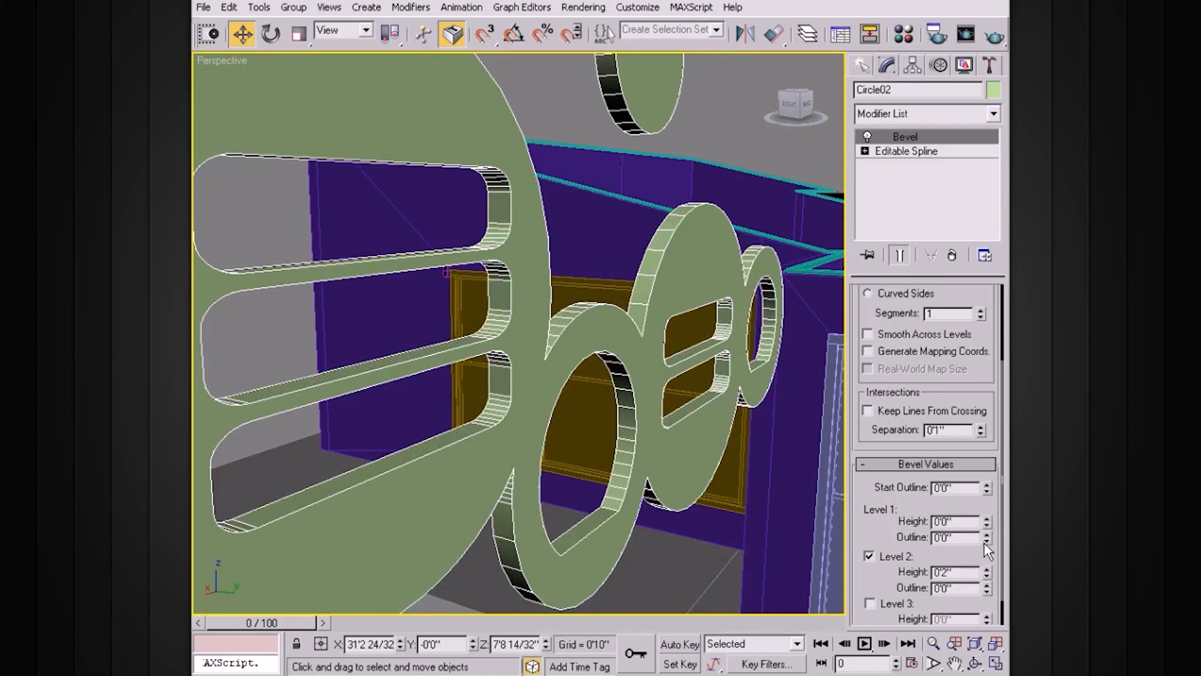
click(986, 518)
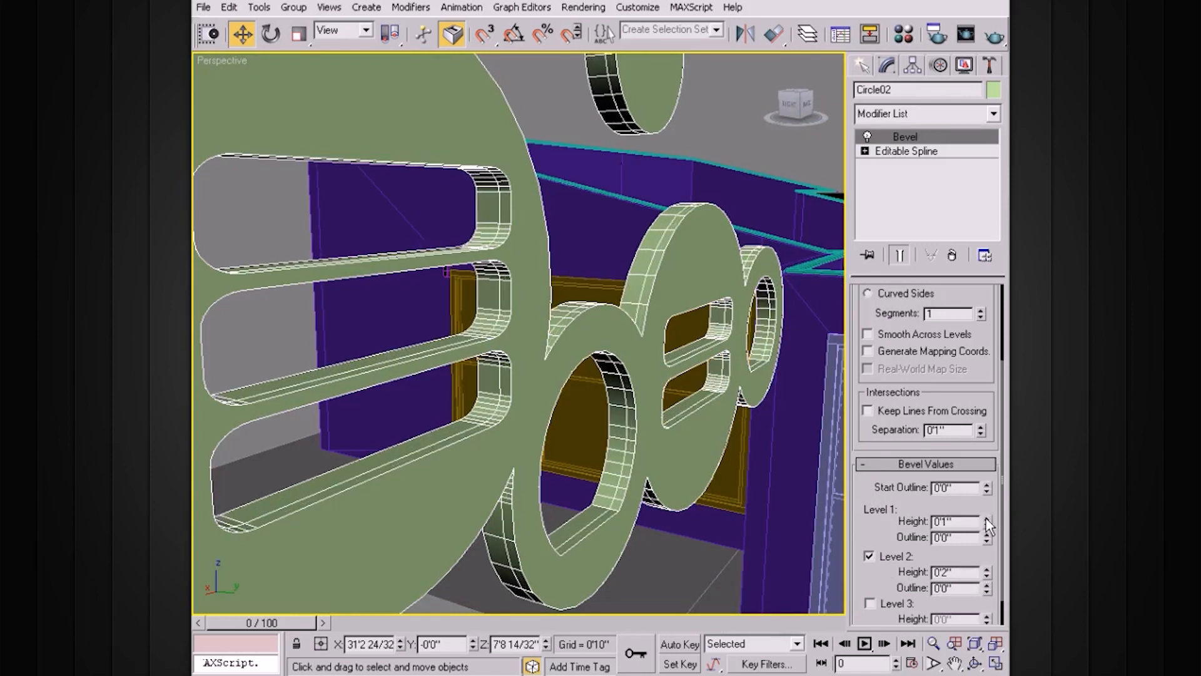
click(987, 534)
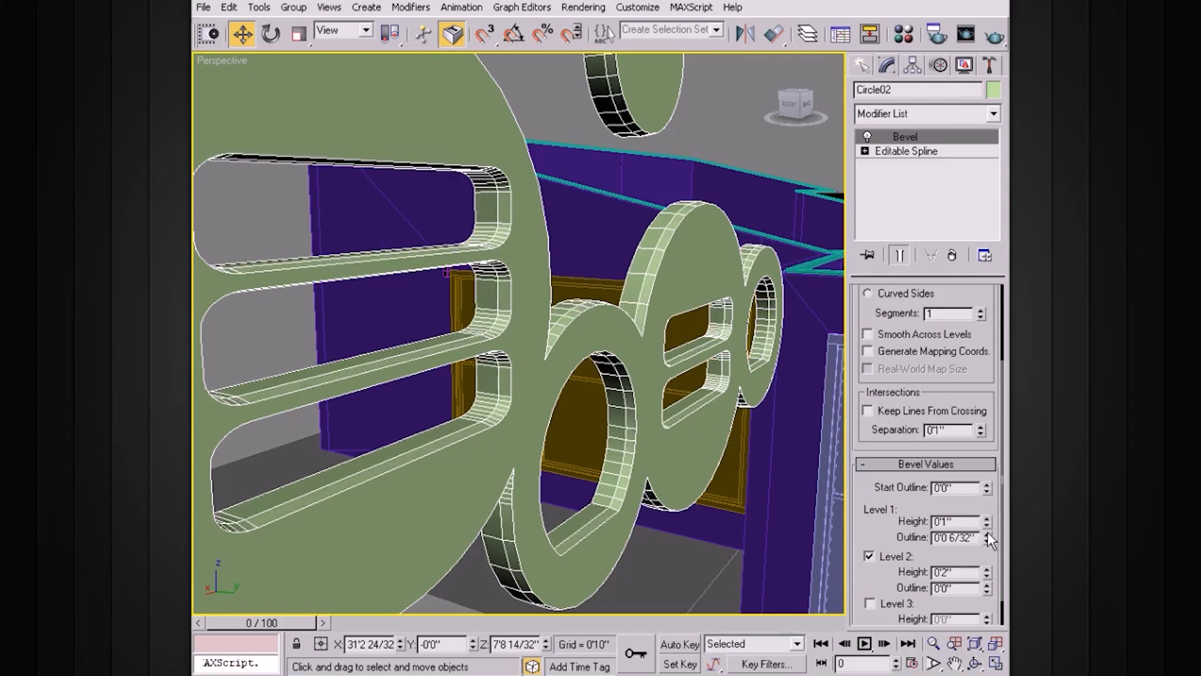
click(987, 534)
click(987, 534)
alt+middle_drag(561, 407, 613, 393)
scroll(601, 401, down, 3)
alt+middle_drag(677, 423, 682, 388)
scroll(687, 408, down, 3)
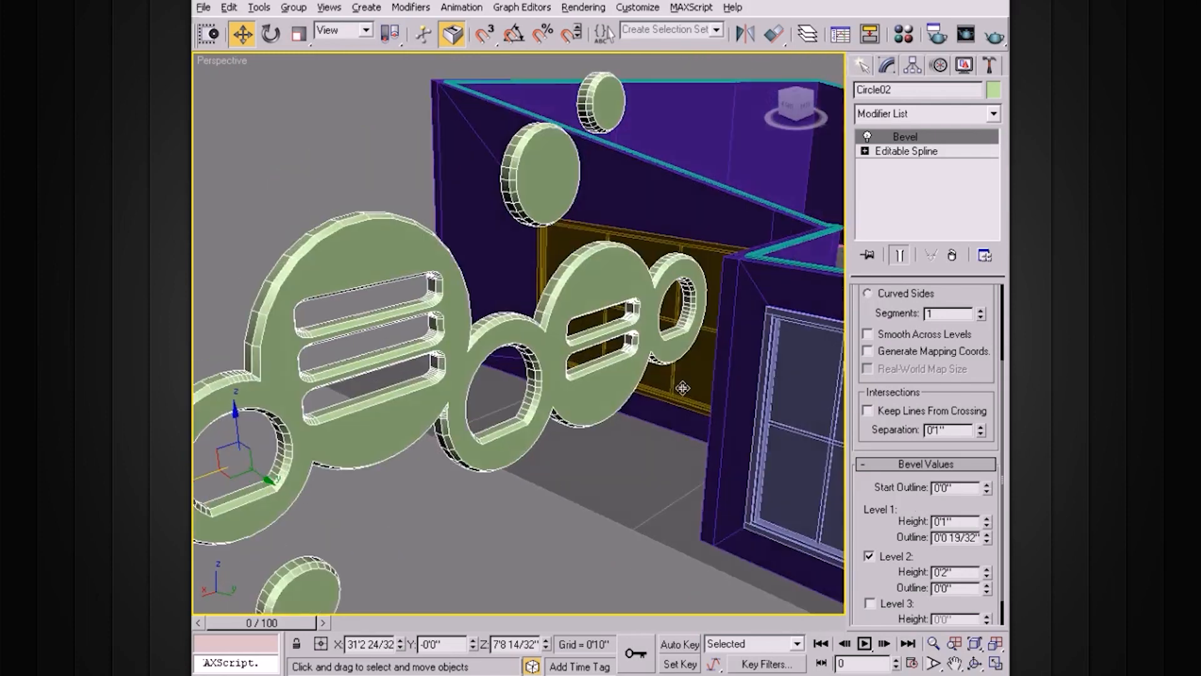
Set the bevel's Level 1 Height to 0'0 16/32" and its Level 1 Outline to 0'0"
scroll(682, 388, up, 2)
click(986, 525)
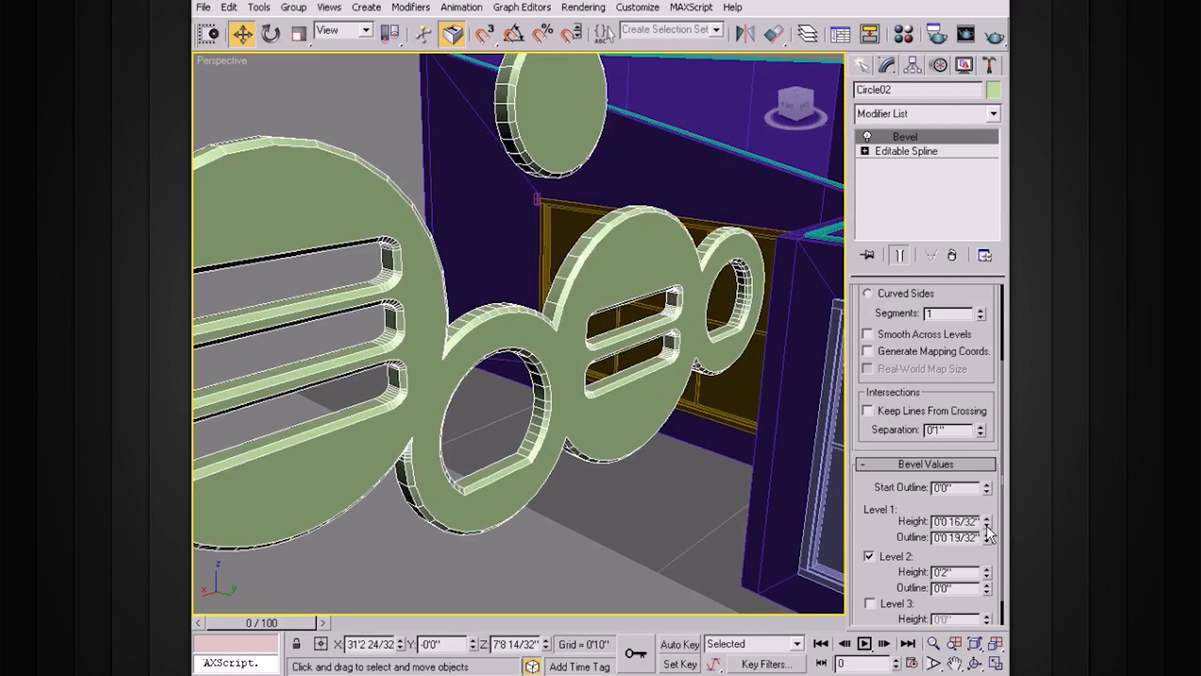
click(987, 517)
click(988, 542)
click(988, 541)
alt+middle_drag(651, 410, 579, 372)
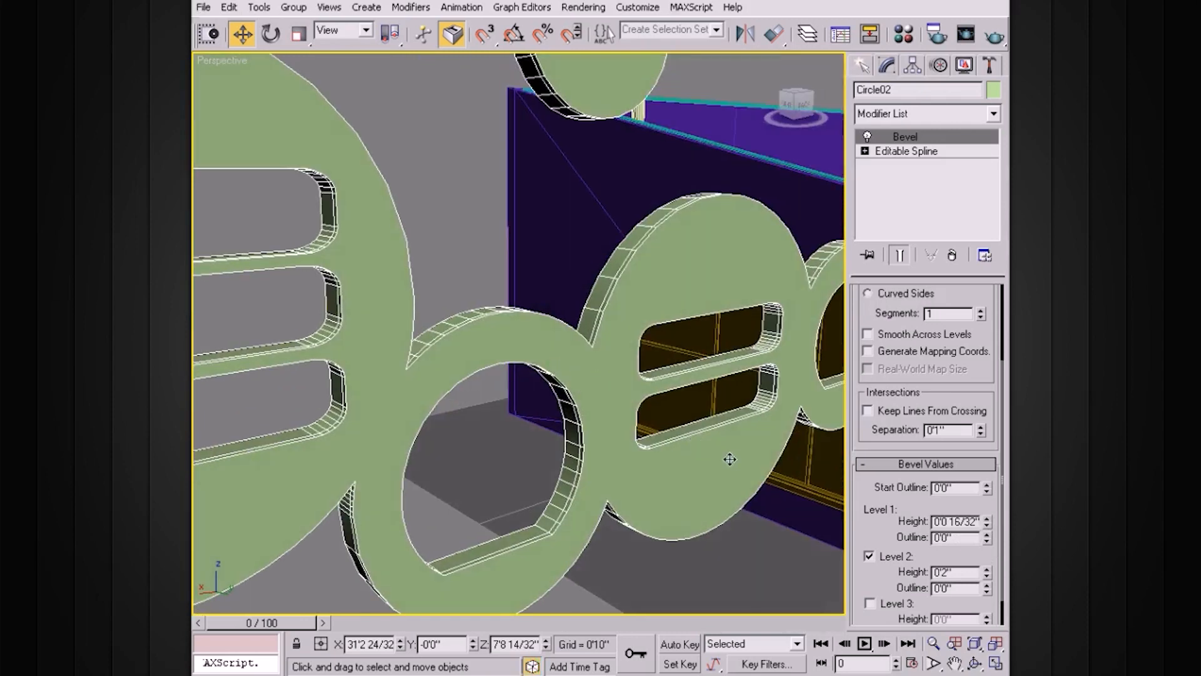
Set the bevel's Level 1 Outline to 0'0 6/32" and check the edges of the whole piece
click(988, 541)
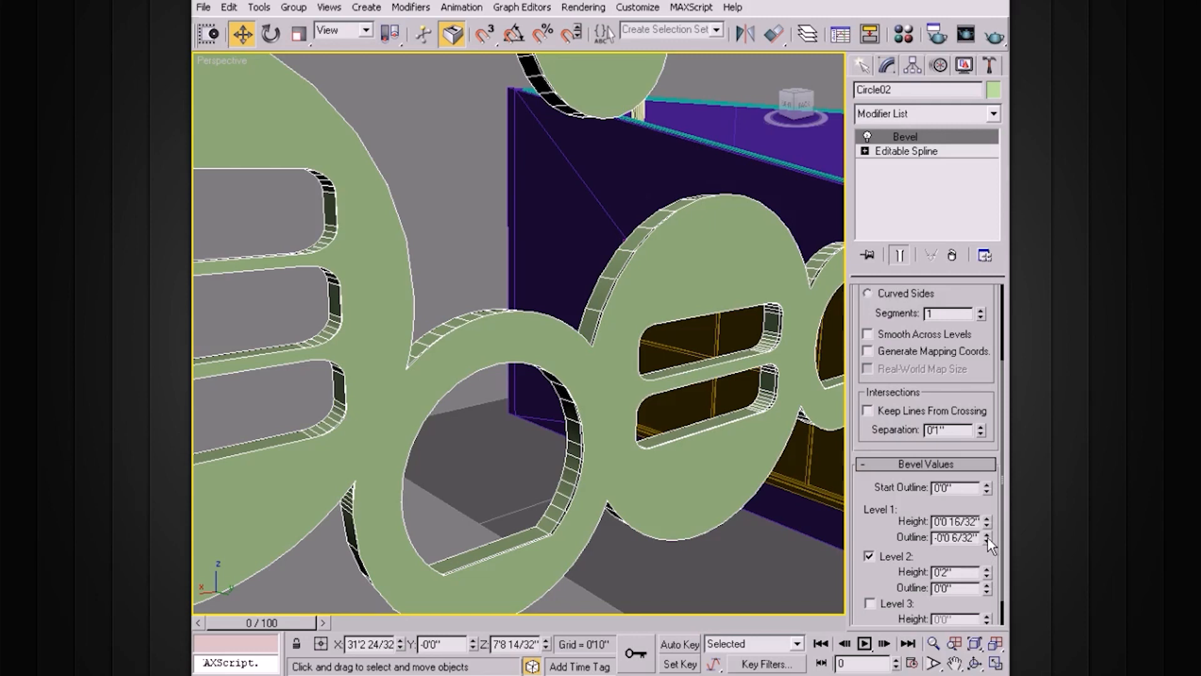
click(987, 533)
click(987, 533)
middle_drag(391, 267, 516, 263)
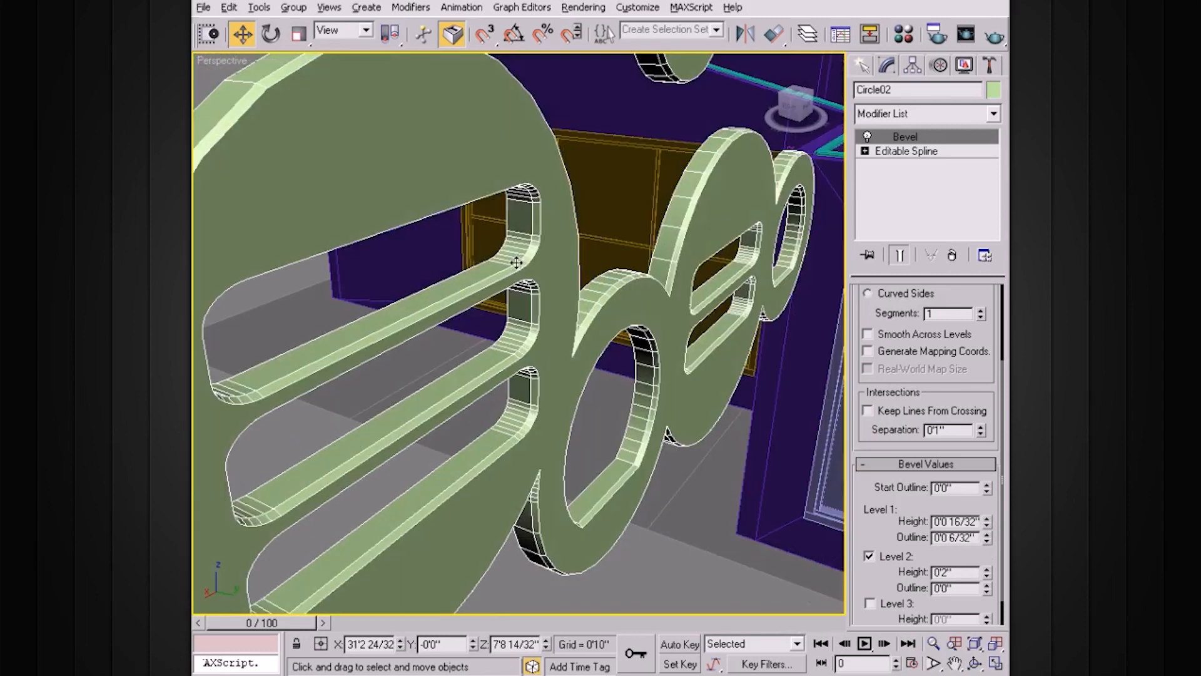
scroll(492, 282, down, 10)
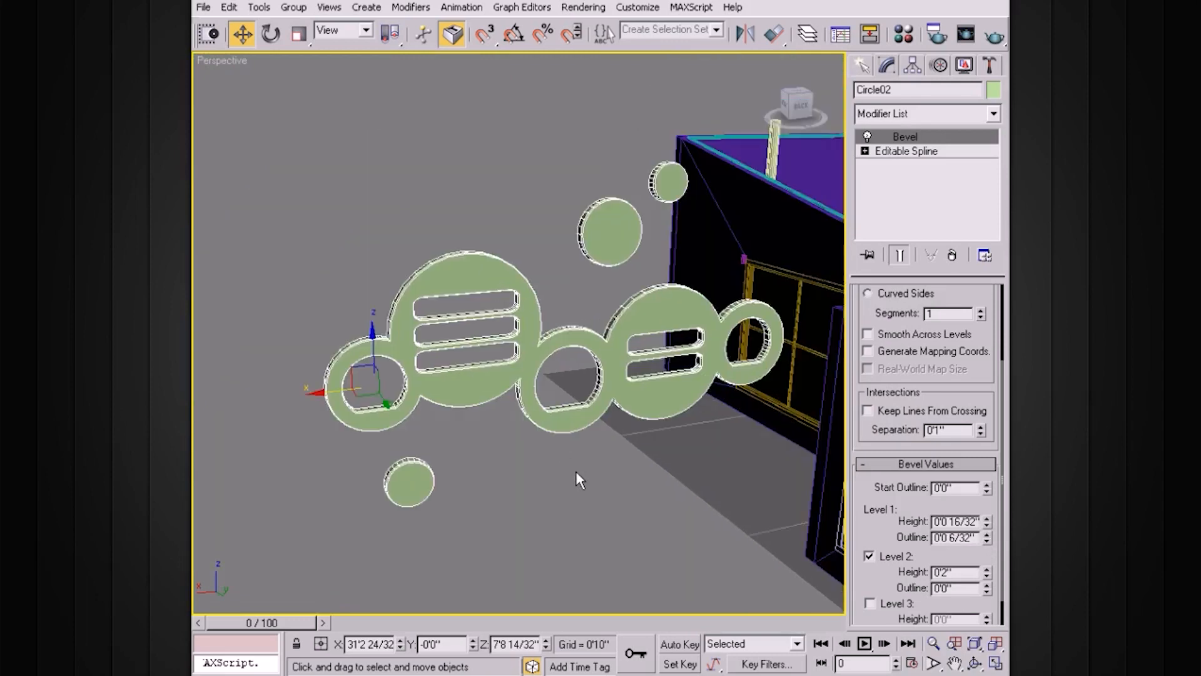
click(575, 470)
click(579, 405)
alt+middle_drag(606, 412, 630, 431)
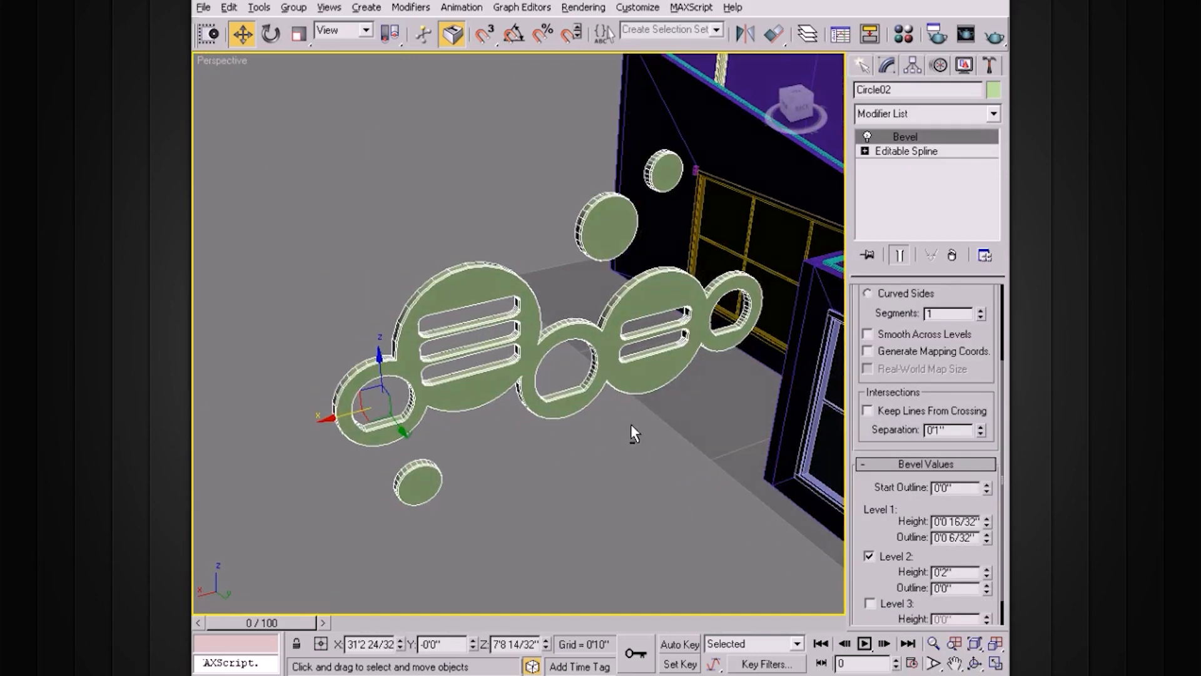
Center the pivot of the beveled circle piece to the object and stop editing the pivot
click(912, 65)
click(927, 180)
click(932, 269)
click(922, 180)
Move the circle piece into the room in front of the back wall, at about X 0'0 19/32", Y -12'0 23/32"
alt+middle_drag(611, 354, 615, 343)
scroll(614, 345, down, 5)
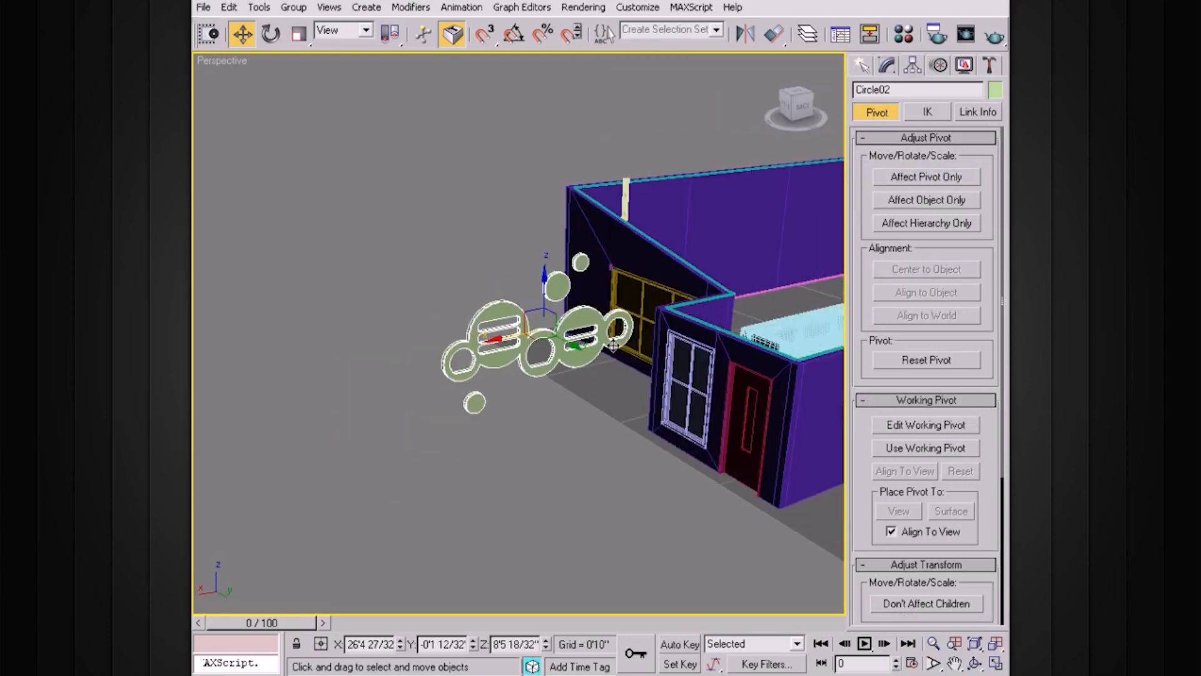
drag(498, 339, 773, 281)
middle_drag(529, 330, 328, 330)
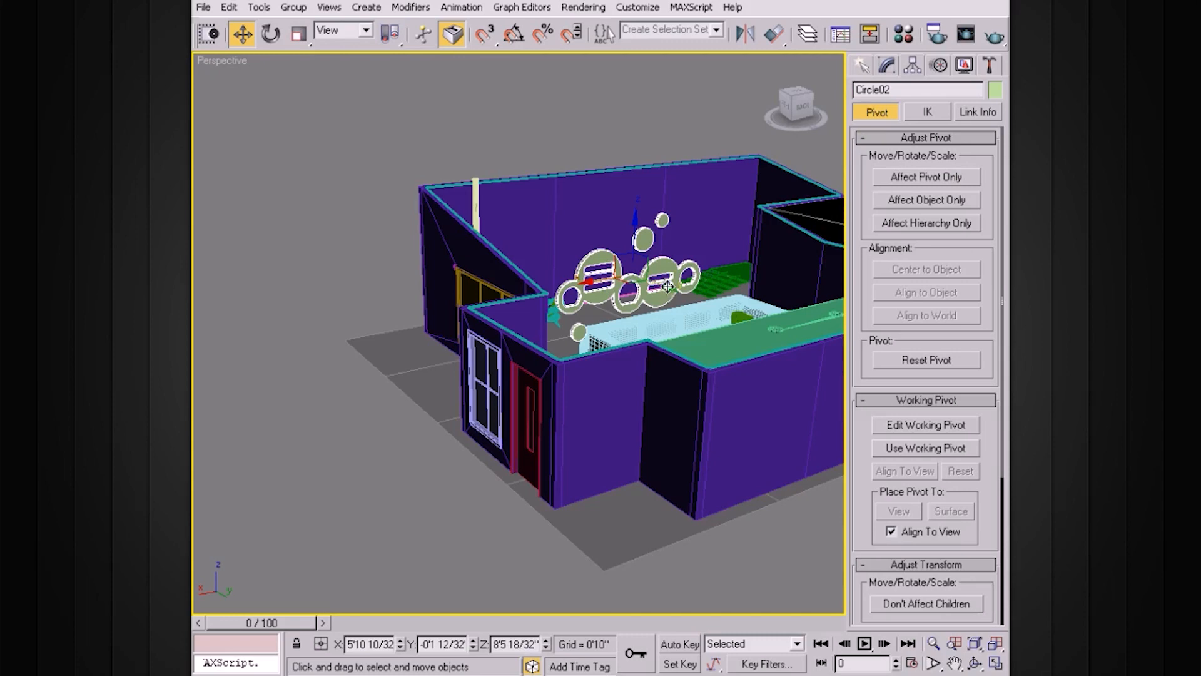
drag(668, 286, 545, 228)
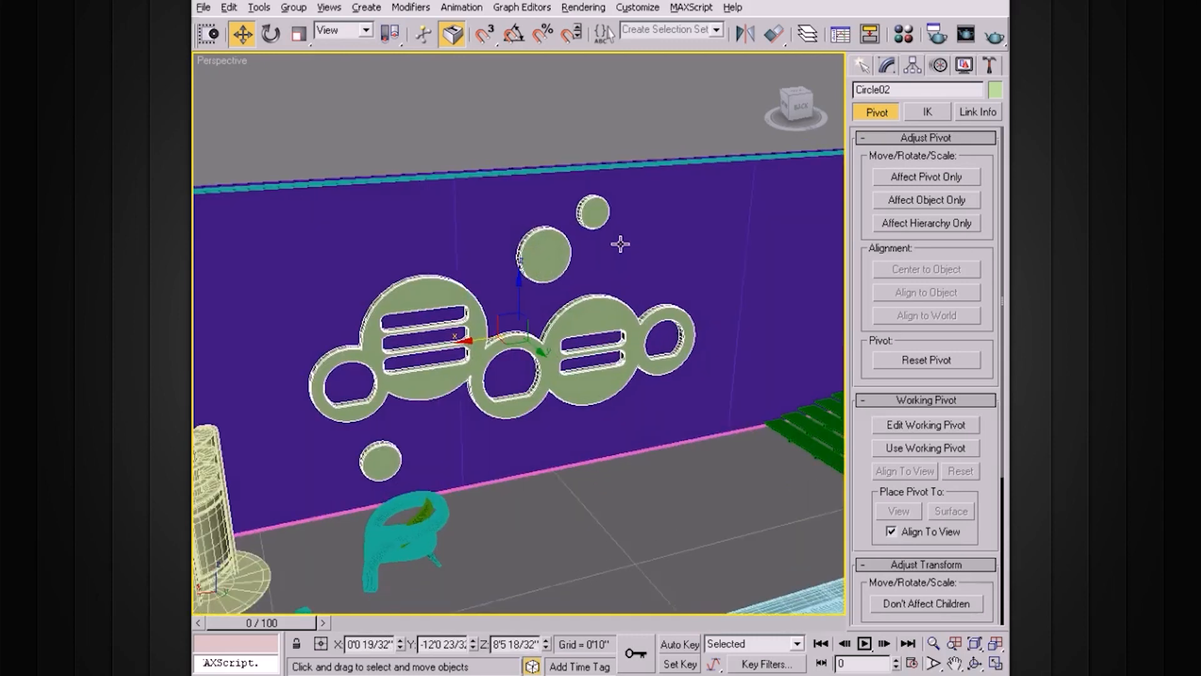
scroll(619, 244, down, 4)
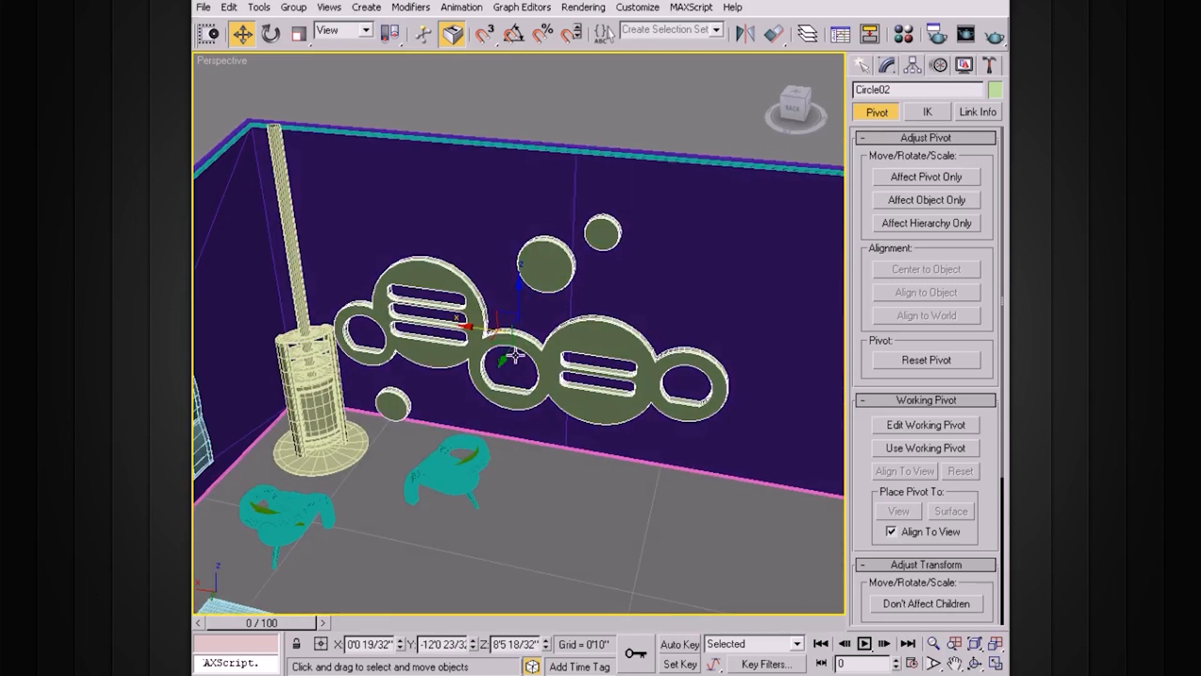
Push the piece against the back wall, lower it to Z 6'3 14/32" and shift it along X away from the fireplace
drag(576, 391, 576, 284)
drag(568, 215, 570, 267)
alt+middle_drag(635, 301, 519, 322)
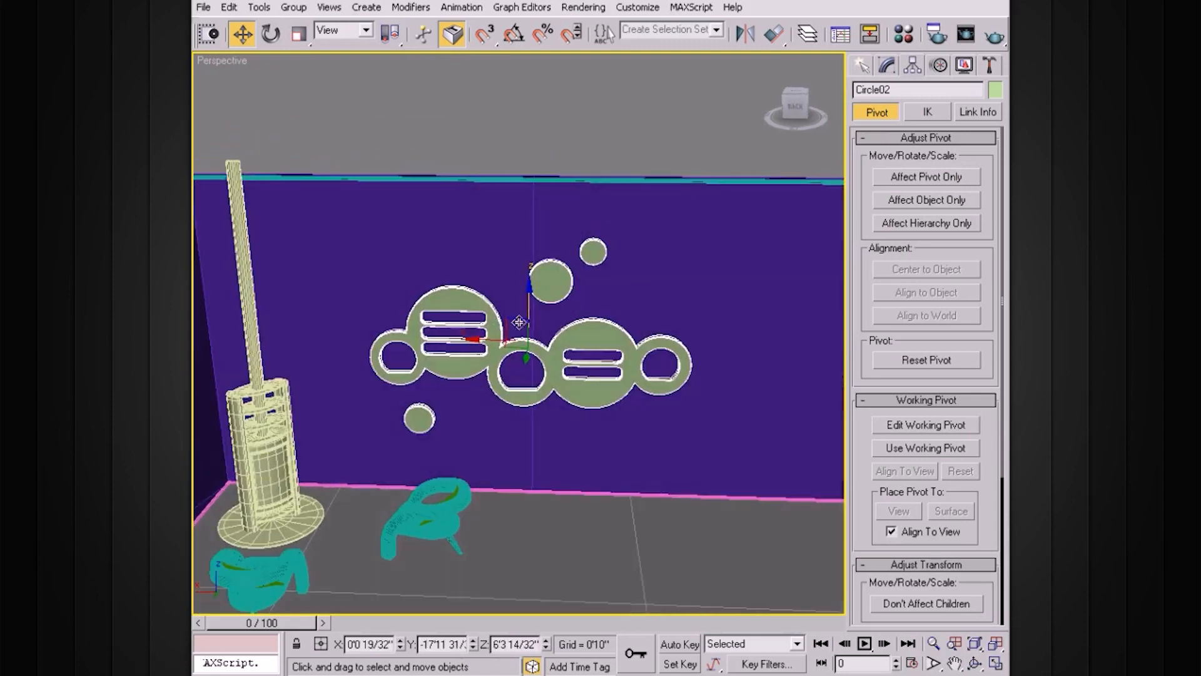
drag(470, 338, 595, 340)
alt+middle_drag(595, 339, 667, 328)
Scale the wall piece uniformly to about 112% and raise it to Z 6'10 10/32" on the wall
key(r)
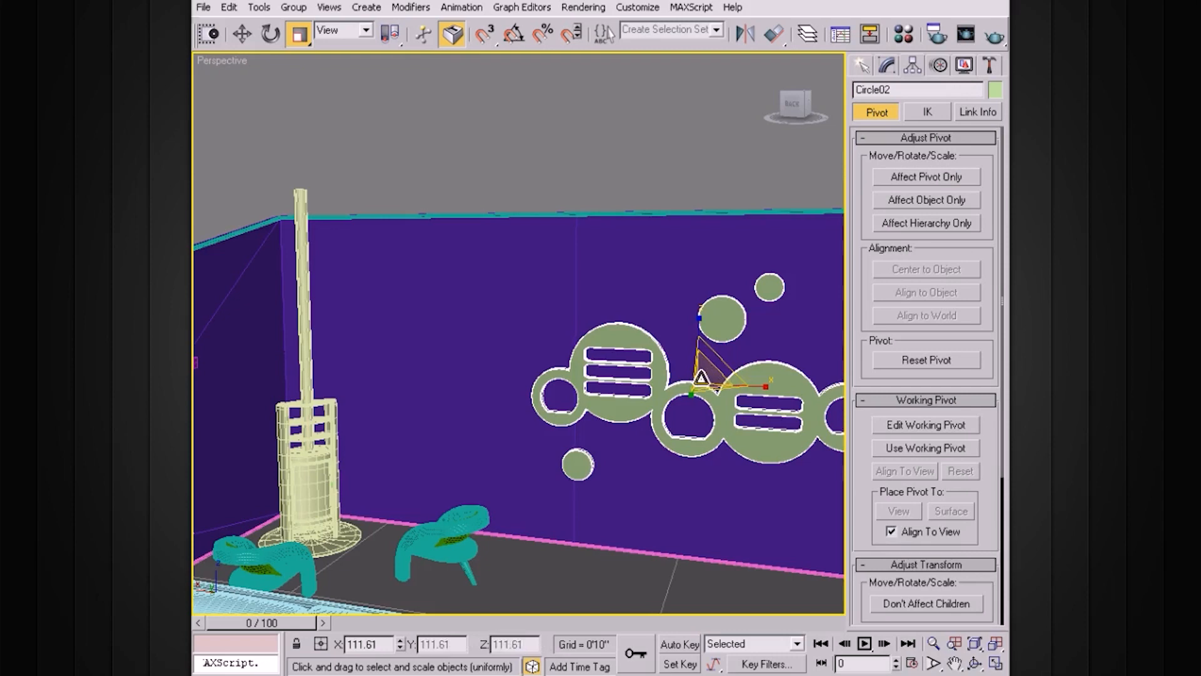
drag(700, 371, 705, 366)
alt+middle_drag(705, 368, 511, 361)
key(w)
alt+middle_drag(685, 341, 613, 338)
scroll(632, 300, up, 6)
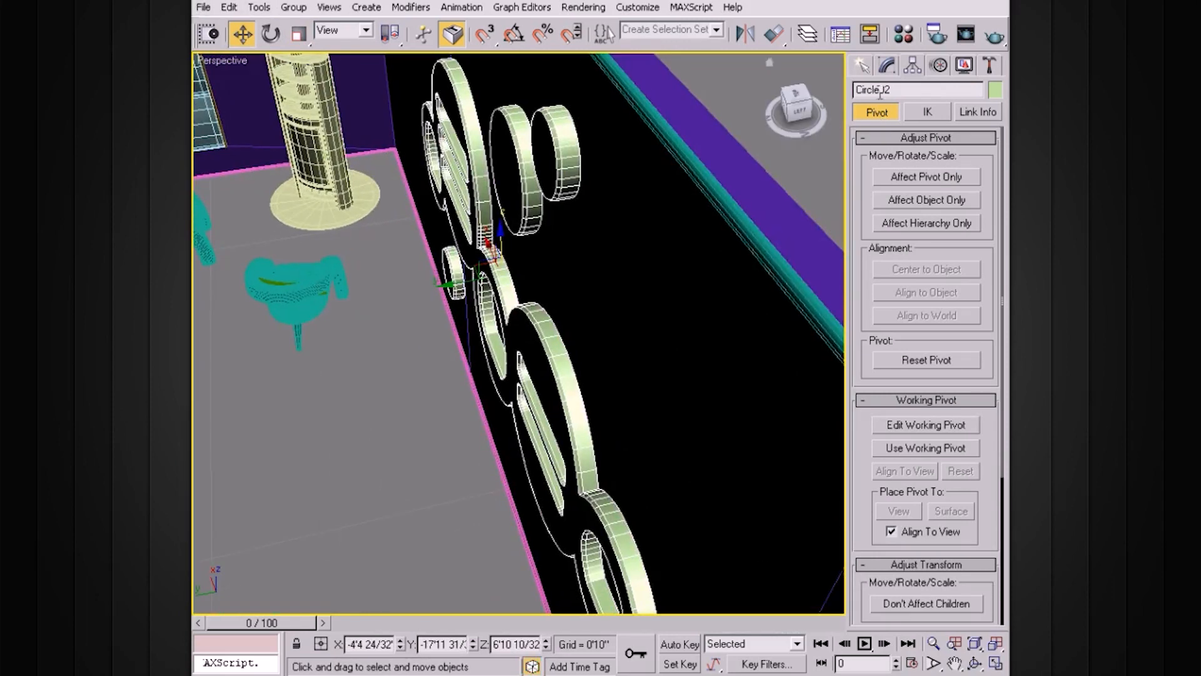
Thicken the wall piece by setting the bevel's Level 1 Height to 0'1 16/32"
click(887, 65)
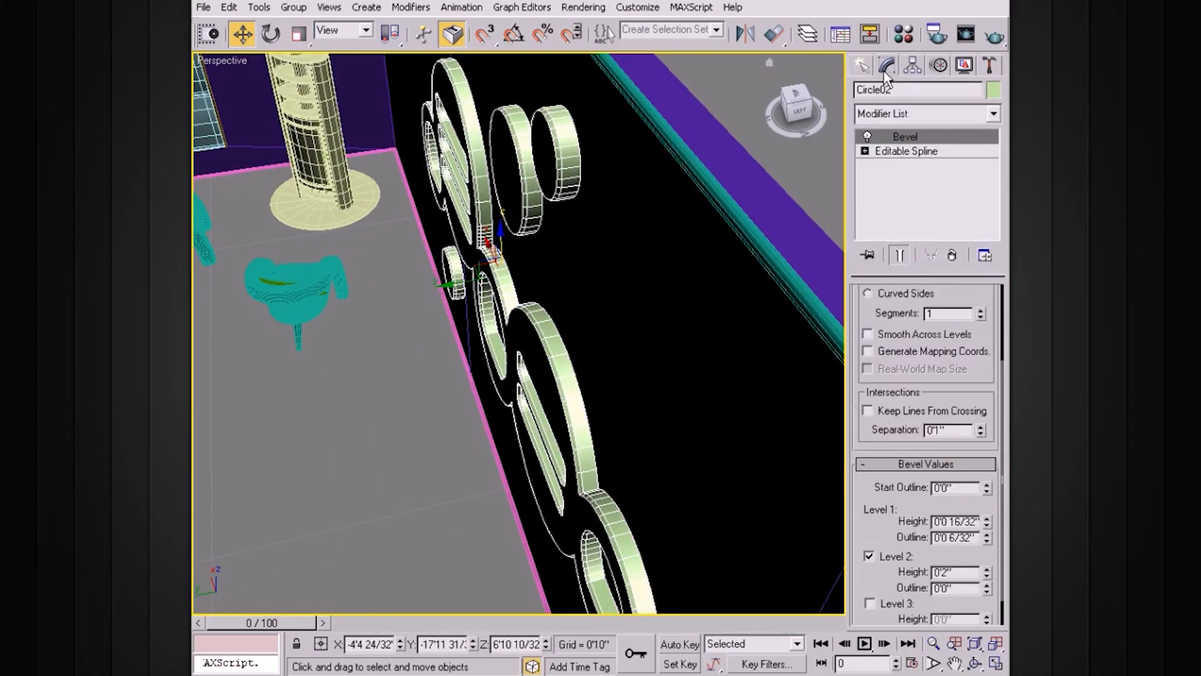
drag(987, 524, 987, 521)
click(987, 519)
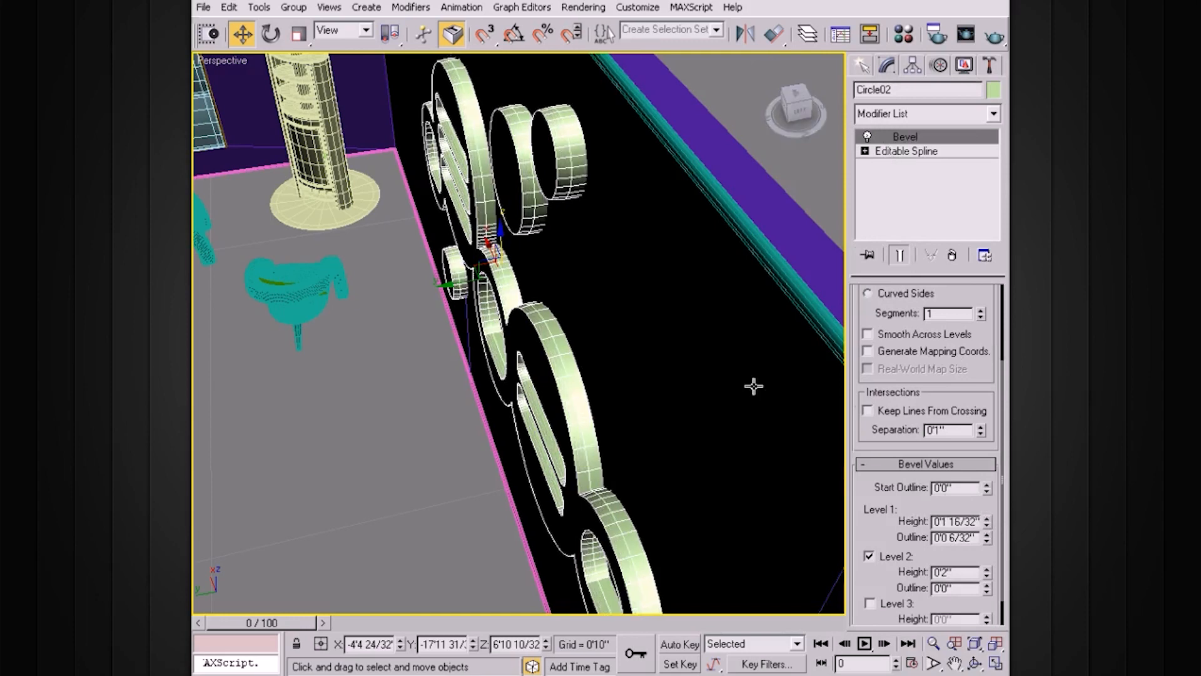
Nudge the wall piece slightly along Y and set the bevel's Level 2 Height to 0'2 16/32" and Outline to -0'0 6/32"
drag(451, 292, 446, 291)
alt+middle_drag(451, 295, 582, 258)
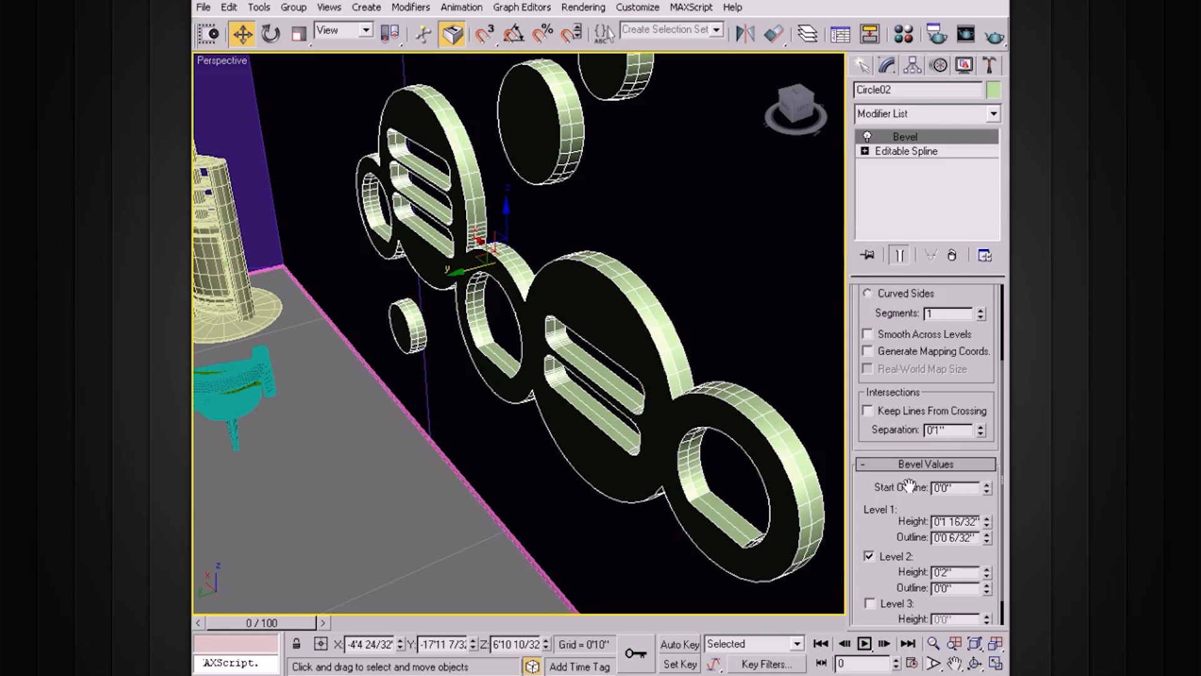
click(986, 569)
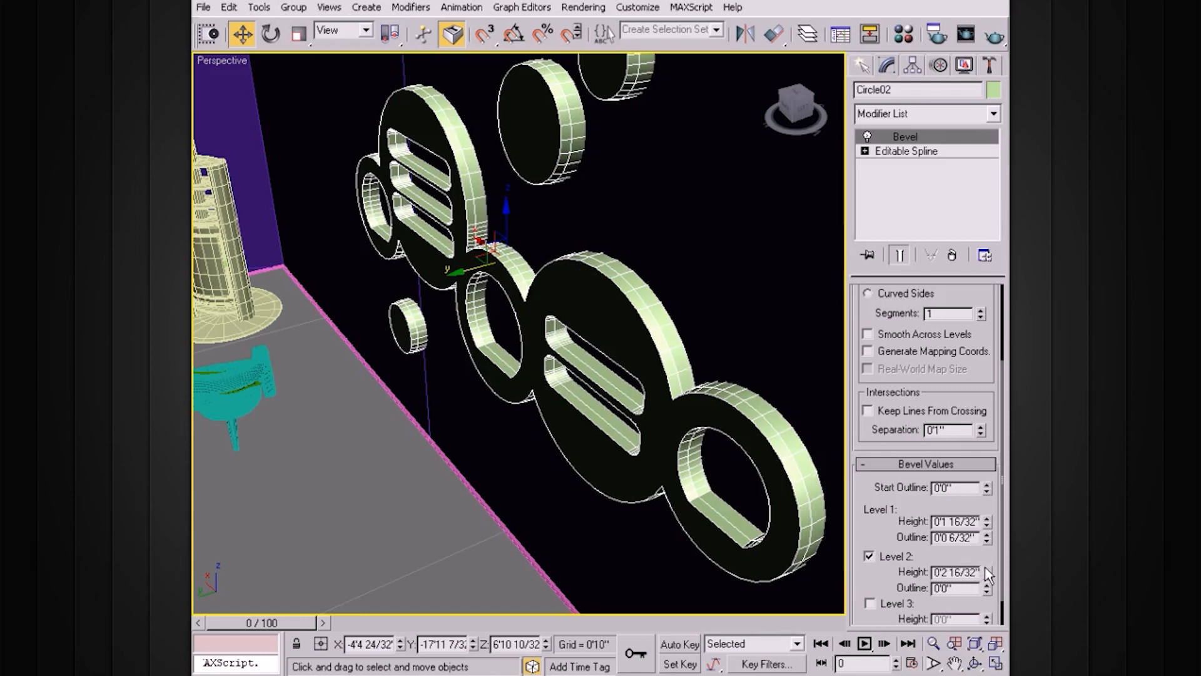
click(986, 585)
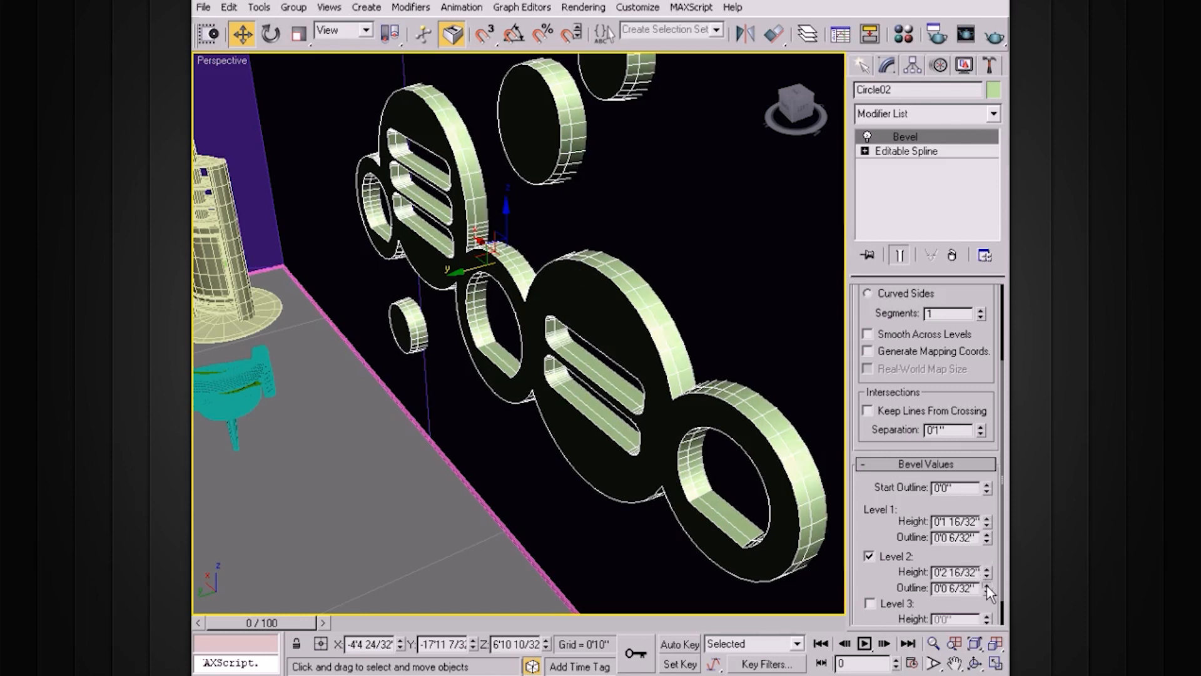
click(987, 592)
click(986, 591)
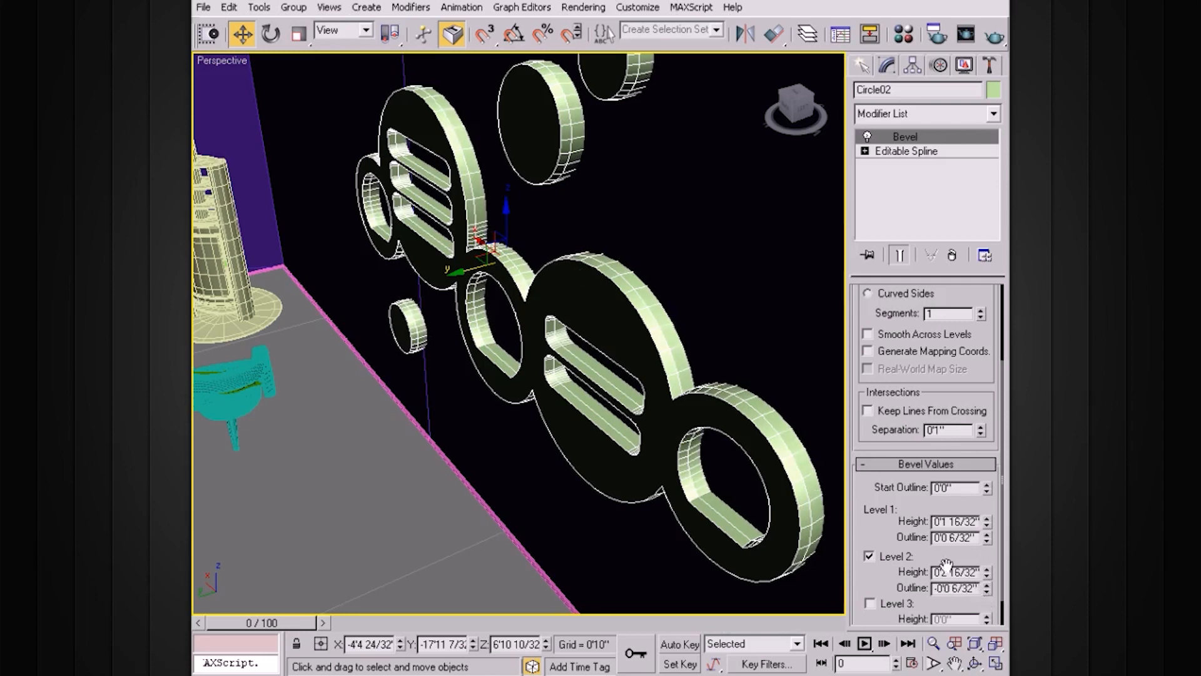
Adjust the Outline of the wall piece's Level 1 bevel, trying 0'0 12/32" first
alt+middle_drag(687, 469, 700, 475)
click(986, 541)
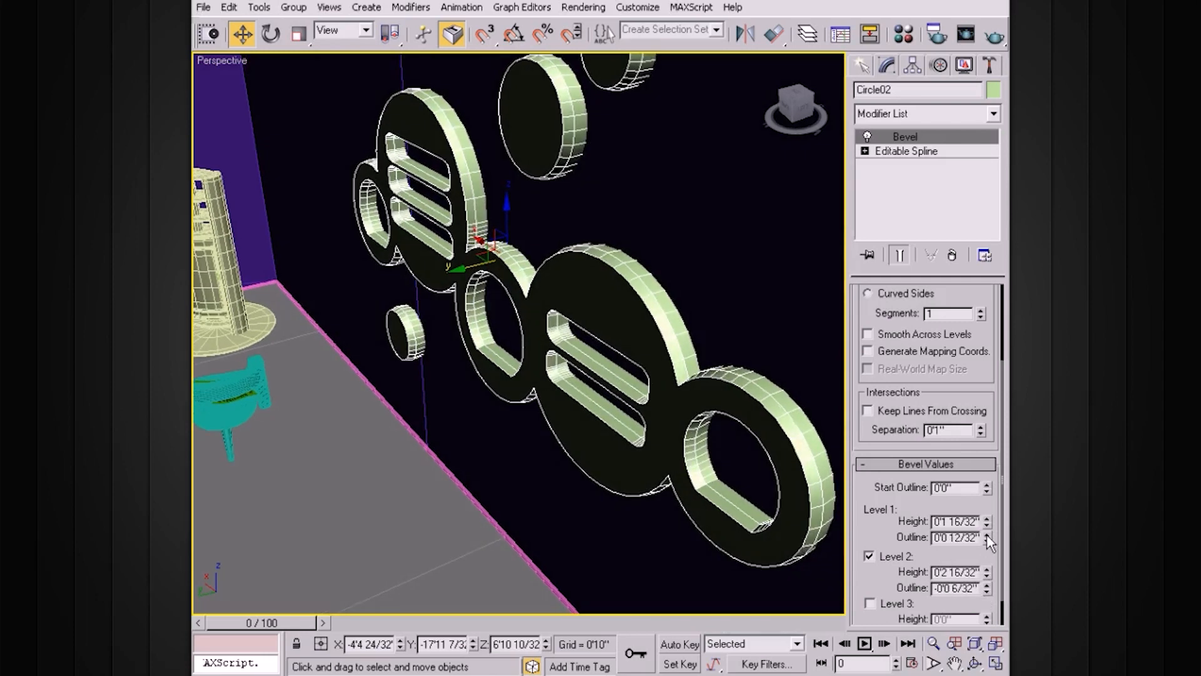
click(987, 541)
click(987, 541)
right_click(986, 537)
Deselect the wall piece and examine its placement on the back wall and the rest of the room from several angles
alt+middle_drag(571, 372, 619, 282)
scroll(615, 350, down, 2)
scroll(616, 327, down, 2)
click(633, 155)
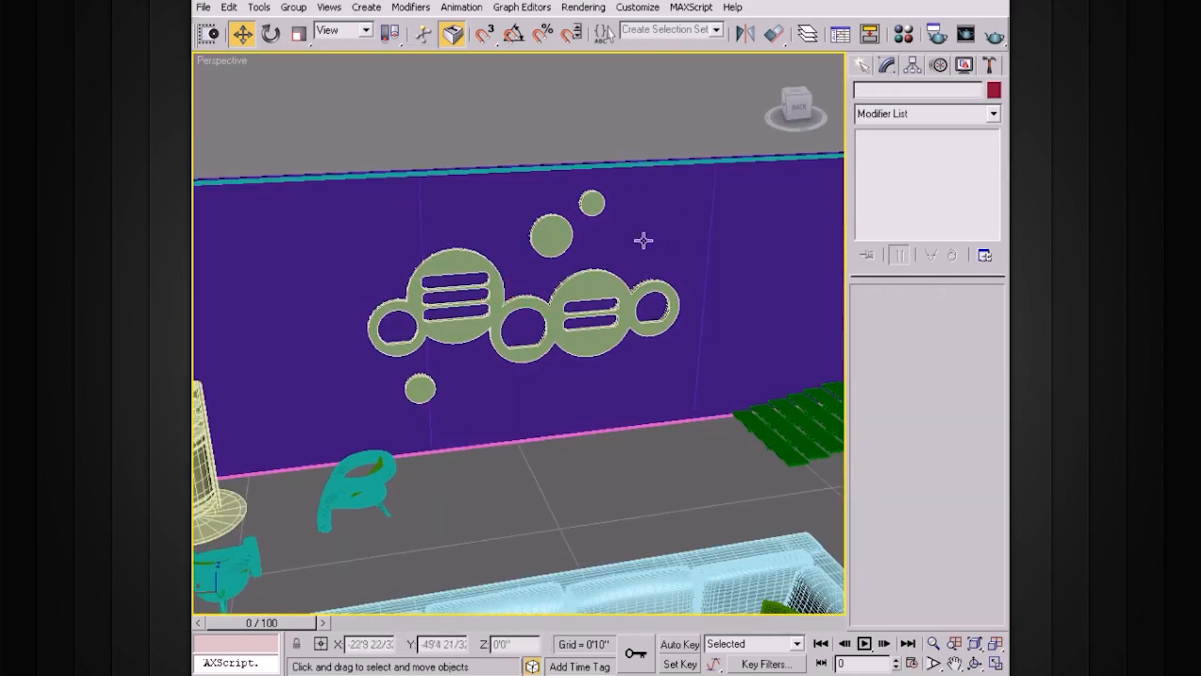
alt+middle_drag(596, 326, 594, 320)
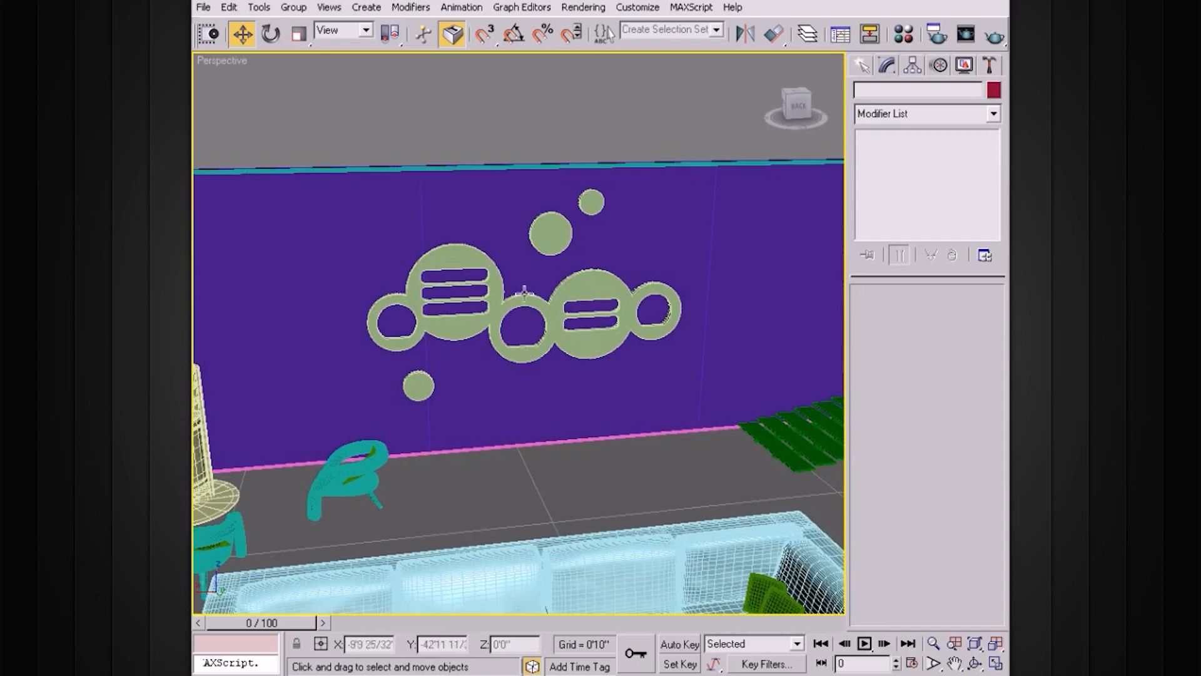
alt+middle_drag(639, 301, 702, 289)
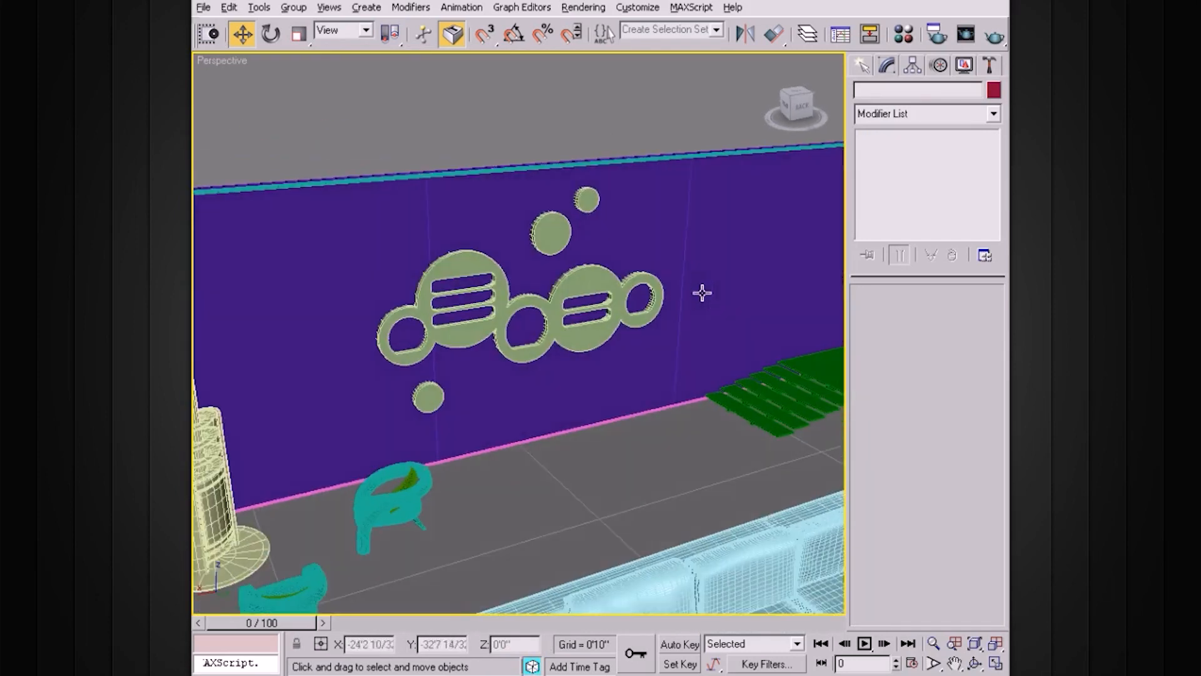
alt+middle_drag(516, 273, 616, 304)
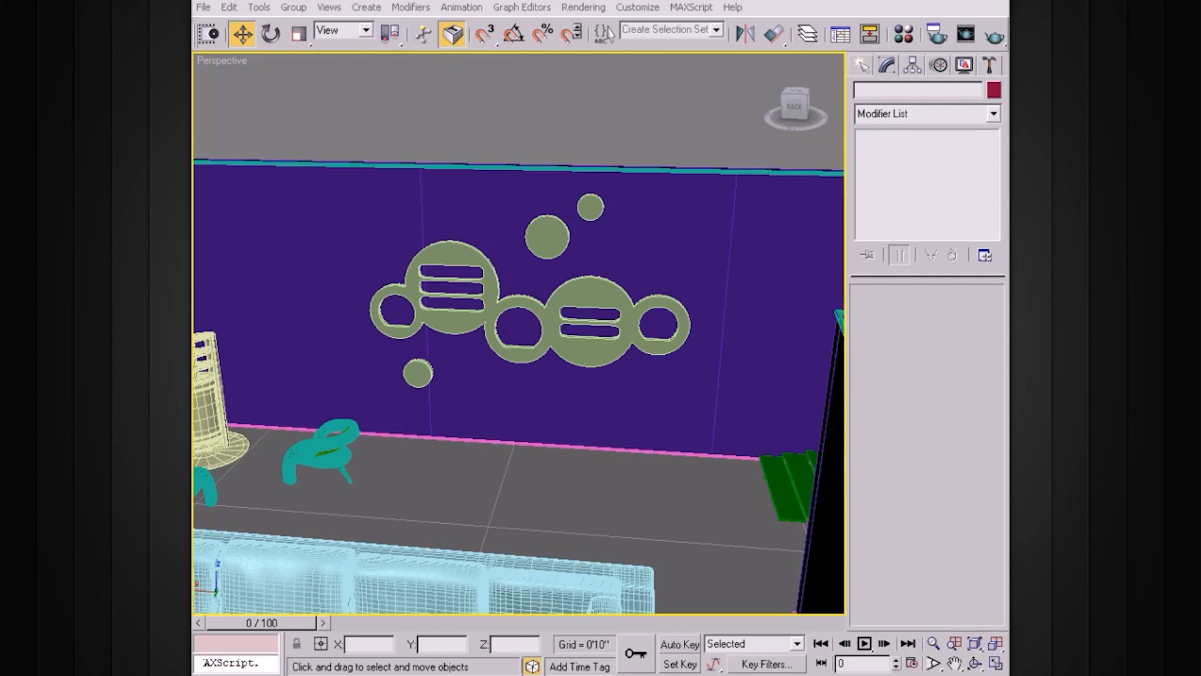
alt+middle_drag(605, 418, 626, 362)
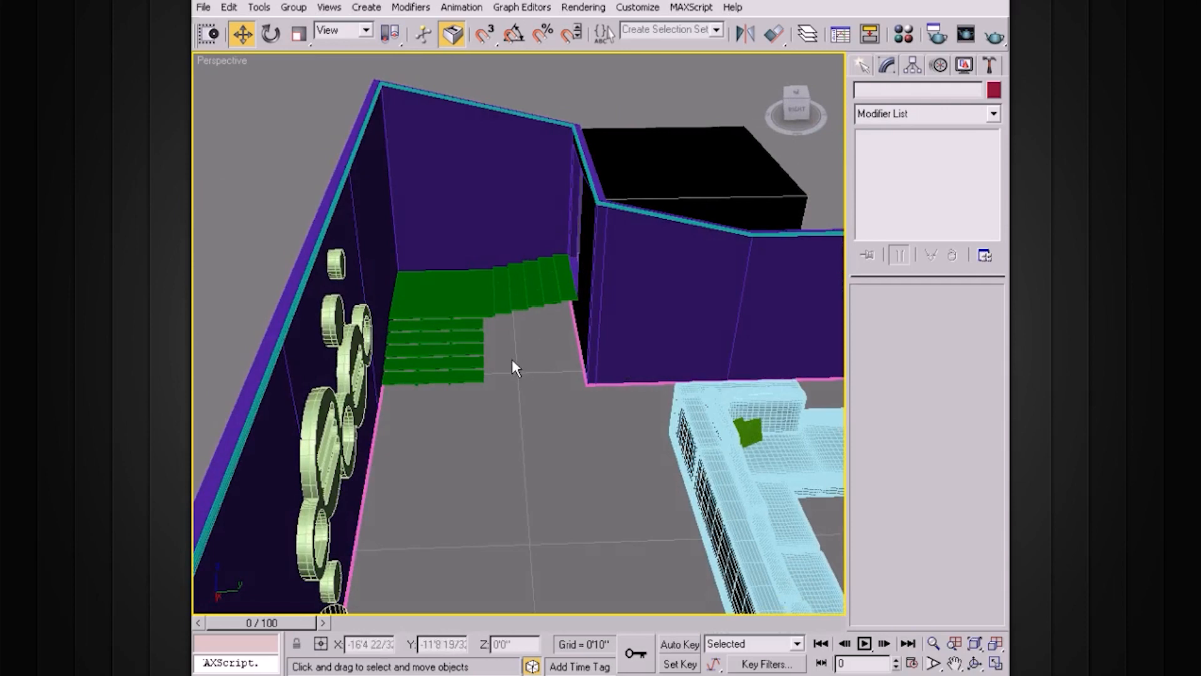